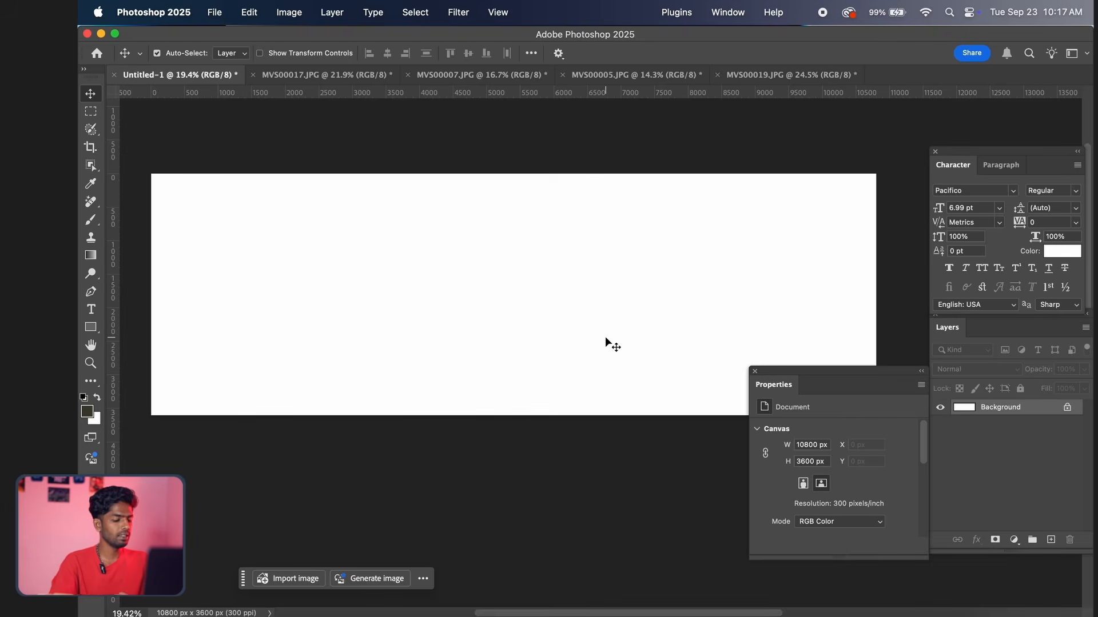
Check the blank document's width, height and resolution in the Image Size dialog, leaving them as they are
key(super+alt+i)
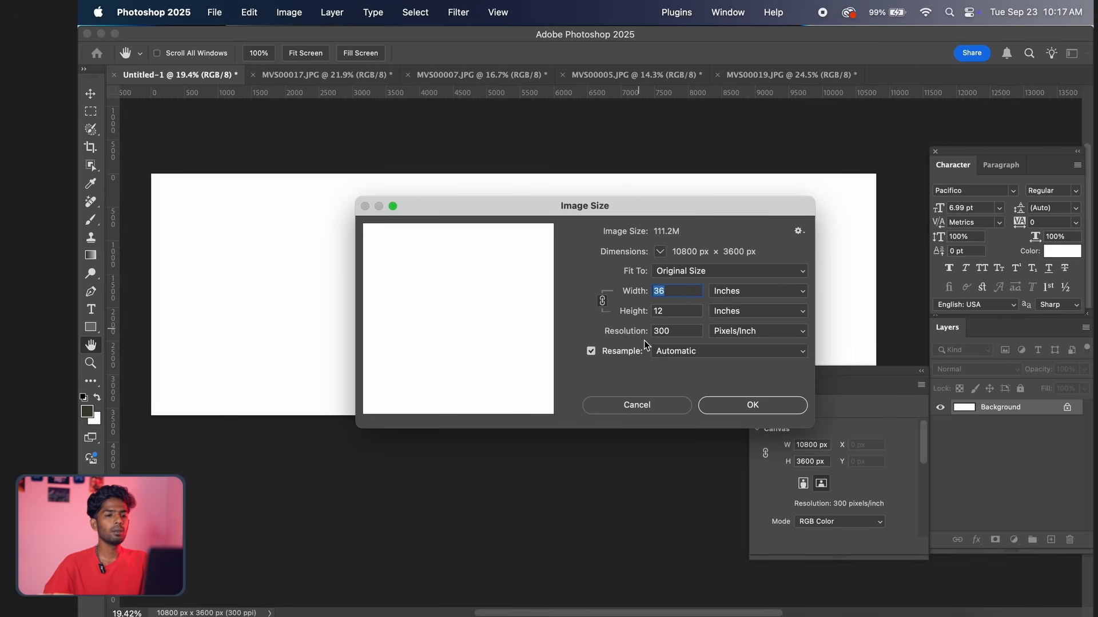
click(639, 404)
drag(566, 346, 565, 355)
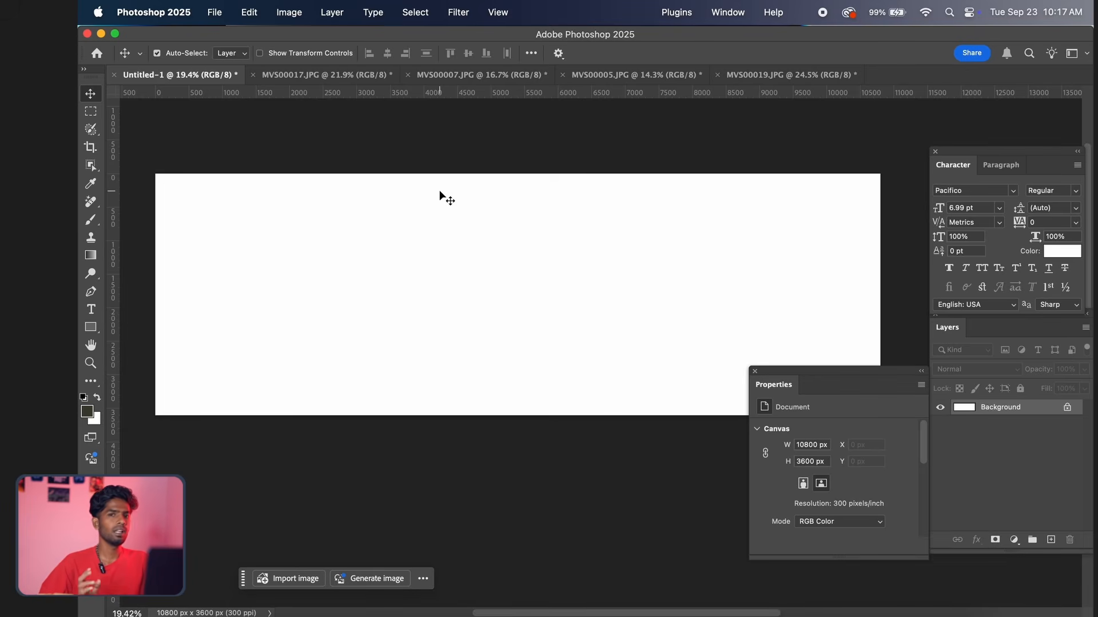
Look through the four open photos, then return to MVS00017.JPG and examine the portrait's face and framing
click(334, 75)
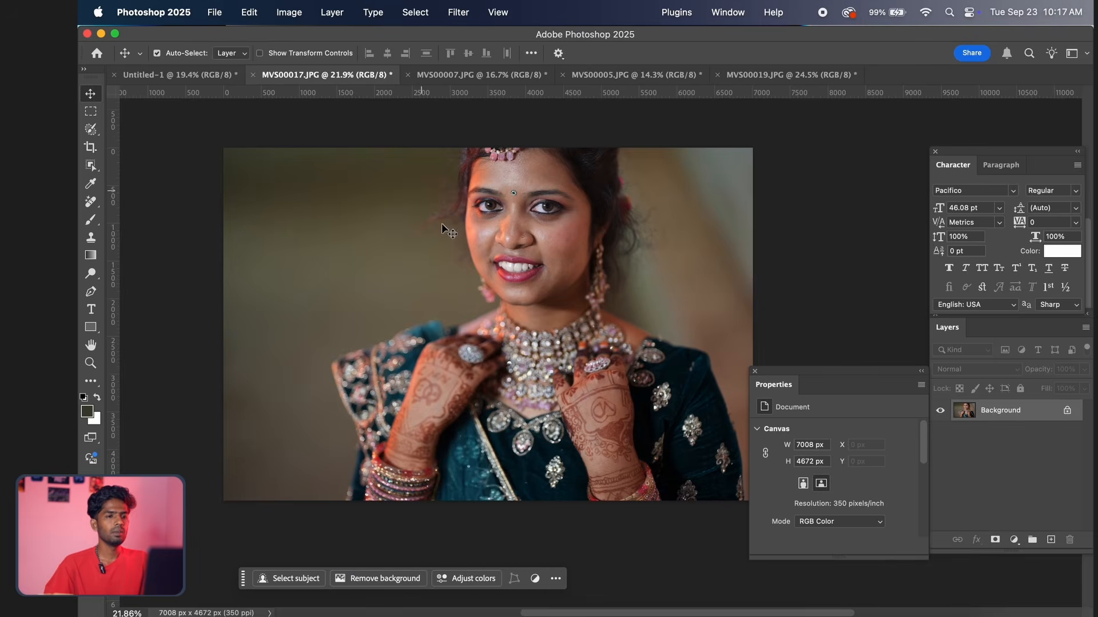
click(503, 75)
click(635, 75)
click(792, 75)
click(355, 74)
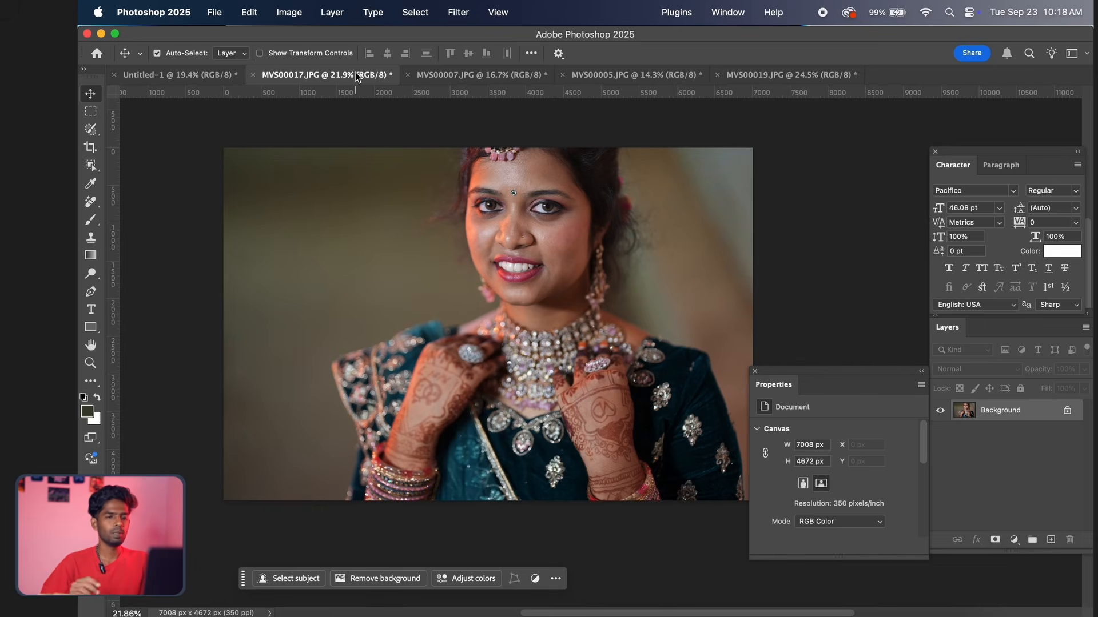
scroll(513, 238, up, 2)
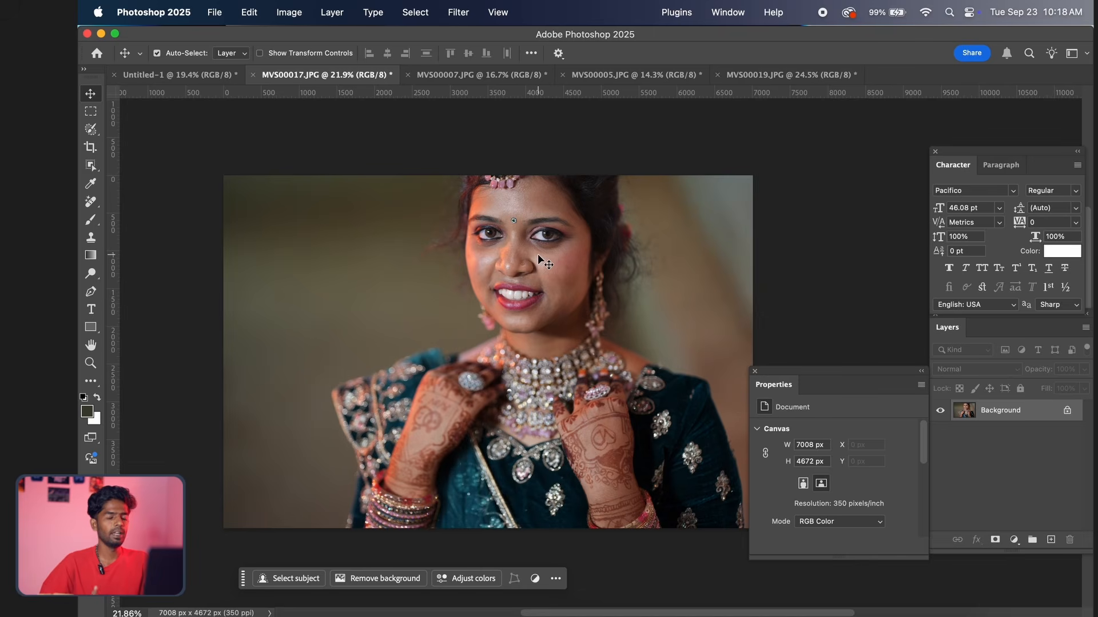
scroll(545, 283, down, 1)
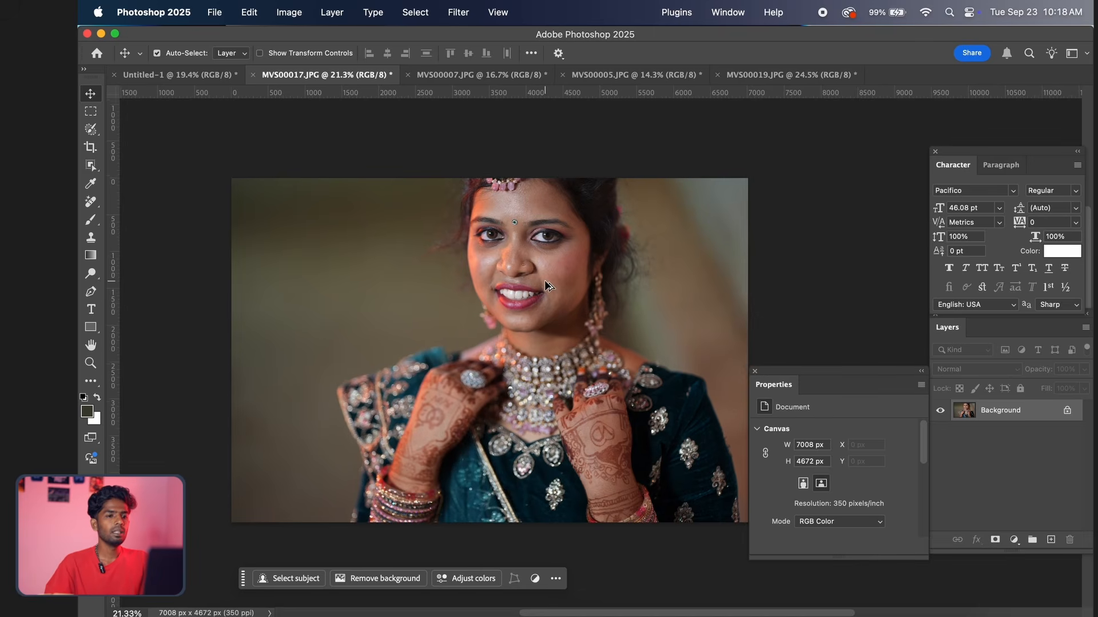
scroll(545, 284, up, 3)
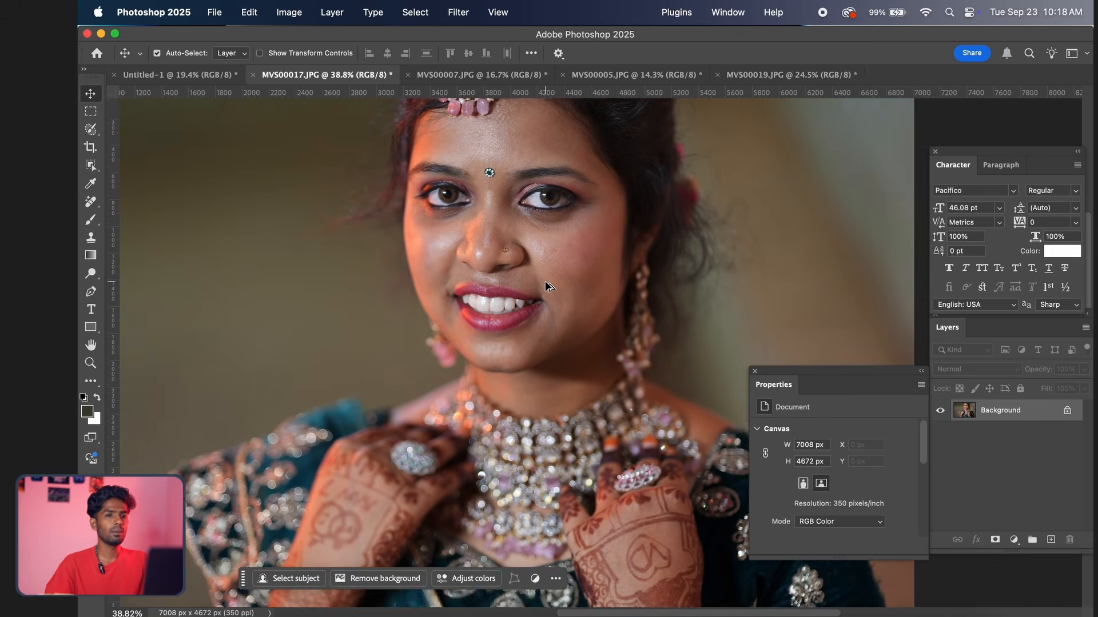
scroll(545, 284, down, 1)
scroll(545, 284, down, 4)
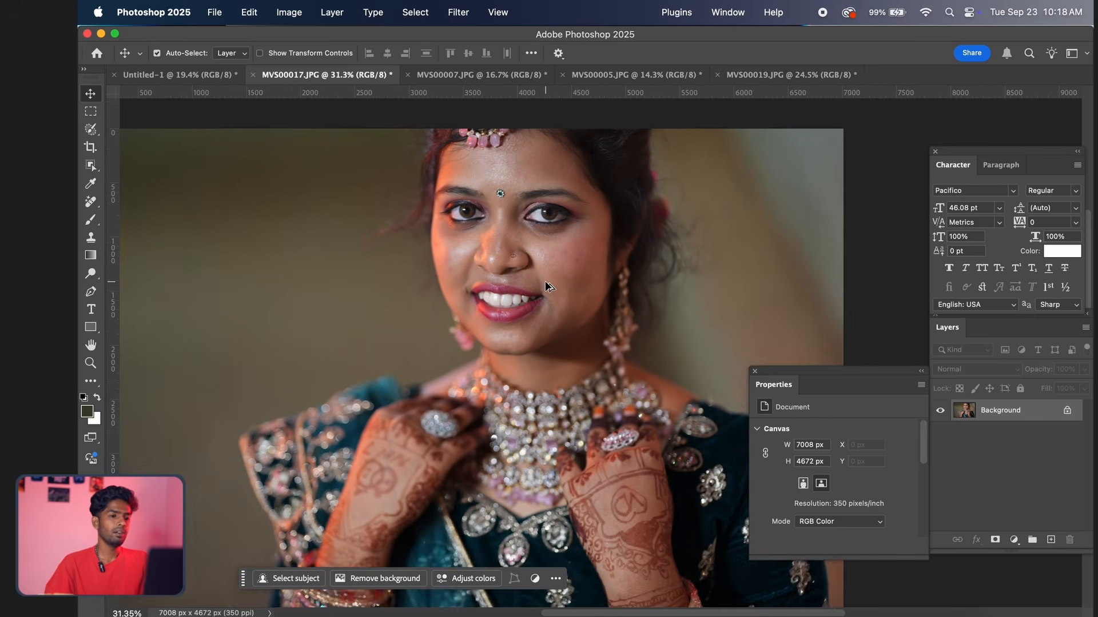
scroll(516, 318, down, 1)
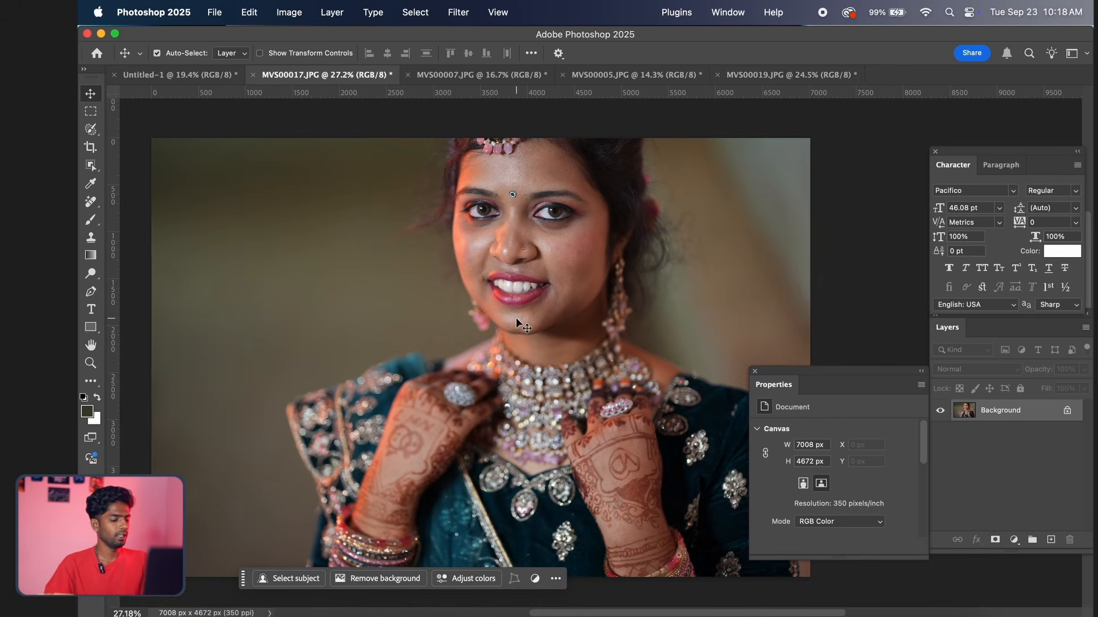
Open the MVS00017.JPG portrait in the Camera Raw filter
key(super)
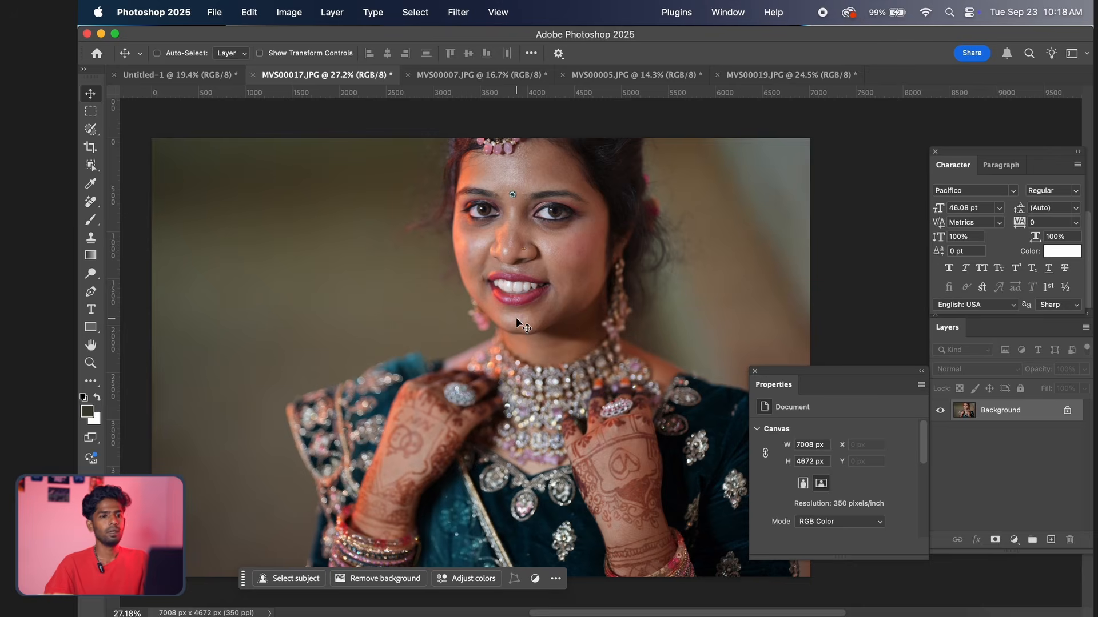
key(shift+super+a)
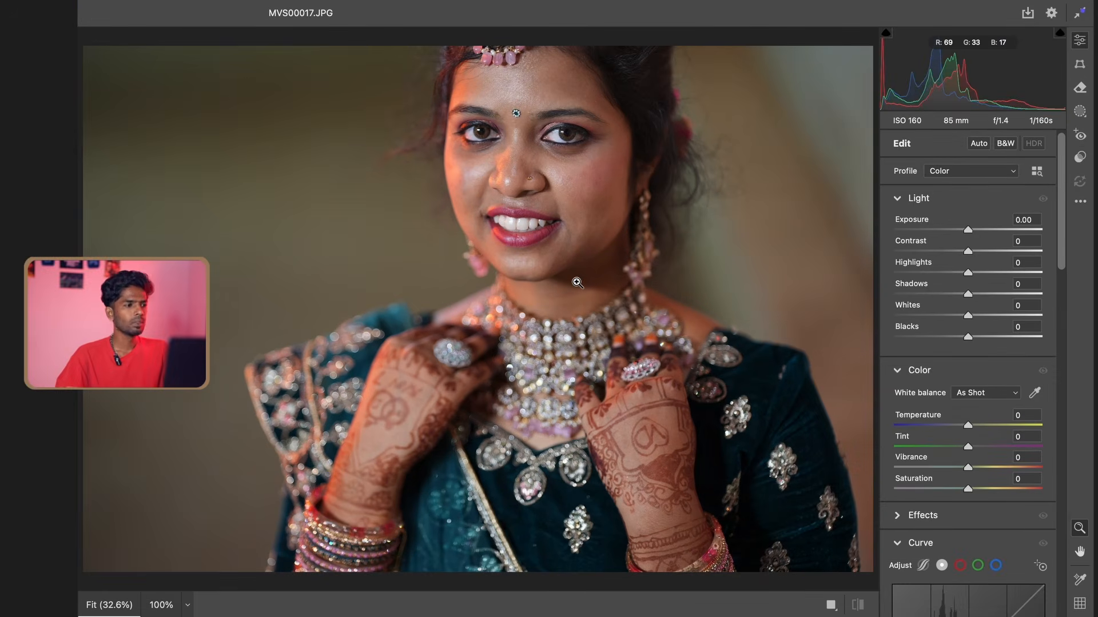
drag(596, 265, 588, 262)
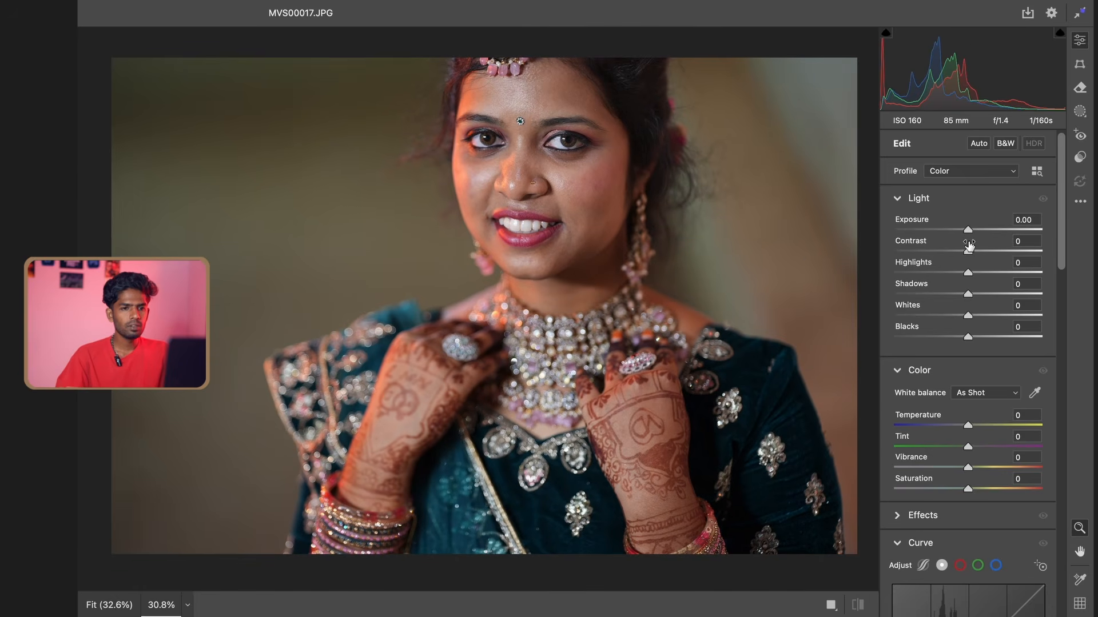
Adjust the portrait's light with Exposure +0.25, Highlights -31, Shadows -8 and Blacks -12
drag(971, 233, 974, 234)
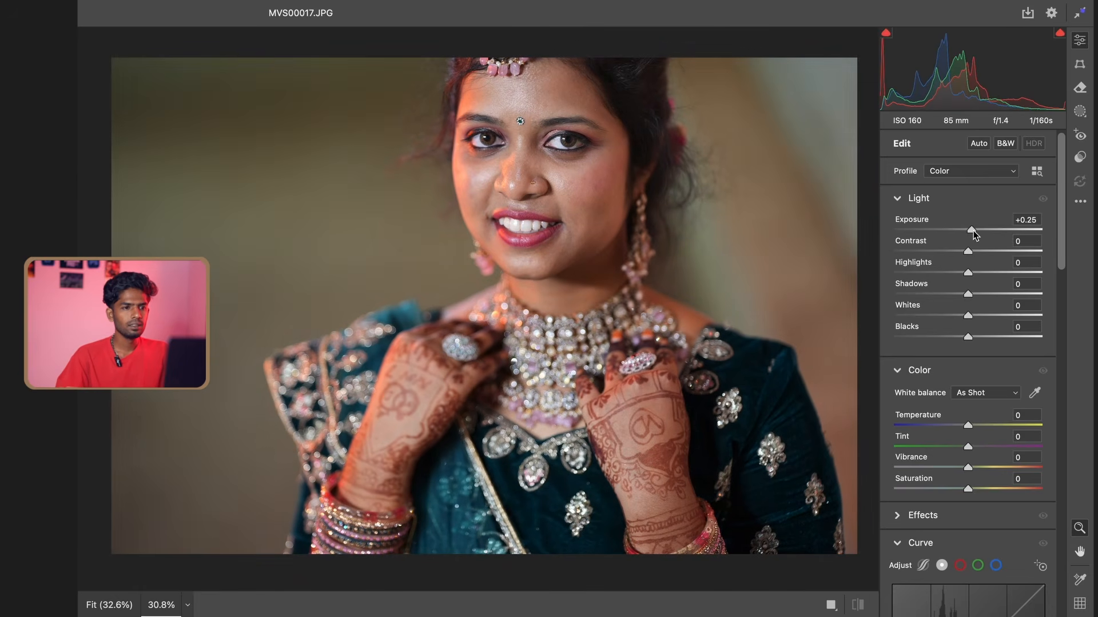
click(940, 273)
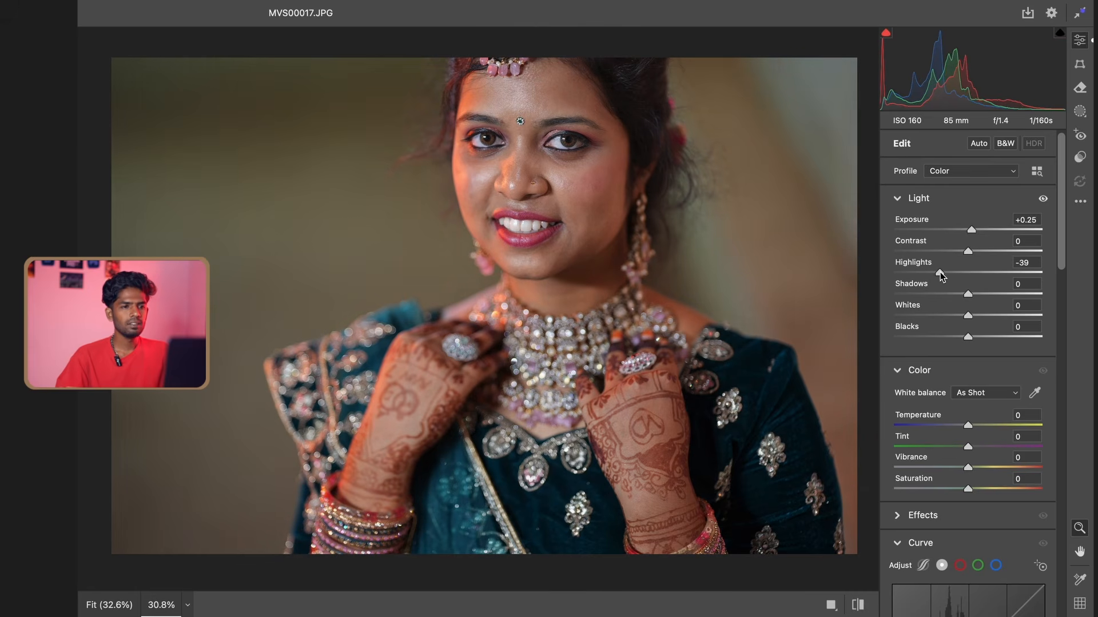
drag(941, 276, 941, 276)
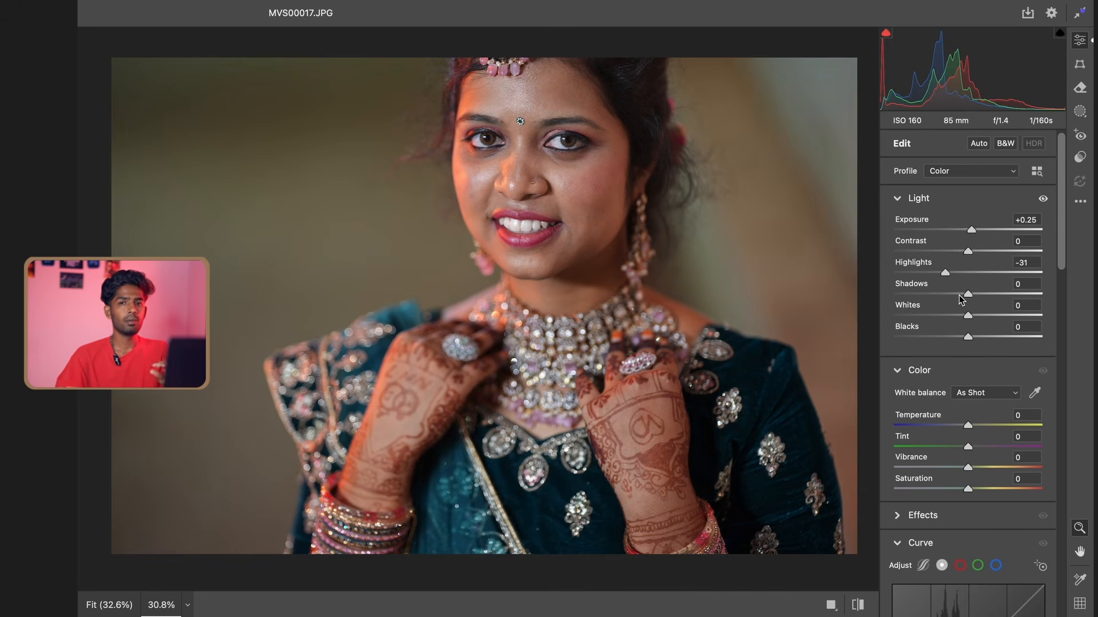
drag(960, 296, 962, 293)
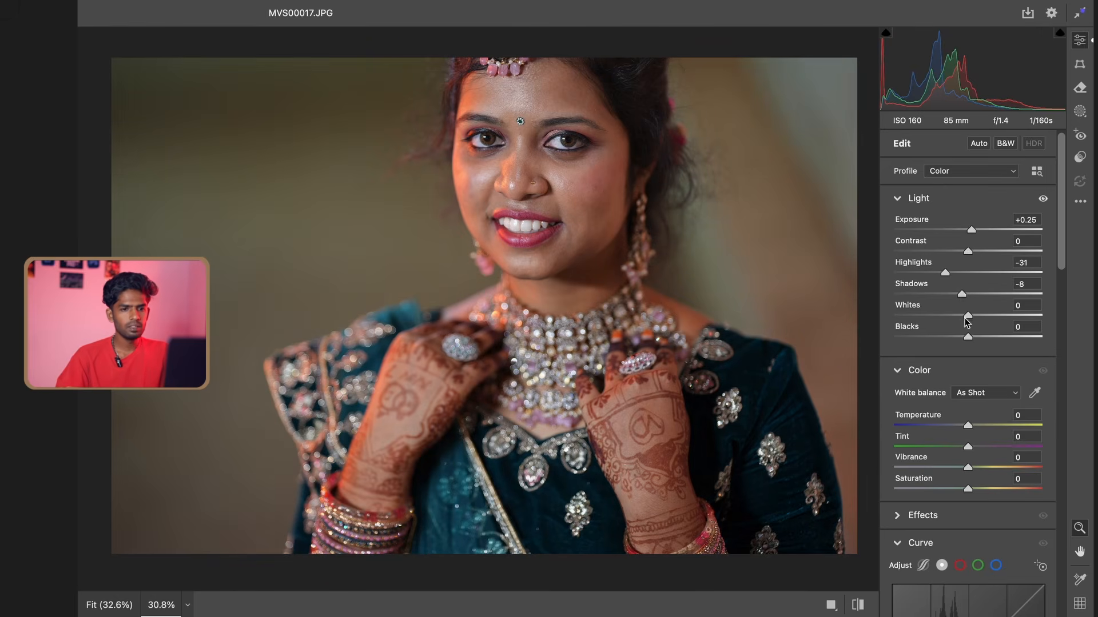
drag(968, 336, 959, 336)
scroll(642, 257, down, 2)
scroll(642, 256, up, 2)
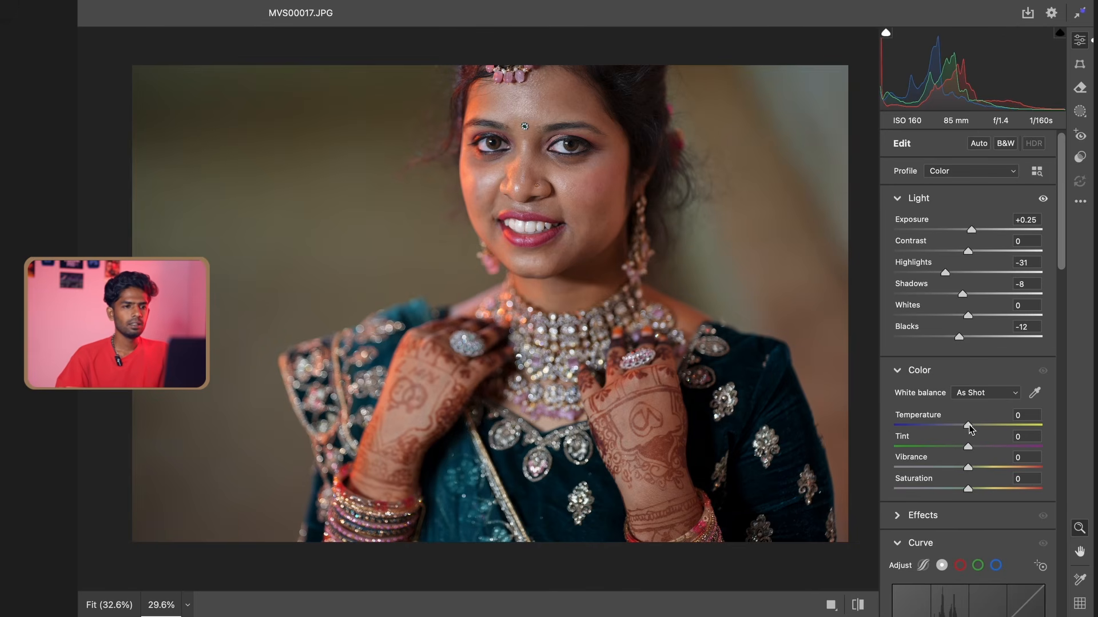
Set the portrait's white balance to Temperature +1 and Tint +4
drag(969, 426, 970, 430)
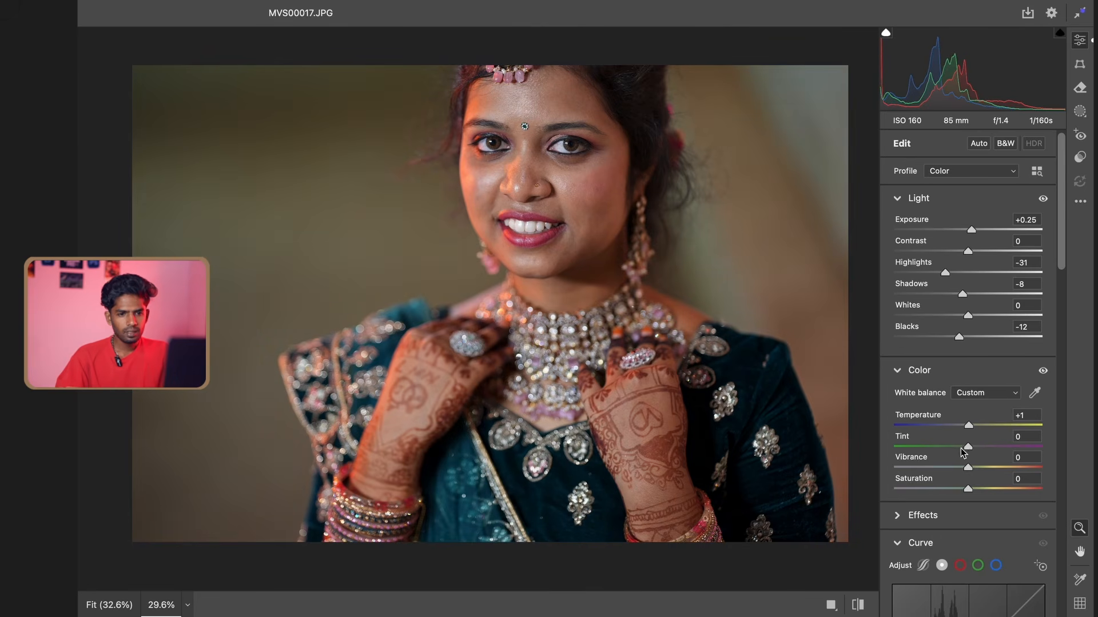
drag(967, 452, 971, 453)
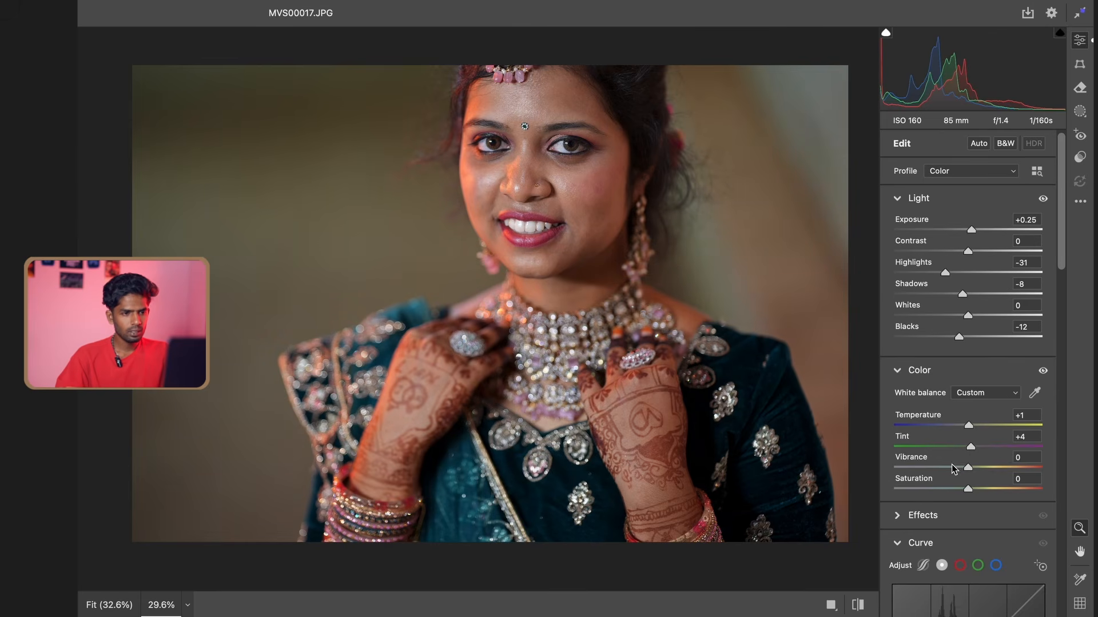
Compare the portrait with its unedited version, inspect the skin closely, and set Exposure to +0.30
scroll(741, 302, down, 1)
key(space)
drag(673, 309, 676, 308)
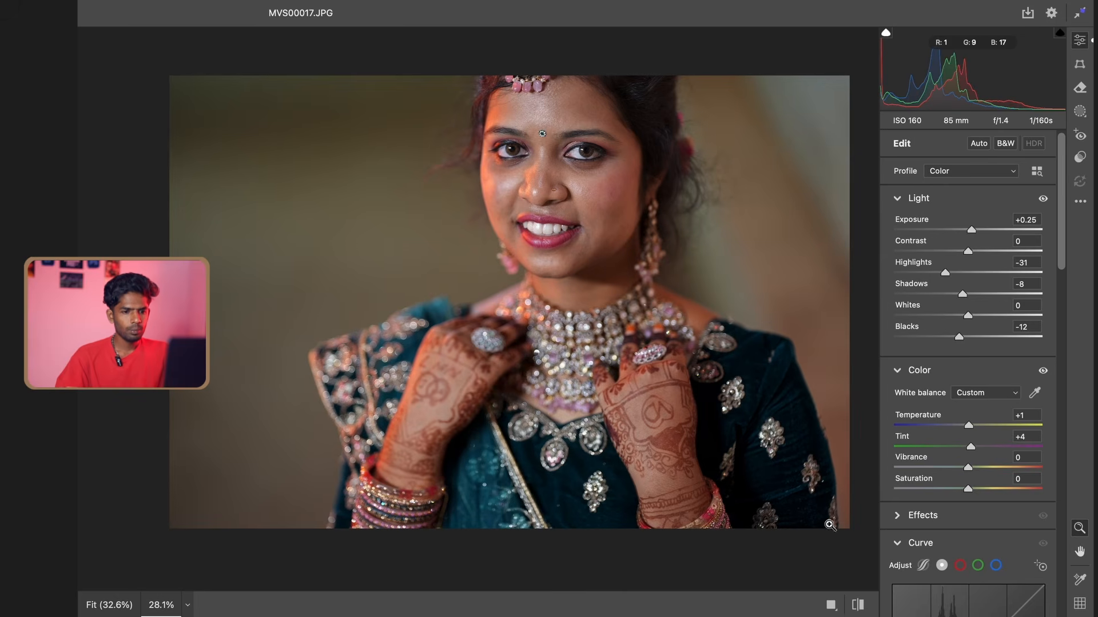
click(856, 608)
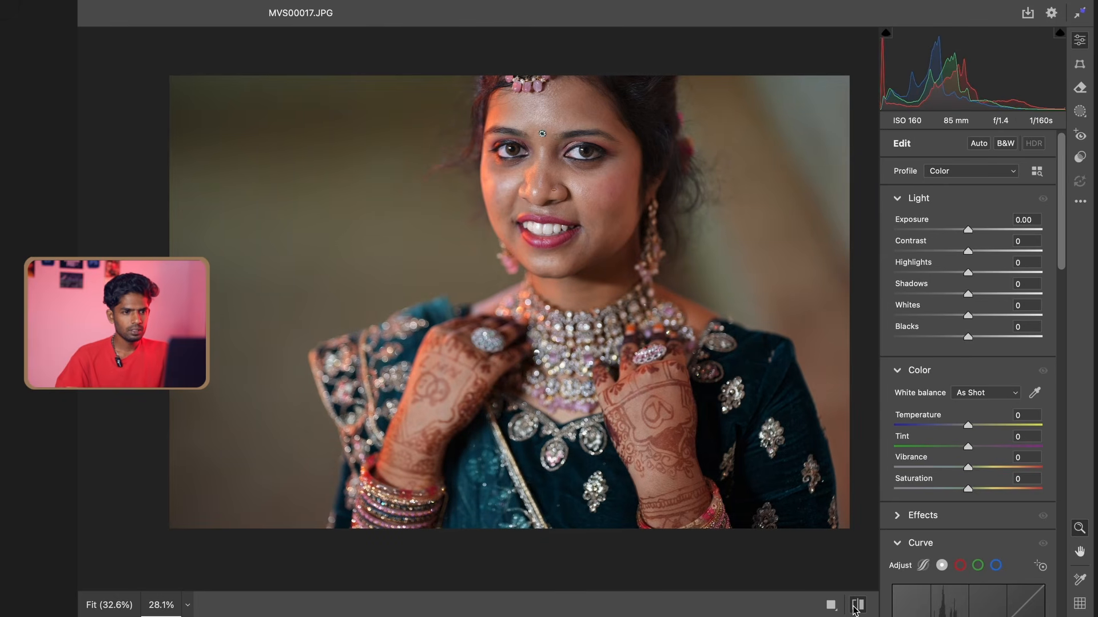
click(856, 607)
scroll(589, 237, up, 5)
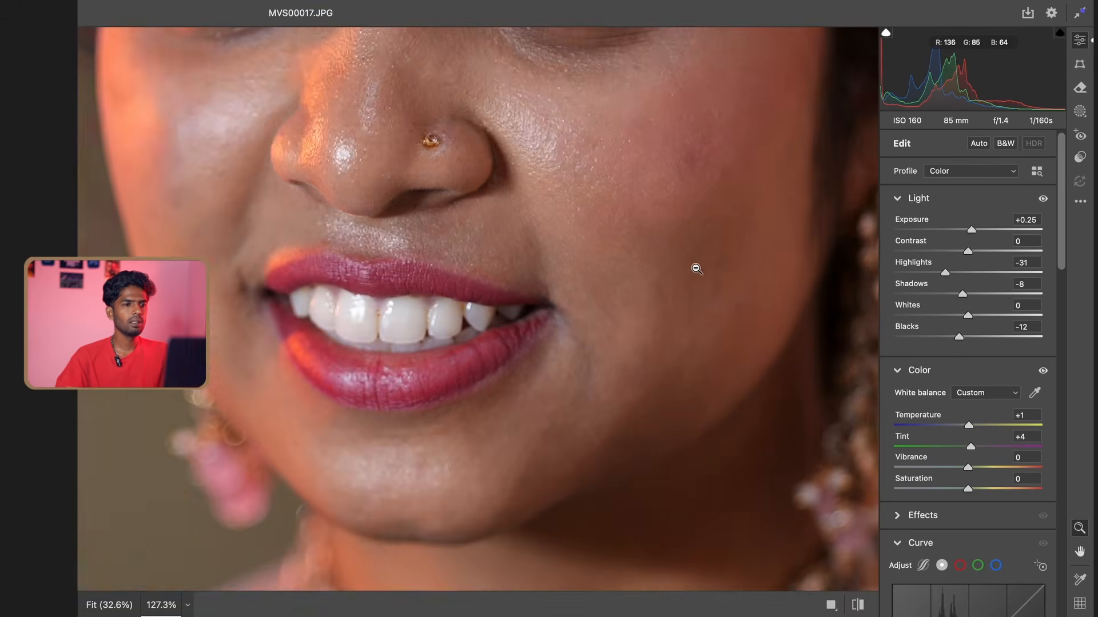
scroll(696, 269, down, 5)
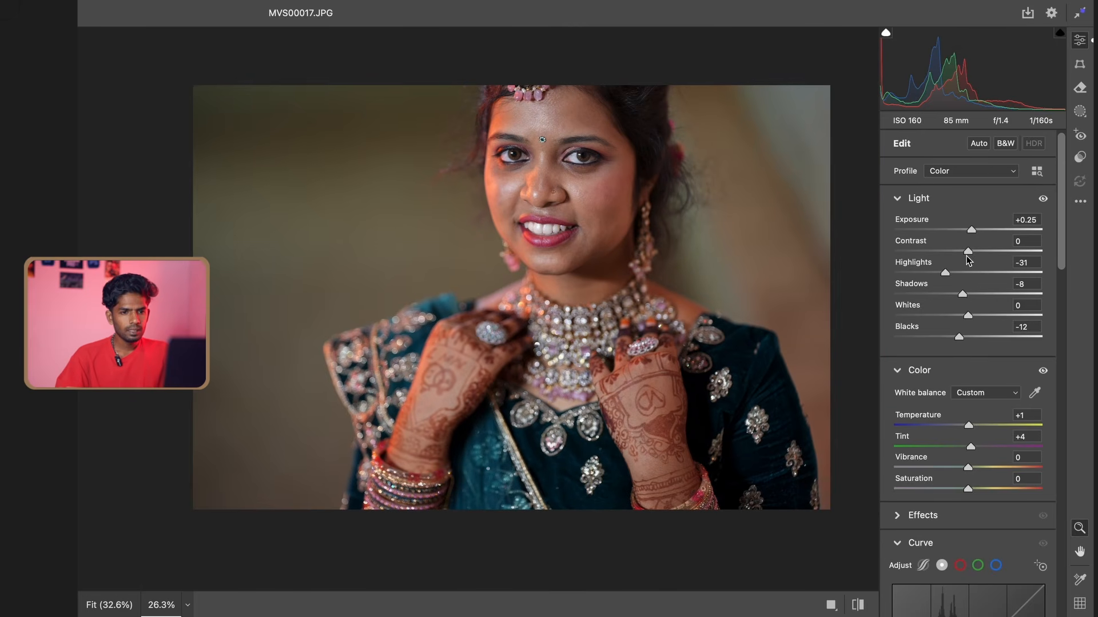
drag(972, 231, 973, 232)
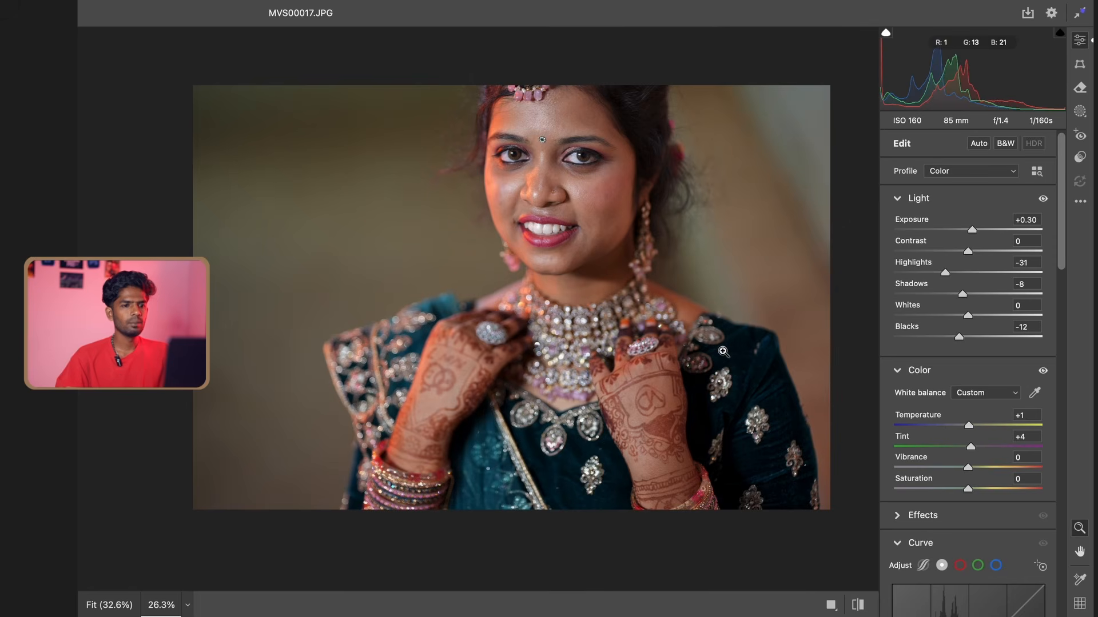
scroll(729, 323, down, 1)
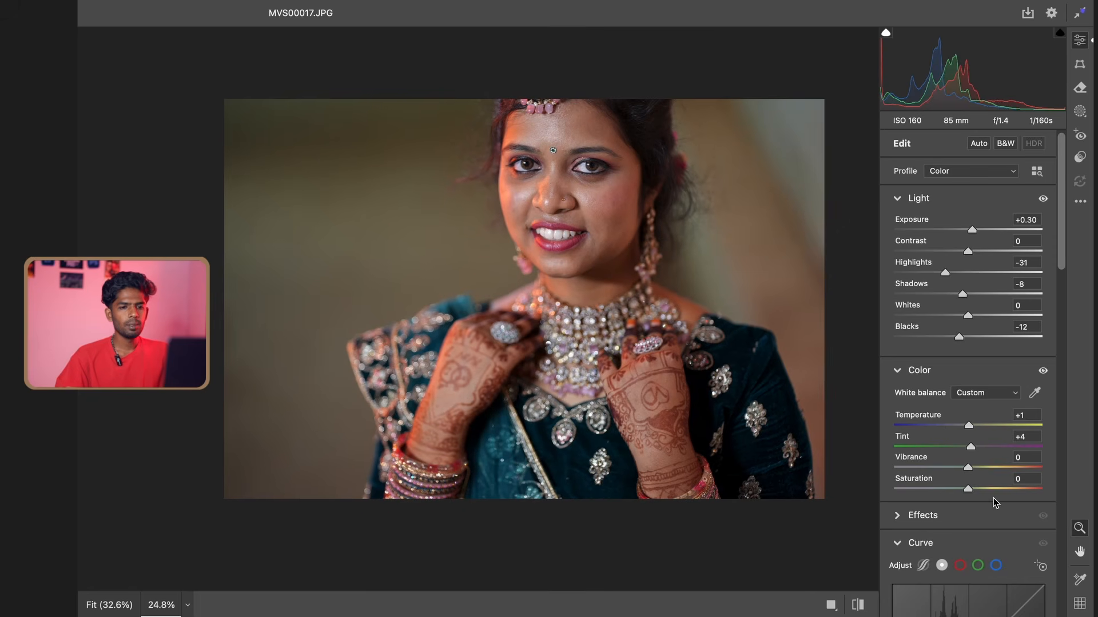
Shape the RGB point curve into a gentle S with points at input 77, output 73 and input 157, output 160
click(959, 547)
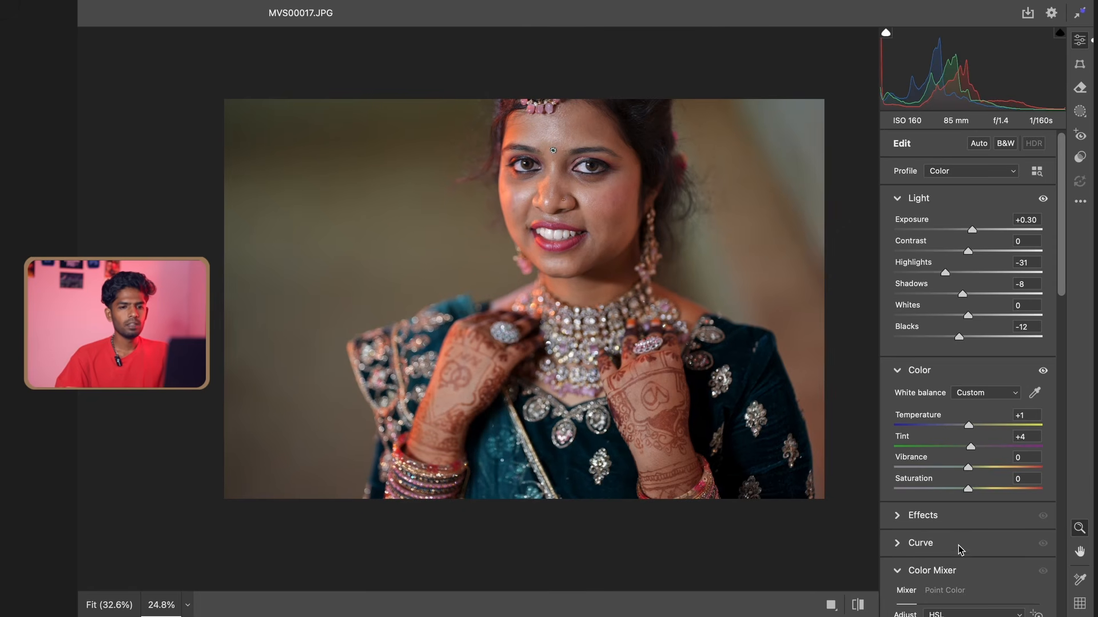
scroll(958, 546, down, 1)
scroll(961, 514, down, 2)
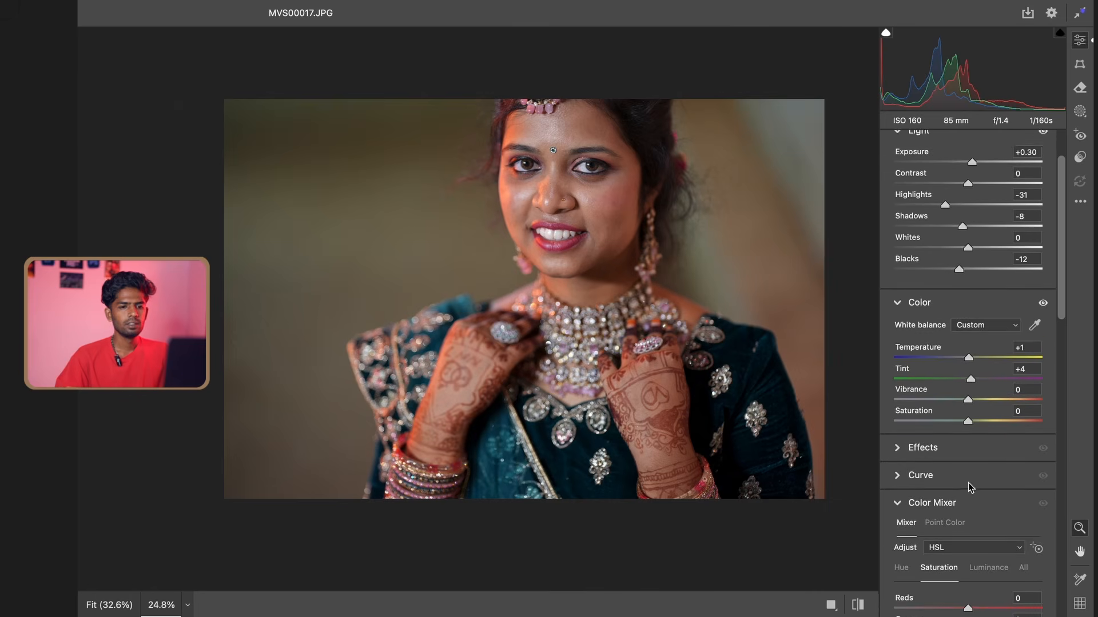
click(945, 462)
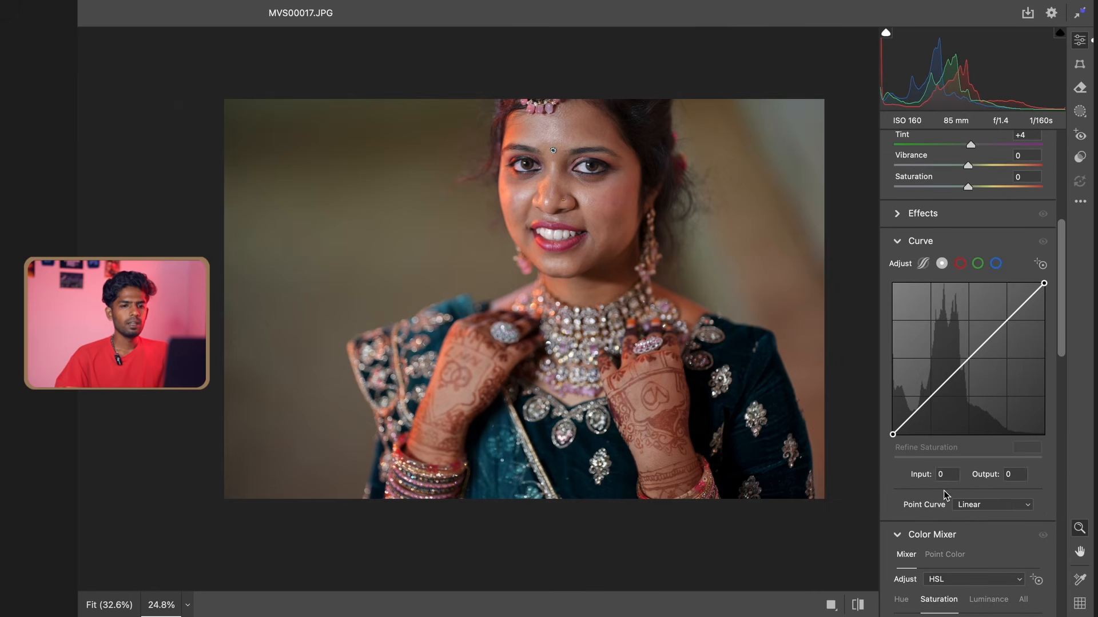
click(945, 388)
click(983, 344)
drag(983, 345, 983, 342)
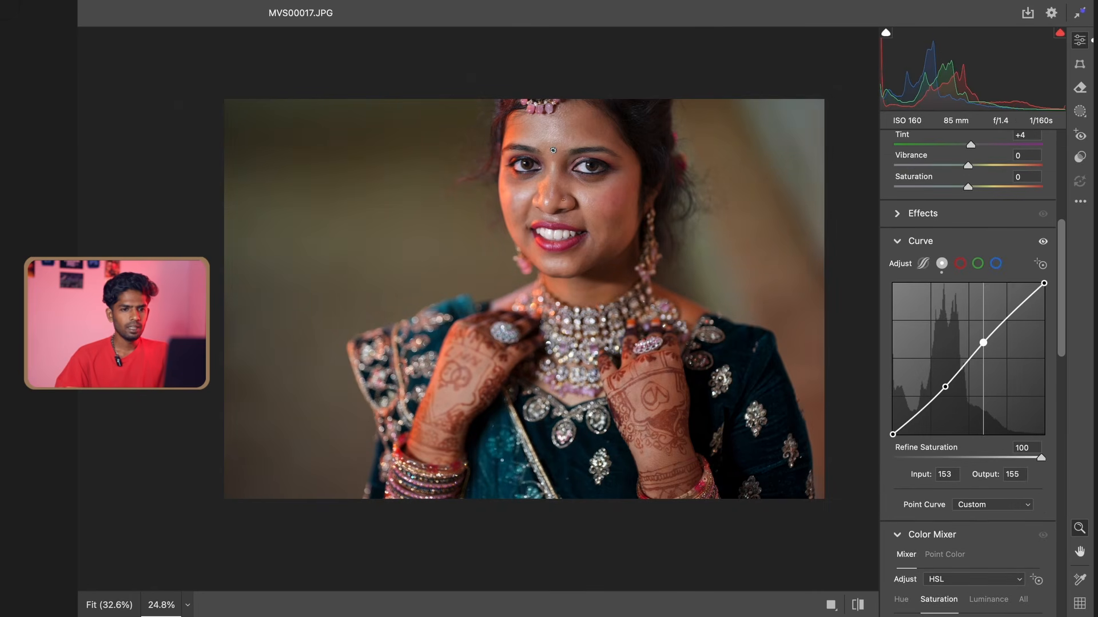
drag(945, 387, 941, 391)
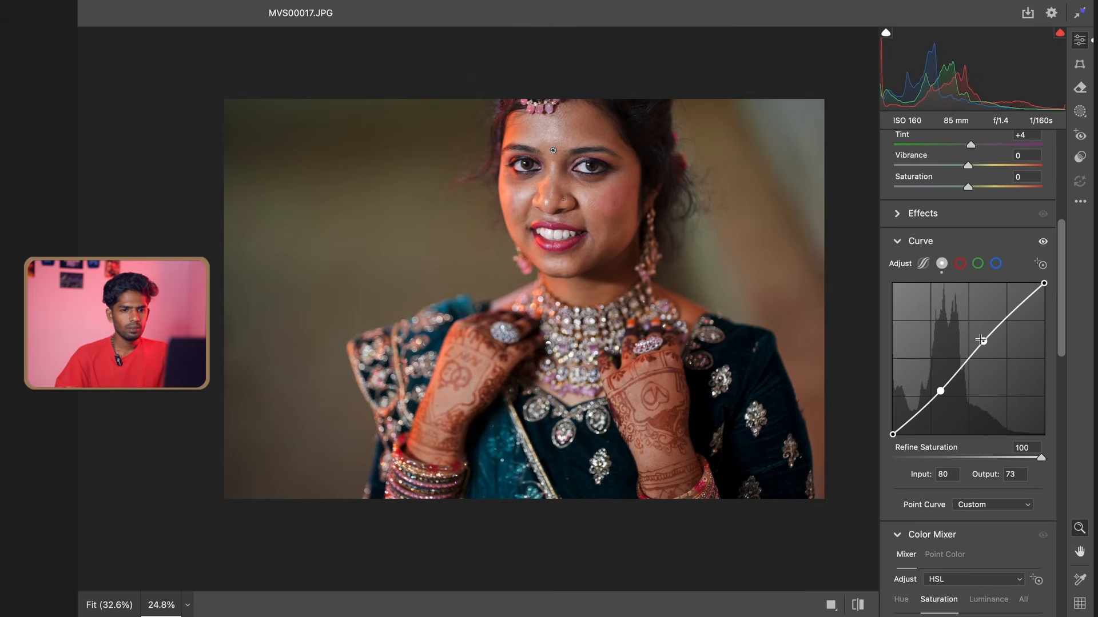
drag(982, 342, 983, 340)
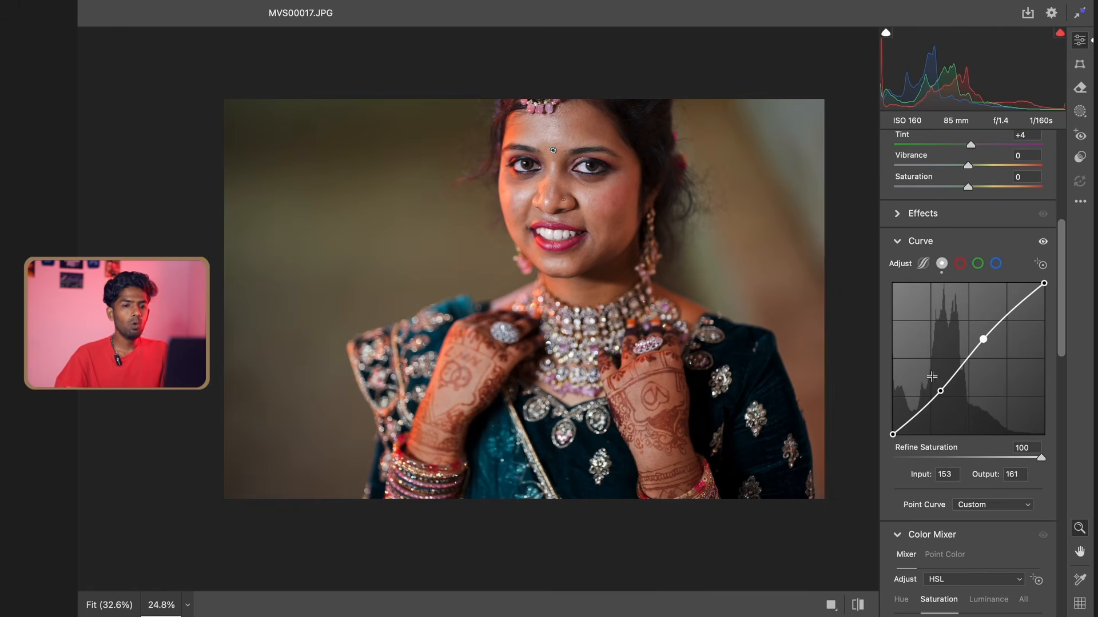
drag(940, 390, 938, 391)
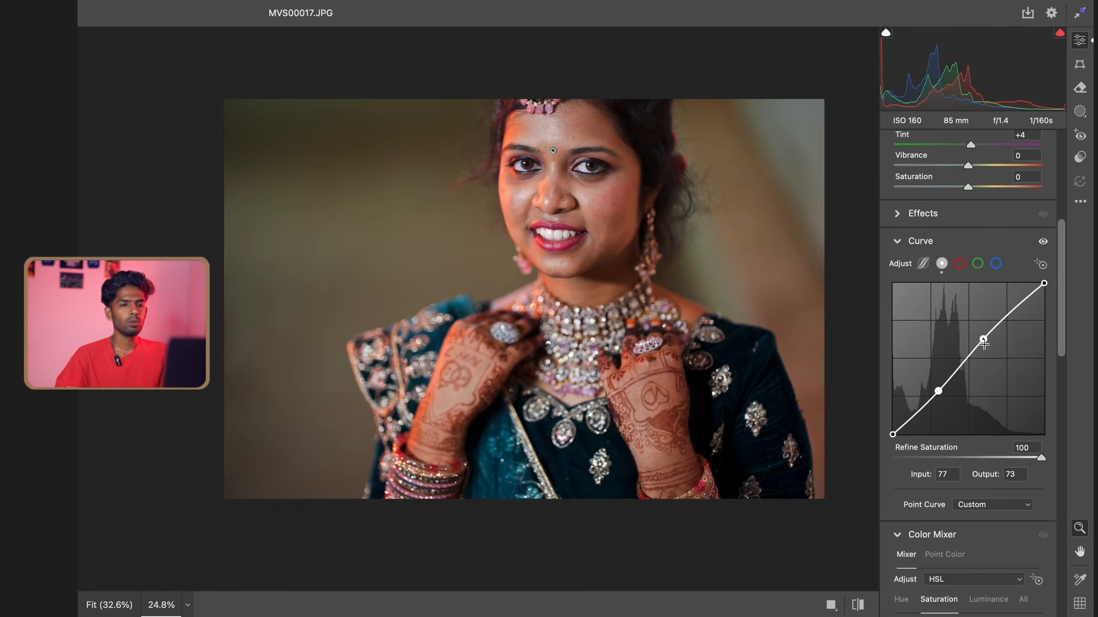
drag(984, 340, 986, 341)
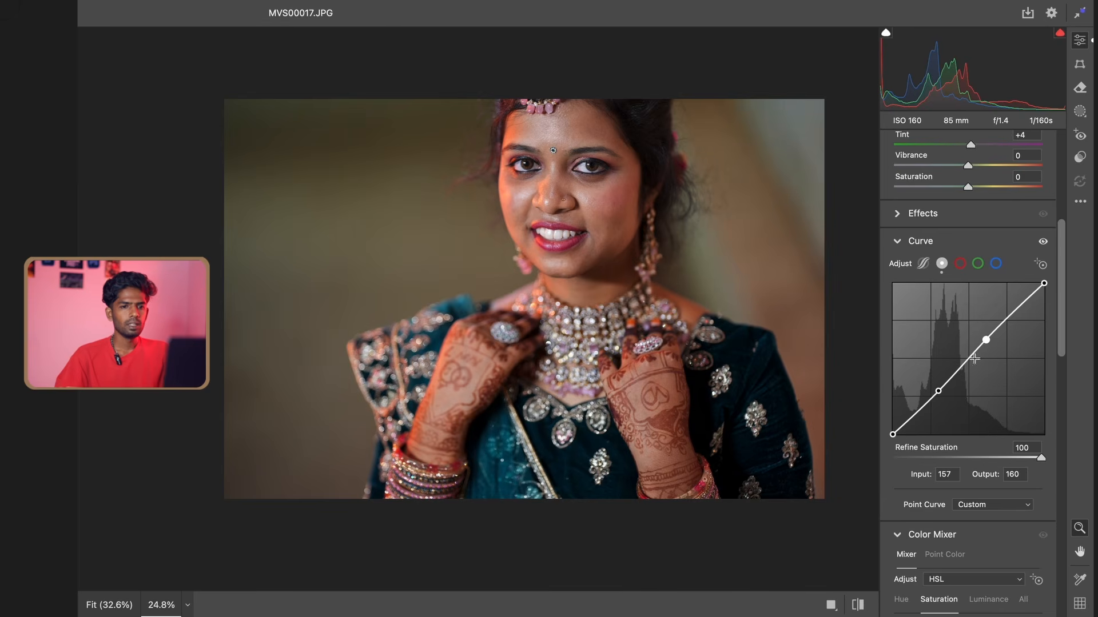
Lift the black point of the blue channel curve to output 13 at input 0
click(996, 264)
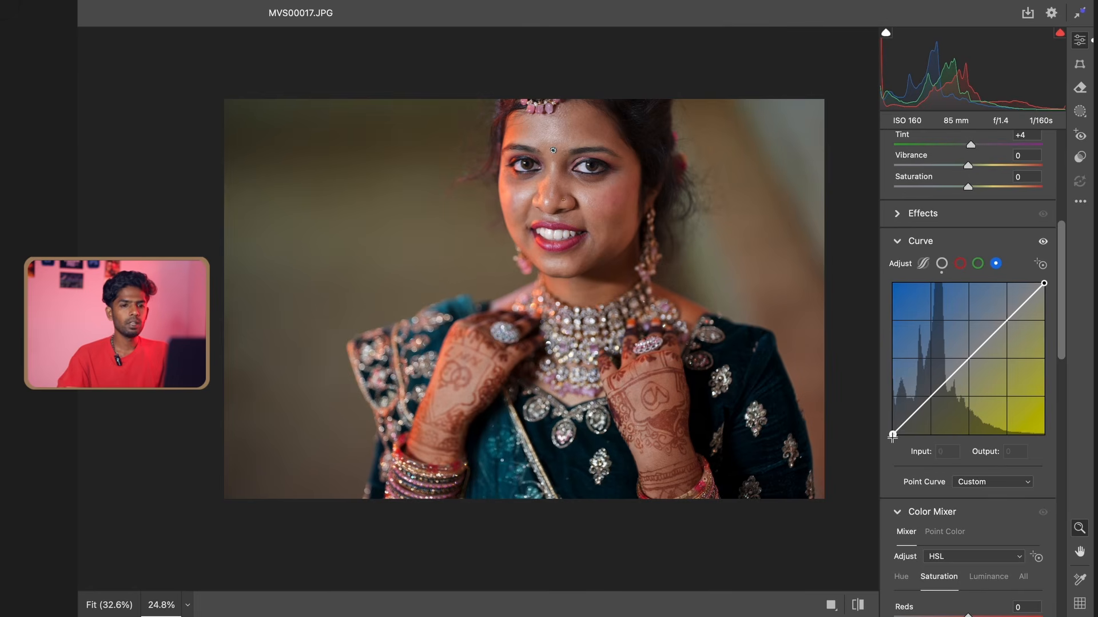
drag(893, 435, 893, 427)
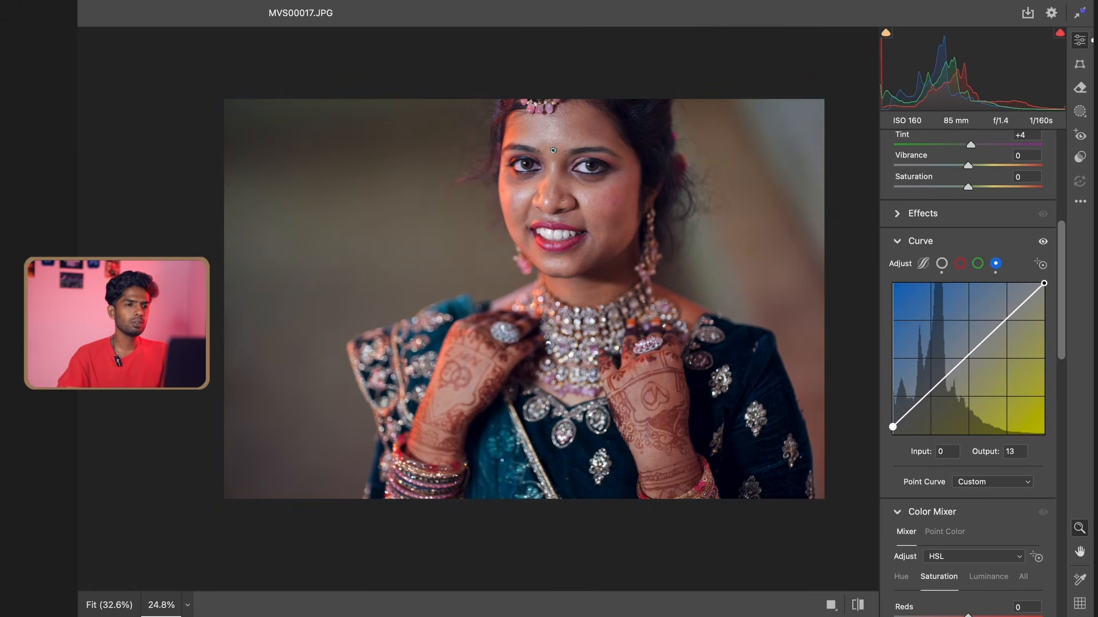
Lower the blue curve's white point to output 245 and move the red curve's white point to input 248, output 255
drag(1043, 283, 1044, 289)
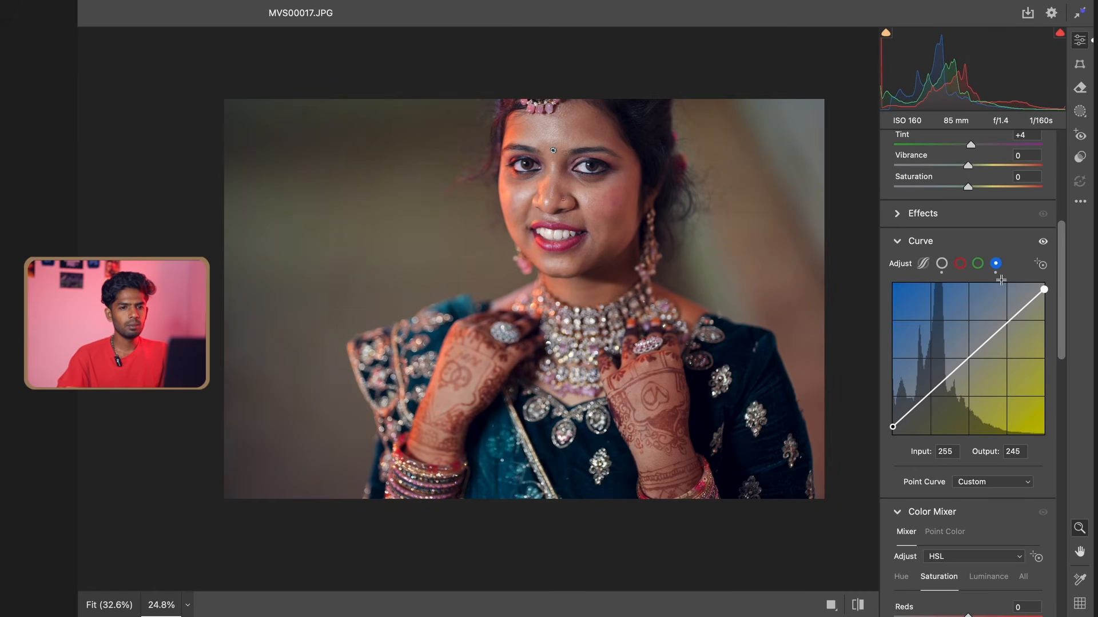
click(960, 264)
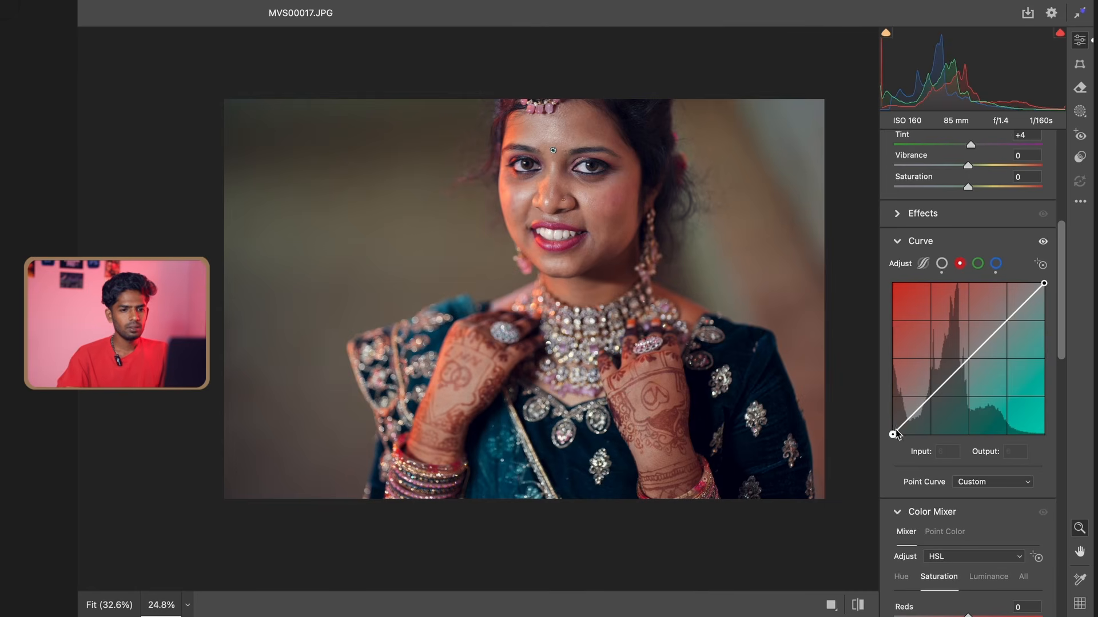
mouse_move(892, 435)
mouse_down()
mouse_move(892, 416)
mouse_move(902, 435)
mouse_move(892, 434)
mouse_up()
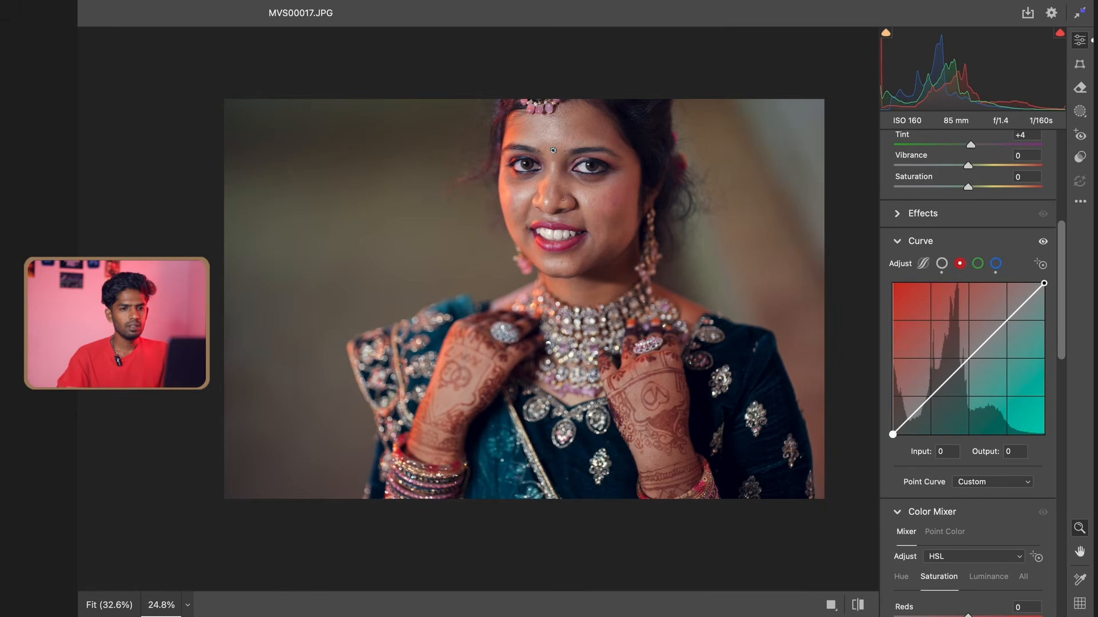
drag(1044, 283, 1040, 283)
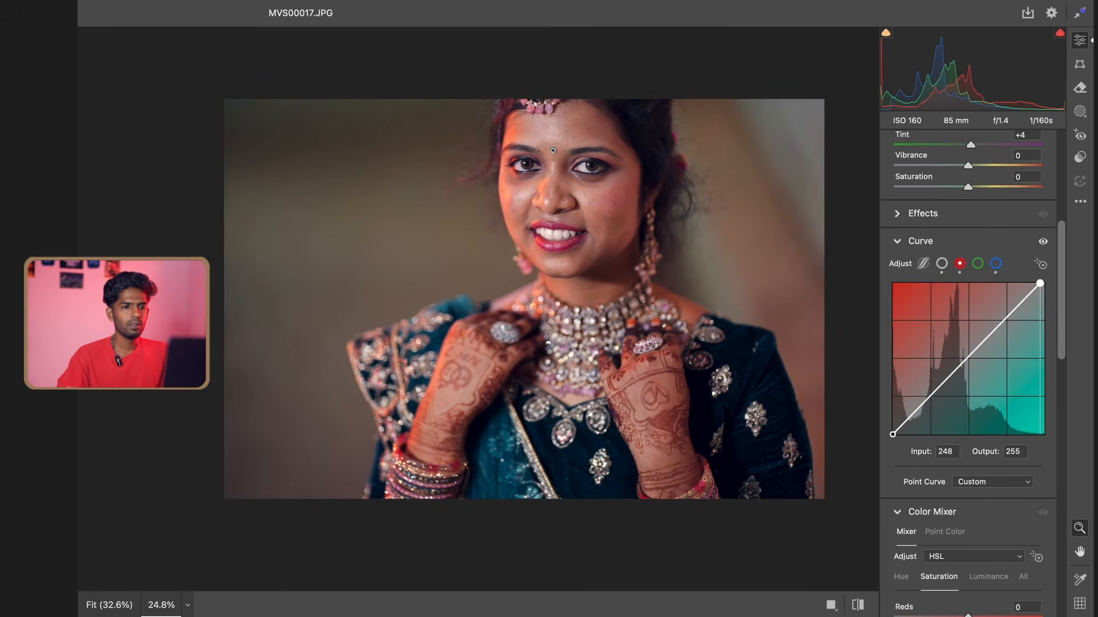
scroll(728, 240, down, 1)
scroll(728, 240, up, 2)
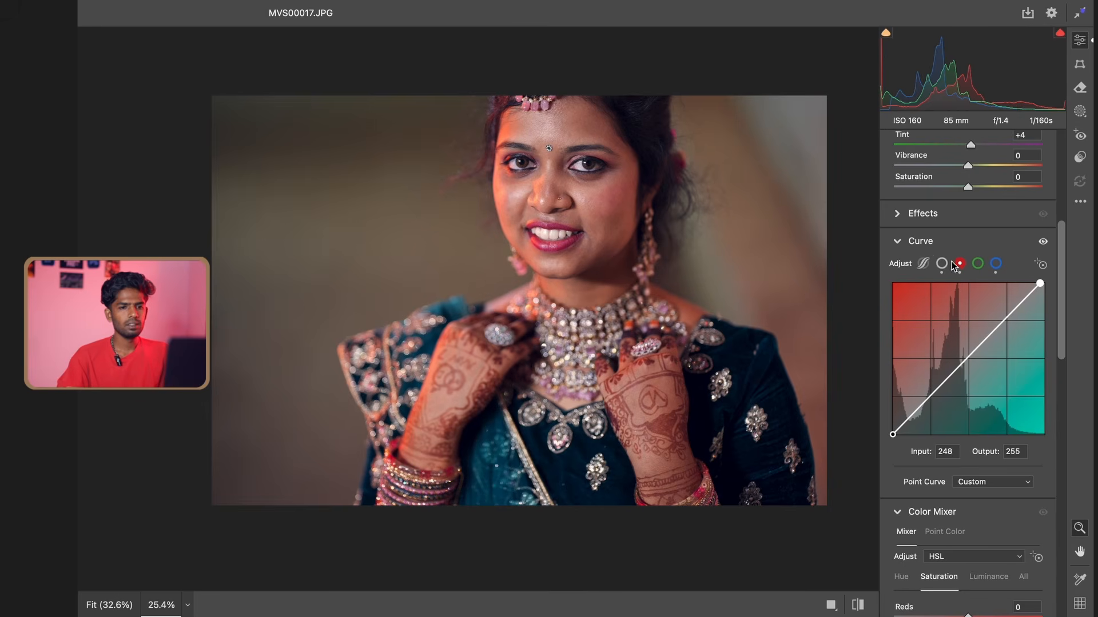
scroll(978, 429, up, 2)
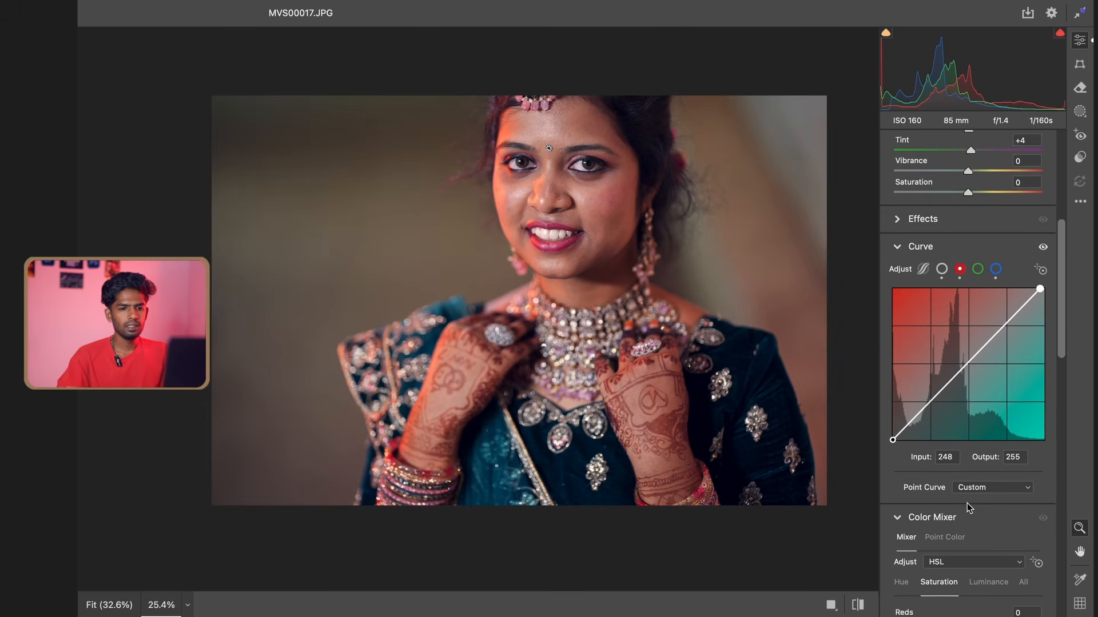
In the HSL color mixer, set Saturation to +8 for Oranges, +23 for Aquas and +29 for Blues
scroll(966, 503, down, 5)
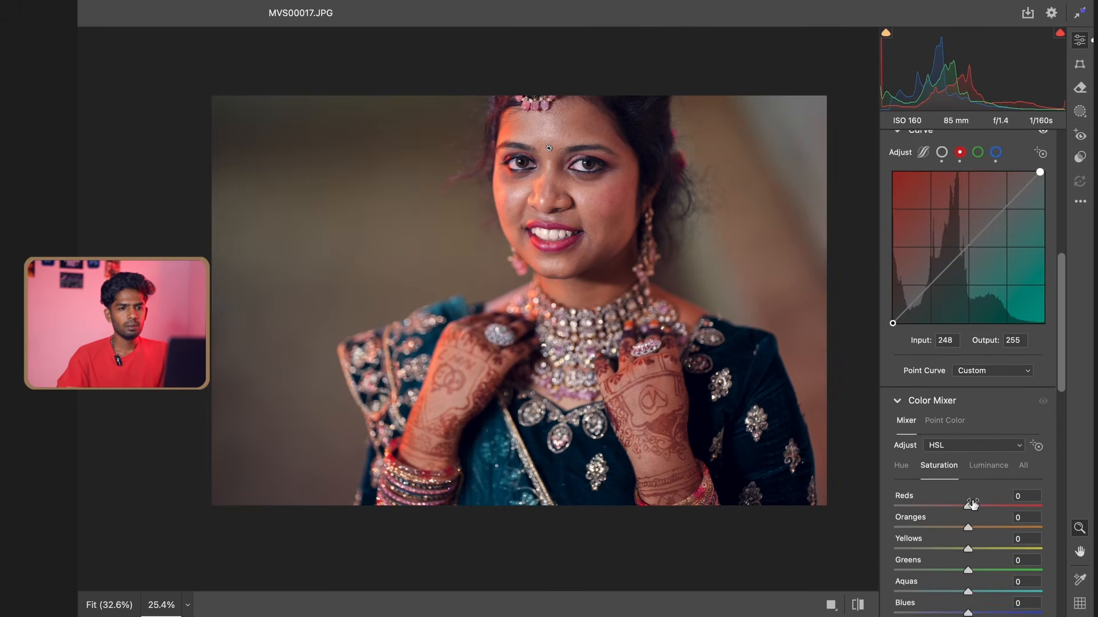
scroll(972, 504, down, 3)
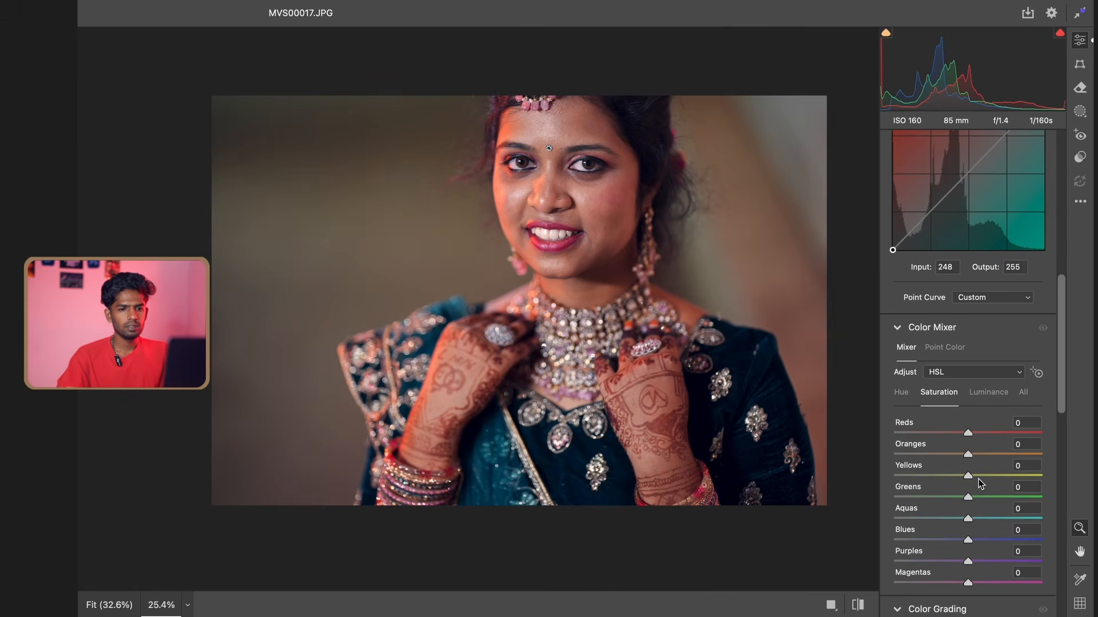
scroll(979, 478, down, 1)
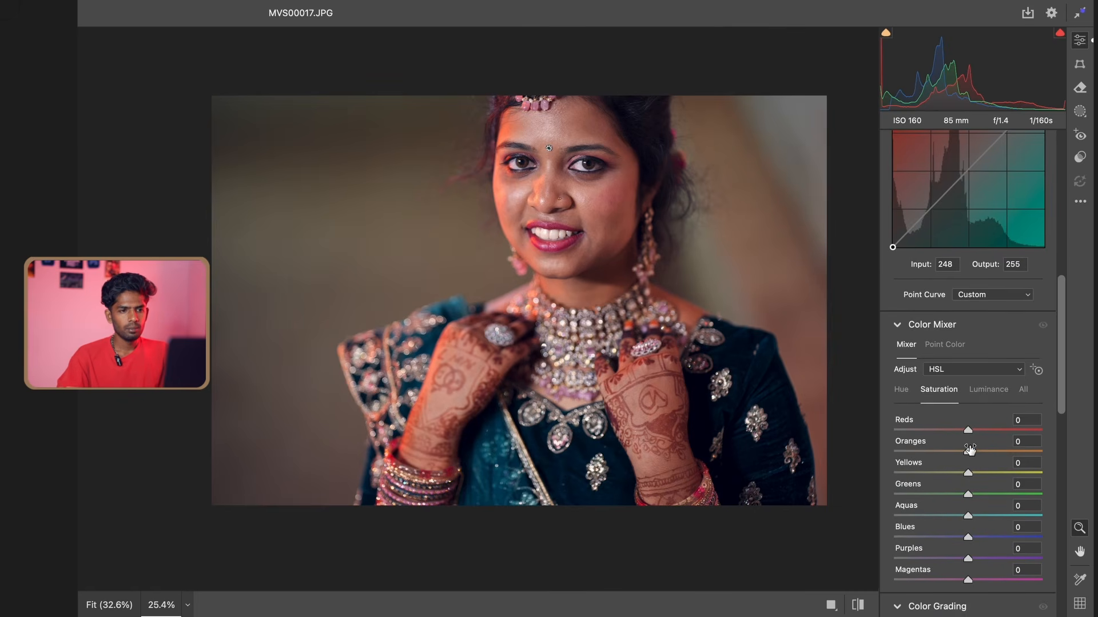
drag(969, 452, 972, 453)
click(983, 519)
click(988, 531)
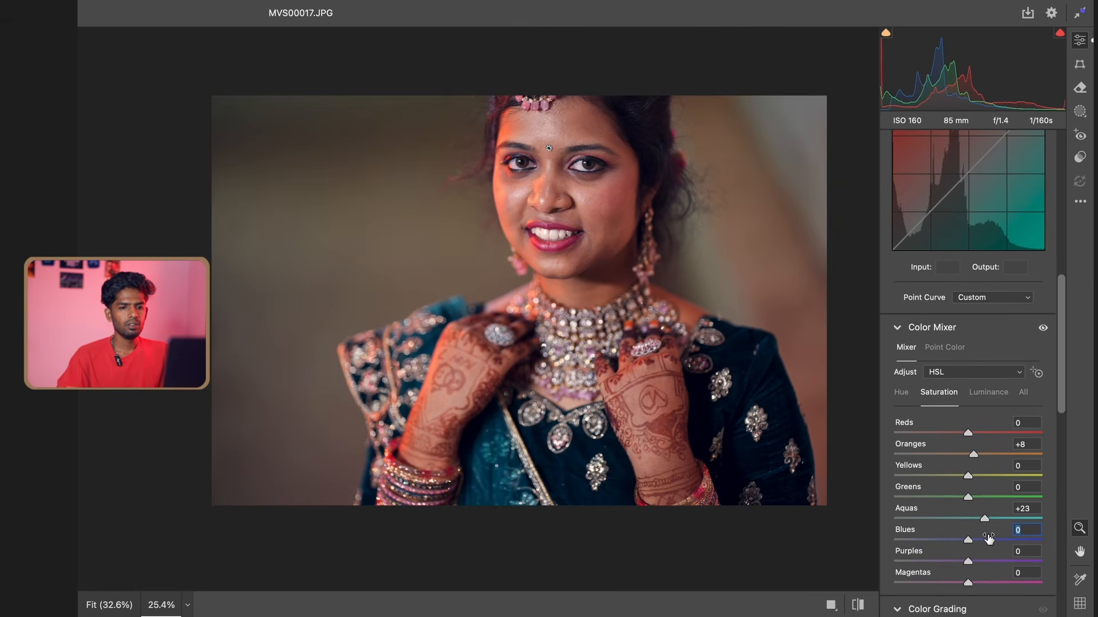
Tint the midtones warm yellow in Color Grading with hue 52 and saturation 23
scroll(986, 546, down, 3)
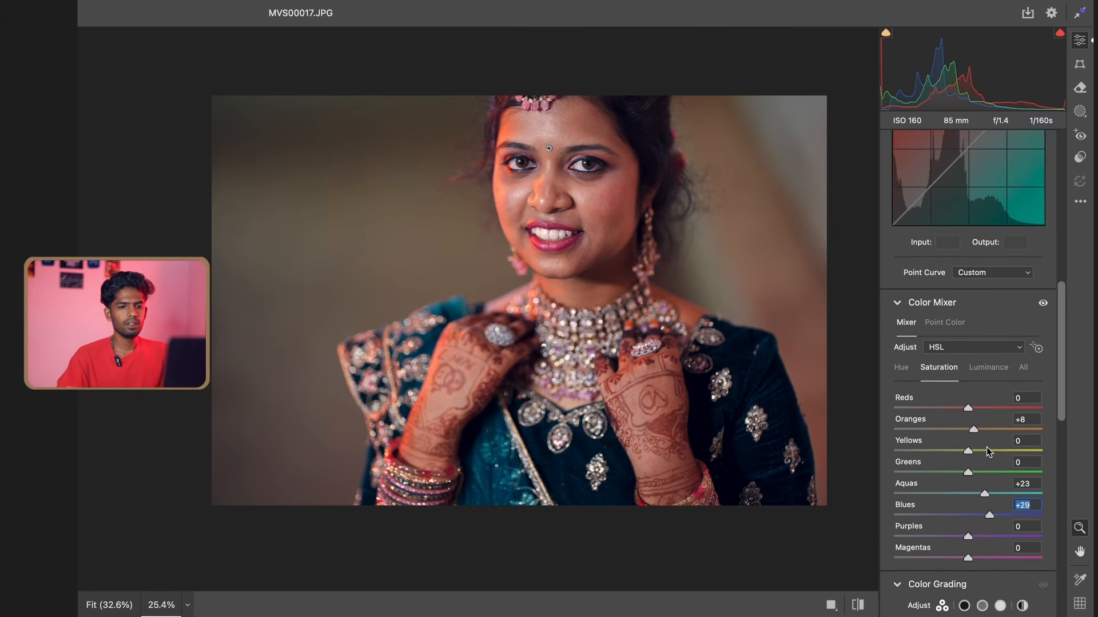
scroll(949, 543, down, 7)
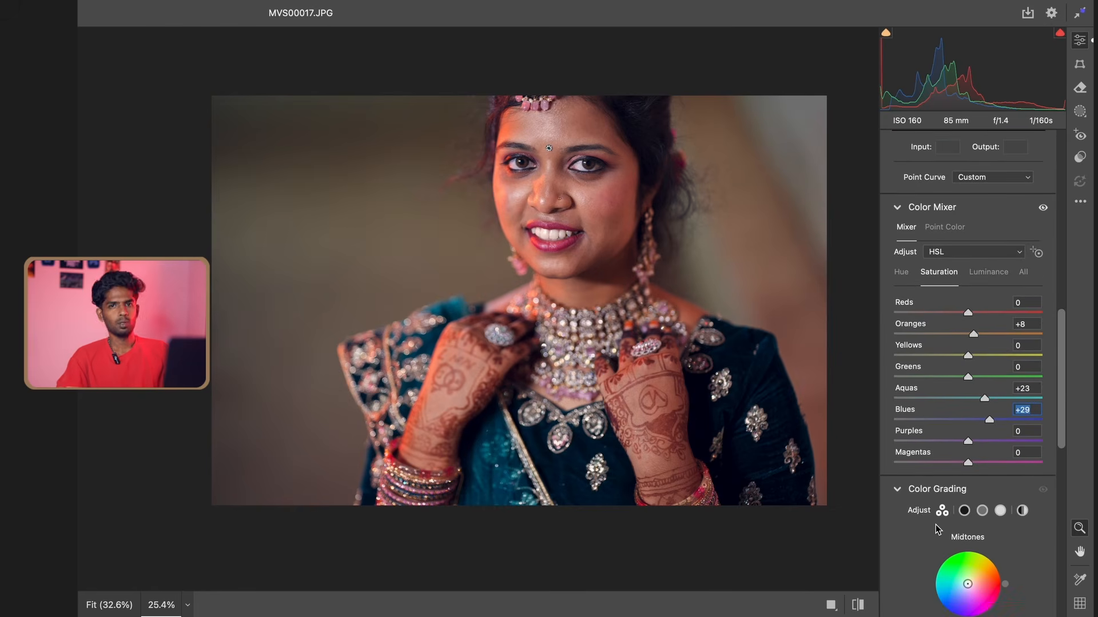
scroll(937, 529, down, 6)
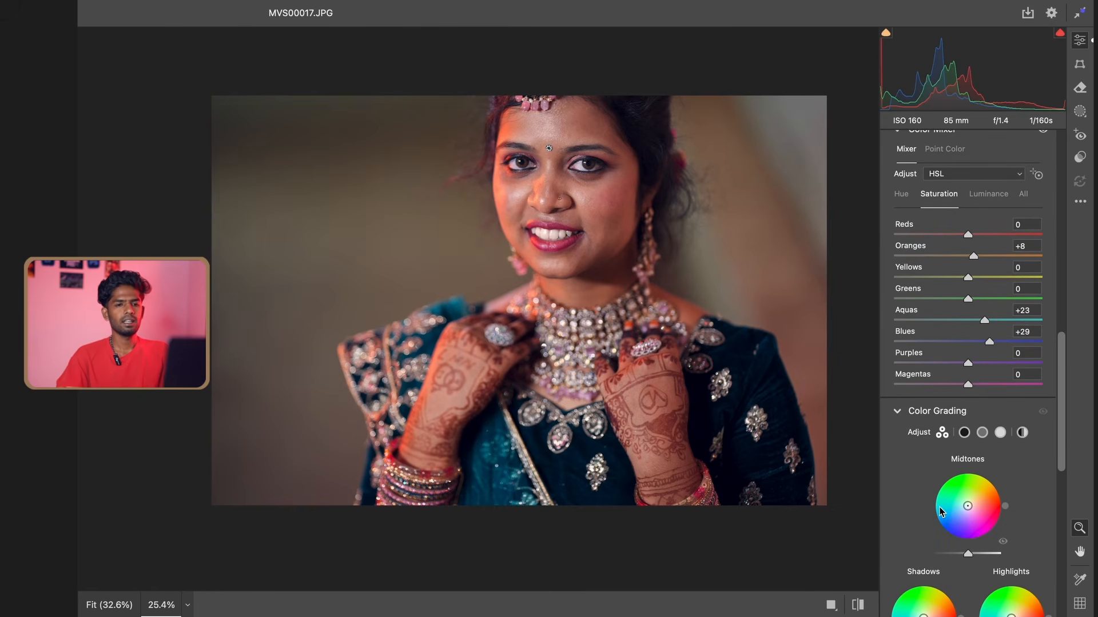
scroll(965, 484, down, 6)
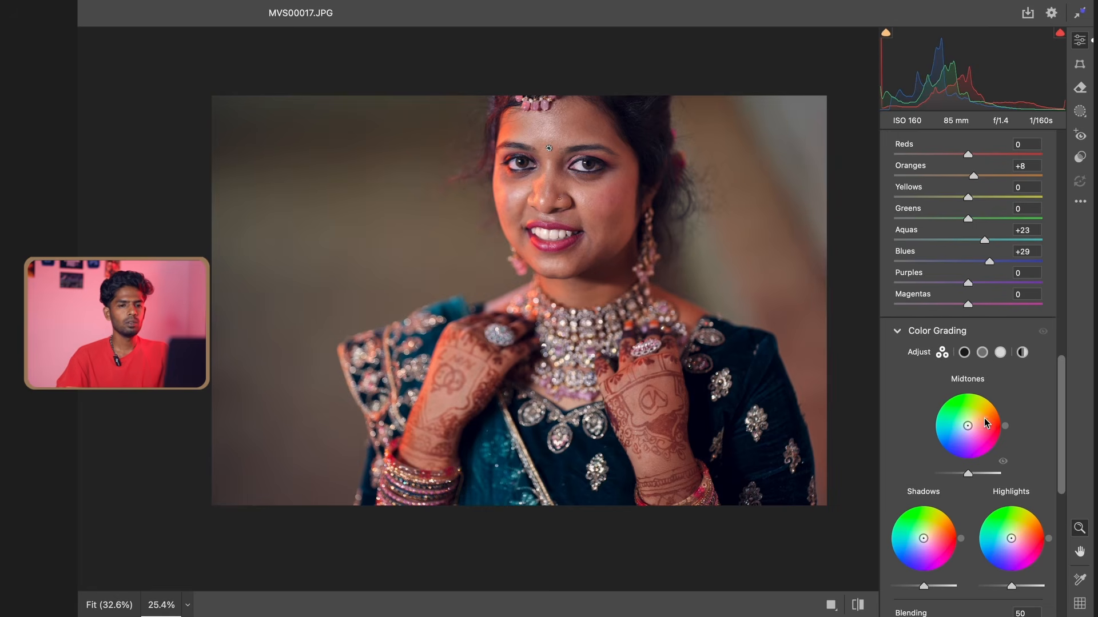
drag(967, 426, 971, 421)
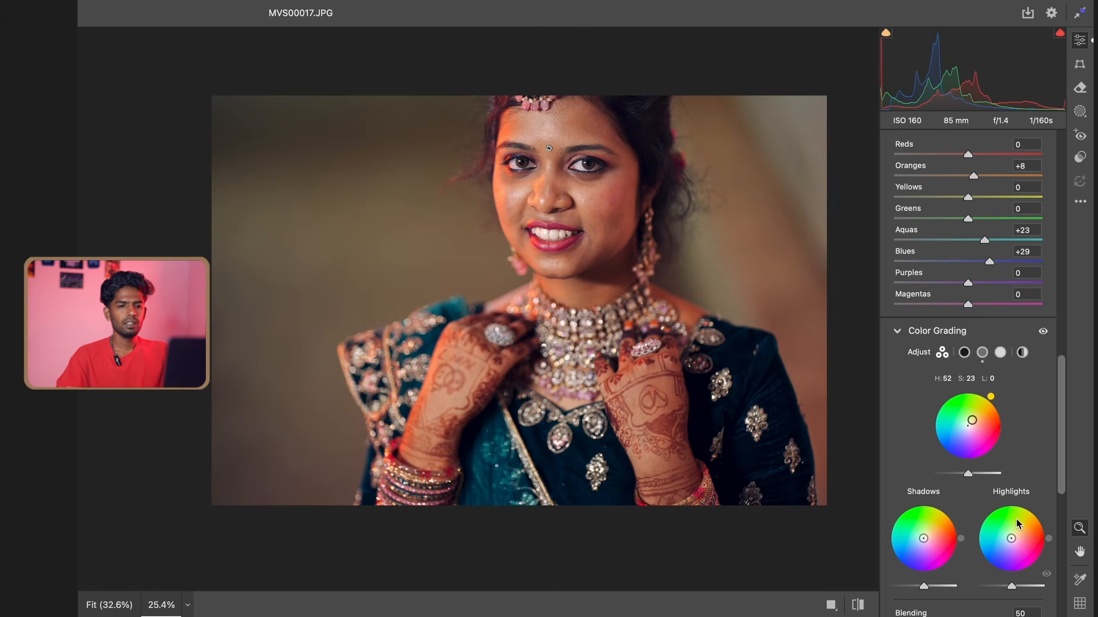
Tint the highlights with hue 64 and saturation 37, and the shadows with hue 23 and saturation 24
drag(1011, 538, 1017, 512)
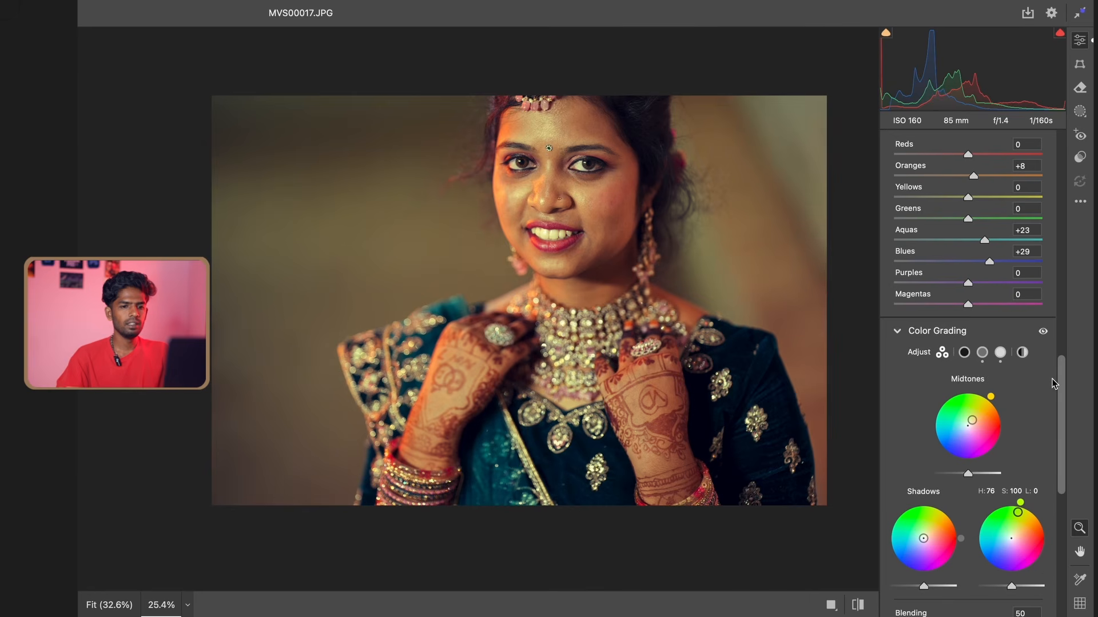
drag(1022, 522, 1015, 527)
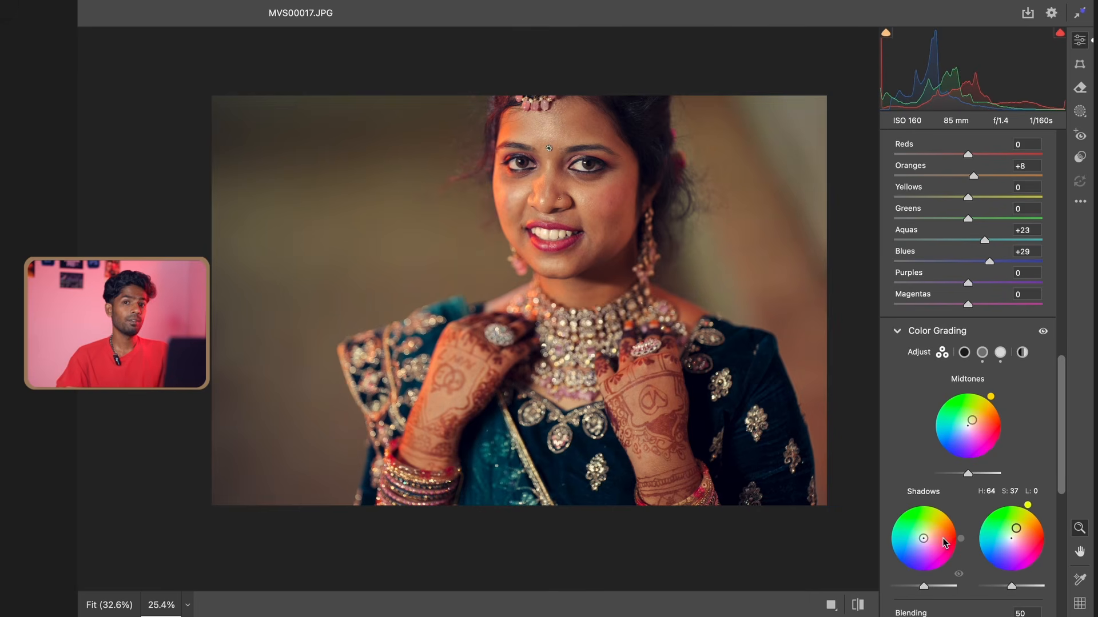
mouse_move(926, 543)
mouse_down()
mouse_move(902, 529)
mouse_move(932, 538)
mouse_move(915, 546)
mouse_move(930, 535)
mouse_up()
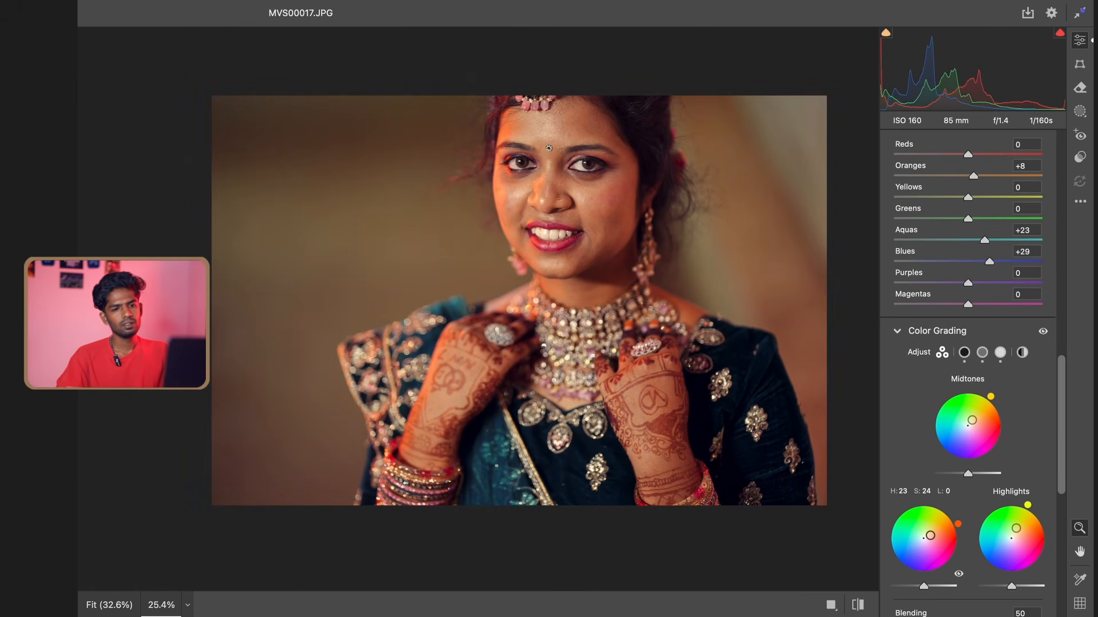
mouse_move(694, 296)
mouse_down()
mouse_move(683, 297)
mouse_move(746, 297)
mouse_move(686, 300)
mouse_move(702, 299)
mouse_move(686, 314)
mouse_up()
scroll(966, 451, up, 3)
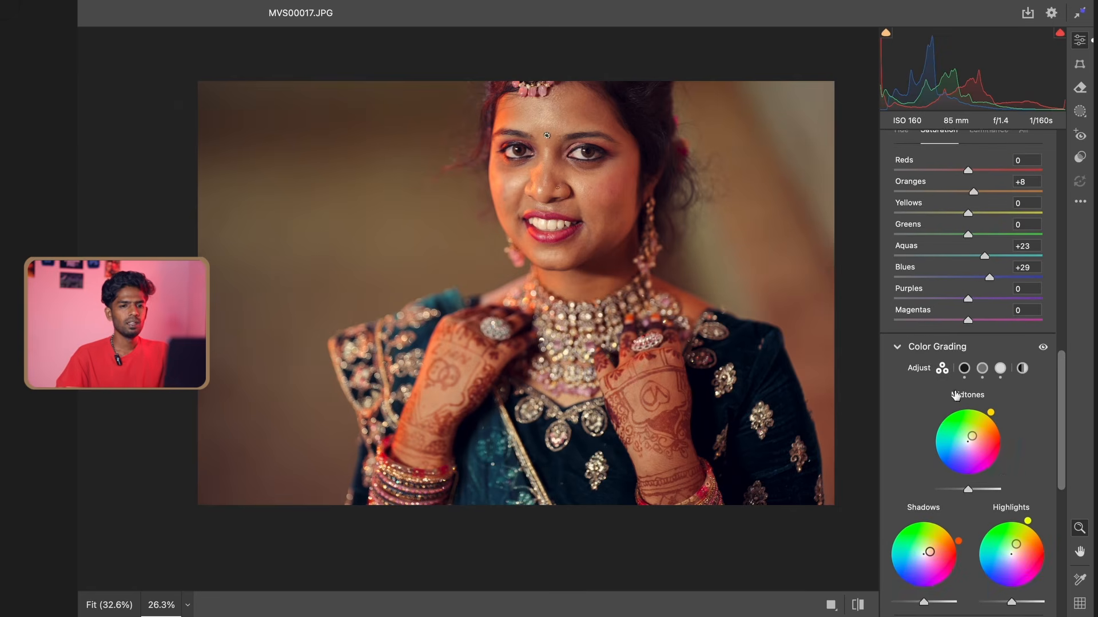
Calibrate the primaries: Blue hue -16, Green hue +10, Red hue +8 and Red saturation -12
scroll(959, 551, down, 4)
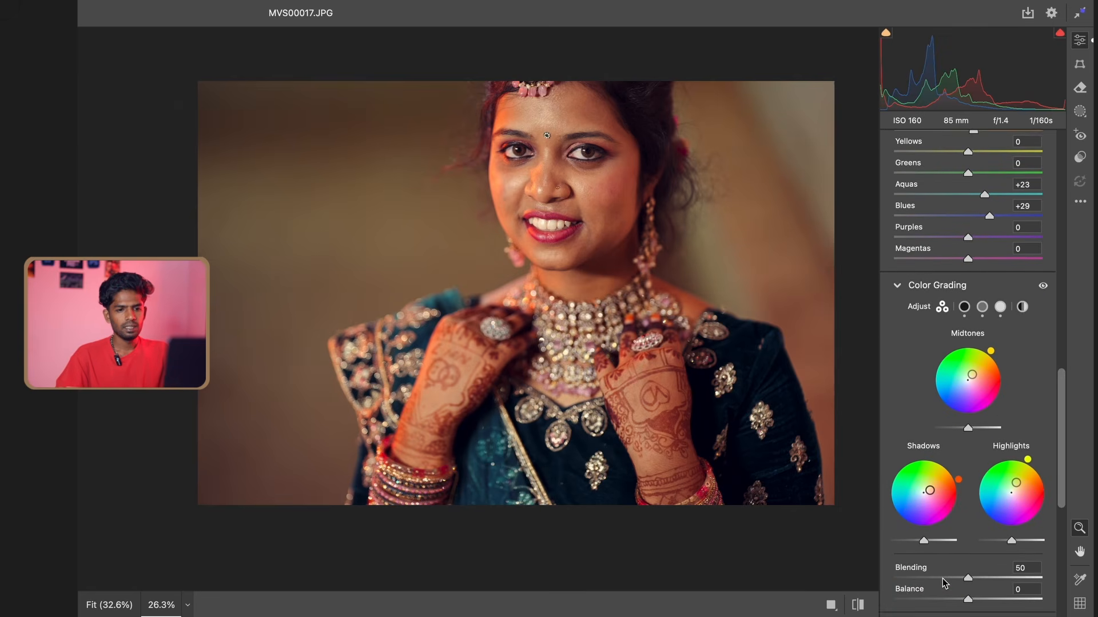
scroll(949, 613, down, 2)
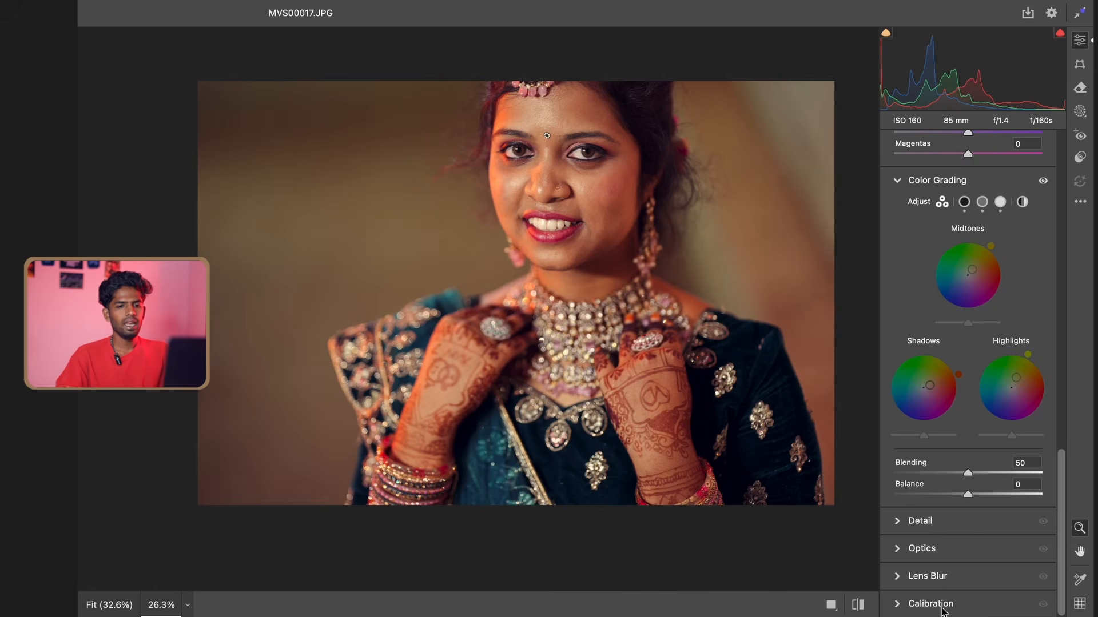
click(930, 605)
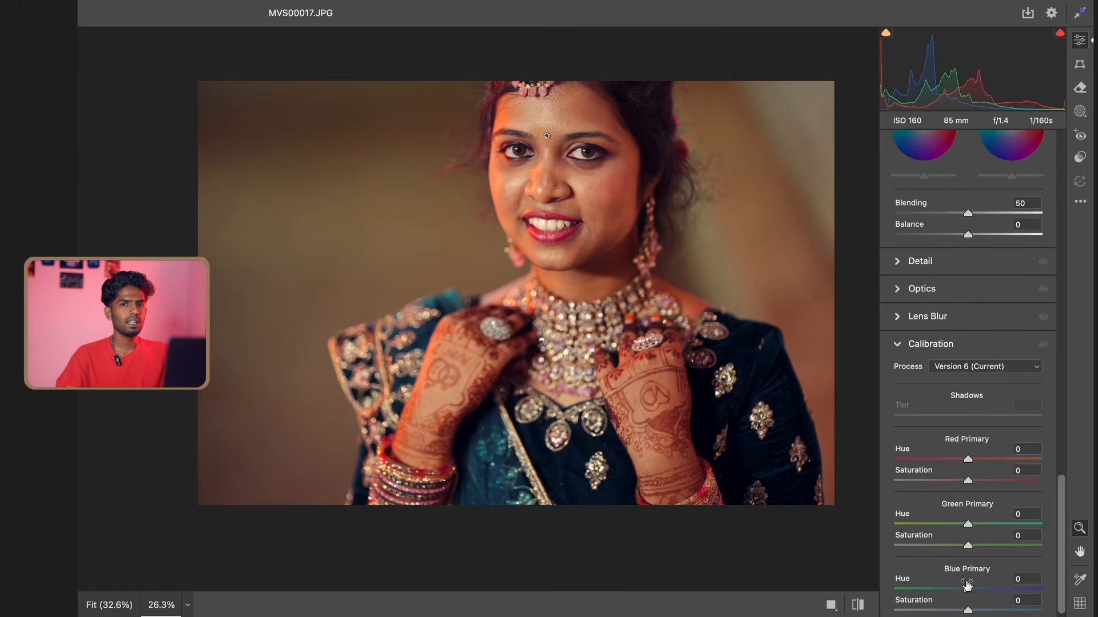
mouse_move(968, 588)
mouse_down()
mouse_move(992, 589)
mouse_move(956, 589)
mouse_up()
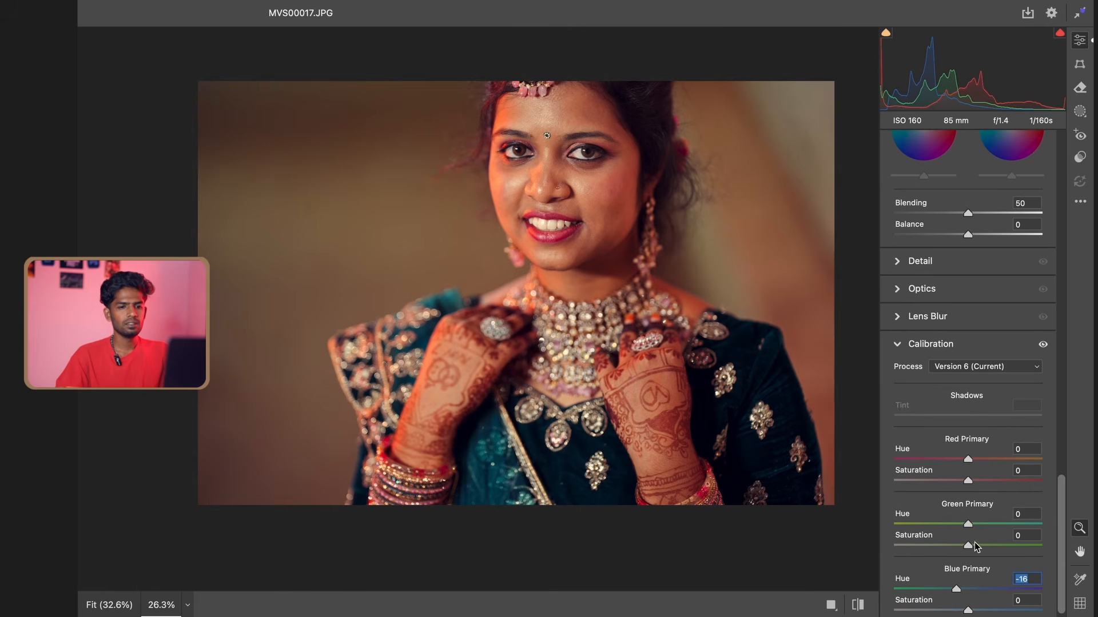
mouse_move(968, 525)
mouse_down()
mouse_move(984, 526)
mouse_move(943, 526)
mouse_move(977, 527)
mouse_up()
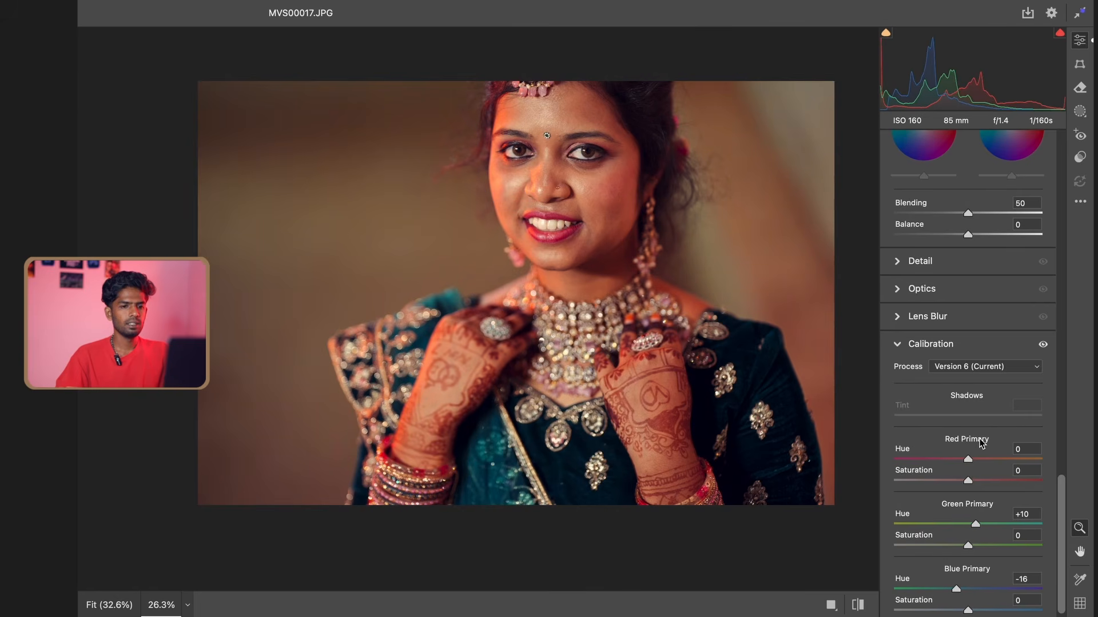
drag(962, 457, 961, 485)
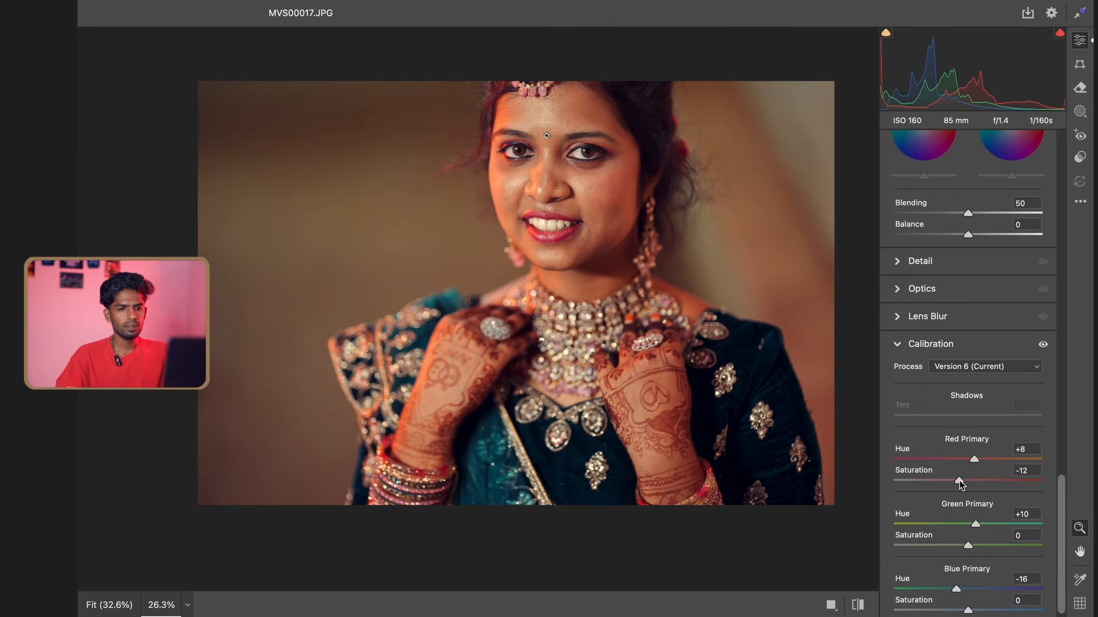
Compare the graded portrait with its unedited version and apply the Camera Raw adjustments to the photo
key(ctrl+minus)
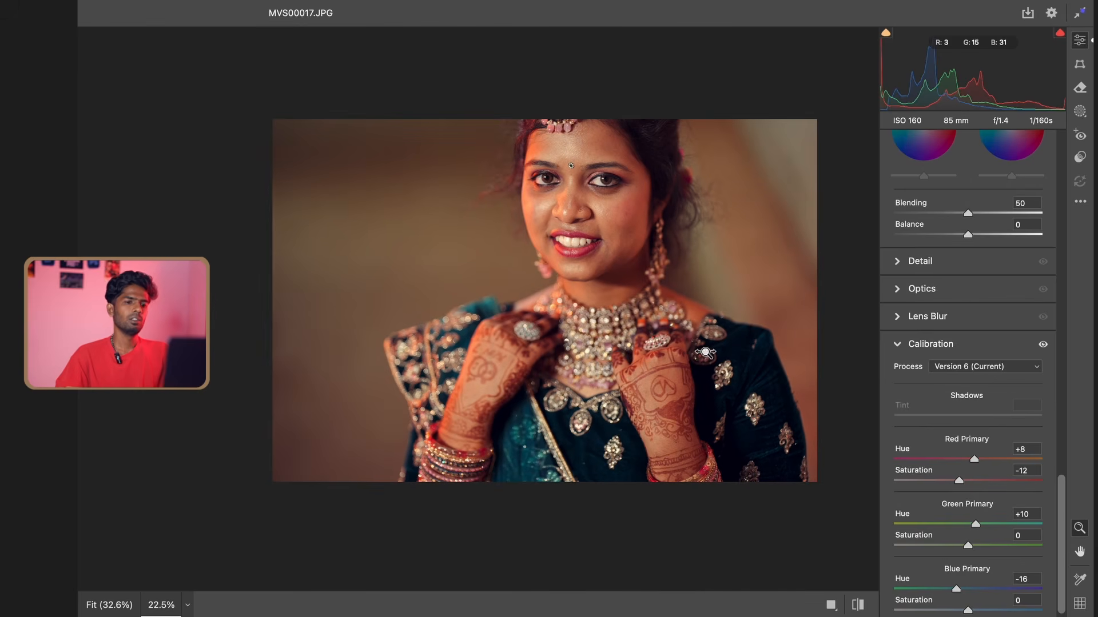
click(855, 605)
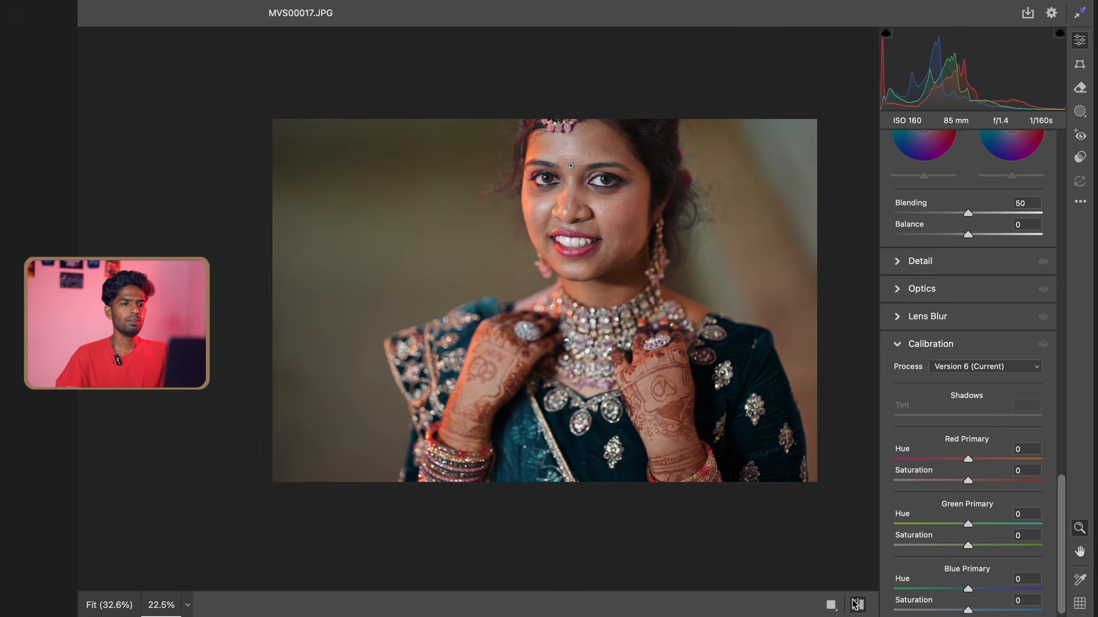
click(856, 605)
scroll(703, 246, up, 3)
scroll(654, 259, down, 3)
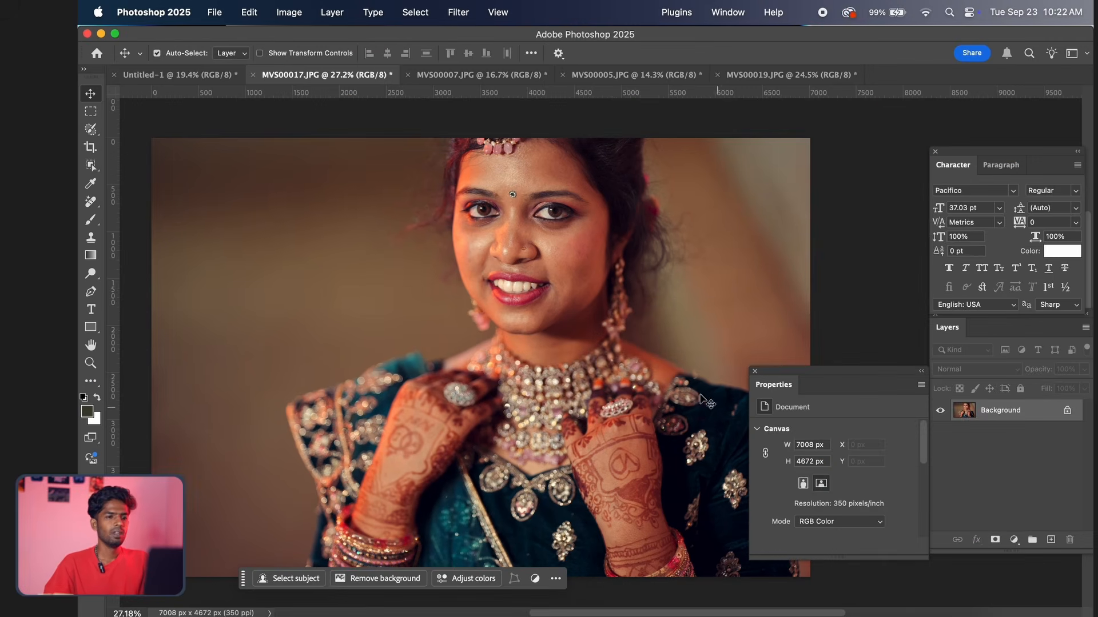
scroll(529, 265, up, 4)
scroll(529, 265, down, 12)
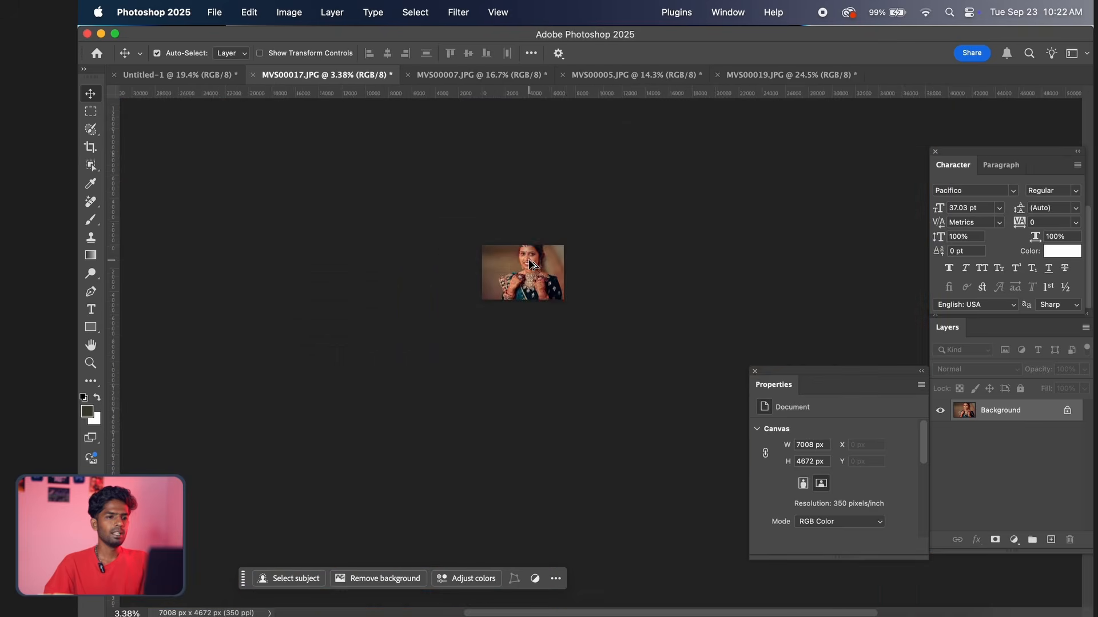
Select the entire graded portrait MVS00017.JPG and copy it
scroll(529, 265, up, 6)
scroll(532, 267, up, 1)
scroll(532, 267, up, 4)
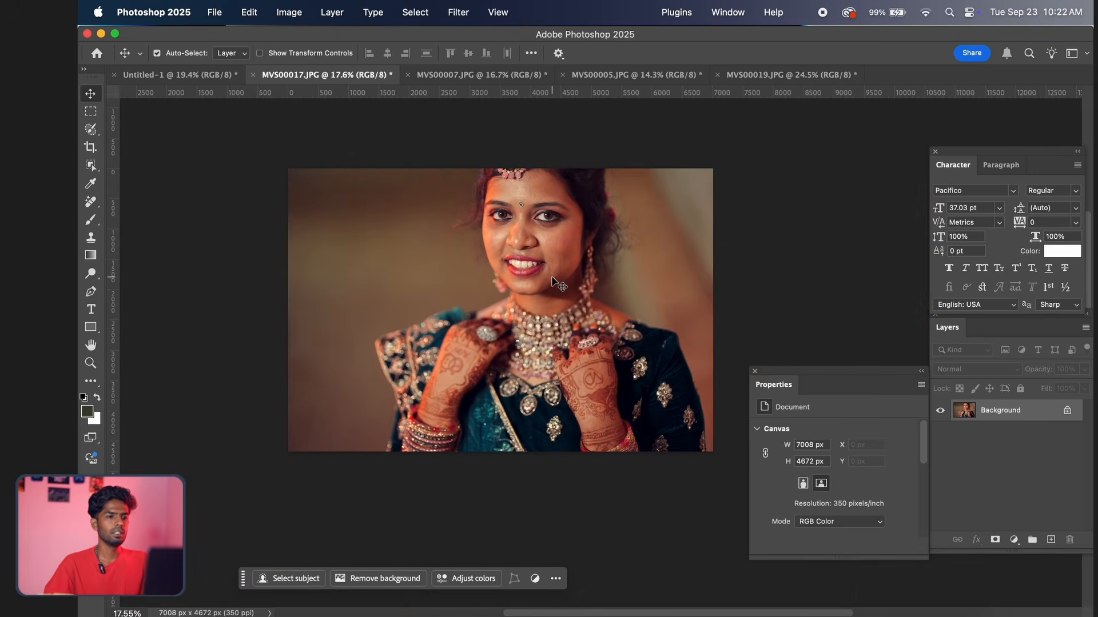
scroll(552, 278, up, 2)
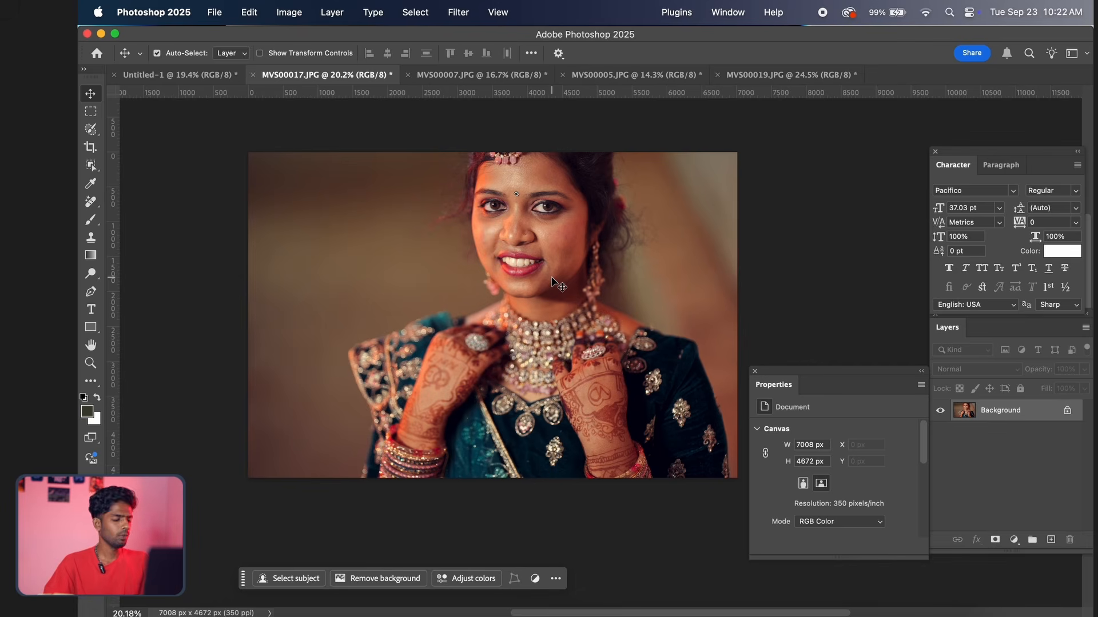
key(super+a)
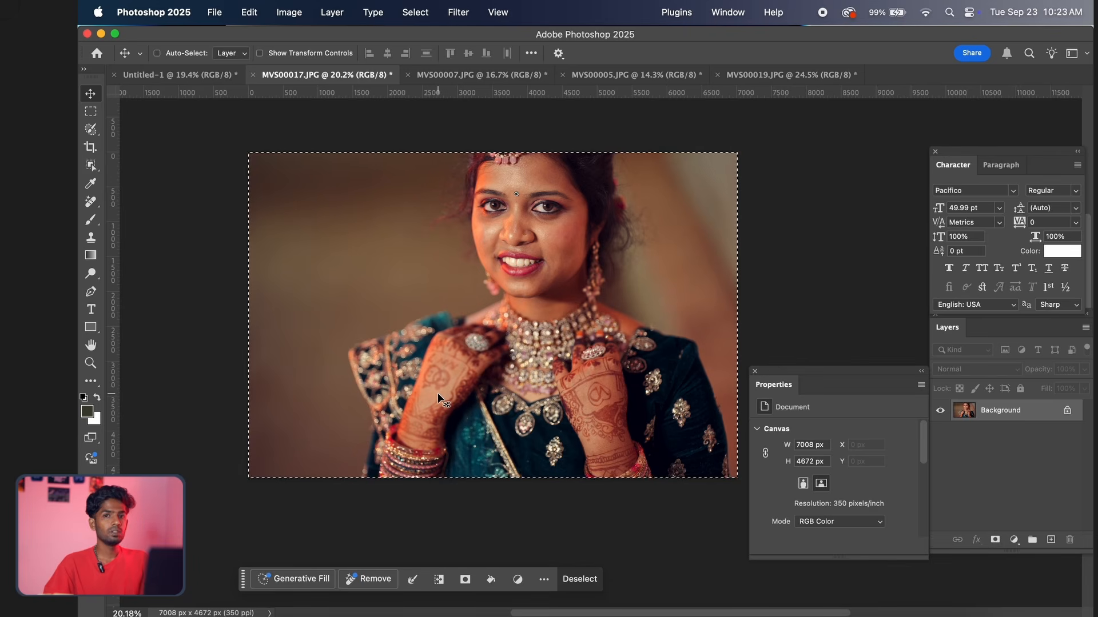
key(super+c)
key(super+c)
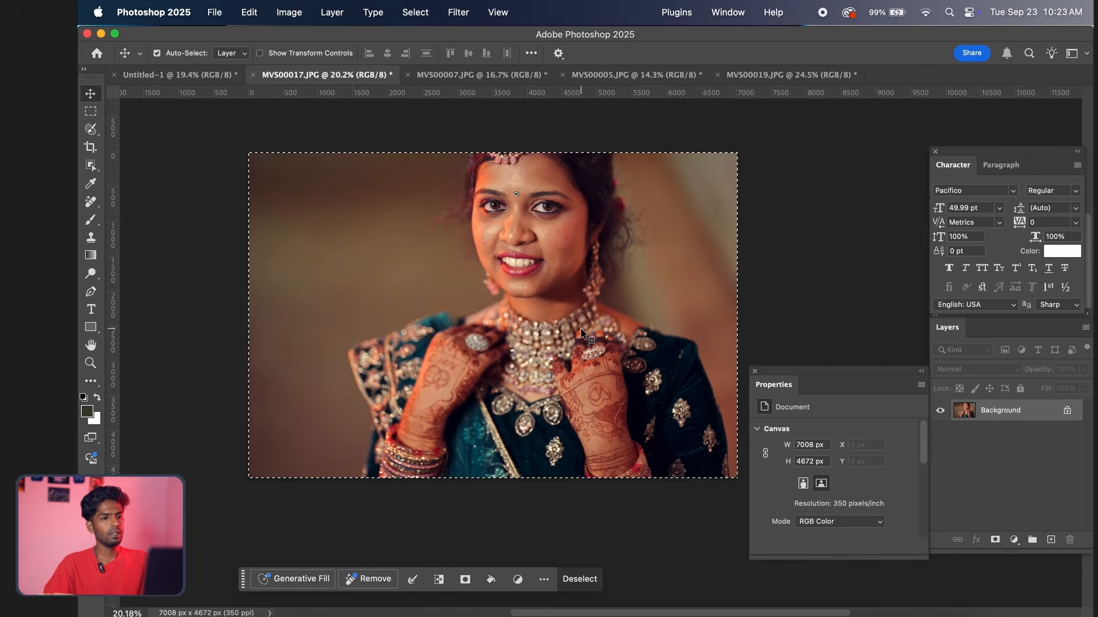
Switch through the open photos to the blank Untitled-1 document
key(ctrl+Tab)
key(ctrl+Tab)
key(ctrl+Tab)
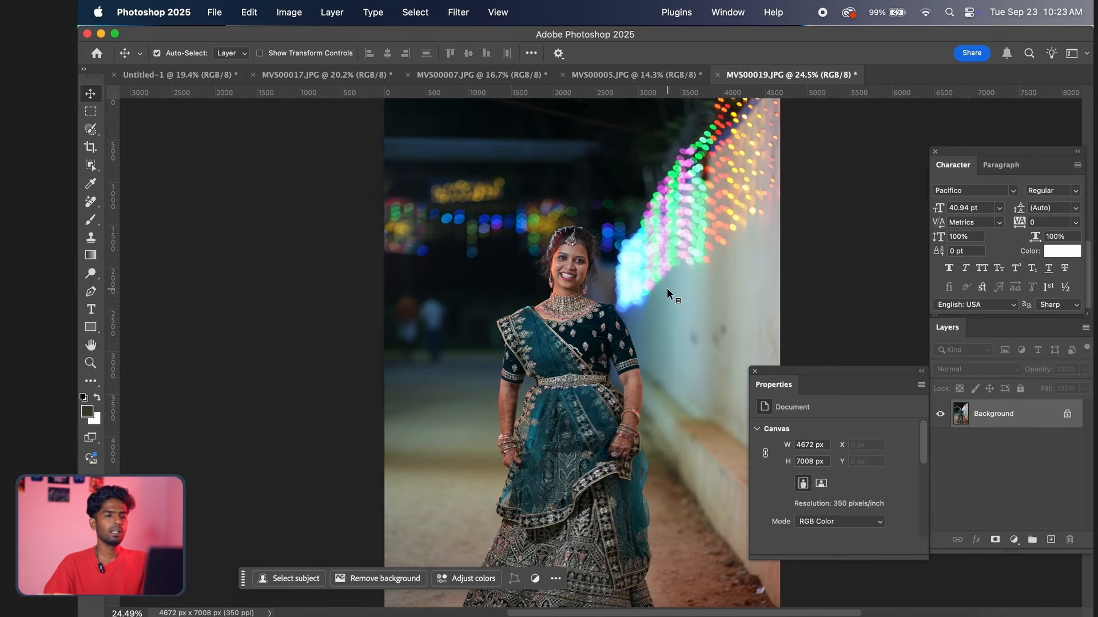
key(ctrl+Tab)
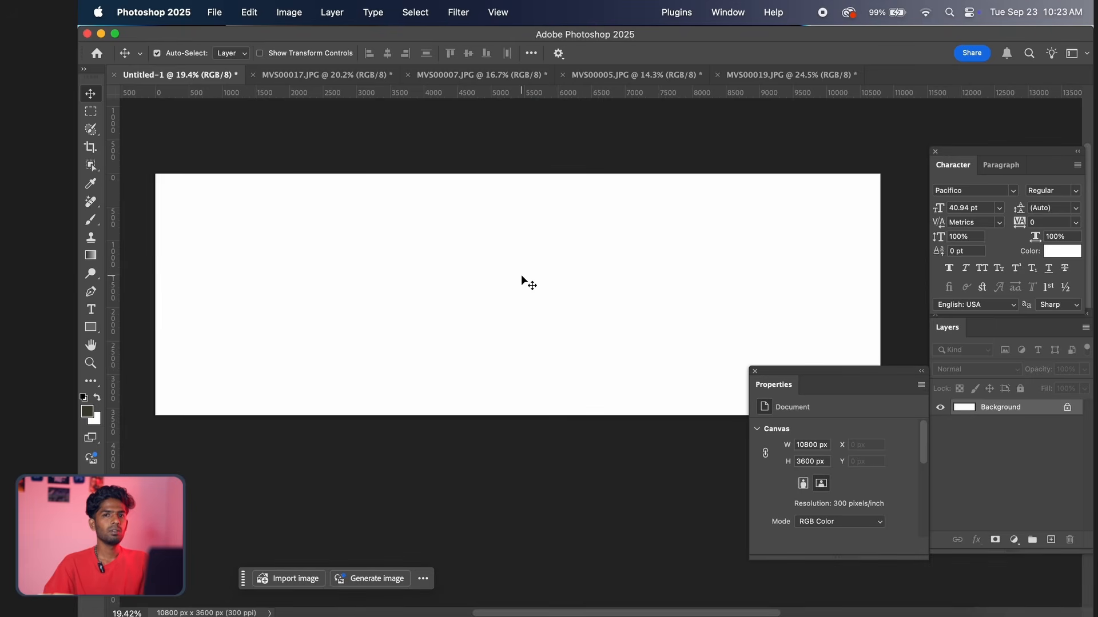
Paste the graded bridal portrait into Untitled-1 and move it flush with the canvas's right edge
scroll(616, 294, up, 1)
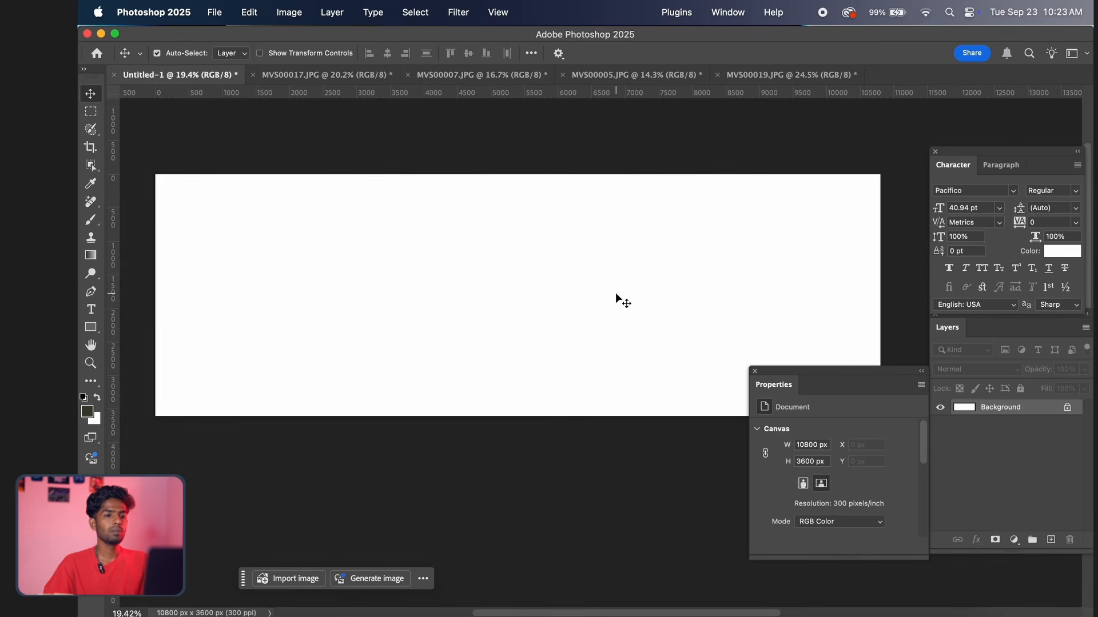
scroll(615, 293, down, 1)
scroll(615, 293, up, 2)
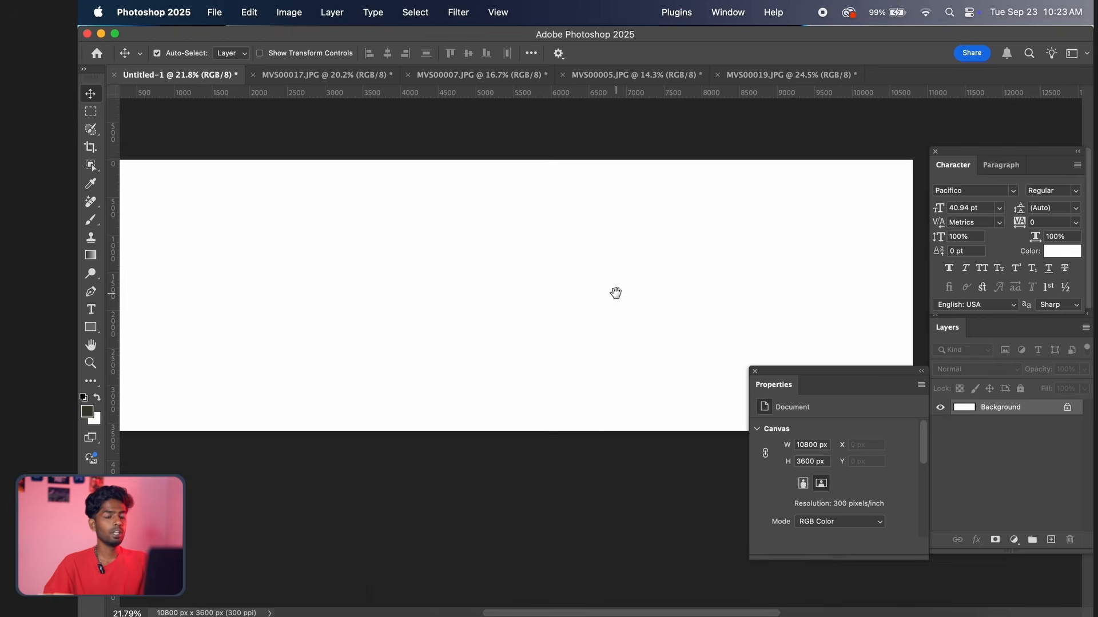
scroll(615, 293, down, 3)
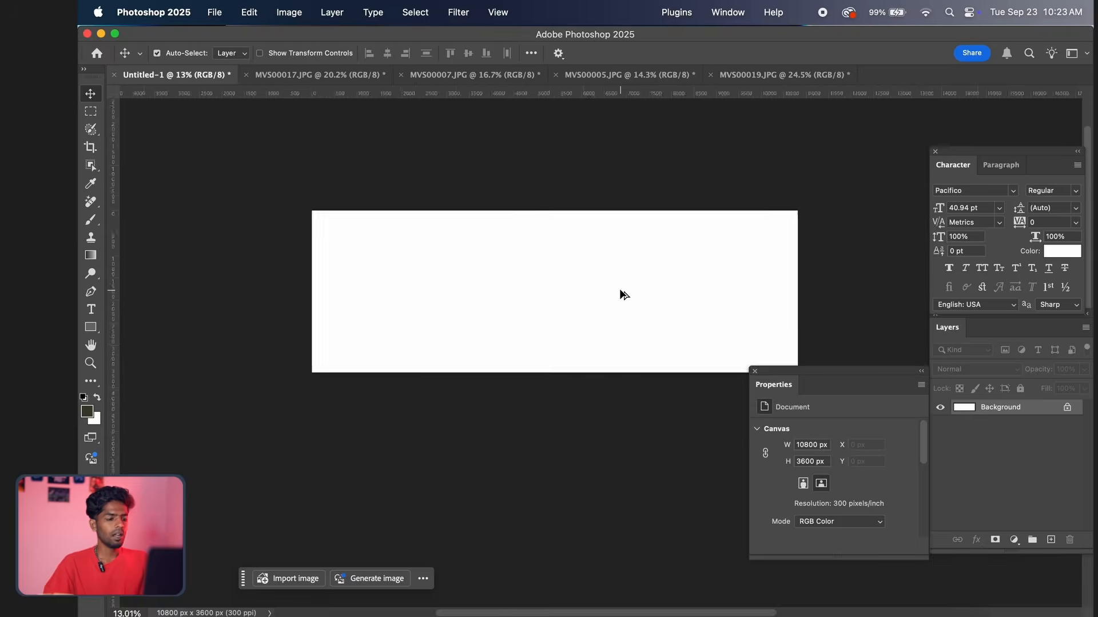
scroll(621, 292, up, 1)
key(super+v)
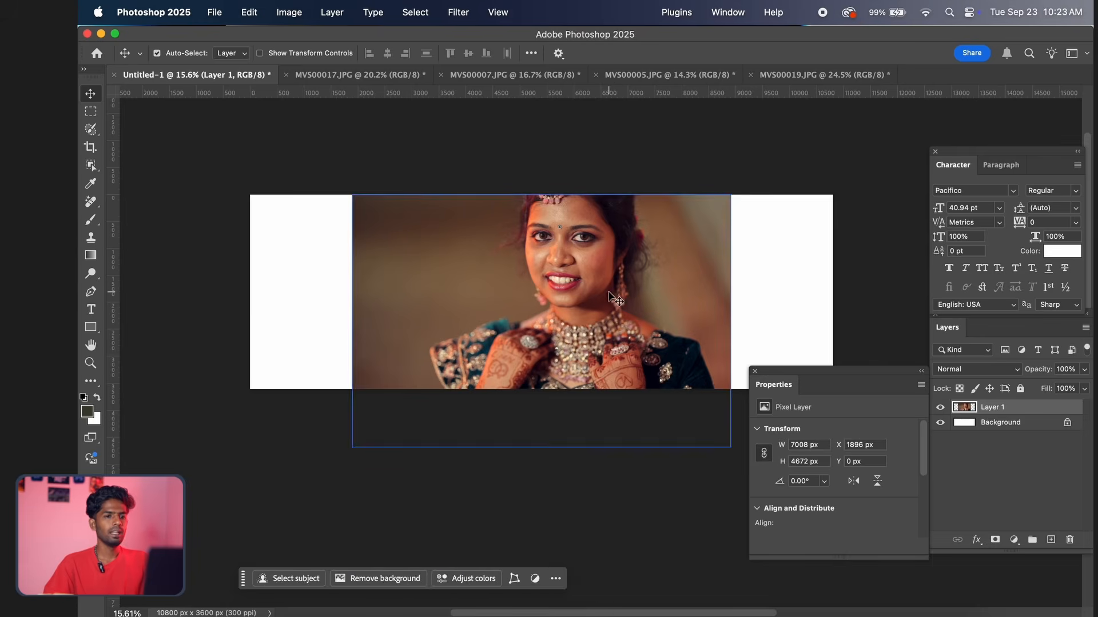
drag(620, 294, 708, 278)
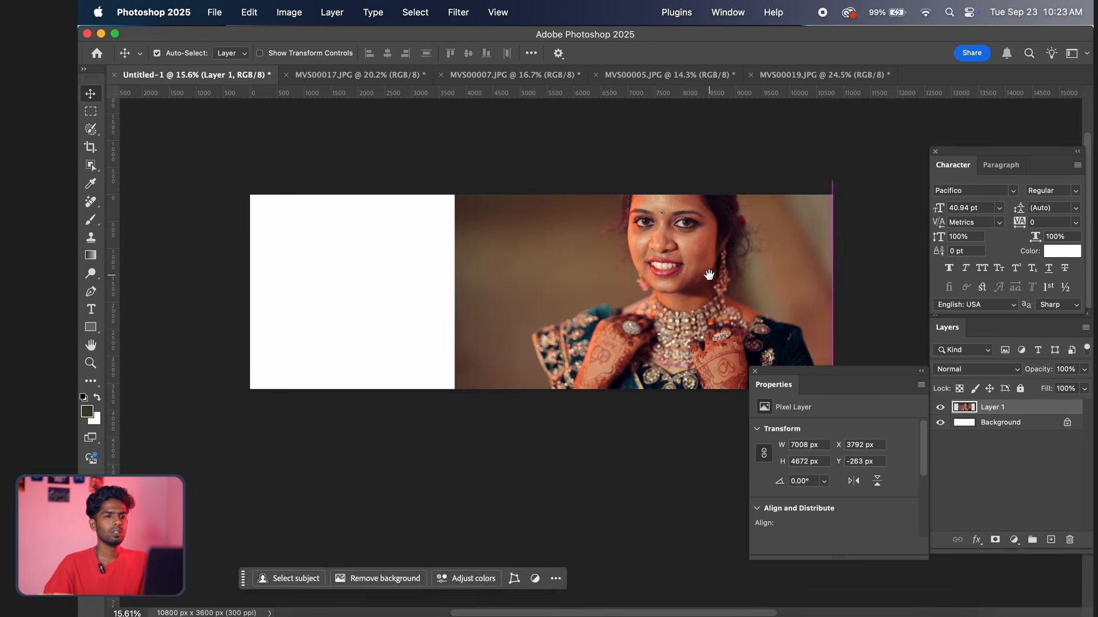
Scale the portrait down proportionally so it just covers the canvas height against the right edge
scroll(708, 278, down, 1)
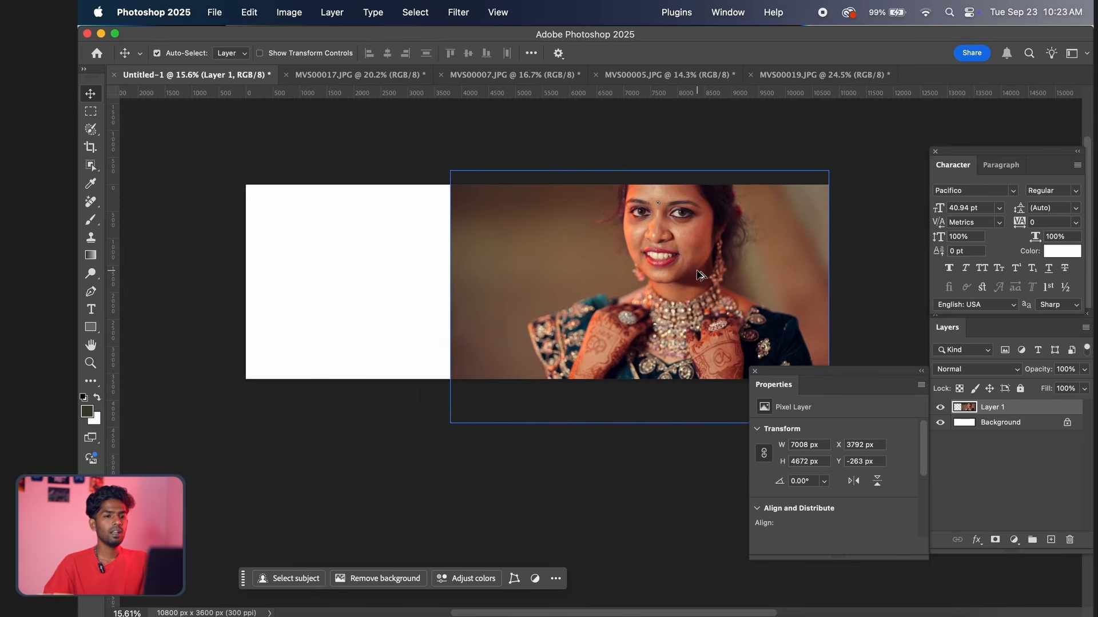
scroll(701, 275, down, 1)
scroll(701, 276, up, 2)
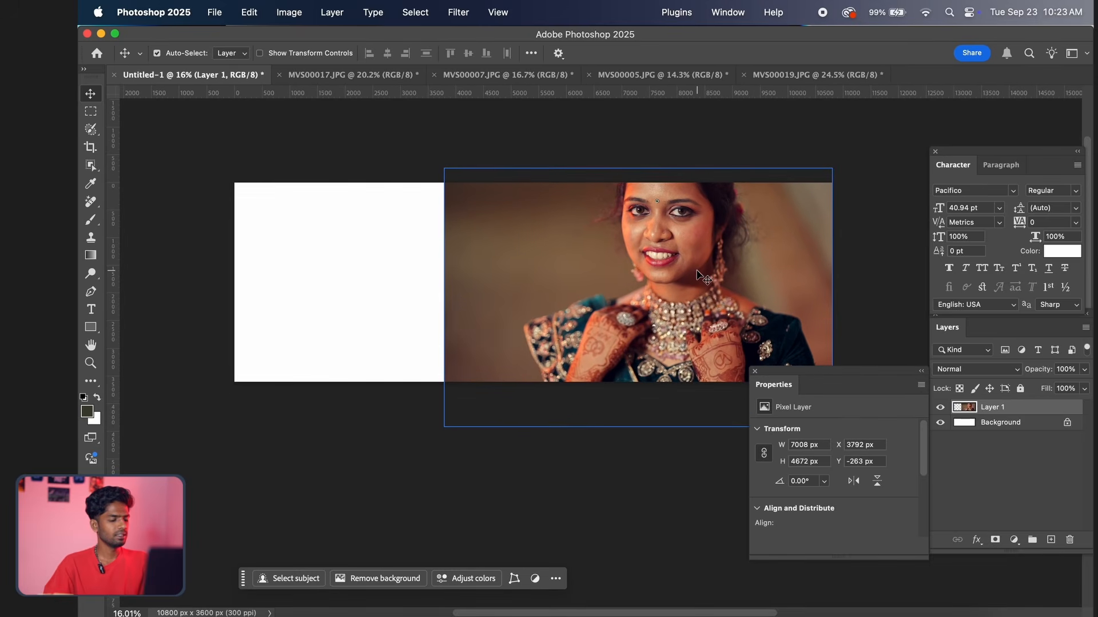
key(super+t)
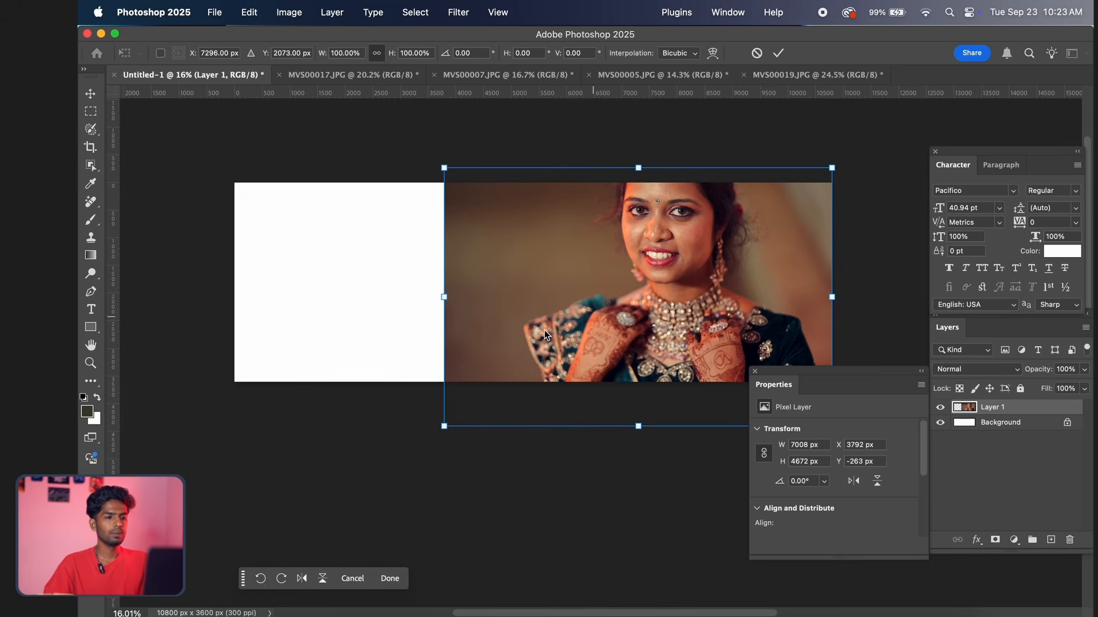
drag(444, 428, 504, 388)
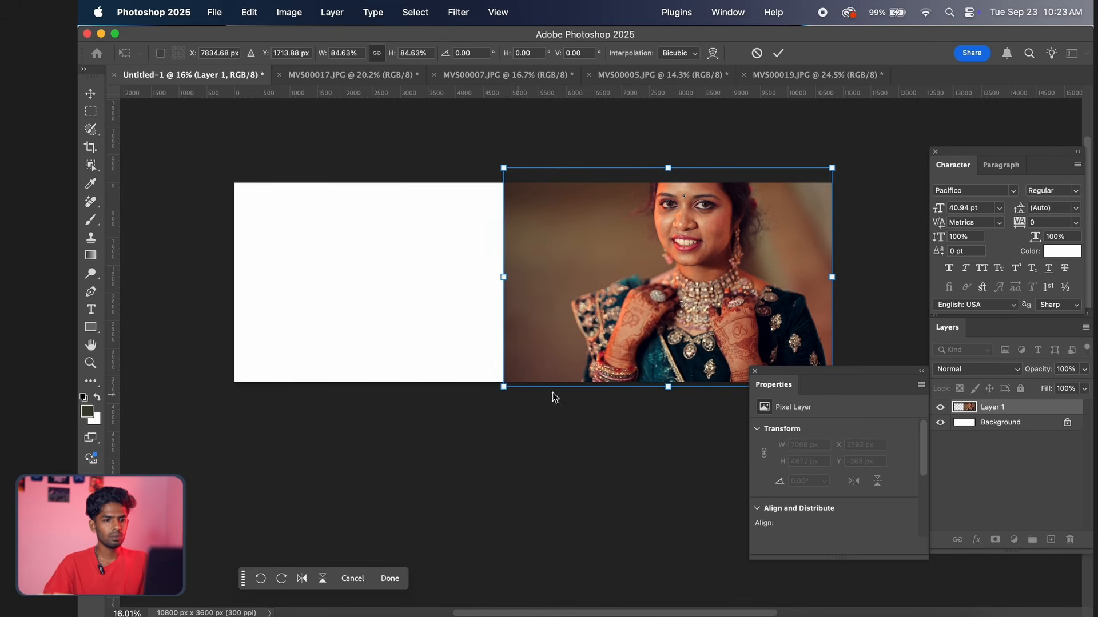
click(755, 373)
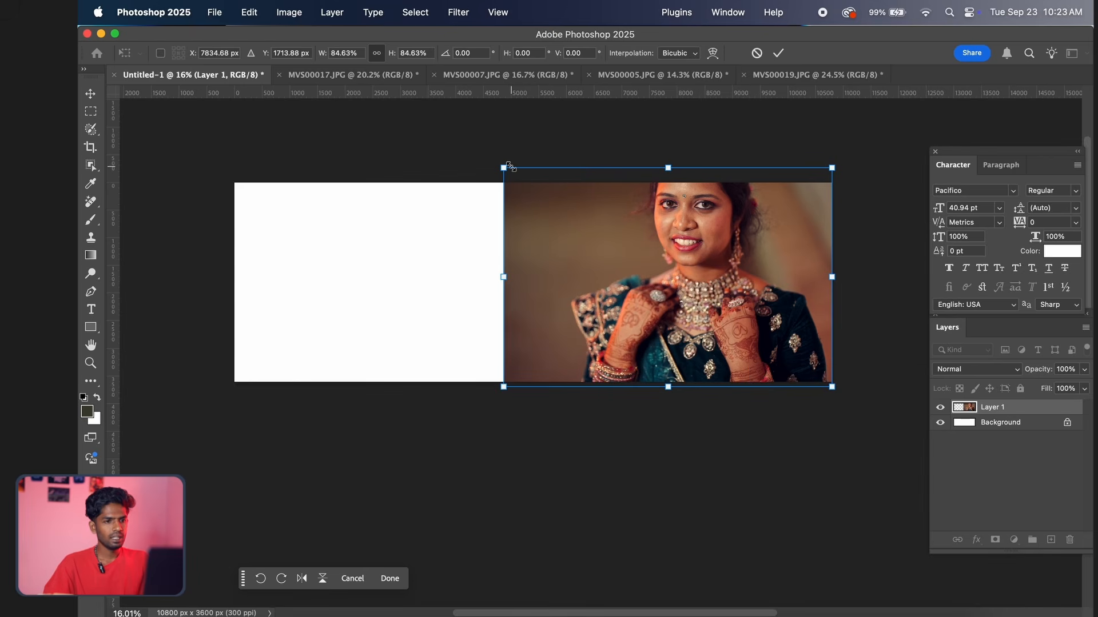
mouse_move(504, 164)
mouse_down()
mouse_move(527, 169)
mouse_move(517, 167)
mouse_up()
key(Return)
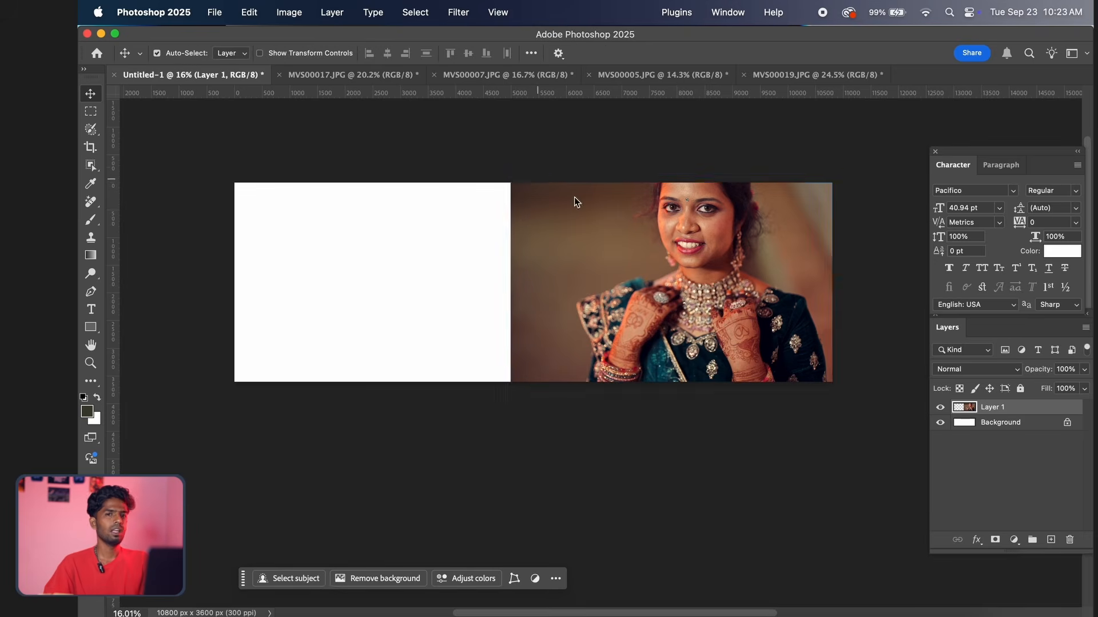
scroll(603, 314, down, 2)
scroll(603, 314, up, 3)
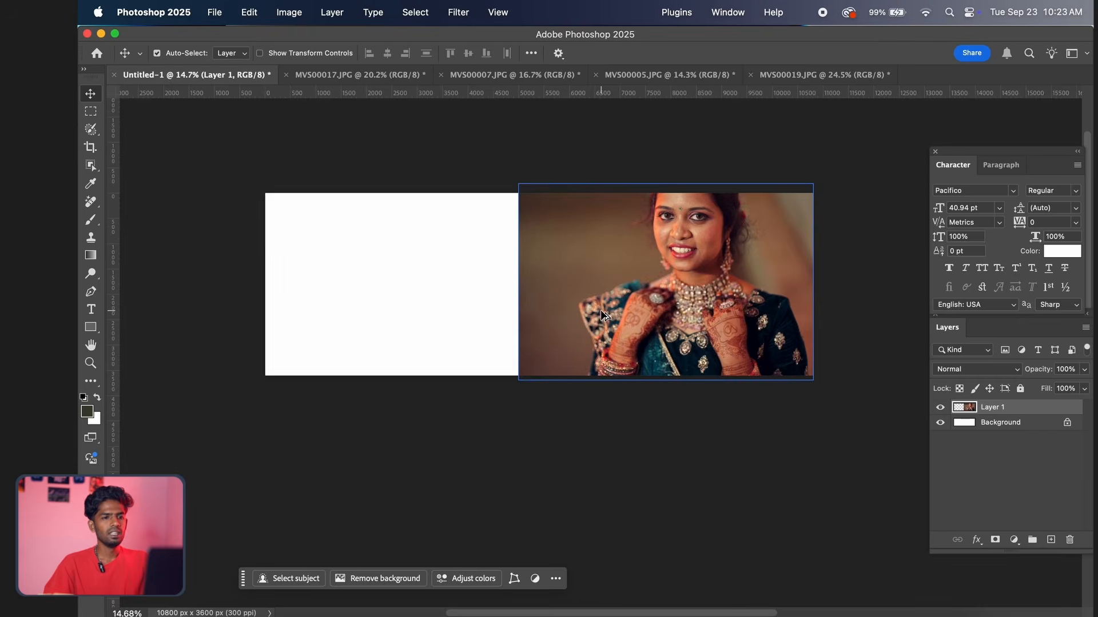
scroll(736, 297, down, 5)
scroll(736, 297, up, 4)
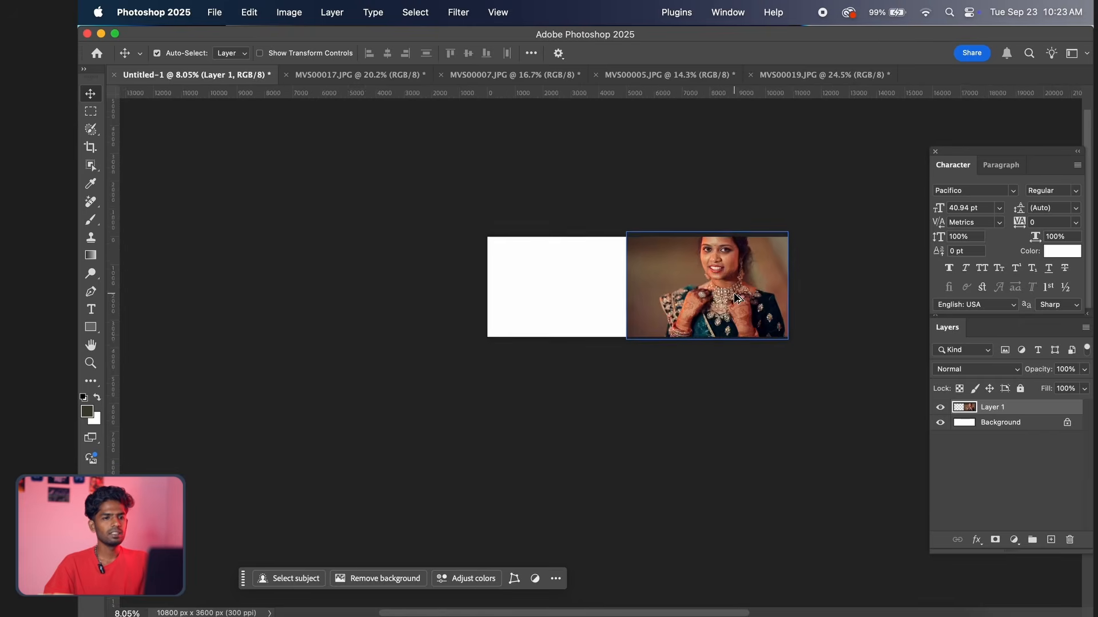
scroll(632, 308, down, 1)
drag(525, 292, 555, 307)
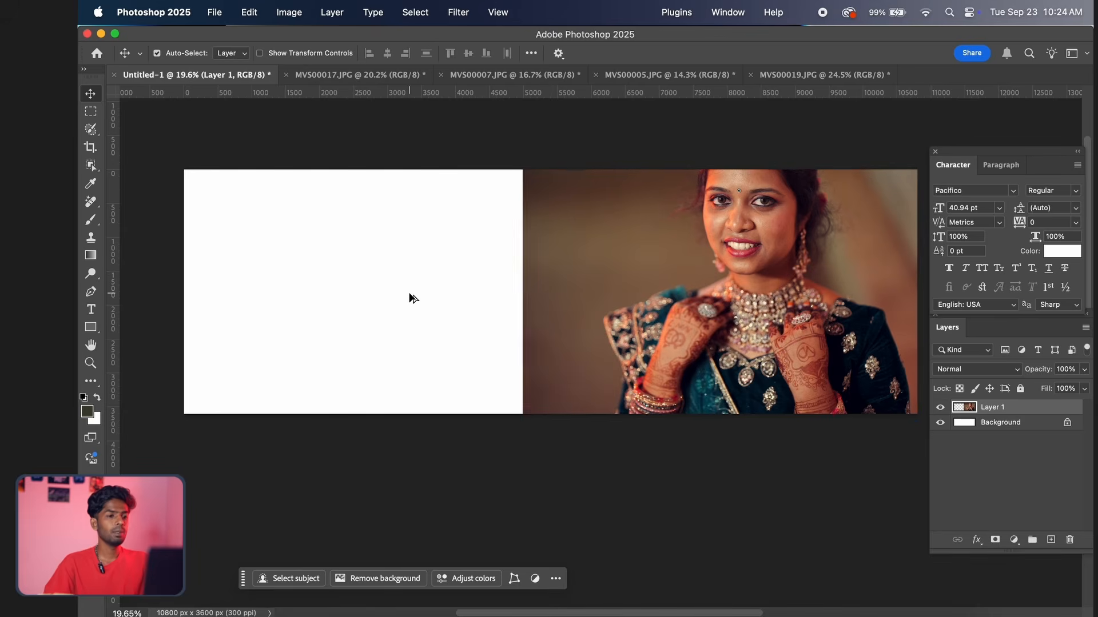
scroll(328, 308, up, 1)
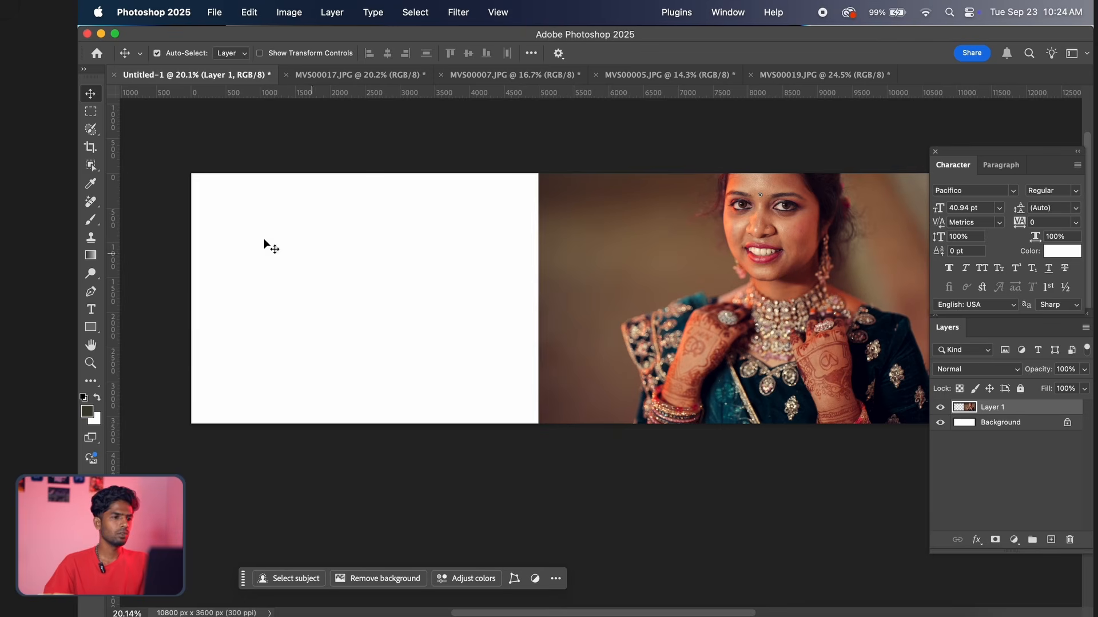
Select an upright rectangle in the left part of the white area and fill it with a dark olive green Solid Color layer
click(90, 111)
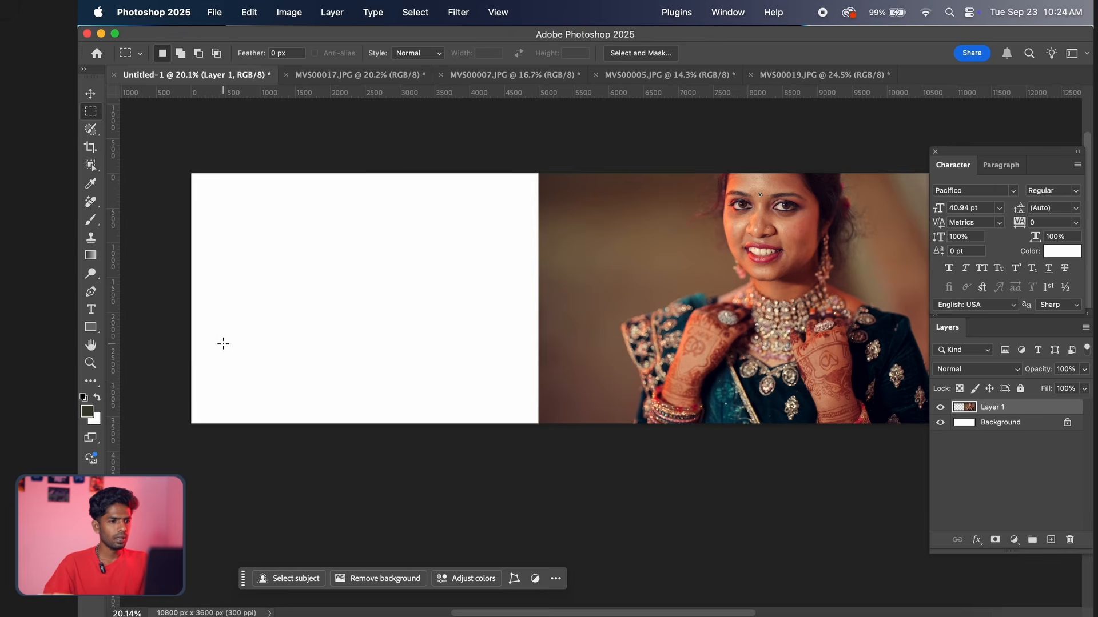
drag(222, 345, 314, 214)
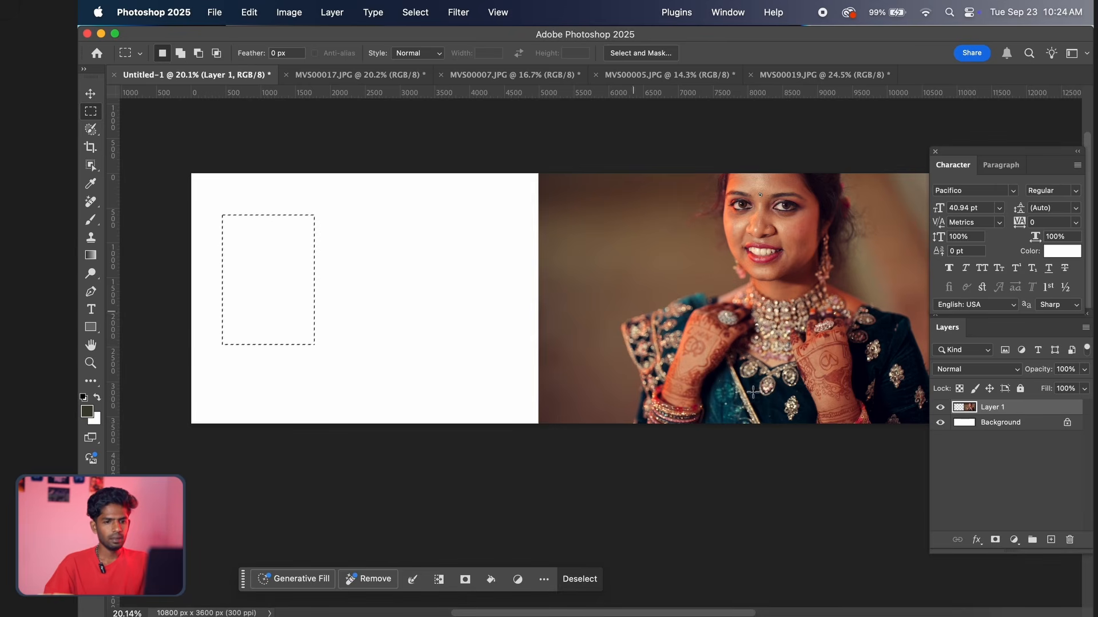
click(1014, 539)
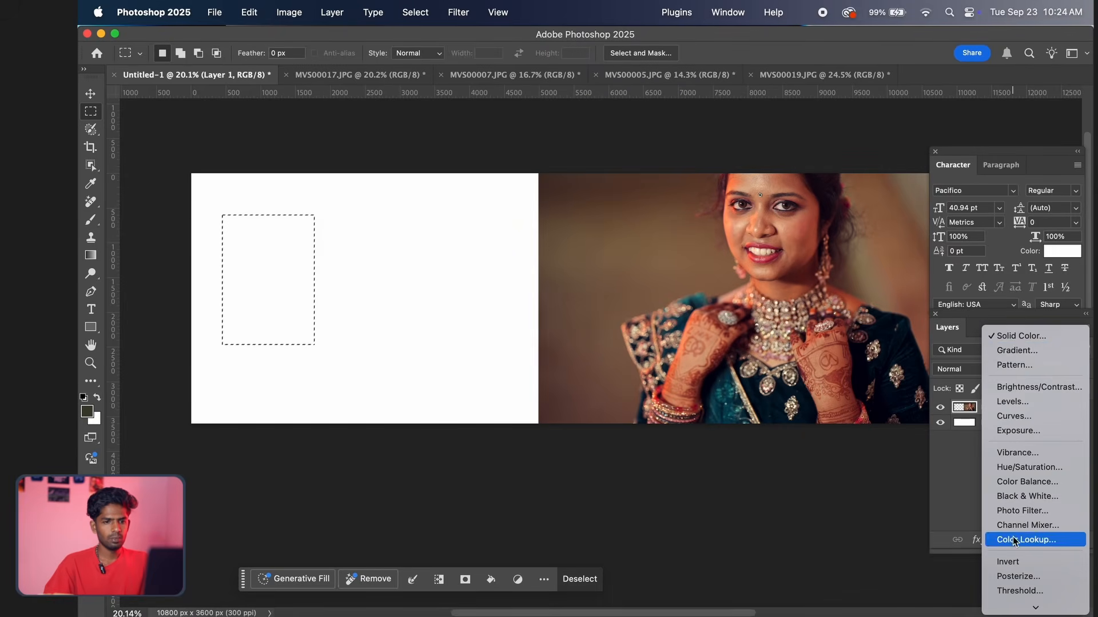
click(1027, 337)
mouse_move(558, 341)
mouse_down()
mouse_move(522, 336)
mouse_move(578, 339)
mouse_up()
click(717, 223)
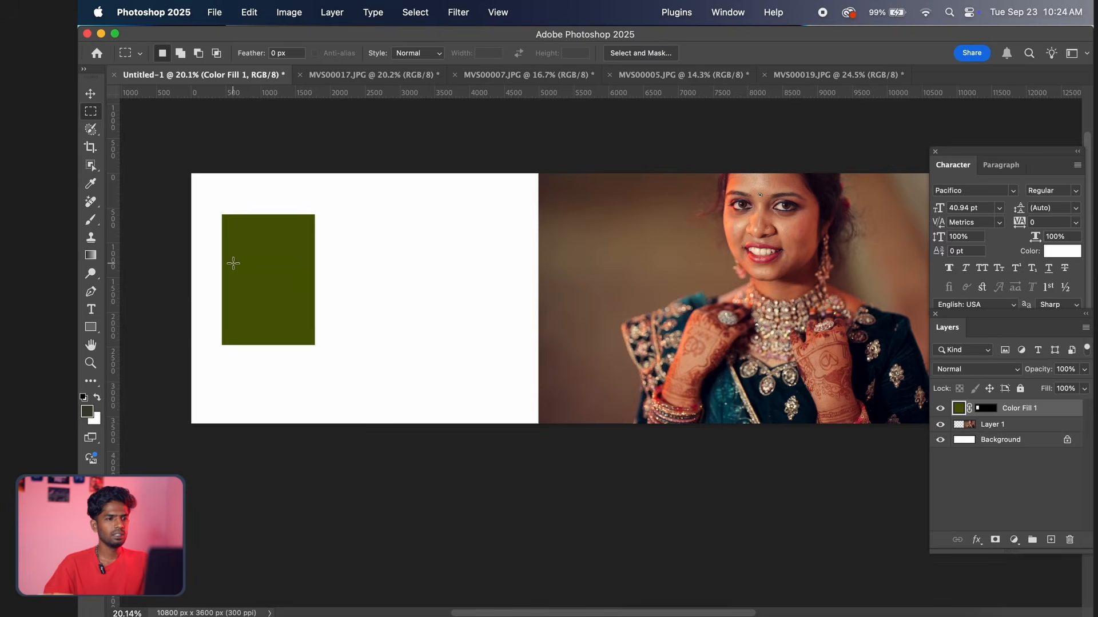
Duplicate the olive green rectangle and place the copy to its right and slightly lower, before the portrait
scroll(253, 273, up, 5)
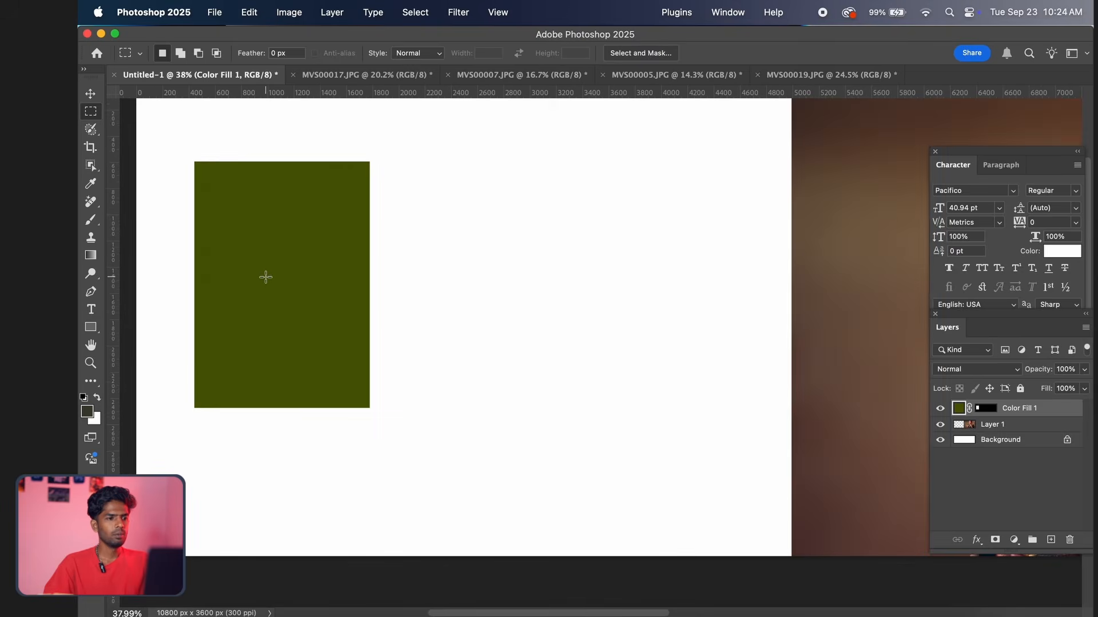
scroll(265, 277, down, 5)
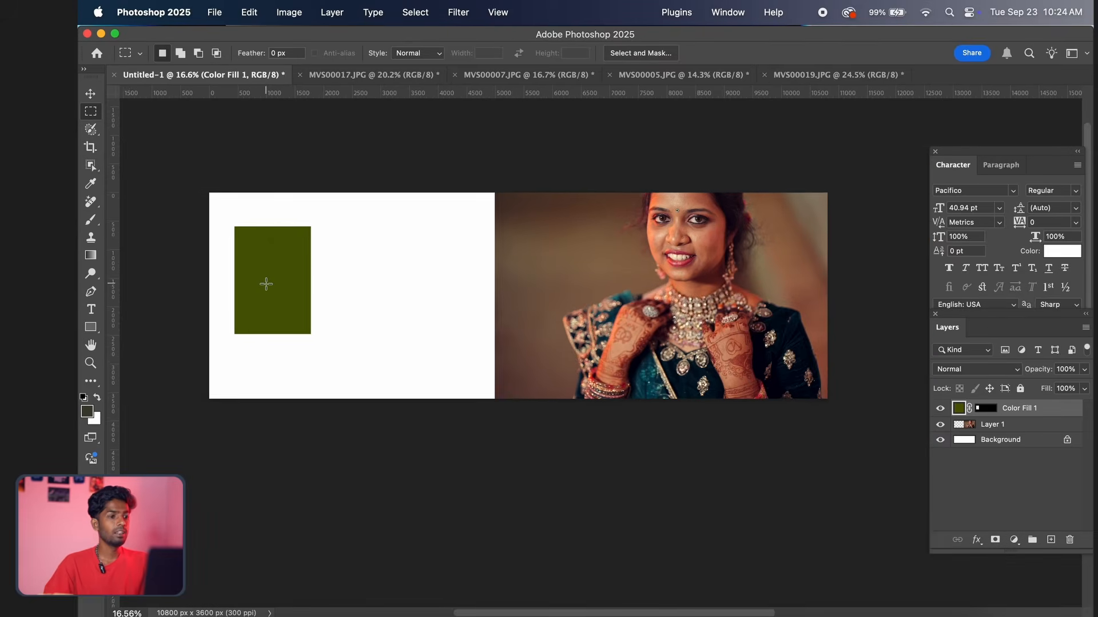
scroll(267, 283, up, 2)
key(v)
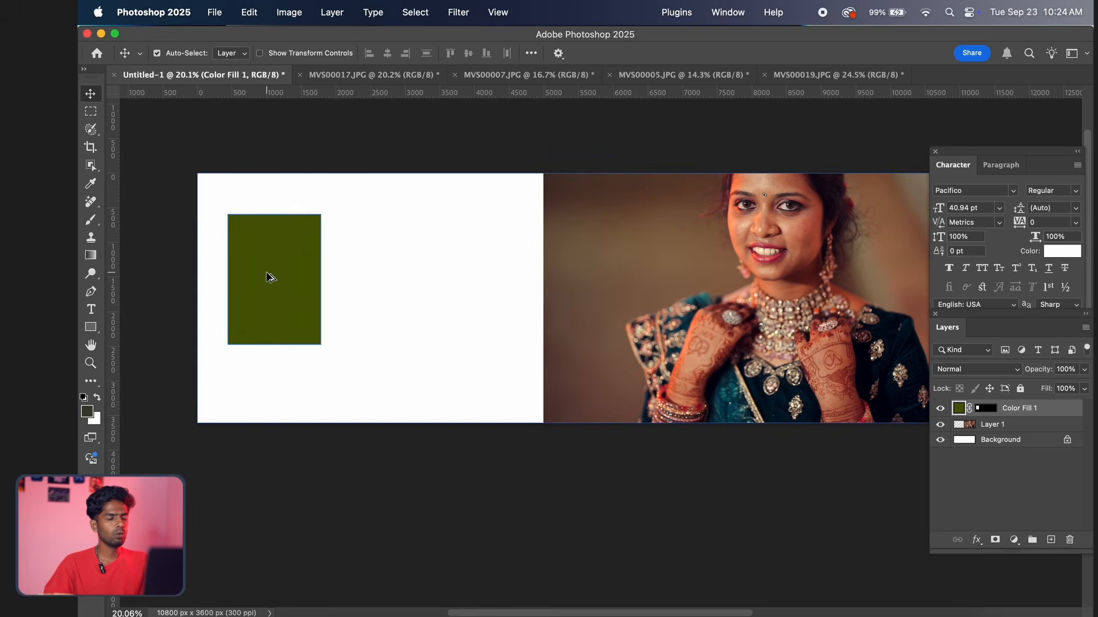
alt+drag(268, 276, 401, 274)
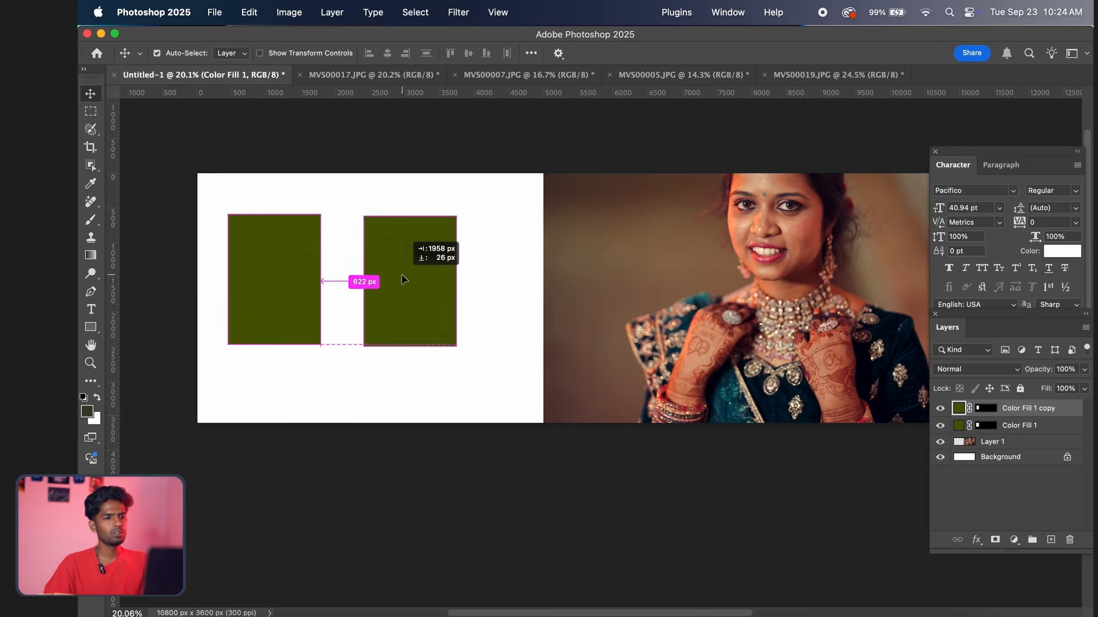
scroll(395, 281, down, 10)
scroll(388, 291, up, 10)
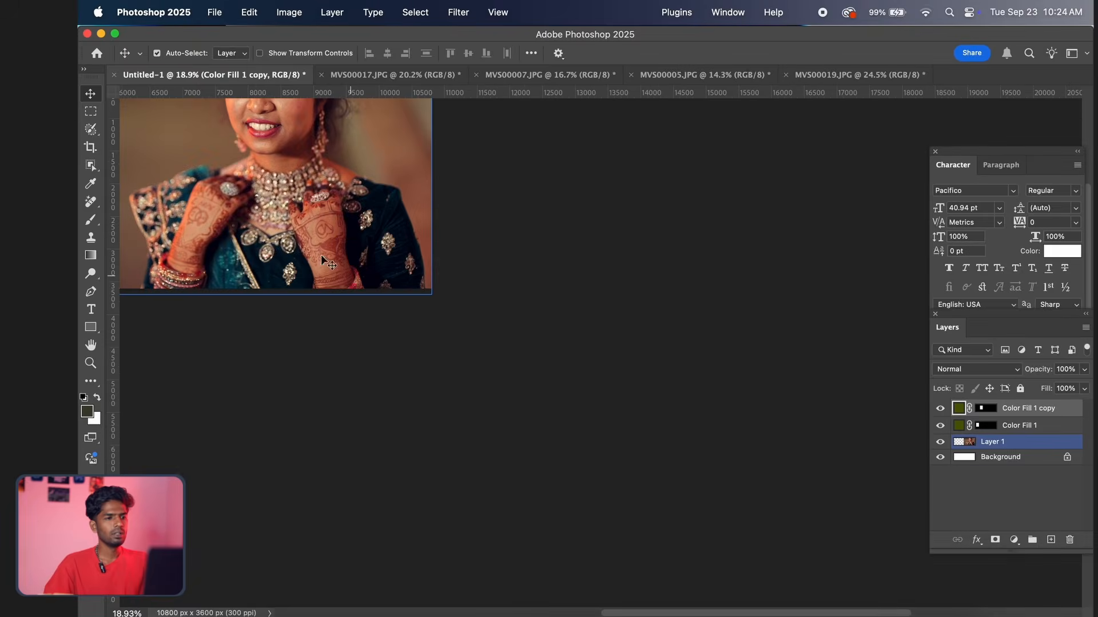
drag(338, 278, 548, 327)
scroll(495, 316, up, 3)
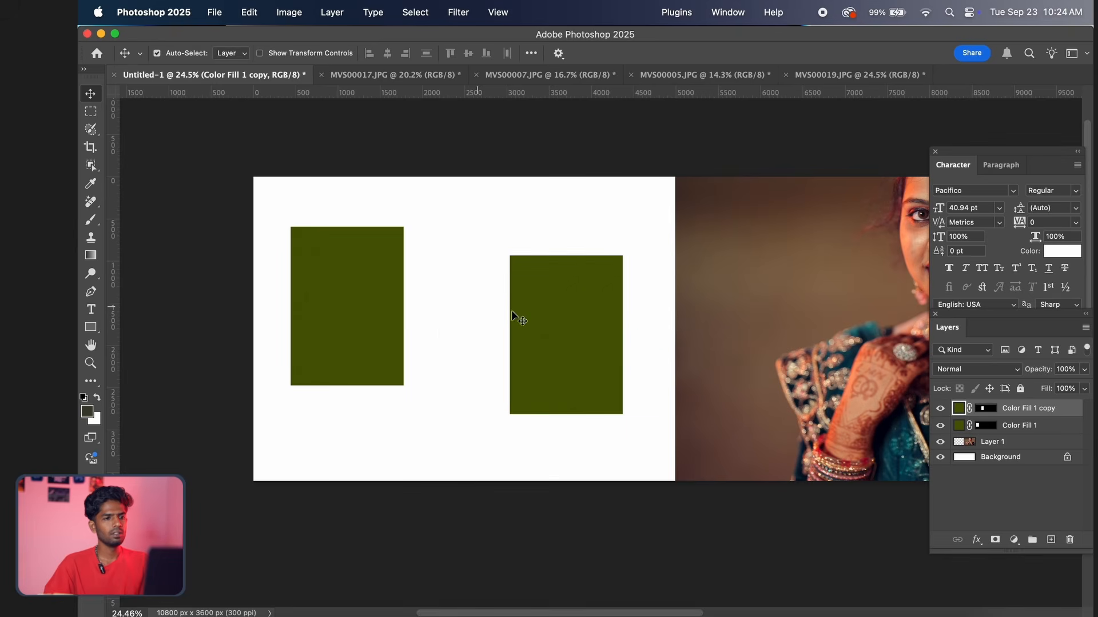
Draw a cream rectangle shape about 1163 x 1927 px between the two olive green rectangles
click(91, 327)
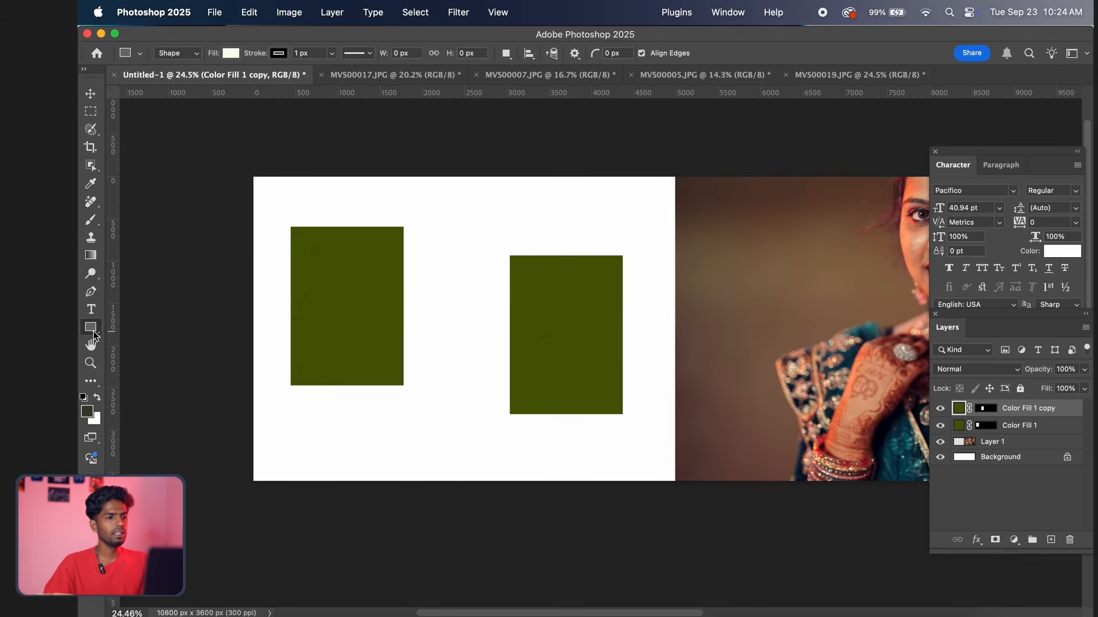
right_click(92, 332)
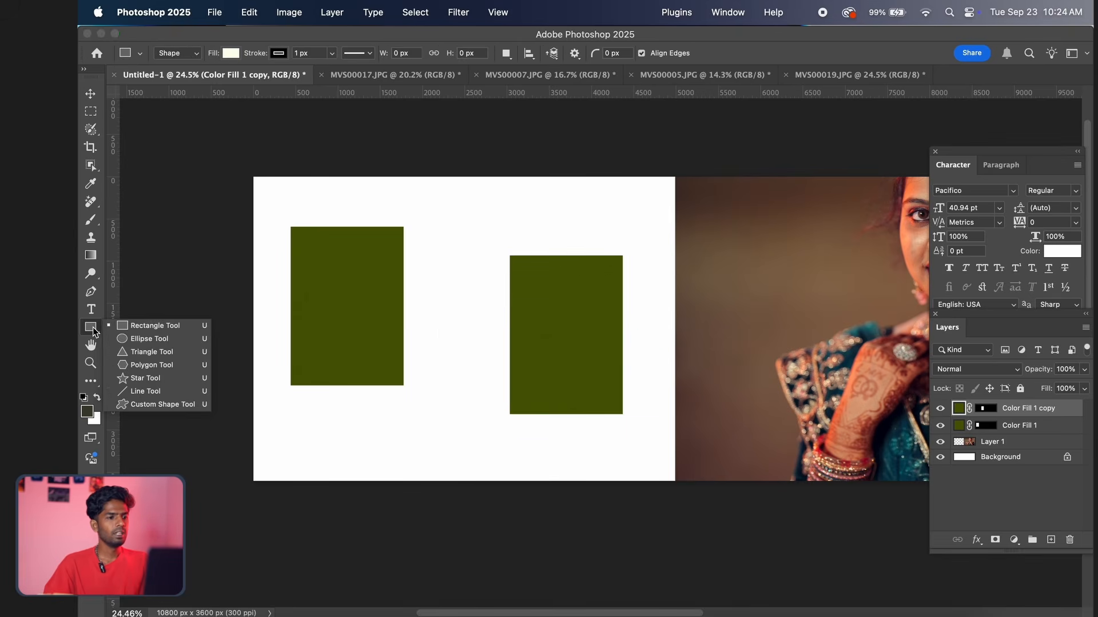
click(152, 328)
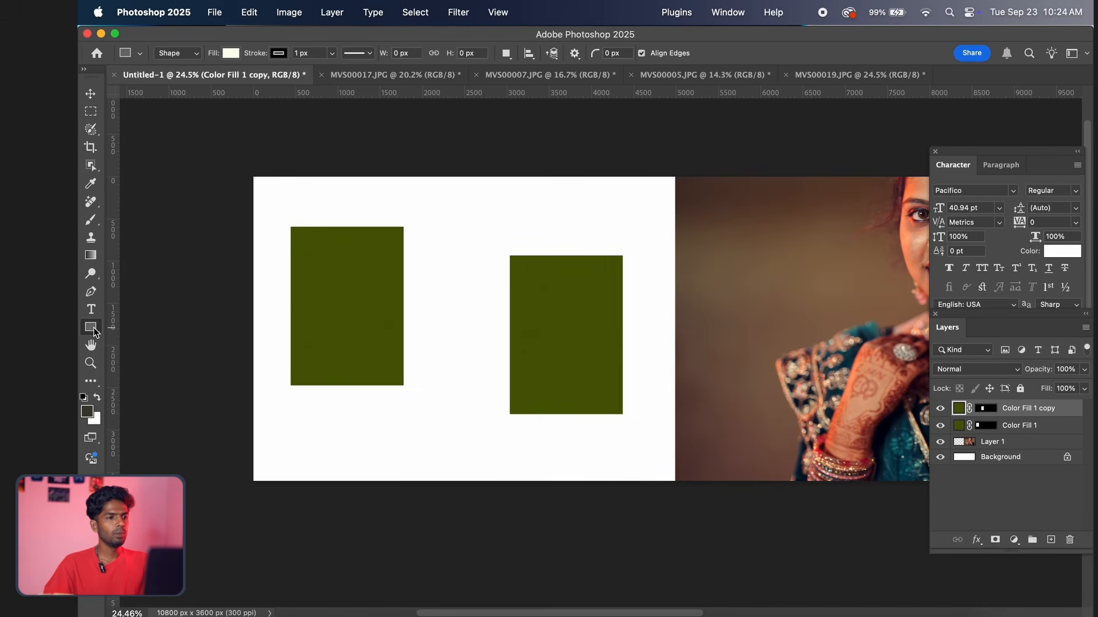
click(90, 112)
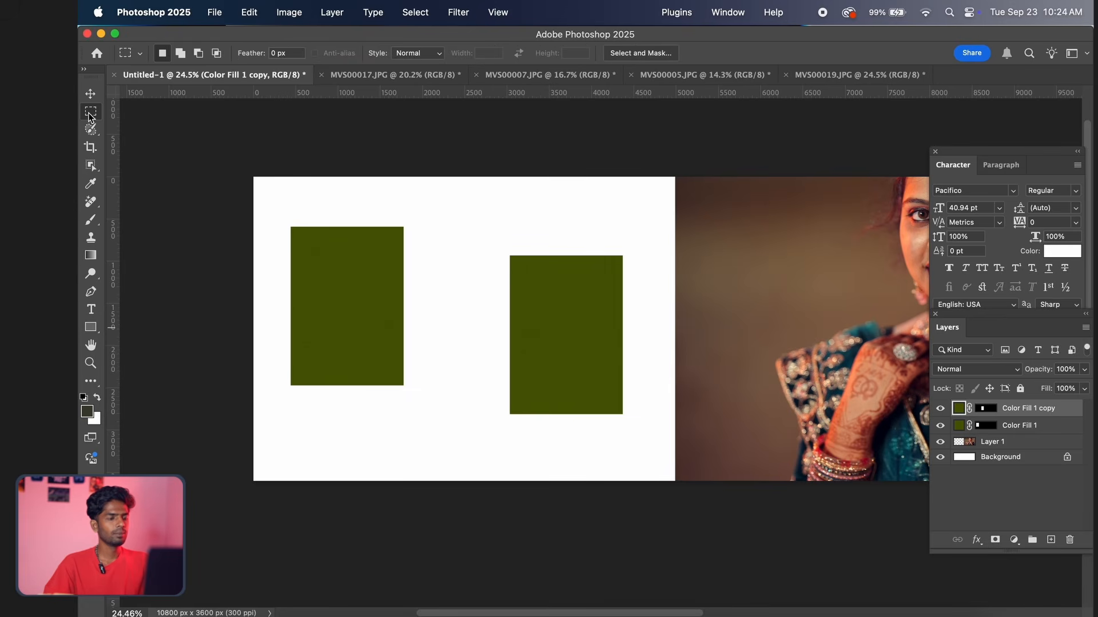
click(91, 328)
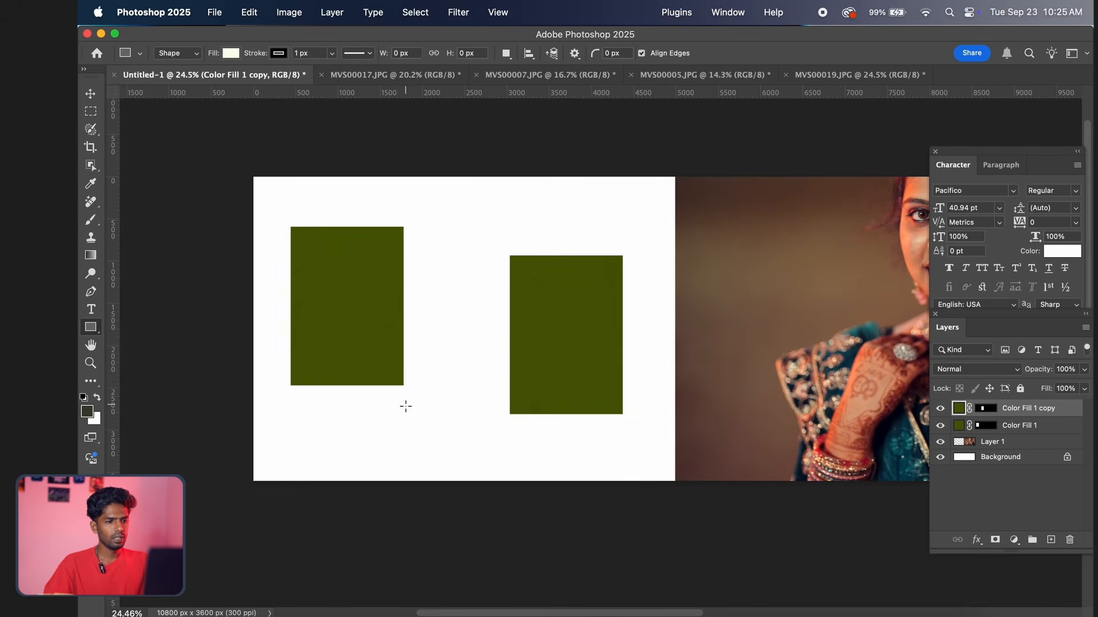
drag(406, 412, 505, 249)
Round only the top-right corner of the cream rectangle with a large radius
scroll(466, 332, down, 1)
scroll(469, 340, up, 10)
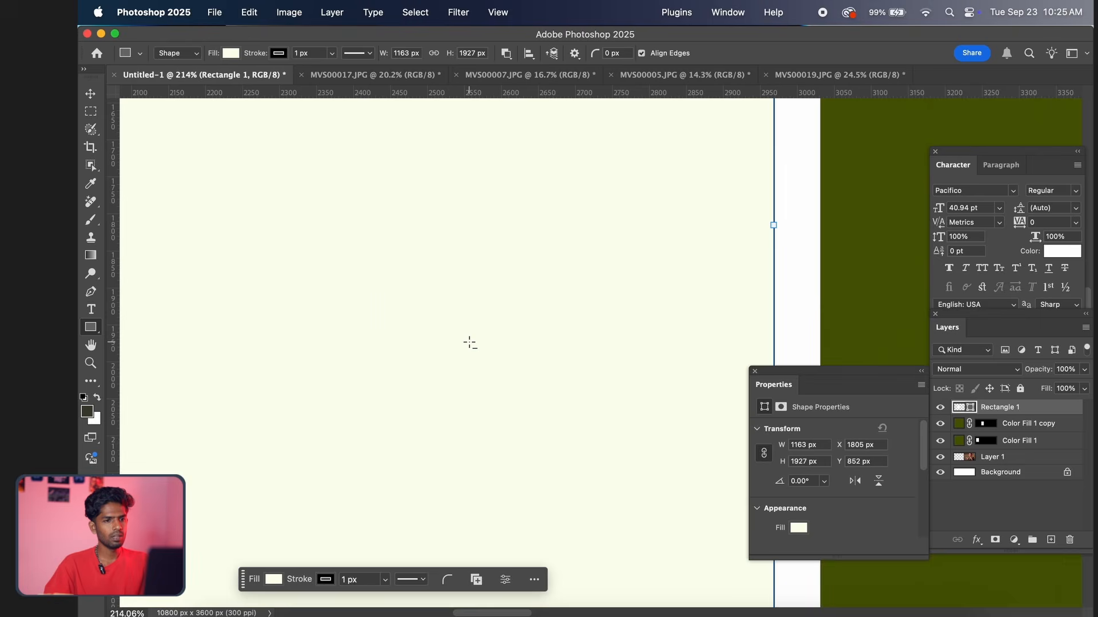
scroll(470, 342, down, 8)
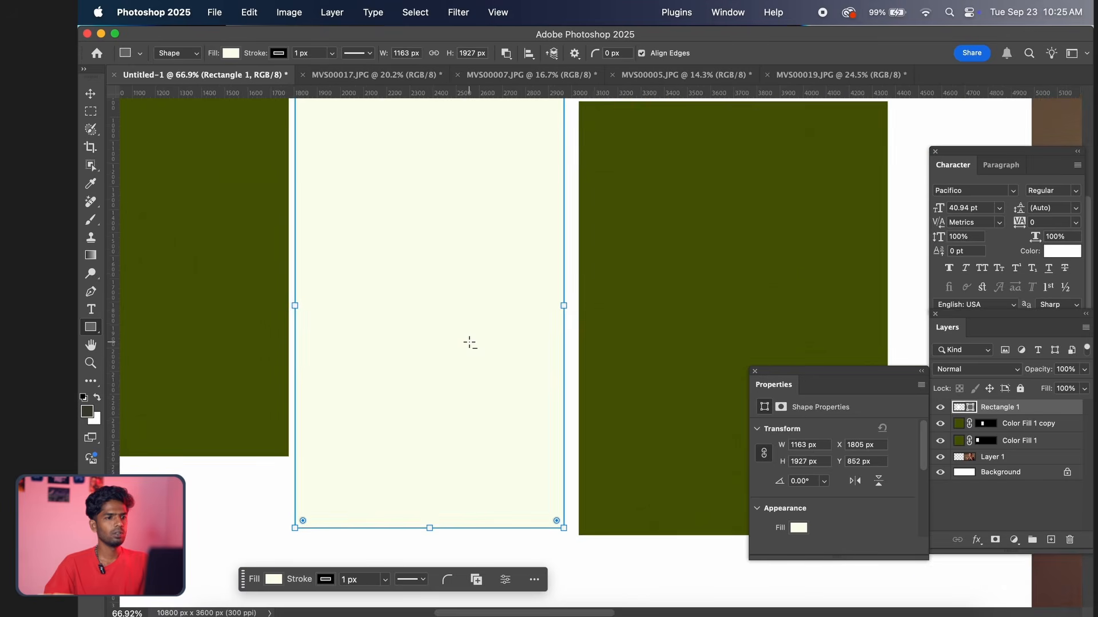
scroll(469, 342, down, 2)
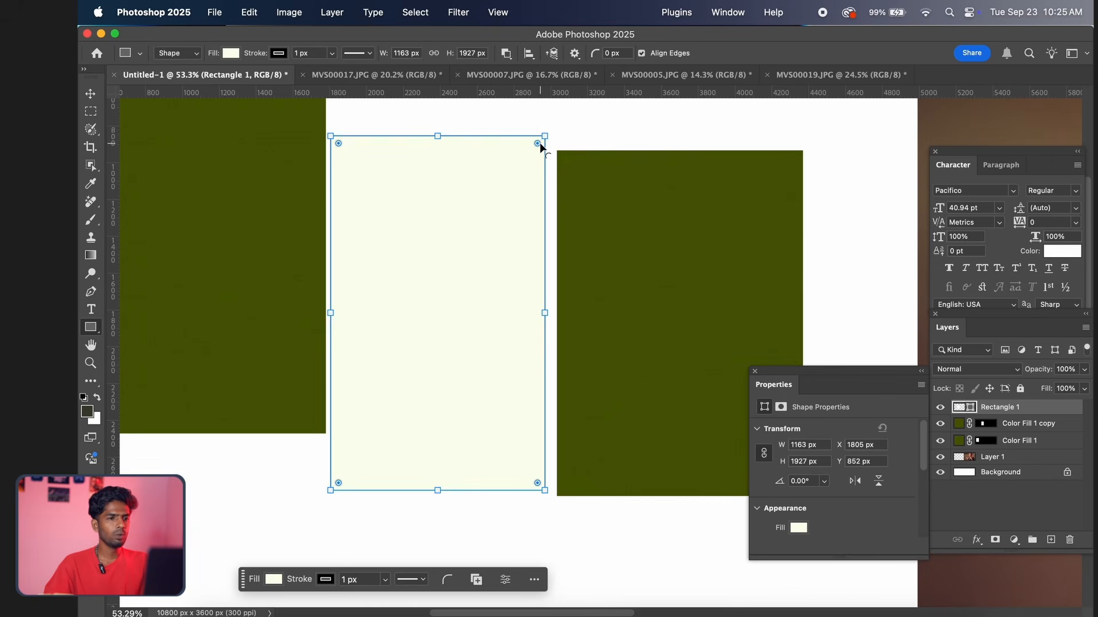
drag(540, 147, 480, 200)
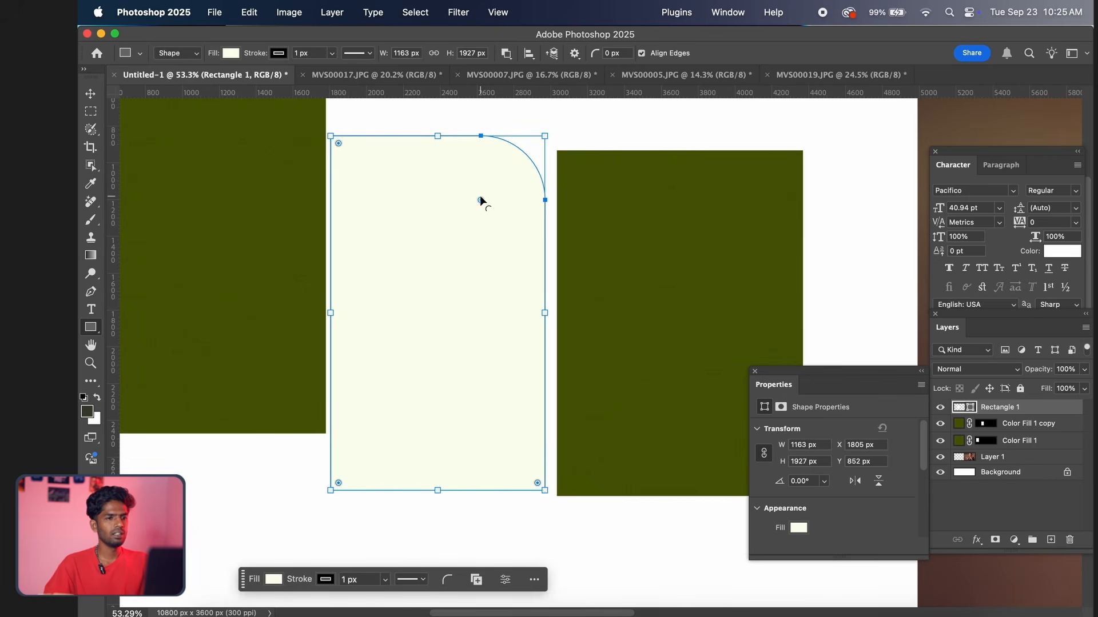
key(v)
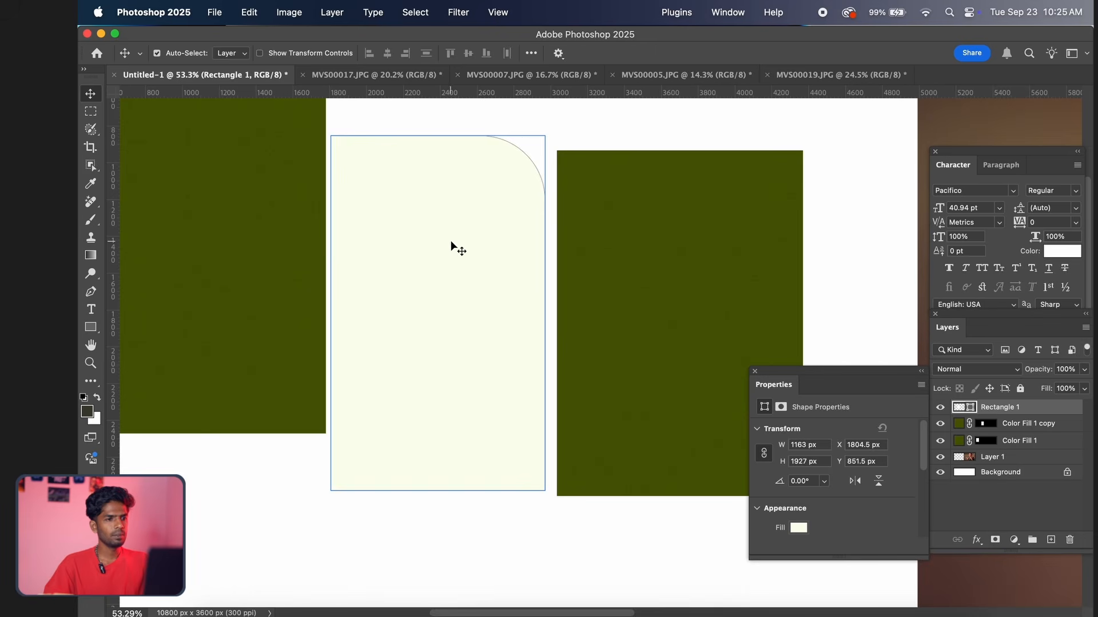
Nudge the cream rounded shape slightly right and up within the gap between the two olive green rectangles
drag(450, 241, 455, 243)
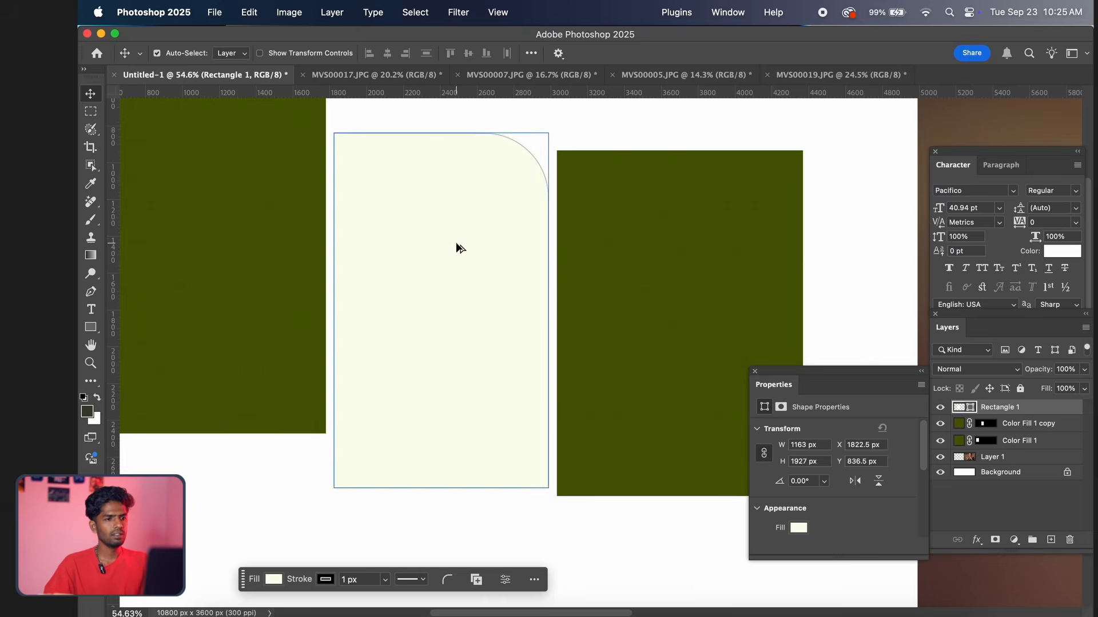
scroll(457, 246, up, 3)
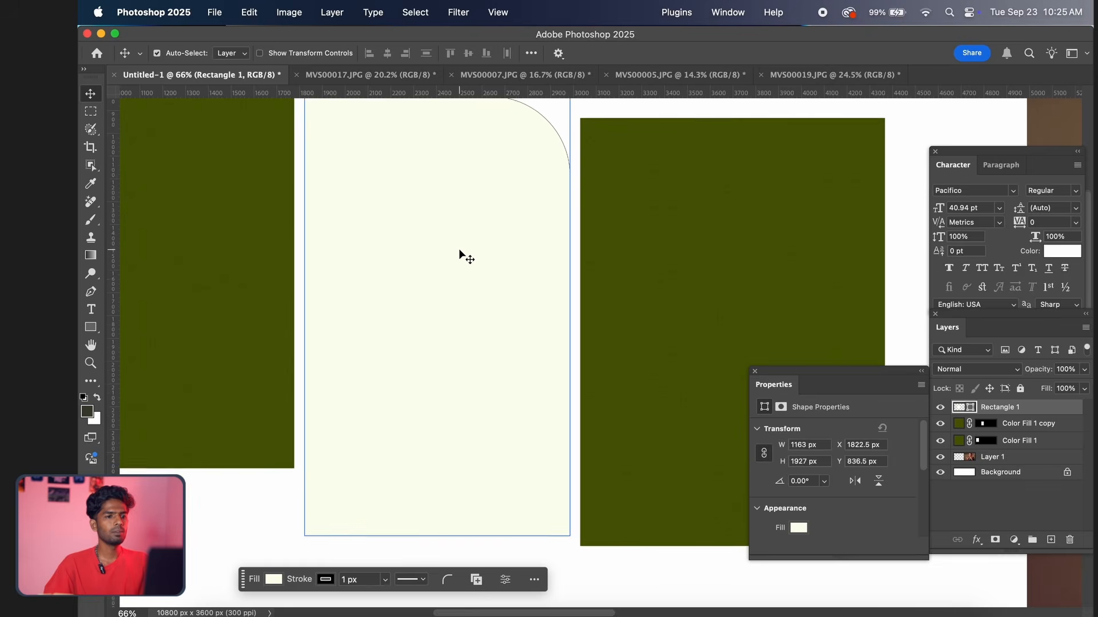
scroll(459, 255, down, 10)
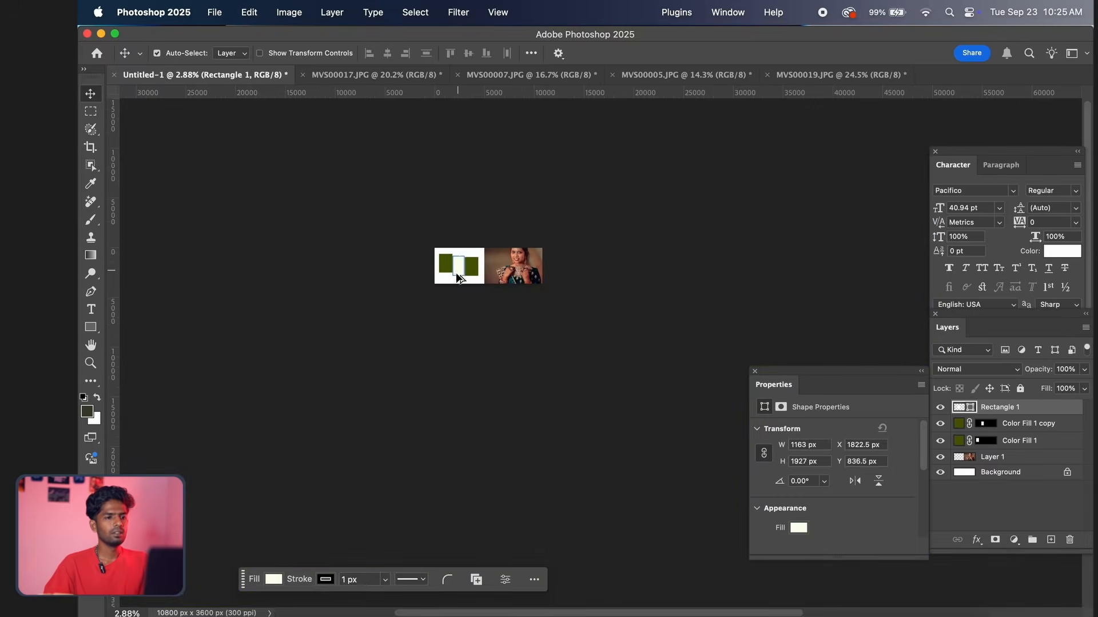
scroll(460, 260, up, 10)
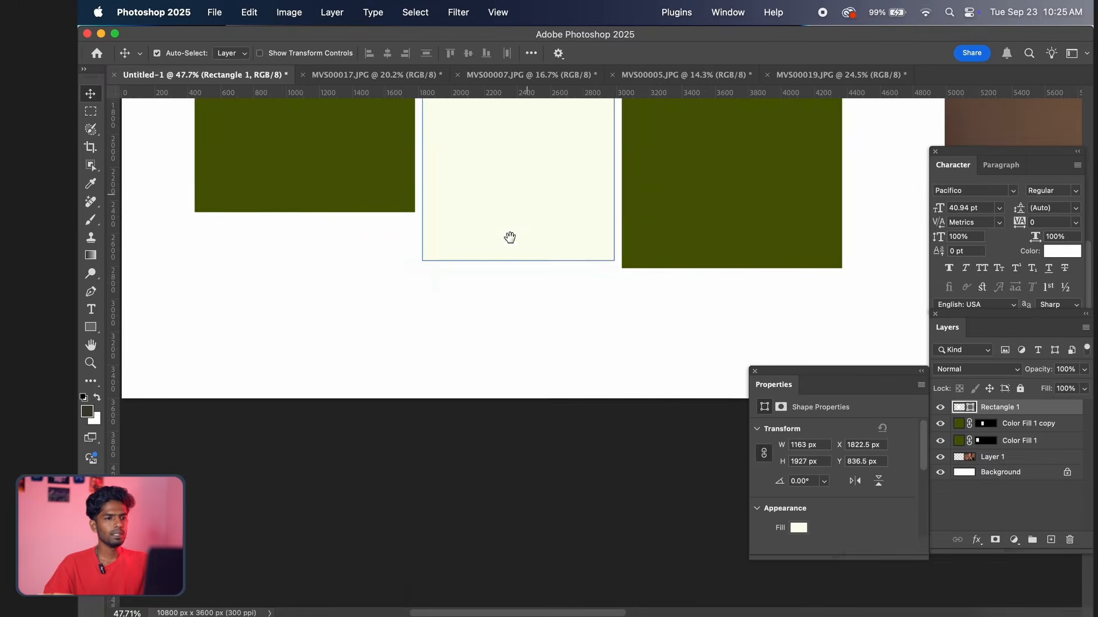
drag(509, 238, 463, 387)
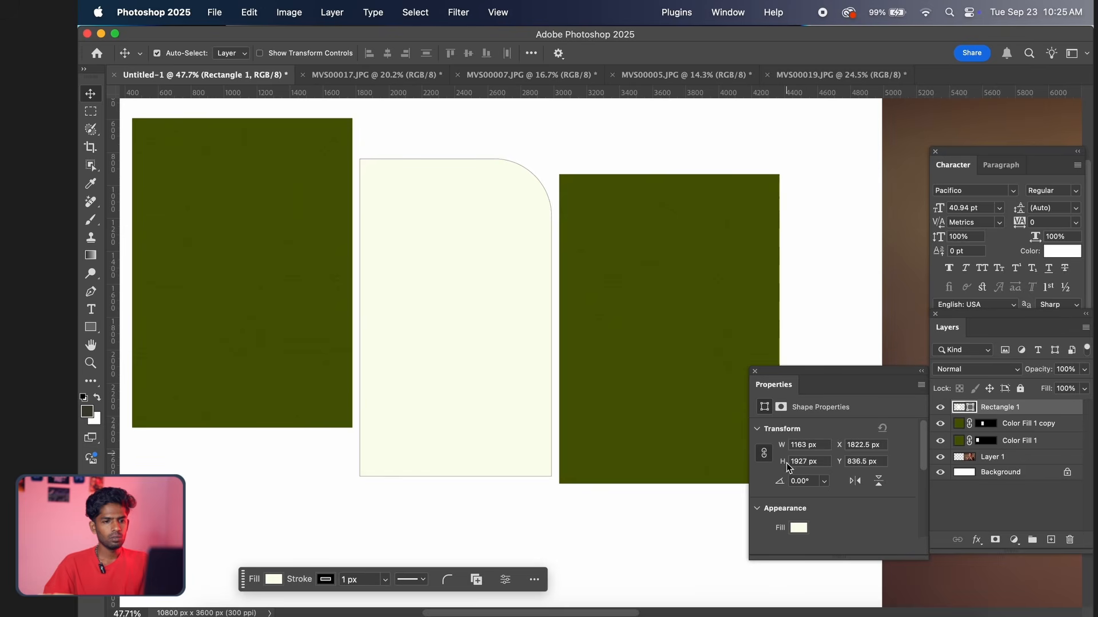
Remove the stroke from the cream rounded shape
scroll(788, 468, down, 5)
scroll(804, 510, up, 1)
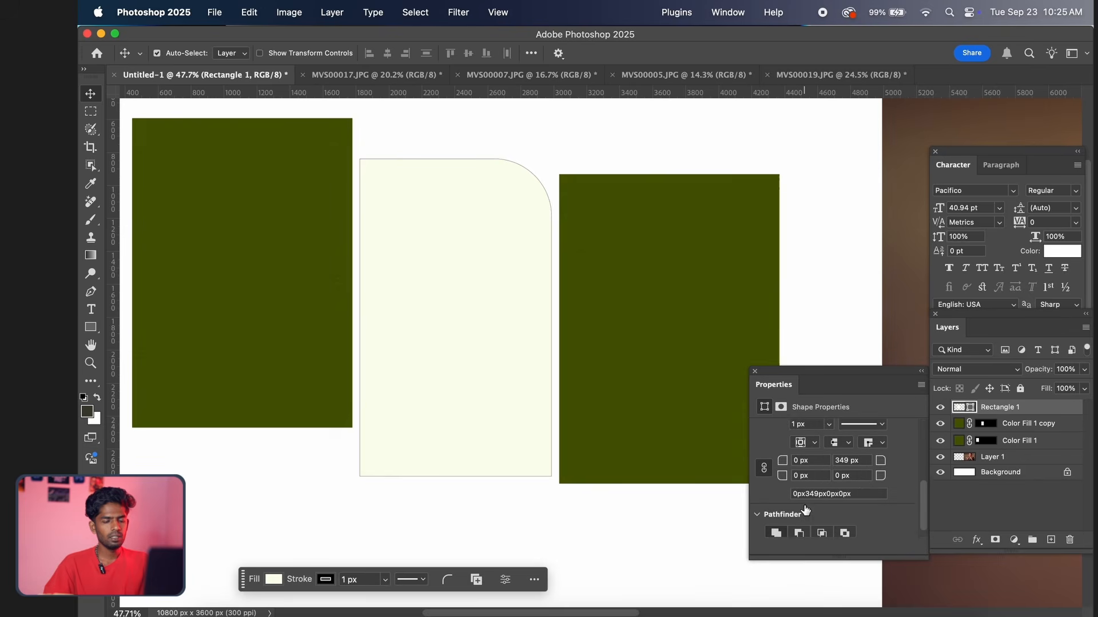
scroll(804, 510, down, 1)
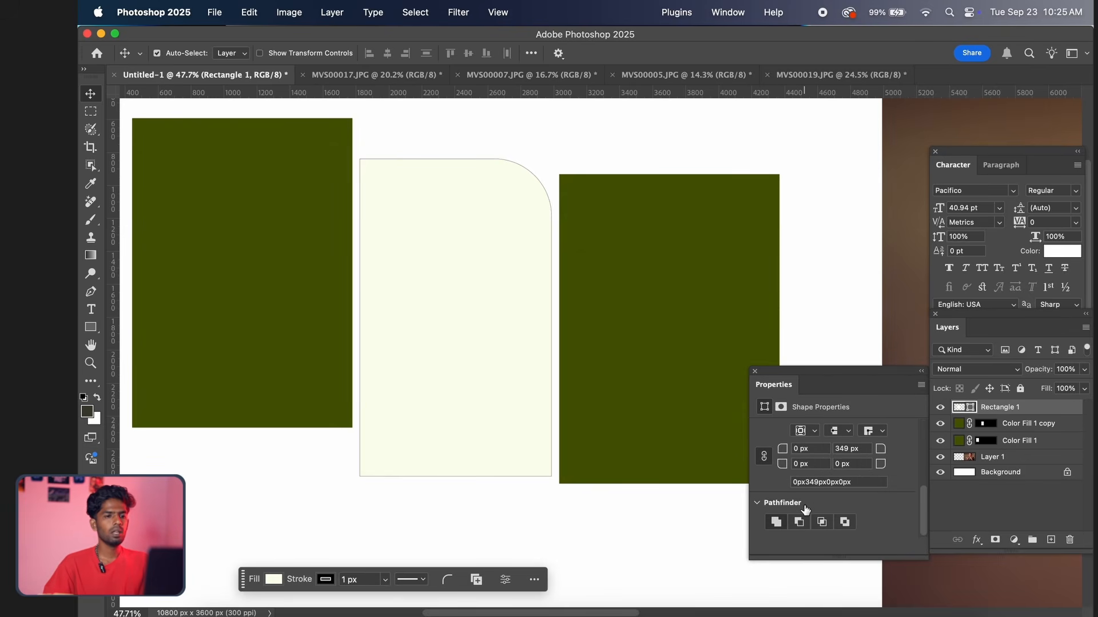
scroll(805, 509, up, 1)
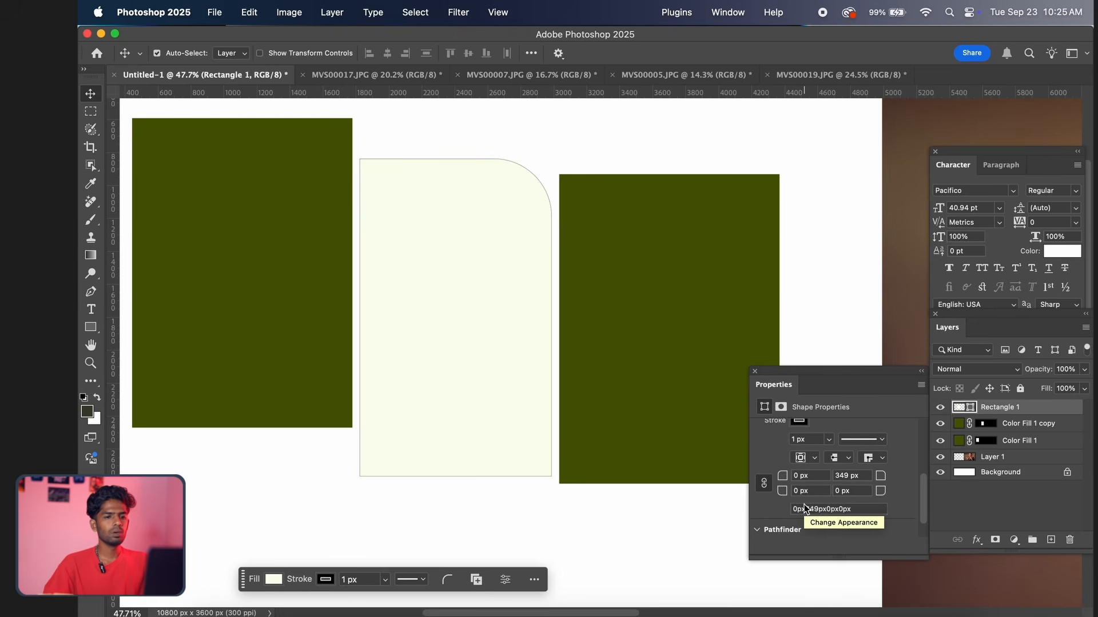
scroll(805, 508, up, 1)
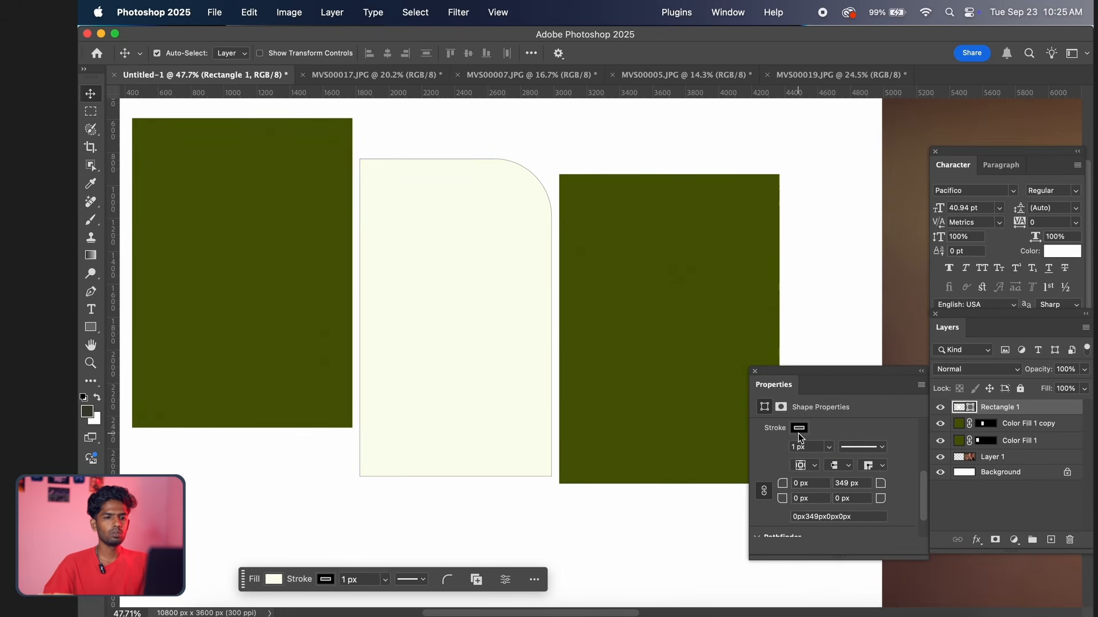
click(799, 429)
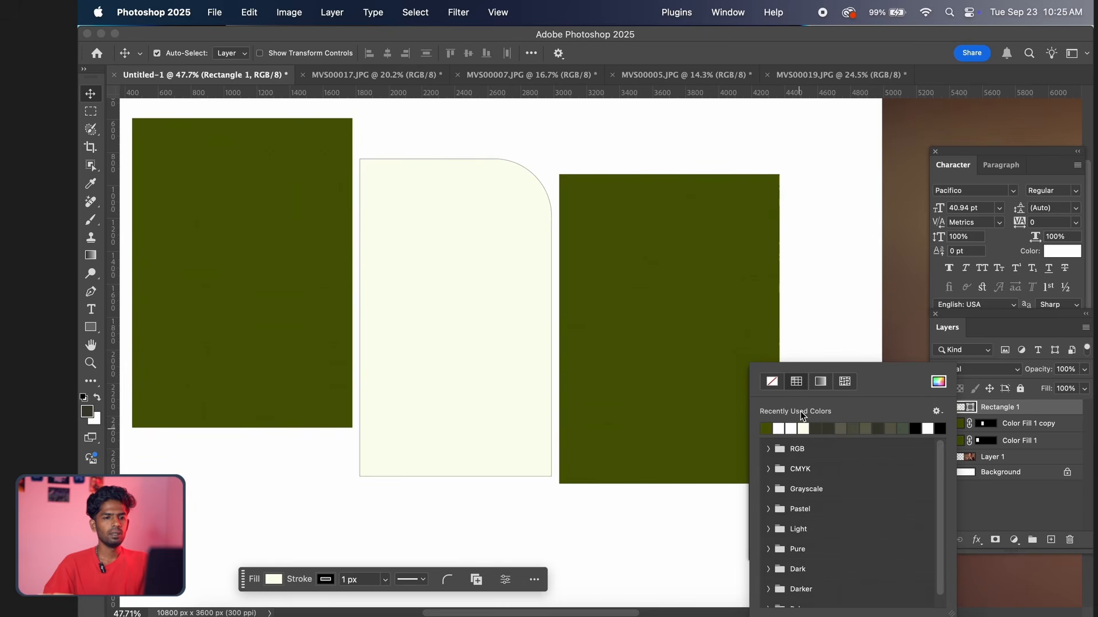
click(773, 382)
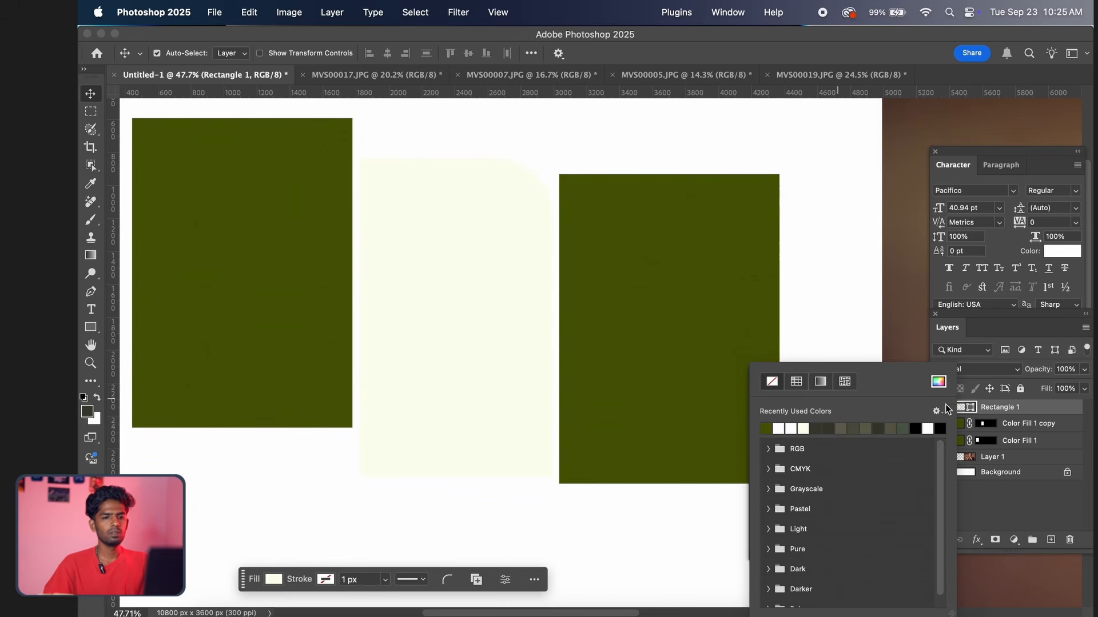
Change the rounded shape's fill to dark olive #343a14
click(972, 409)
double_click(972, 408)
click(523, 361)
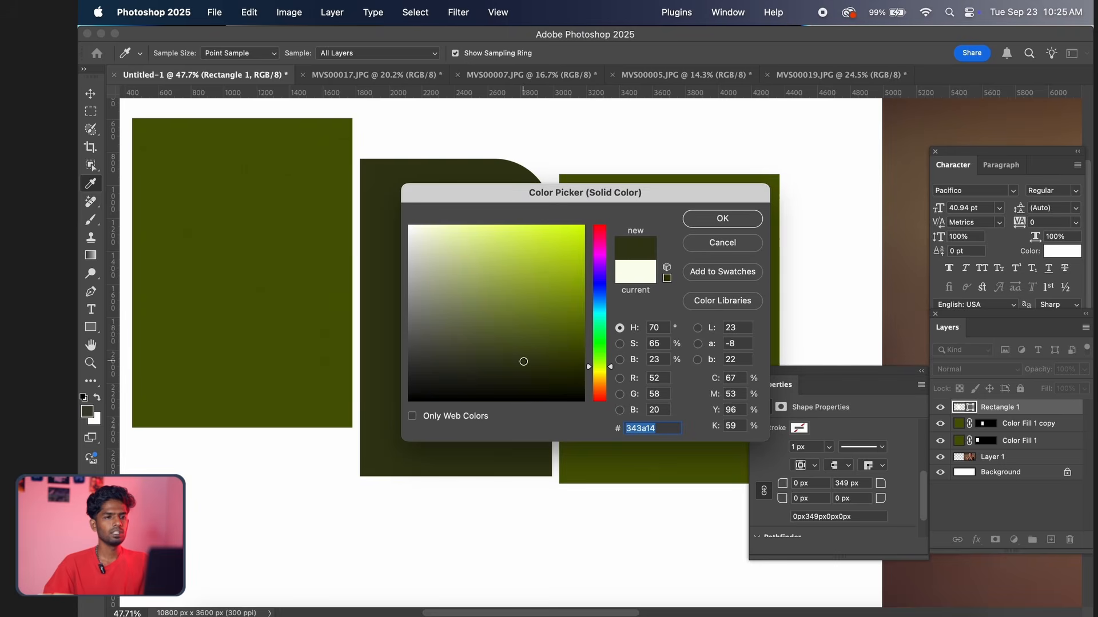
click(722, 219)
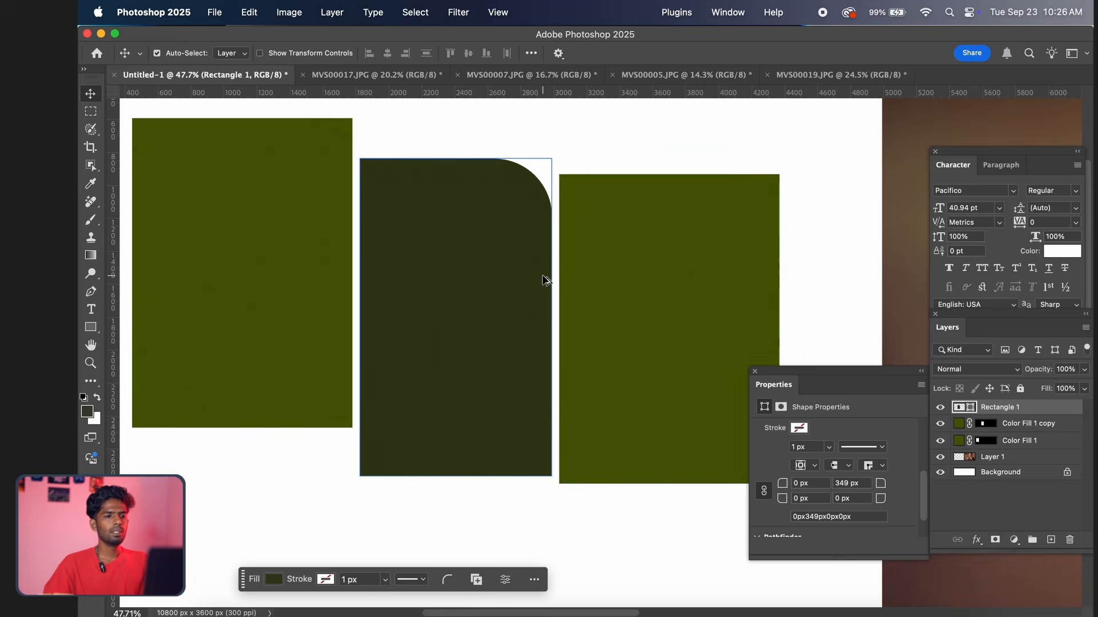
Move the olive green rectangle nearest the portrait further down so the three frames form descending steps
scroll(543, 280, down, 5)
drag(598, 294, 559, 279)
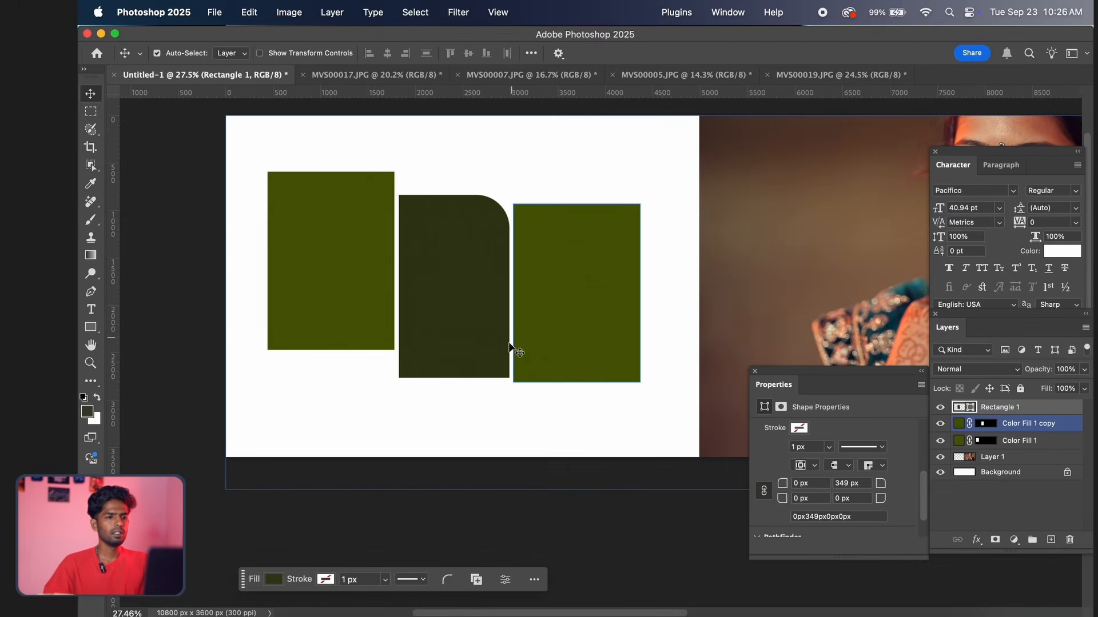
click(550, 295)
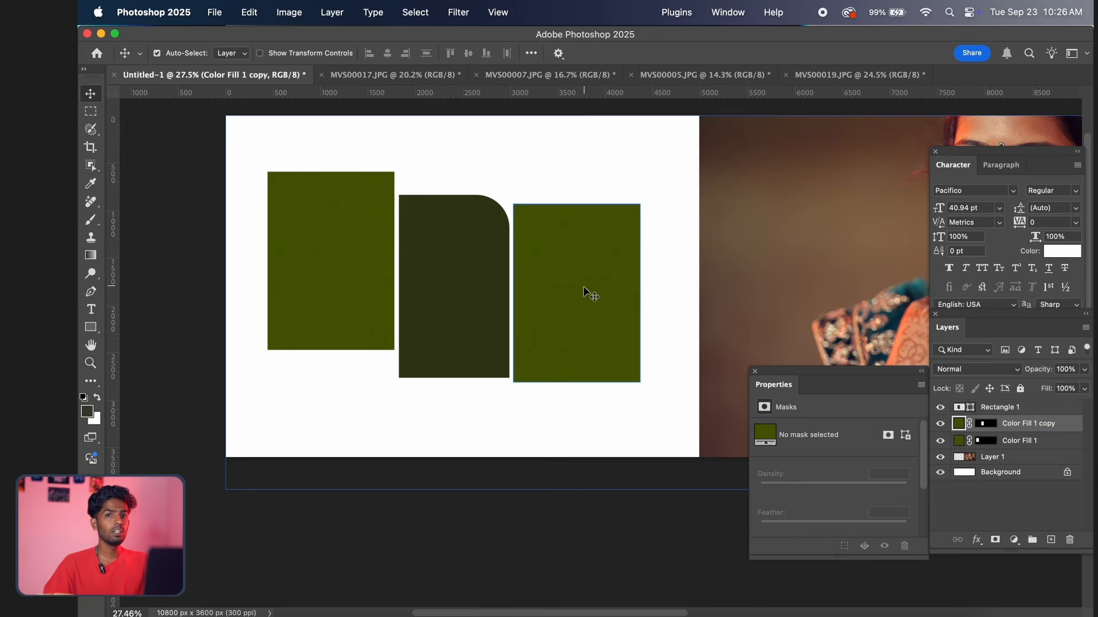
scroll(579, 293, down, 2)
scroll(579, 294, up, 1)
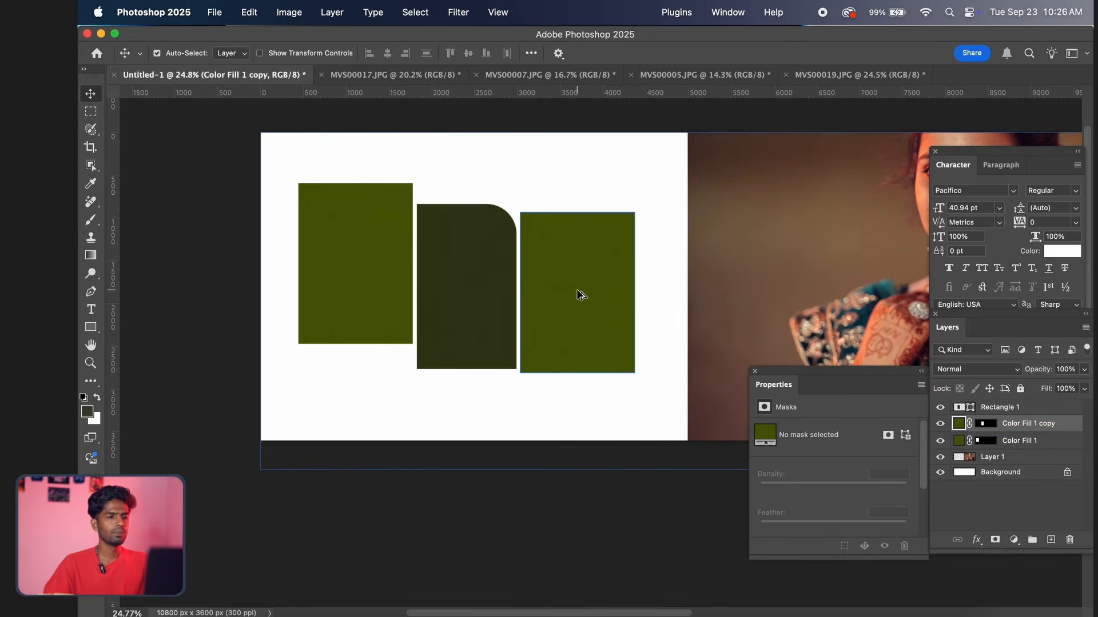
scroll(579, 295, up, 1)
drag(567, 266, 569, 285)
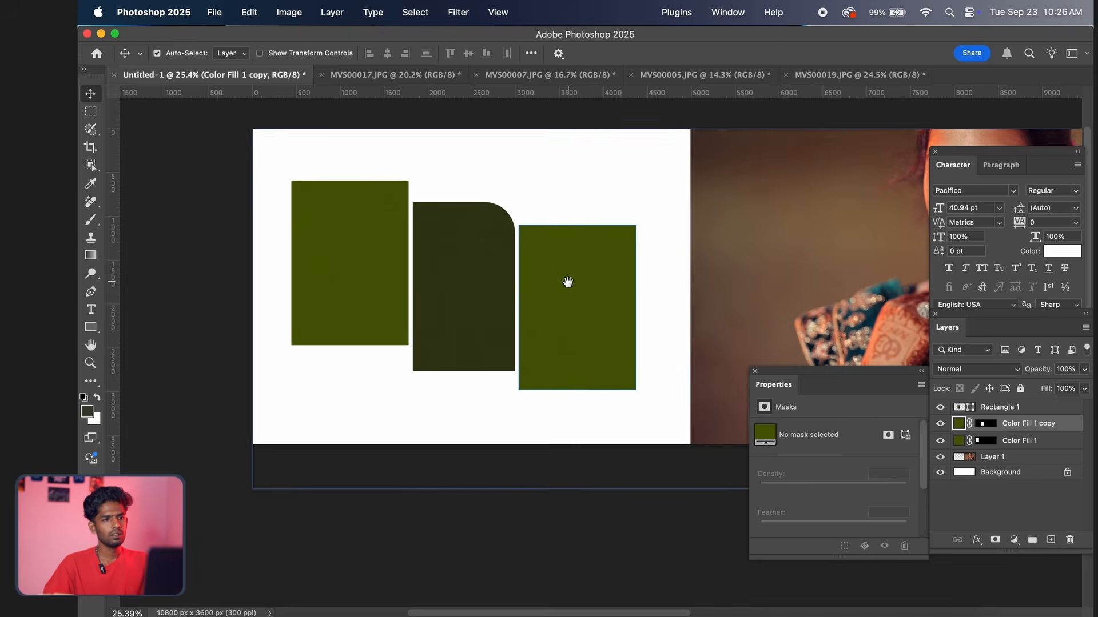
scroll(568, 286, up, 3)
scroll(570, 290, down, 10)
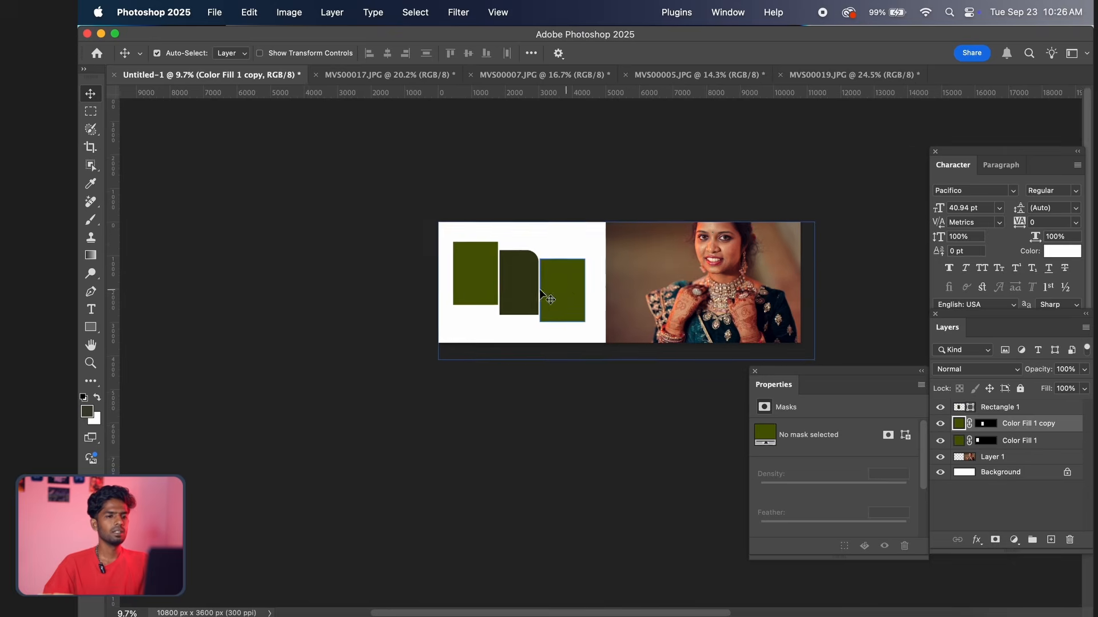
click(523, 294)
scroll(522, 294, down, 2)
scroll(523, 296, up, 4)
scroll(524, 296, up, 3)
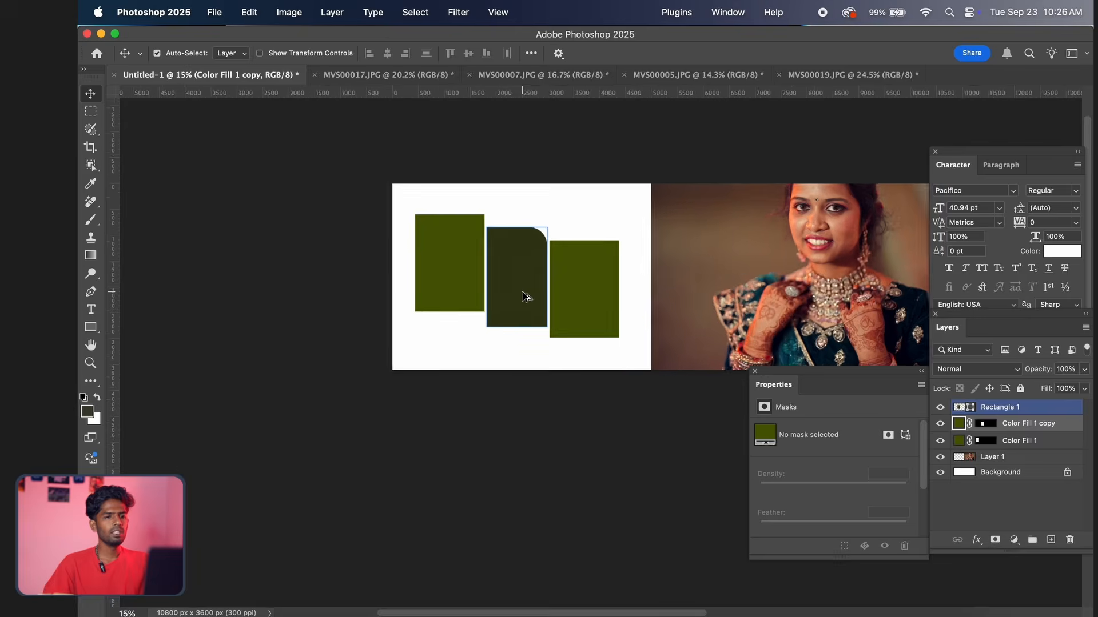
click(632, 291)
scroll(572, 306, up, 2)
drag(563, 314, 559, 316)
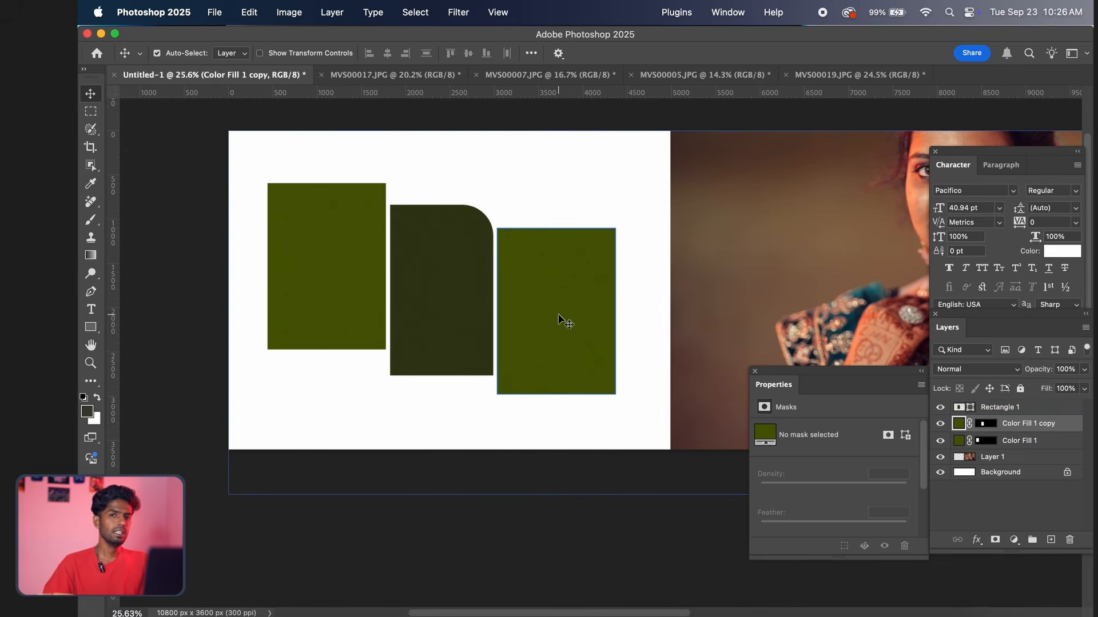
scroll(595, 259, up, 1)
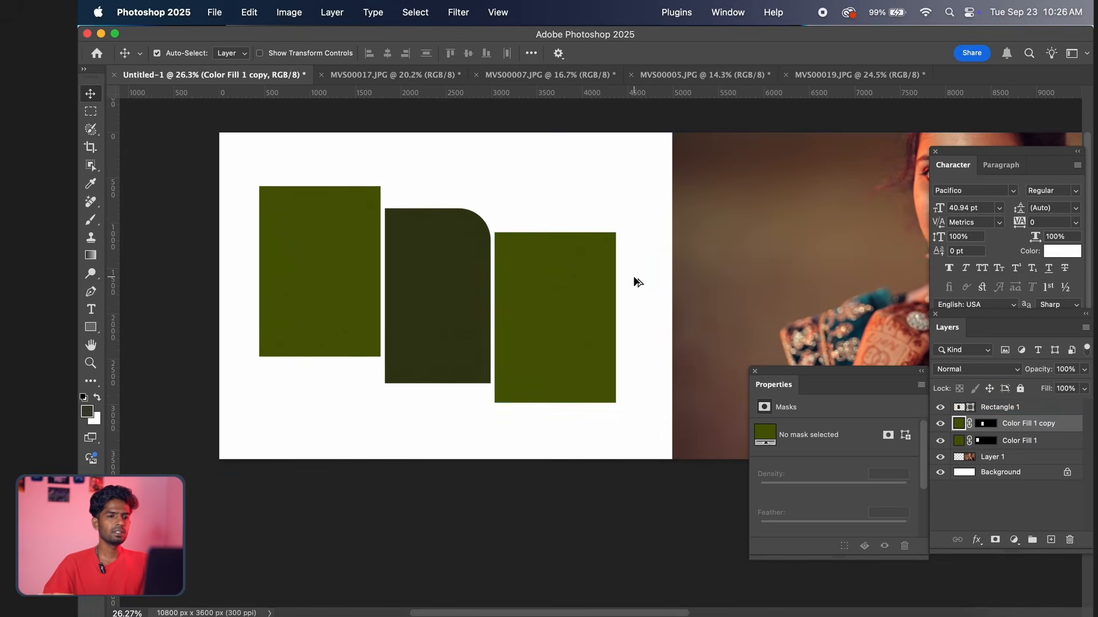
On the portrait layer, select the white area plus a strip of the photo's edge, fill it with Content-Aware, and deselect
scroll(632, 280, down, 2)
click(733, 279)
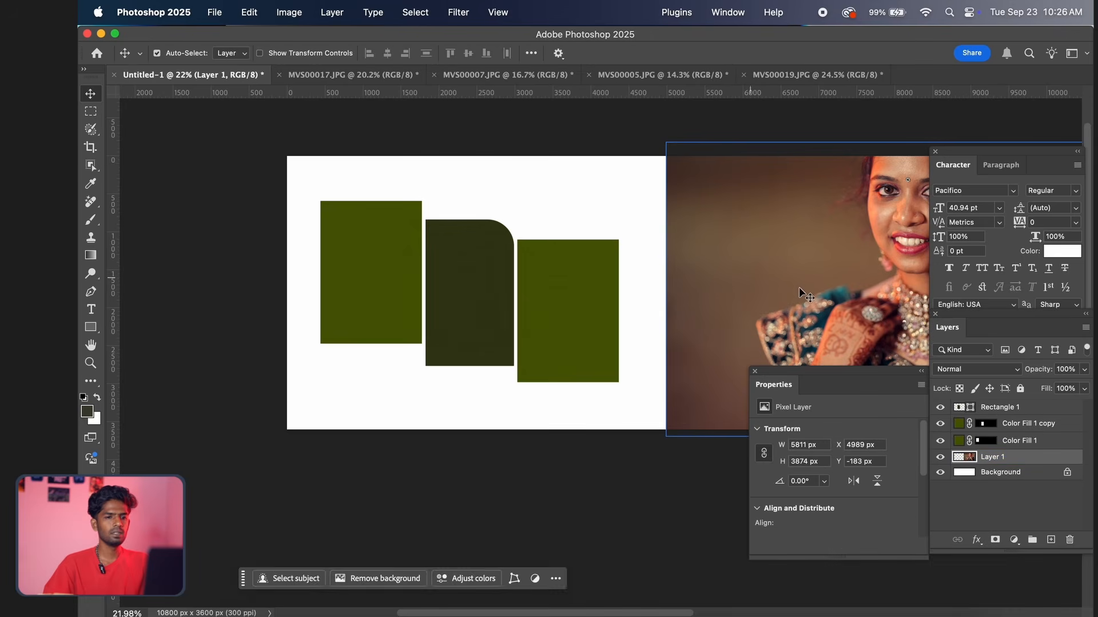
click(90, 111)
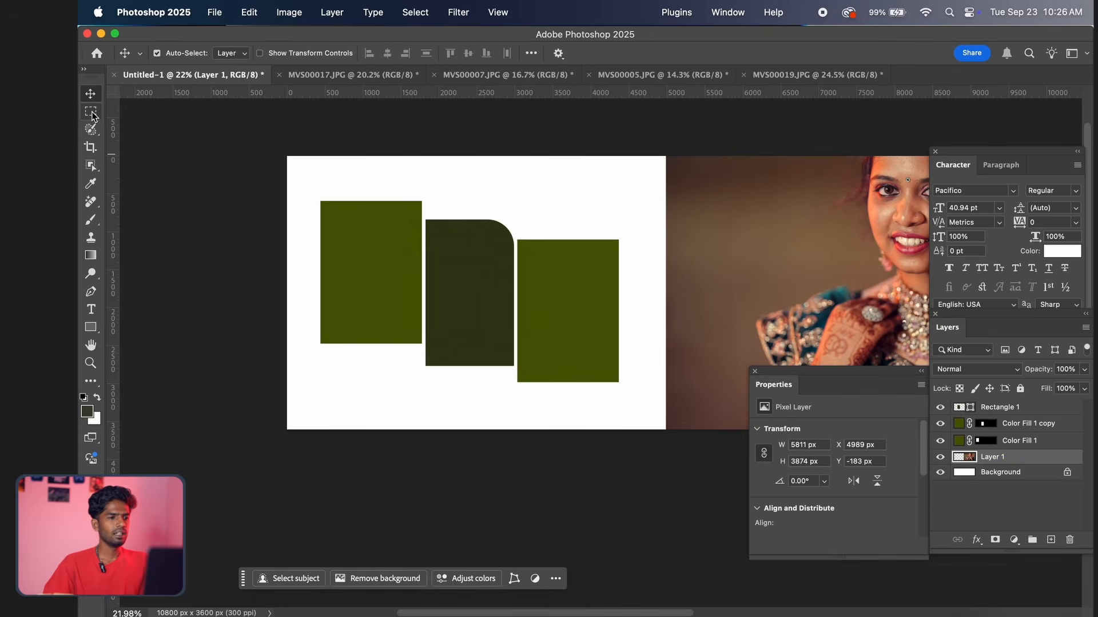
drag(242, 476, 691, 143)
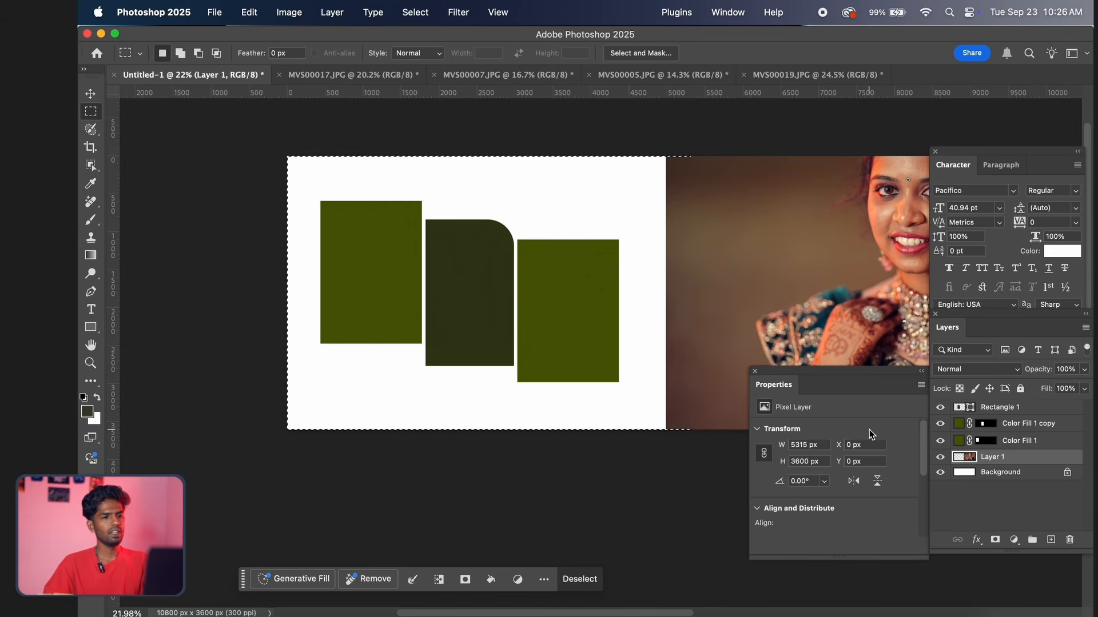
key(shift+BackSpace)
click(600, 245)
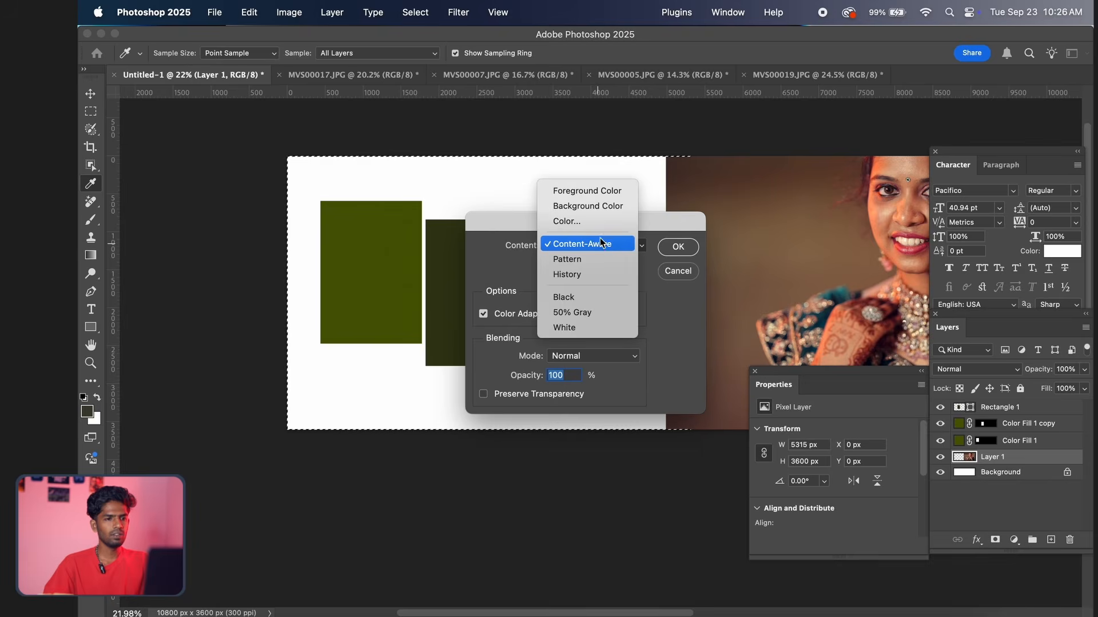
click(601, 244)
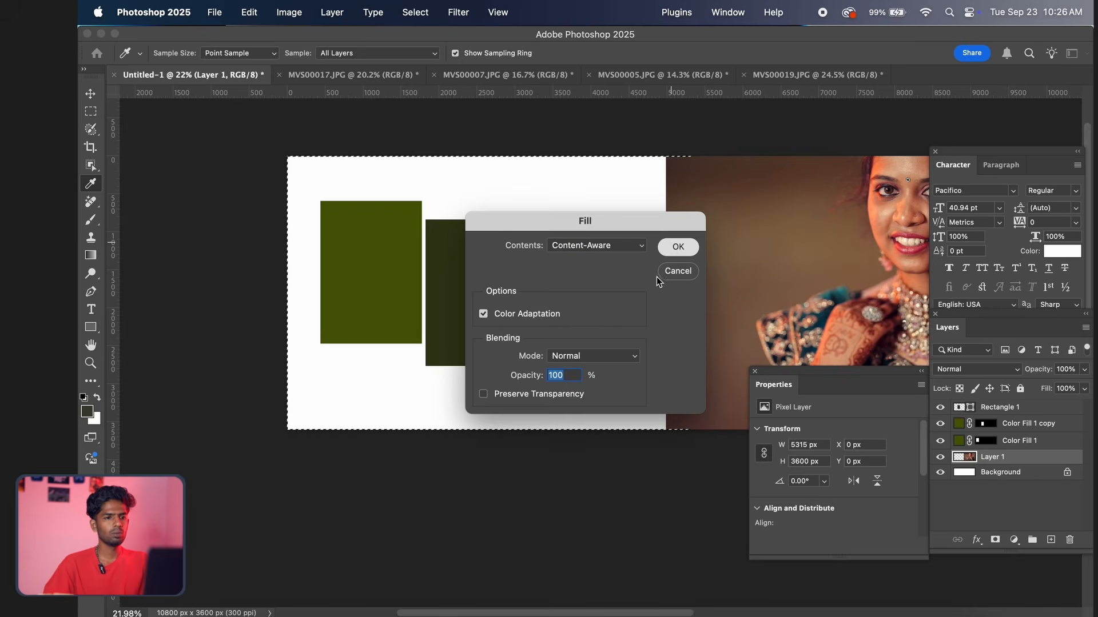
key(Return)
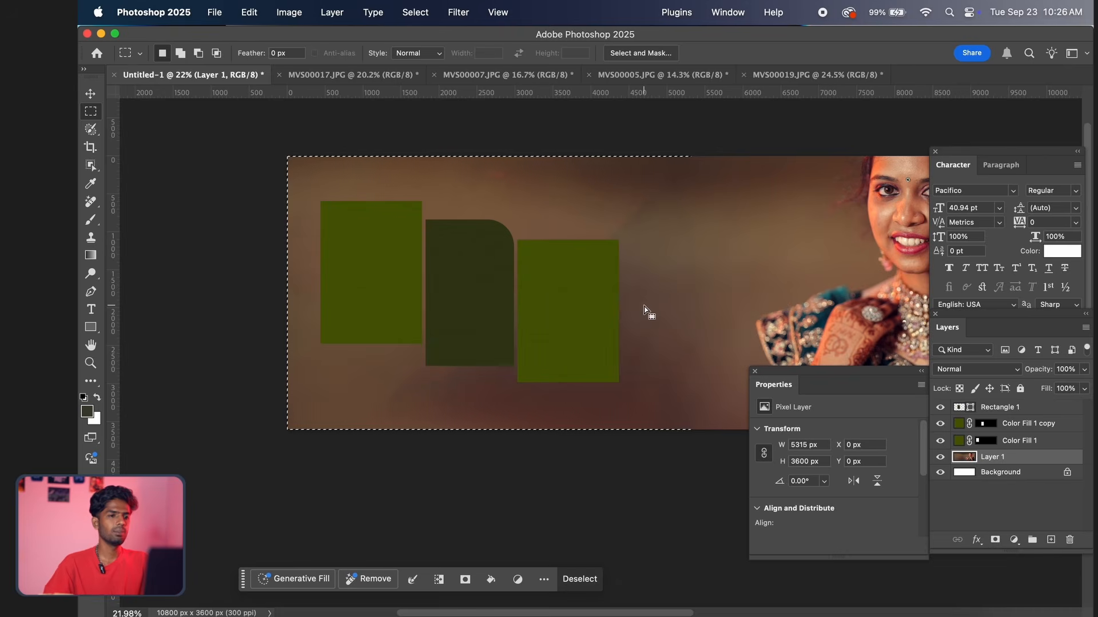
scroll(643, 311, up, 1)
key(super+d)
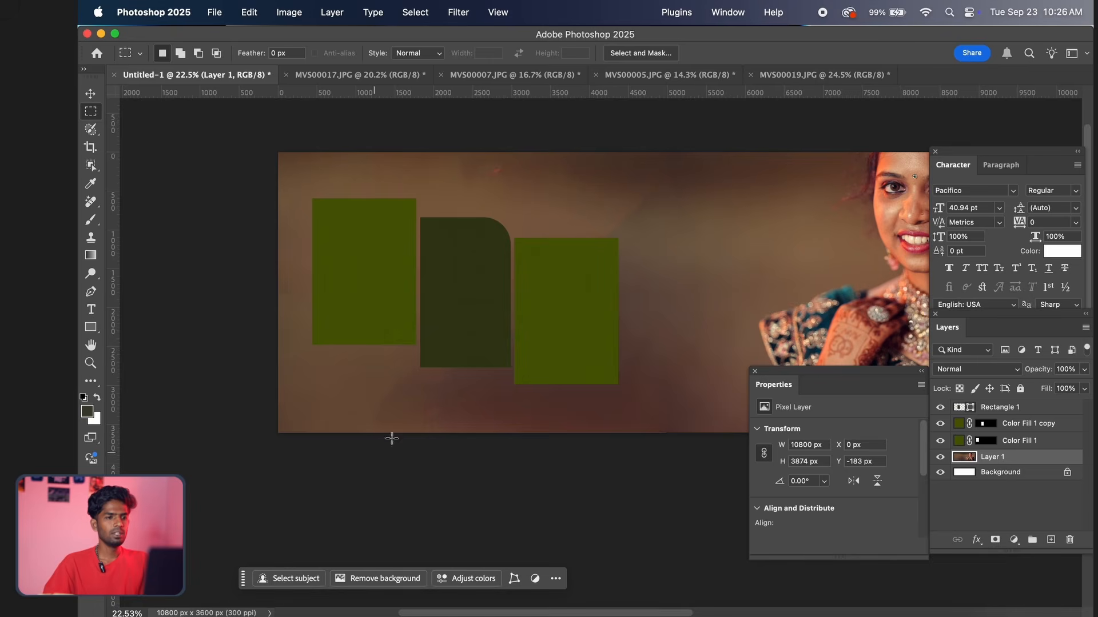
Select the extended background beside the portrait, about 5784 x 3600 px, and copy it to a new layer
scroll(553, 227, down, 1)
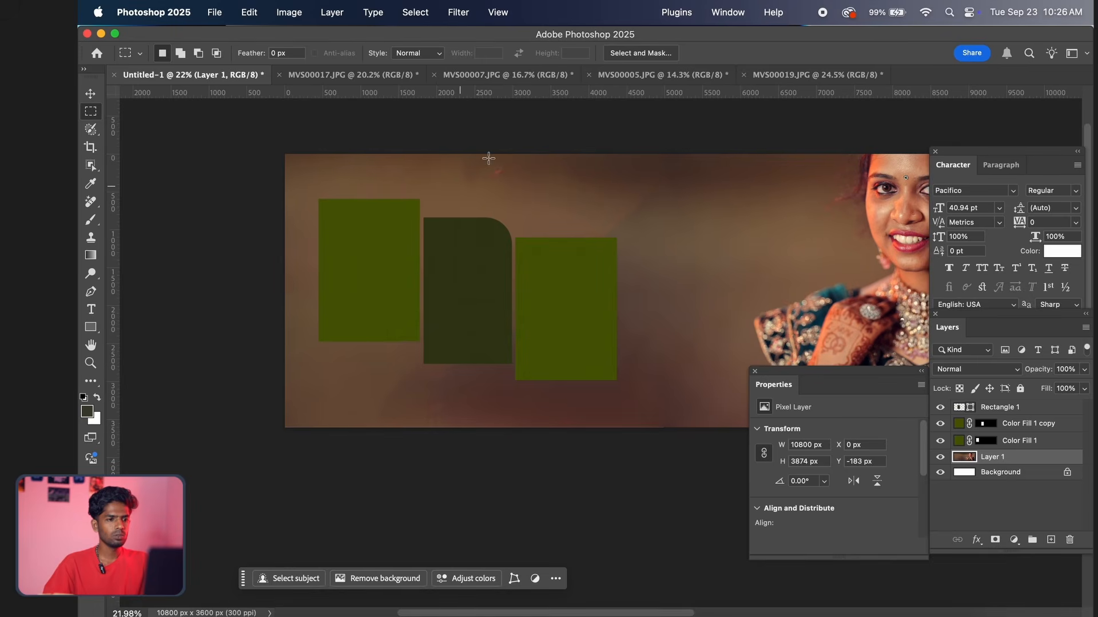
drag(276, 451, 723, 122)
key(j)
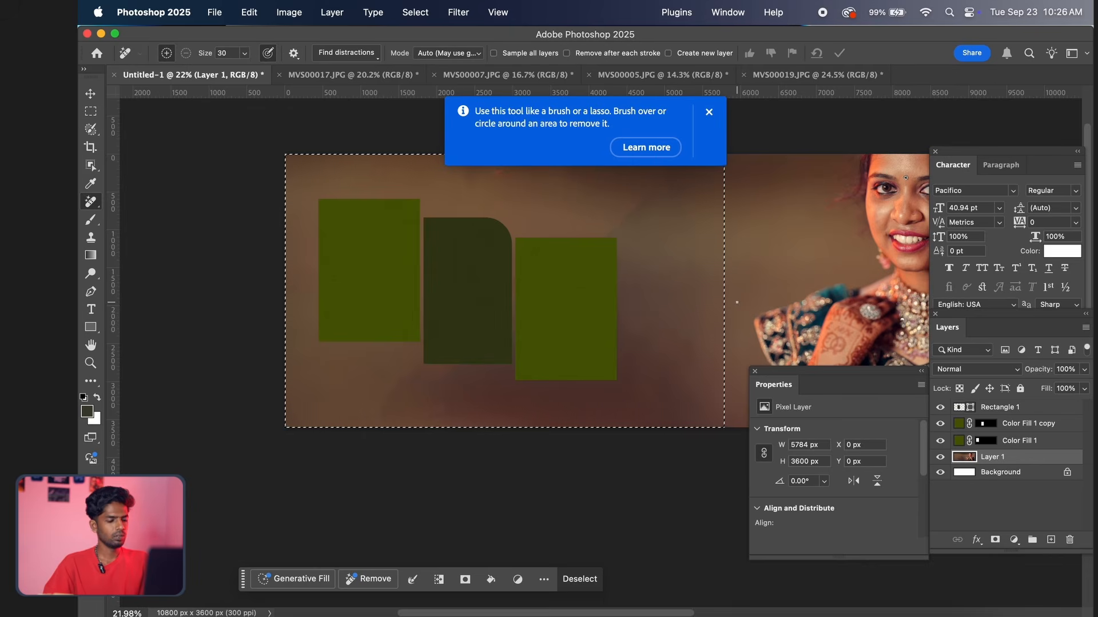
key(ctrl+j)
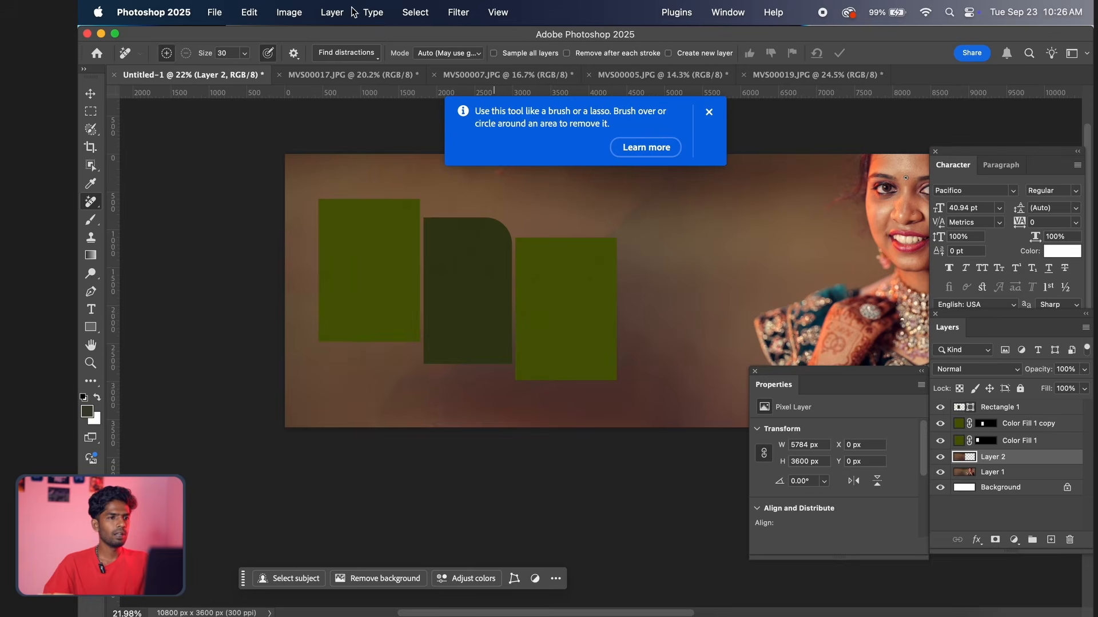
Apply a Gaussian Blur with a radius of 318 pixels to the copied background layer
click(457, 12)
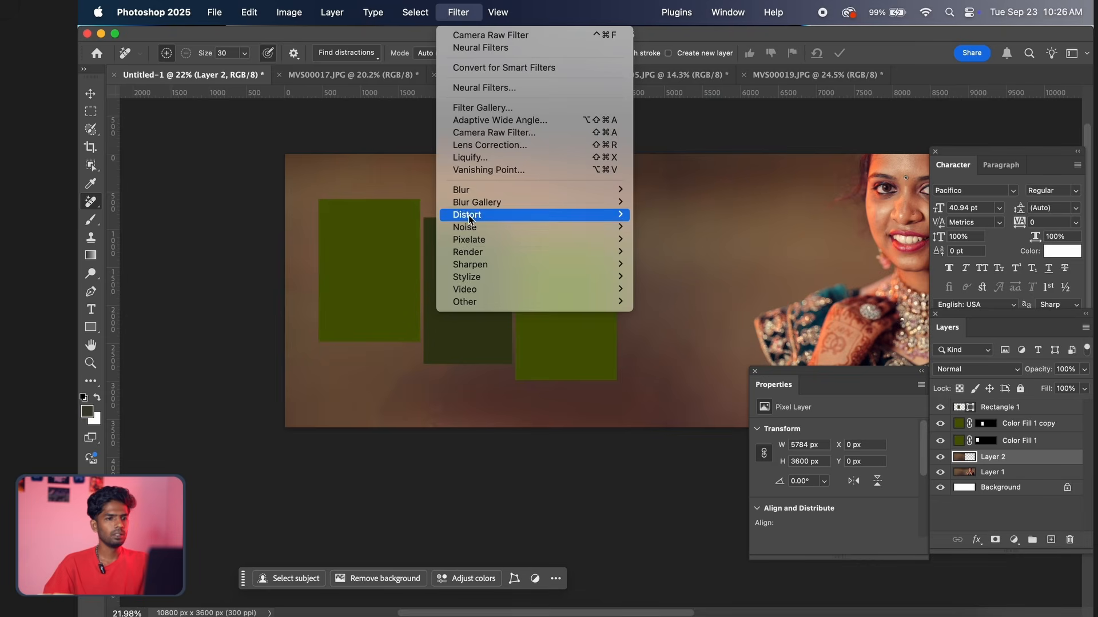
mouse_move(563, 198)
click(672, 240)
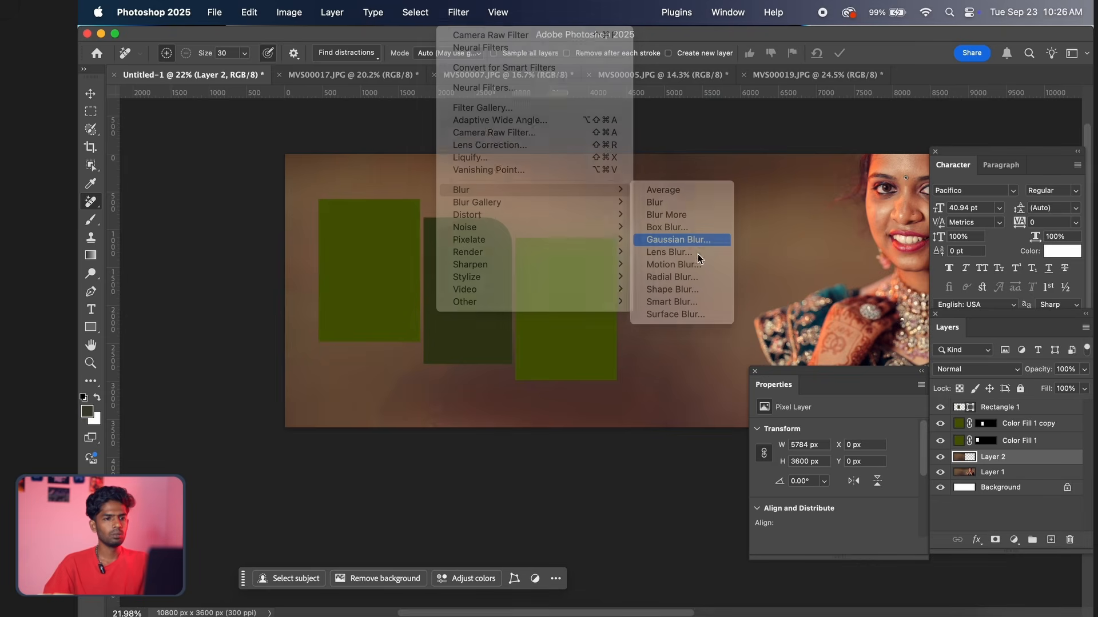
drag(620, 133, 917, 210)
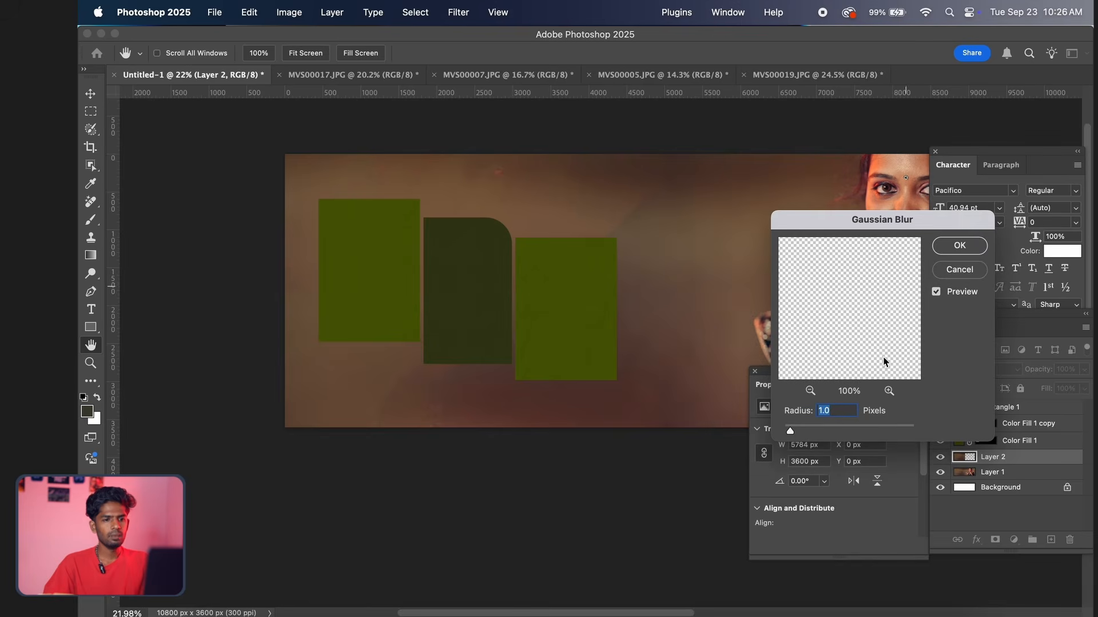
drag(826, 427, 822, 430)
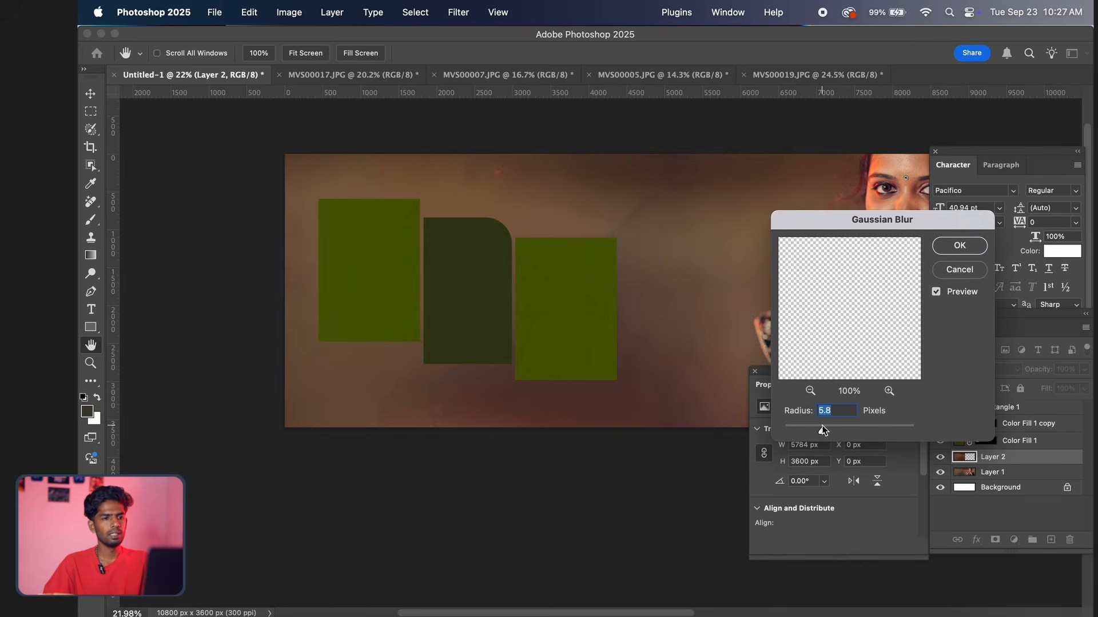
click(842, 434)
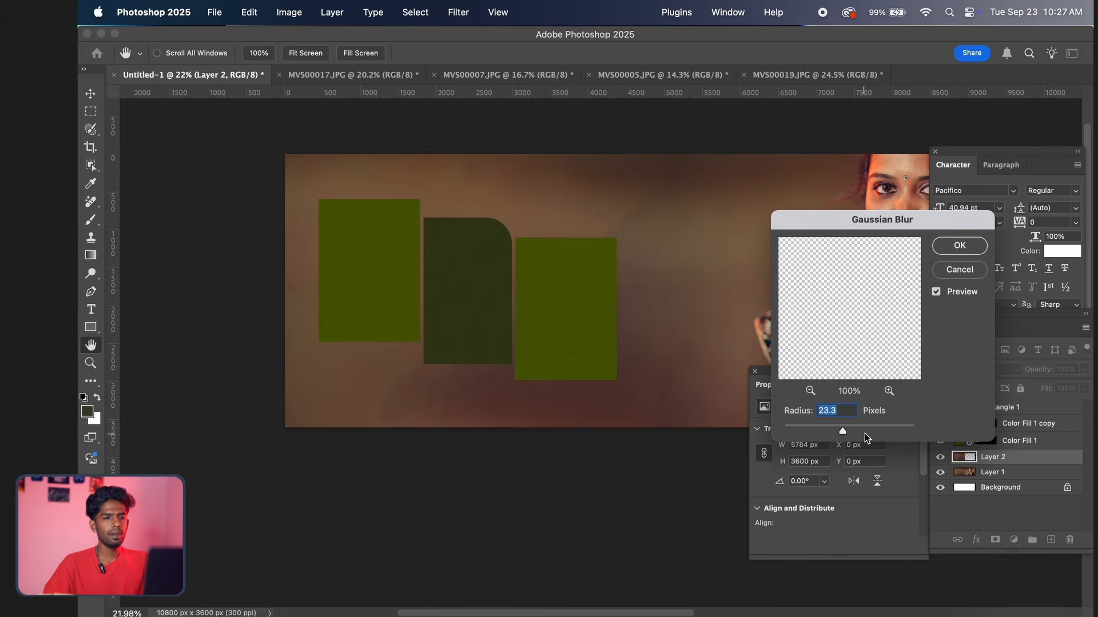
drag(867, 430, 895, 431)
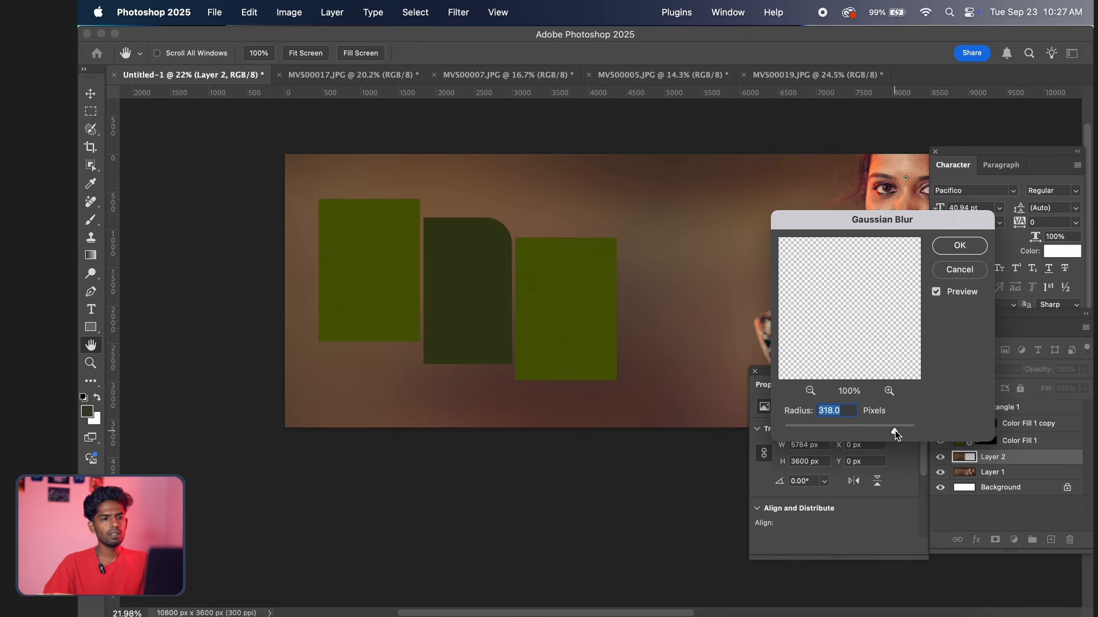
click(959, 246)
Merge the blurred background layer (Layer 2) with the portrait layer (Layer 1) into a single layer
key(j)
scroll(605, 285, up, 2)
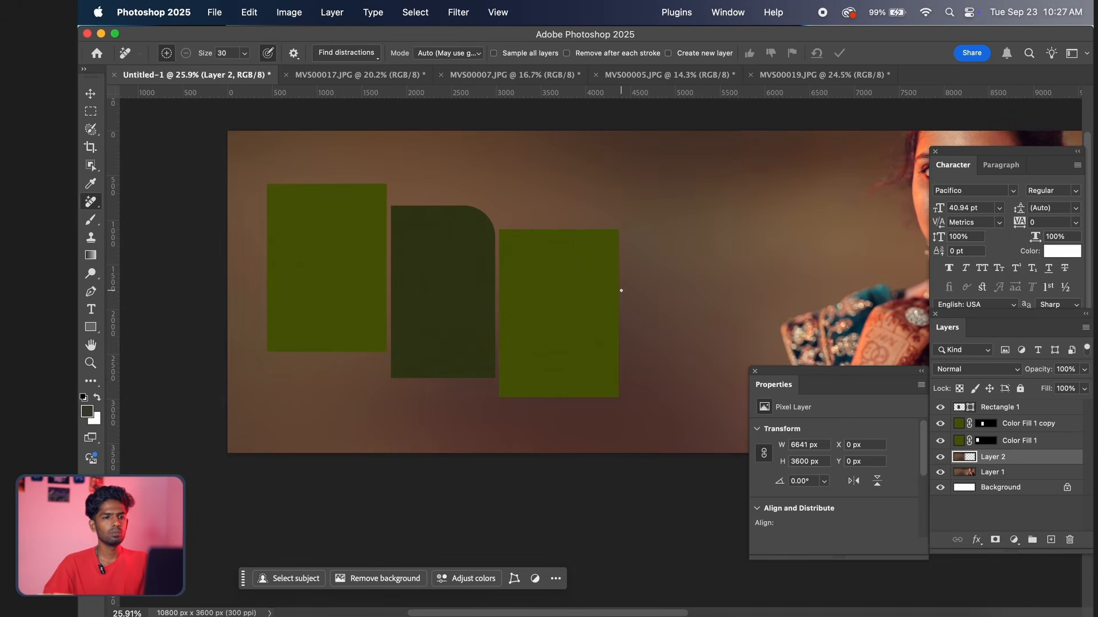
scroll(621, 290, up, 2)
scroll(621, 291, down, 5)
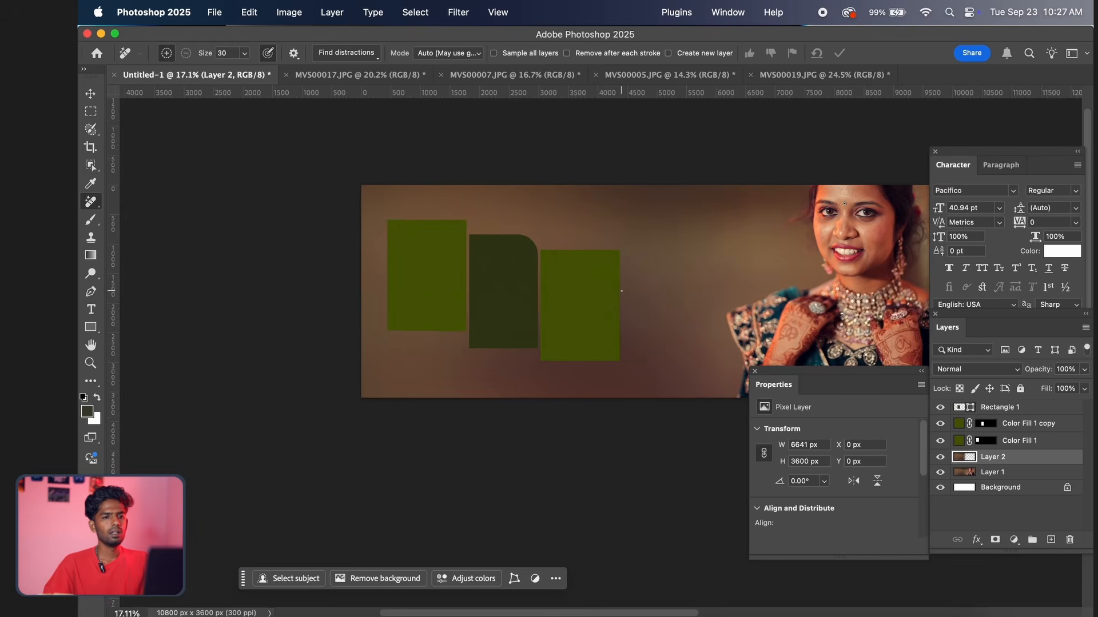
scroll(622, 291, down, 1)
drag(779, 287, 662, 294)
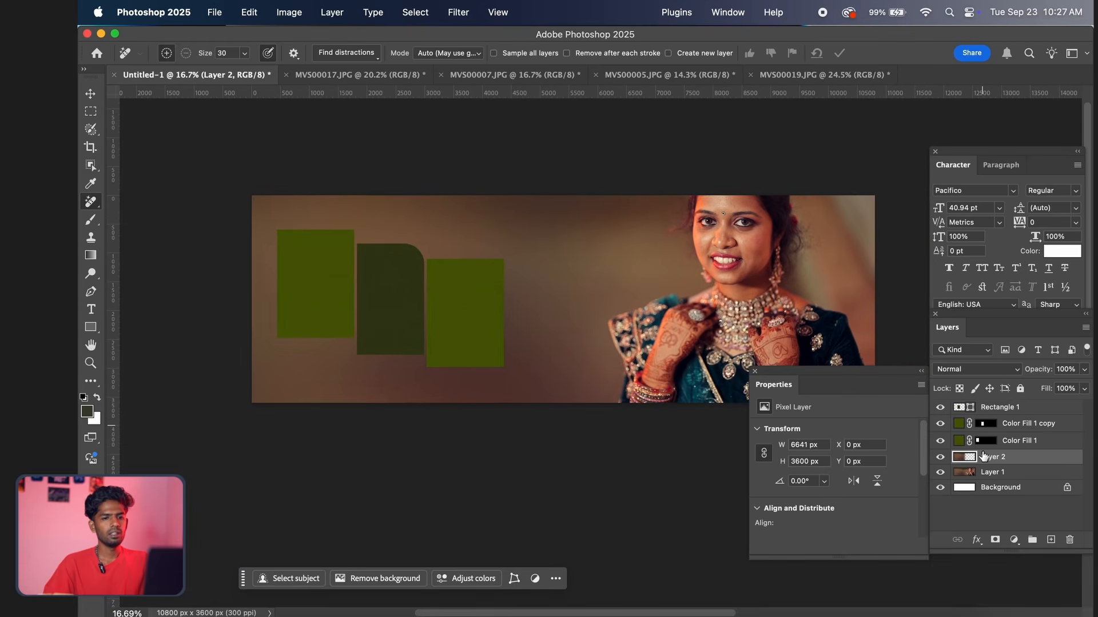
shift+click(991, 472)
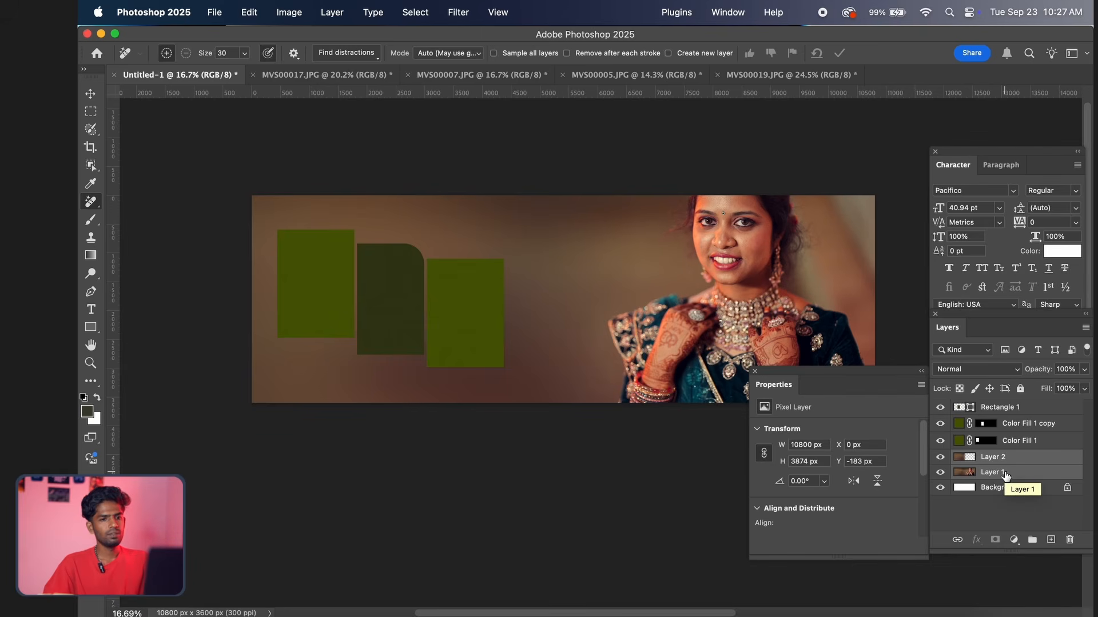
key(e)
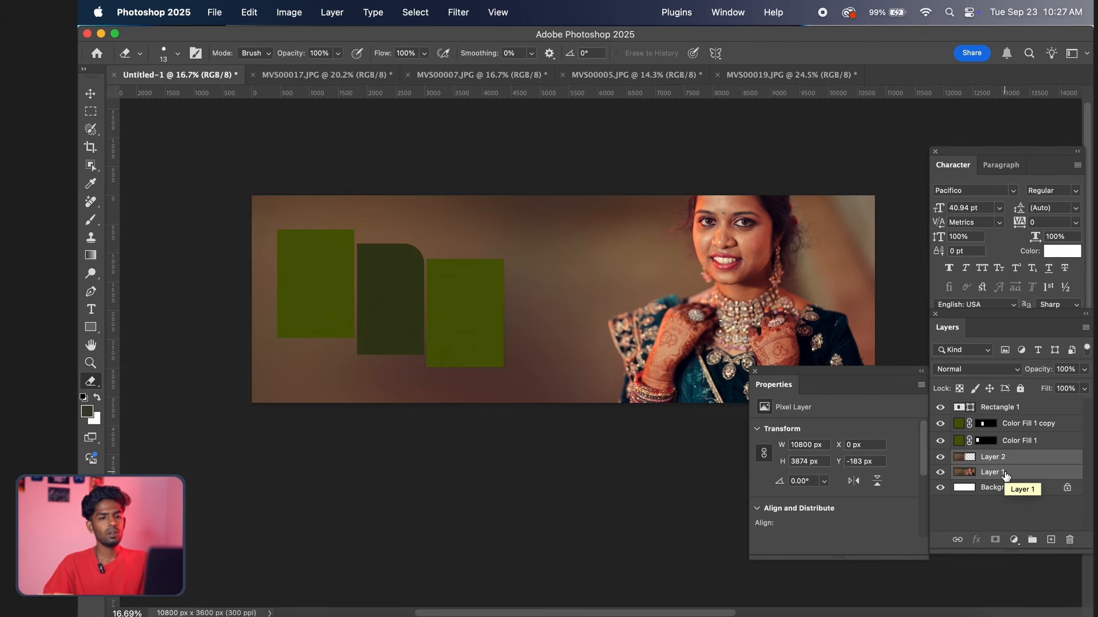
key(super+e)
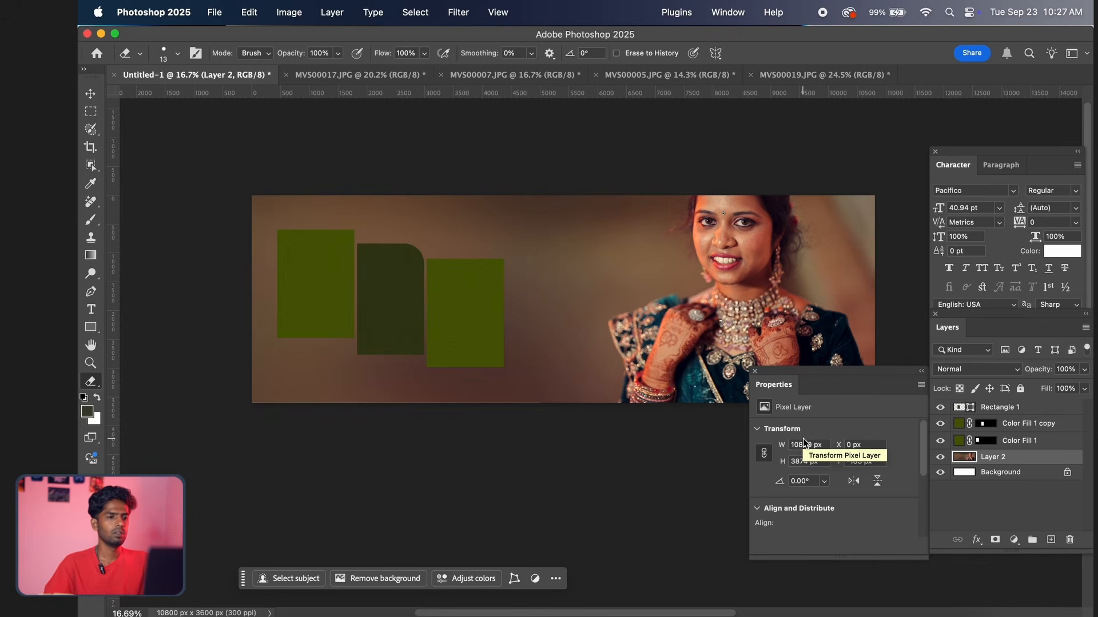
Switch to the MVS00007.JPG photo, open it in the Camera Raw Filter and apply the previous settings
scroll(364, 312, up, 8)
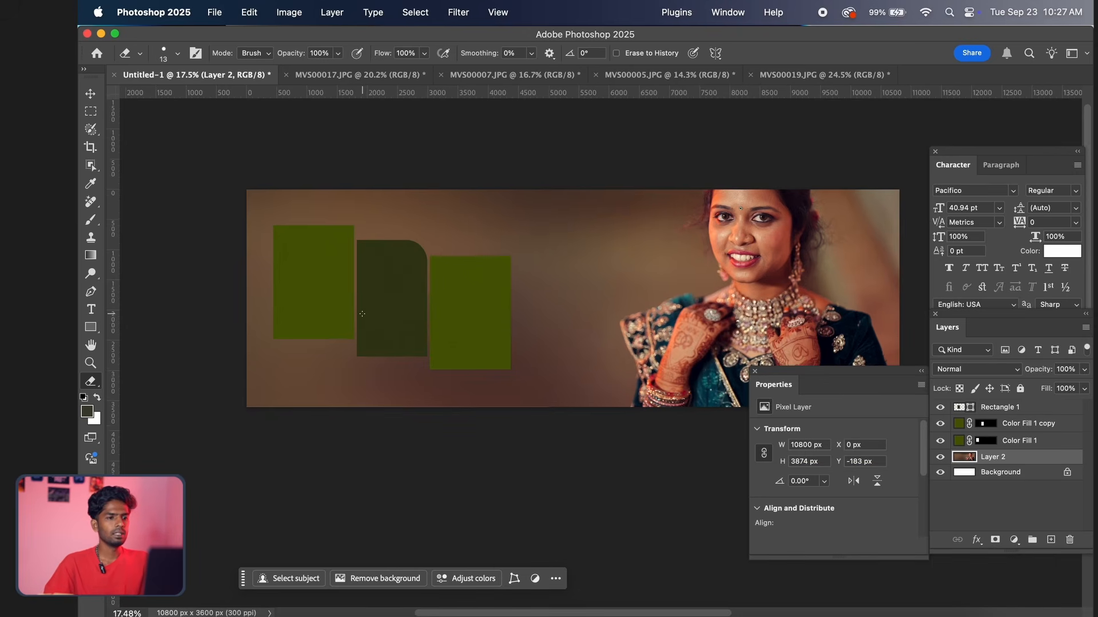
scroll(362, 317, down, 6)
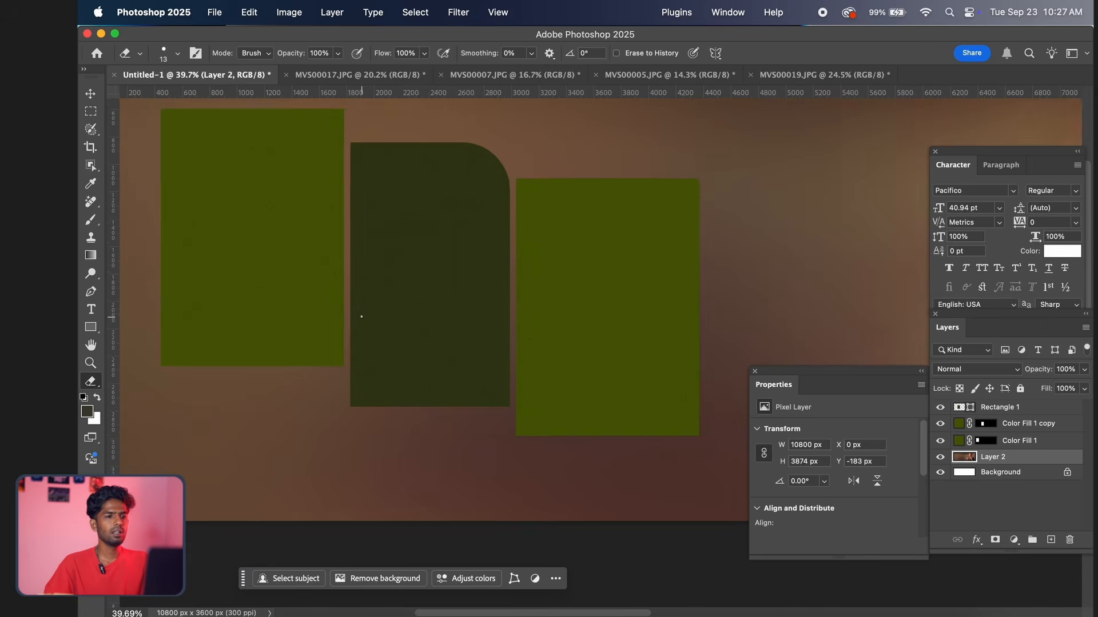
key(v)
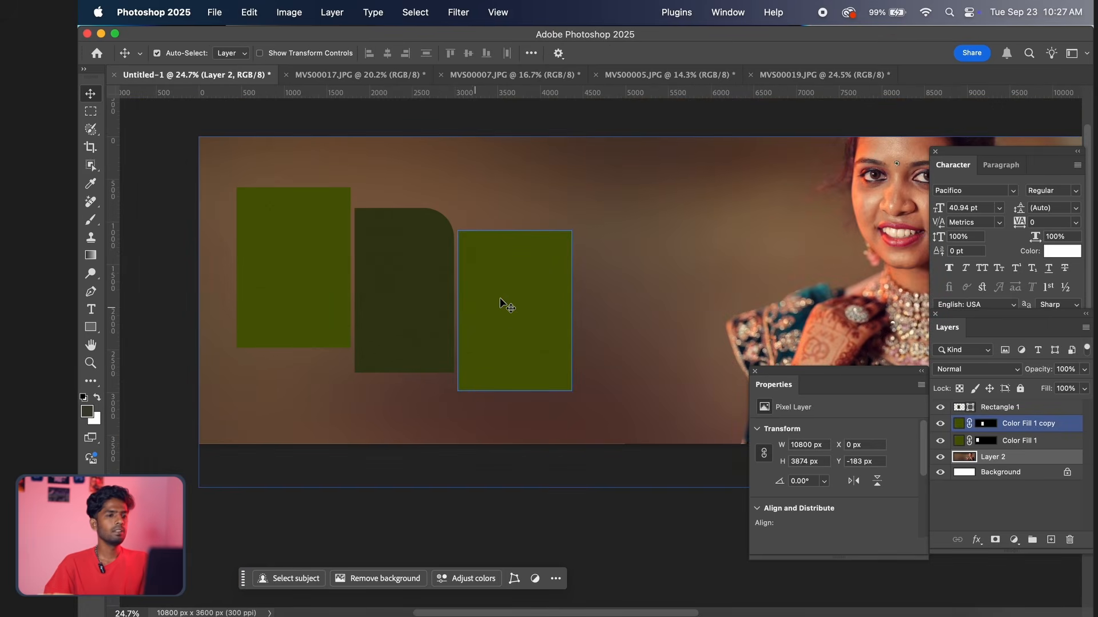
click(485, 83)
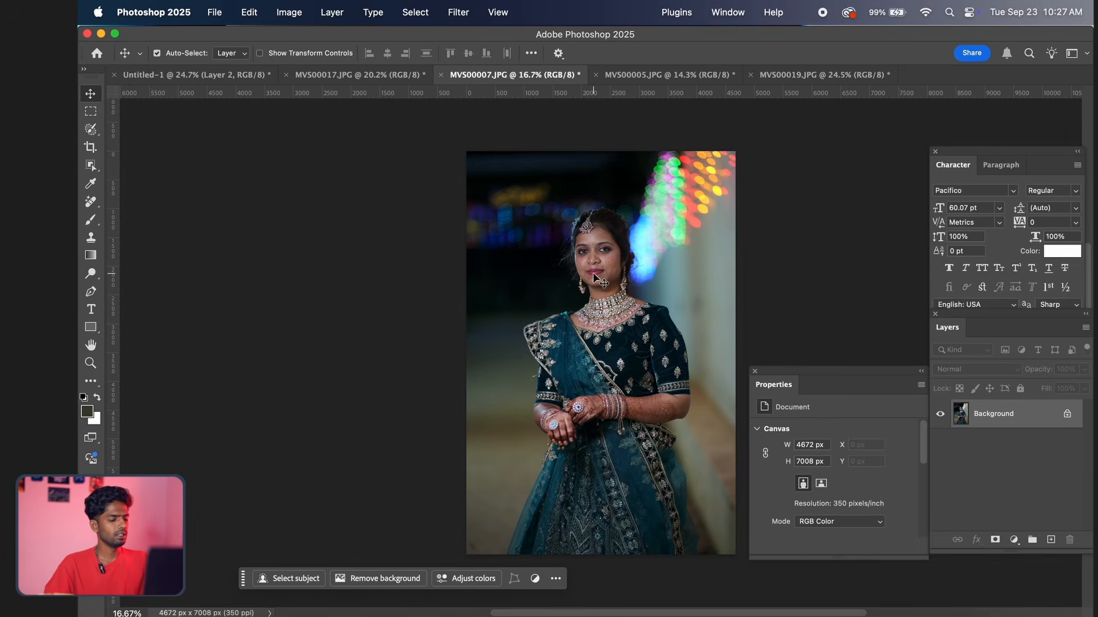
key(super+shift+a)
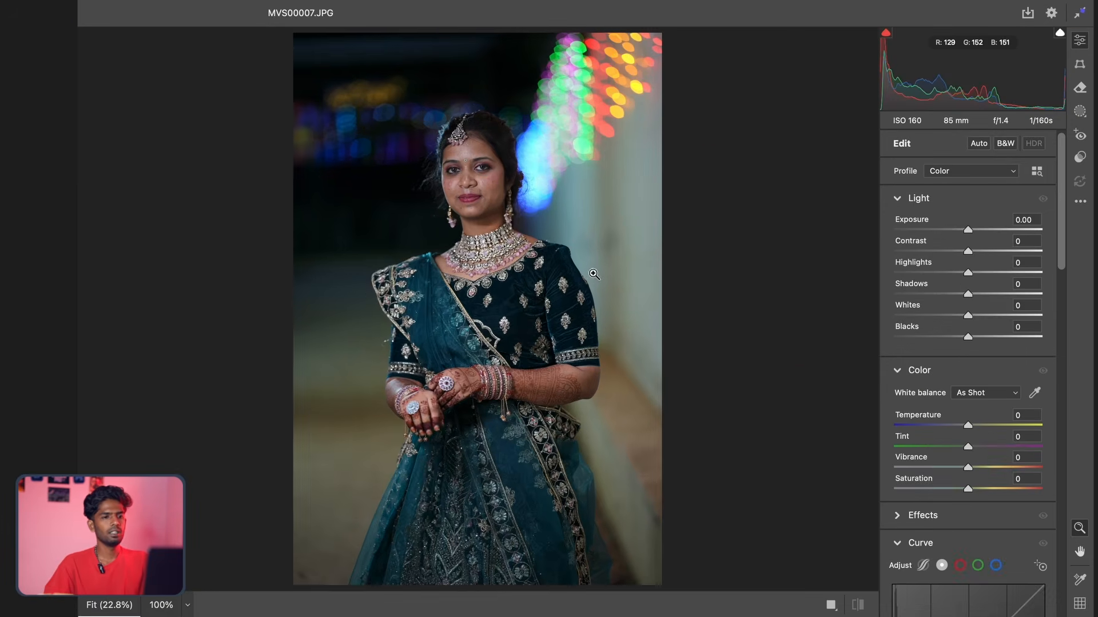
scroll(581, 230, down, 1)
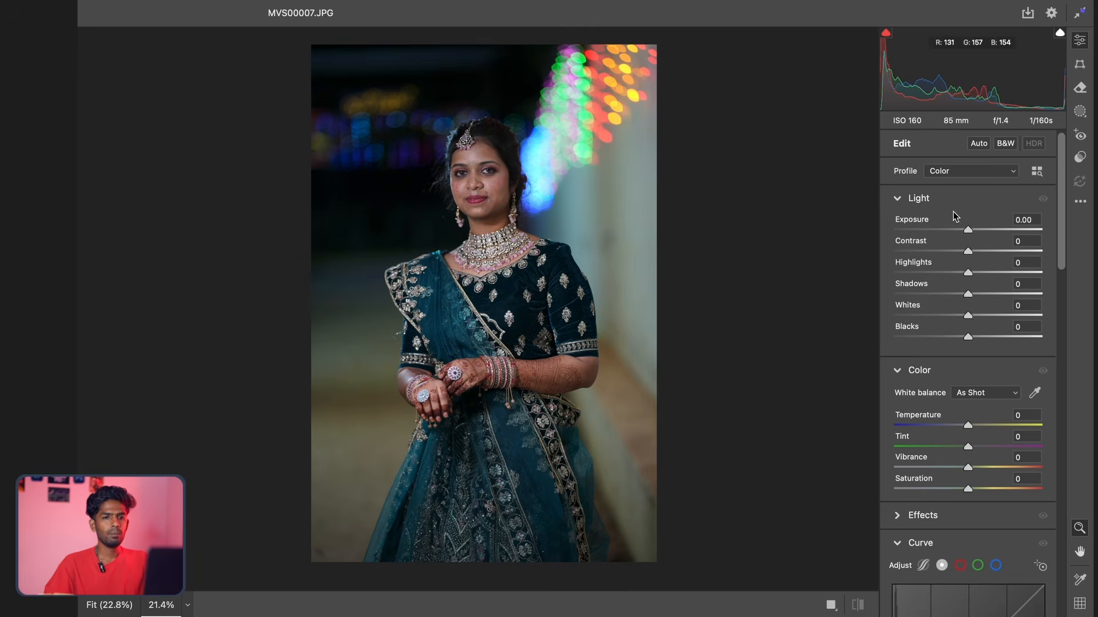
click(1081, 202)
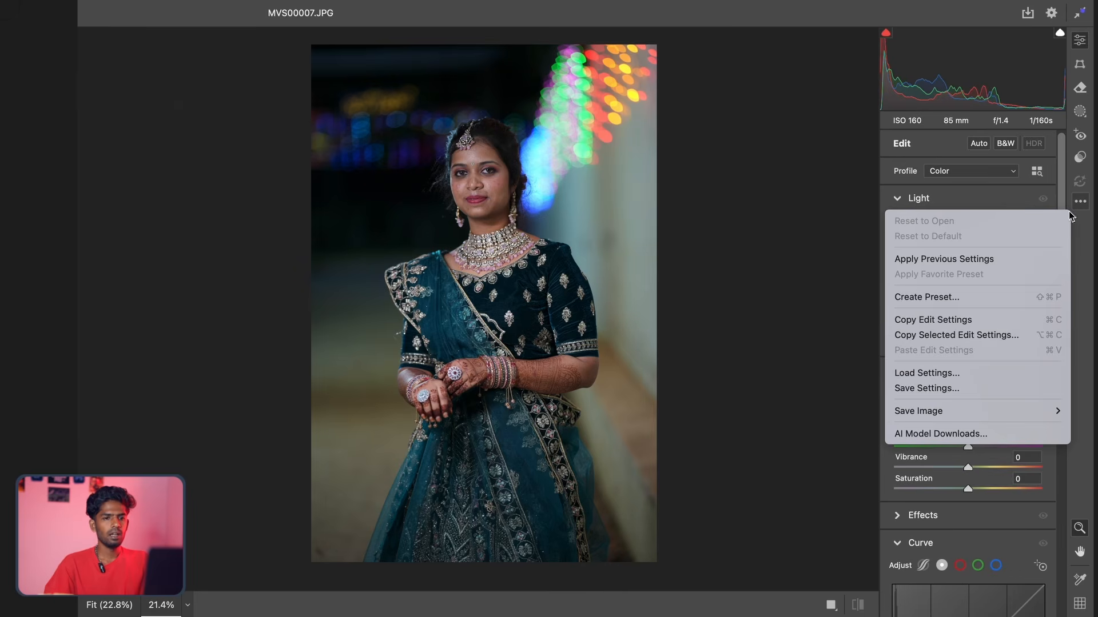
click(979, 260)
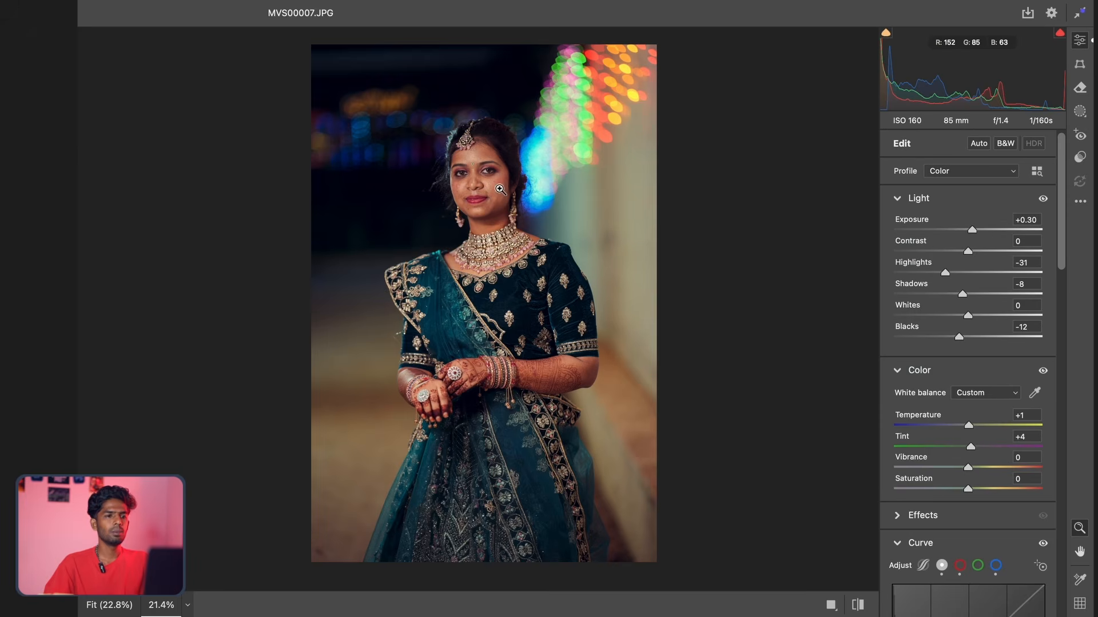
mouse_move(501, 190)
mouse_down()
mouse_move(507, 179)
mouse_move(491, 185)
mouse_up()
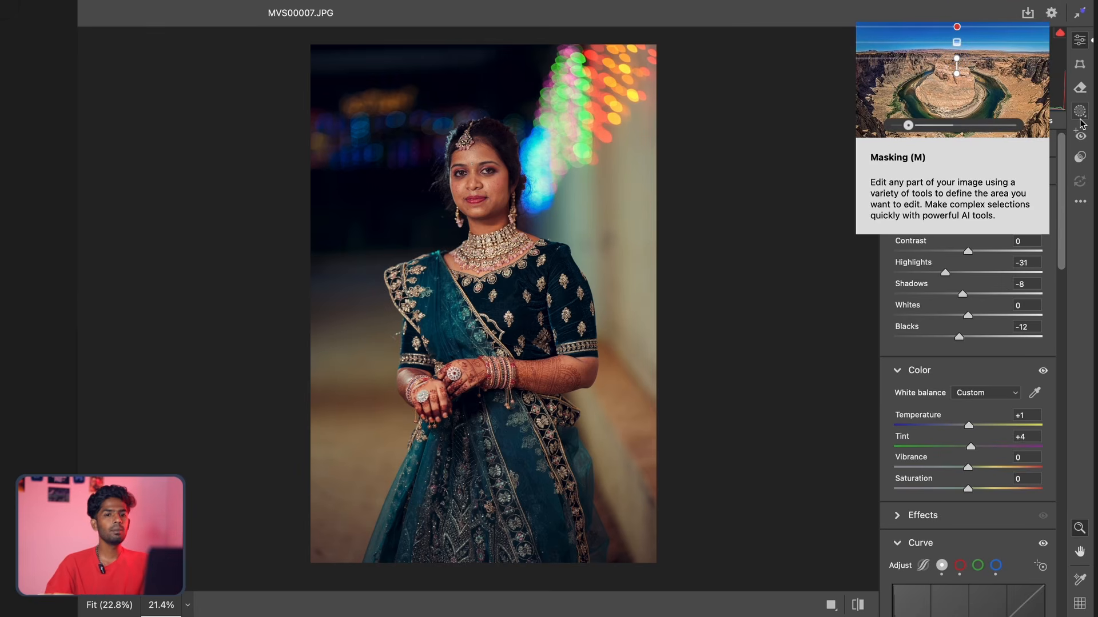
click(1079, 201)
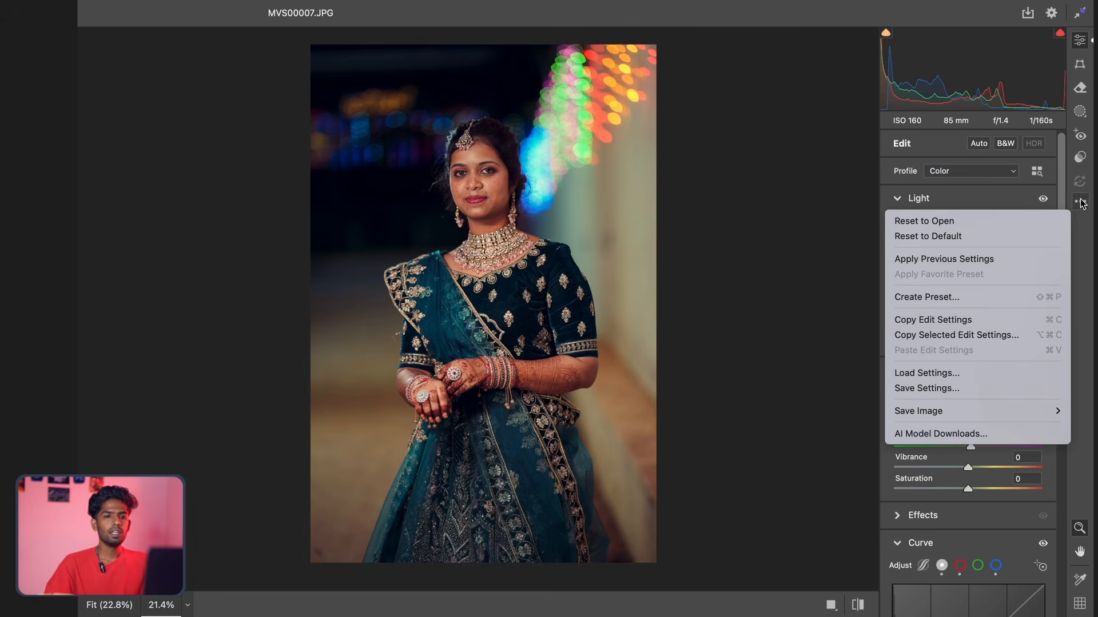
click(952, 337)
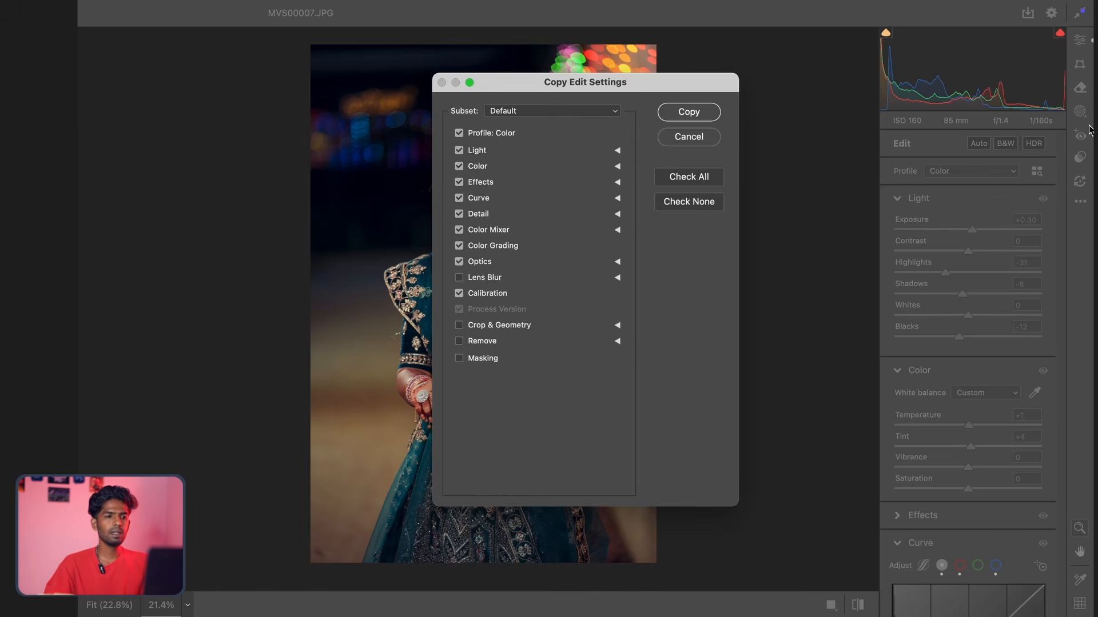
click(459, 358)
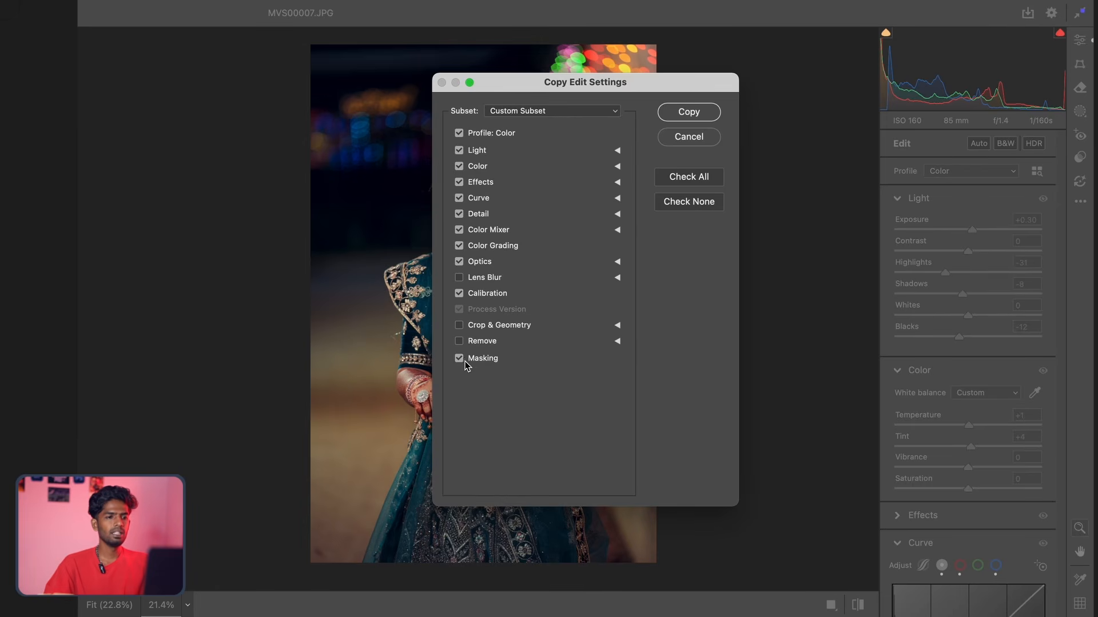
click(691, 141)
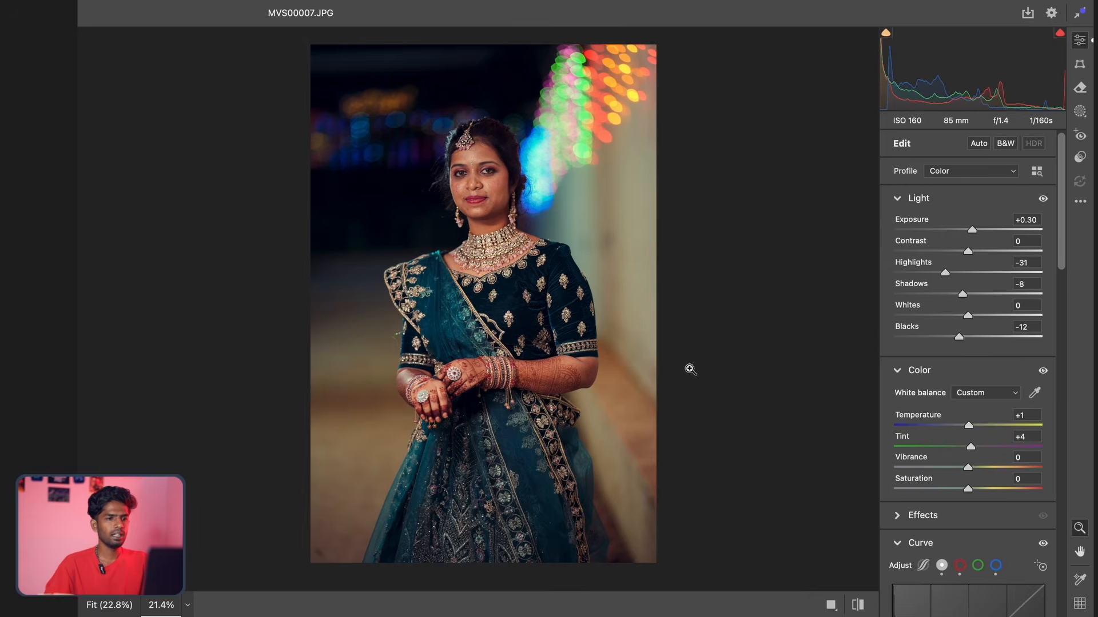
Accept the Camera Raw adjustments on MVS00007.JPG, select the entire photo and copy it
scroll(566, 275, down, 2)
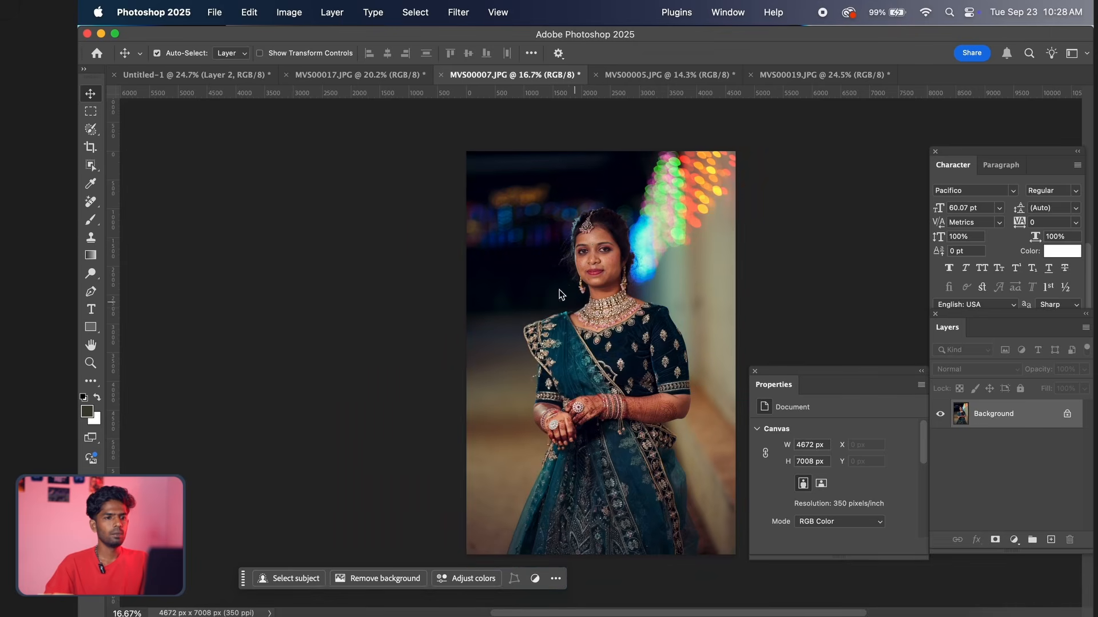
scroll(560, 296, up, 4)
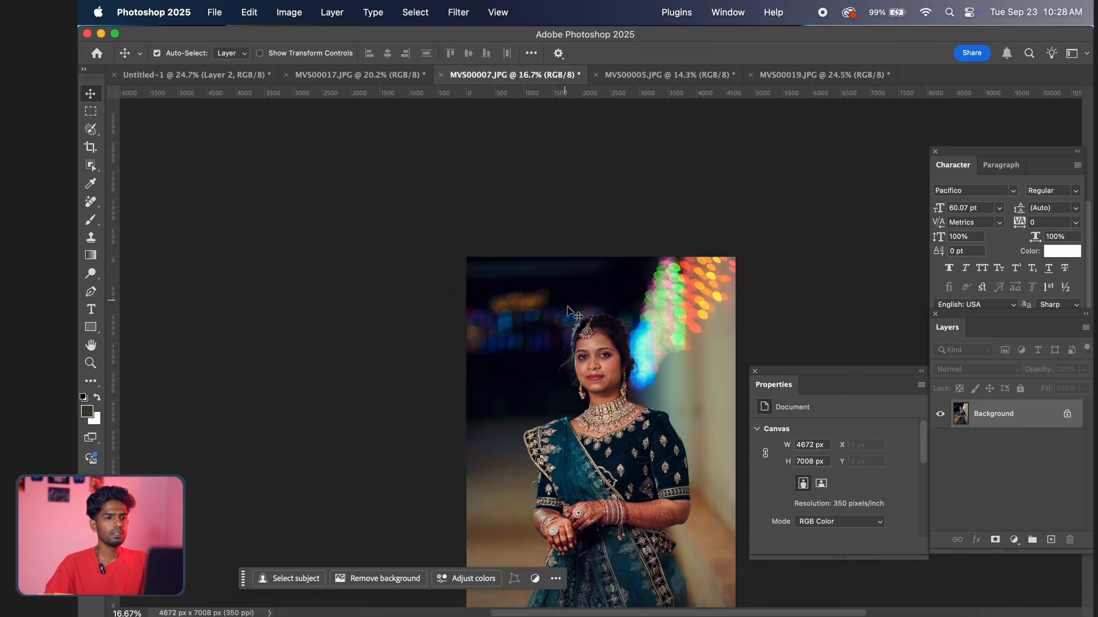
scroll(569, 312, down, 5)
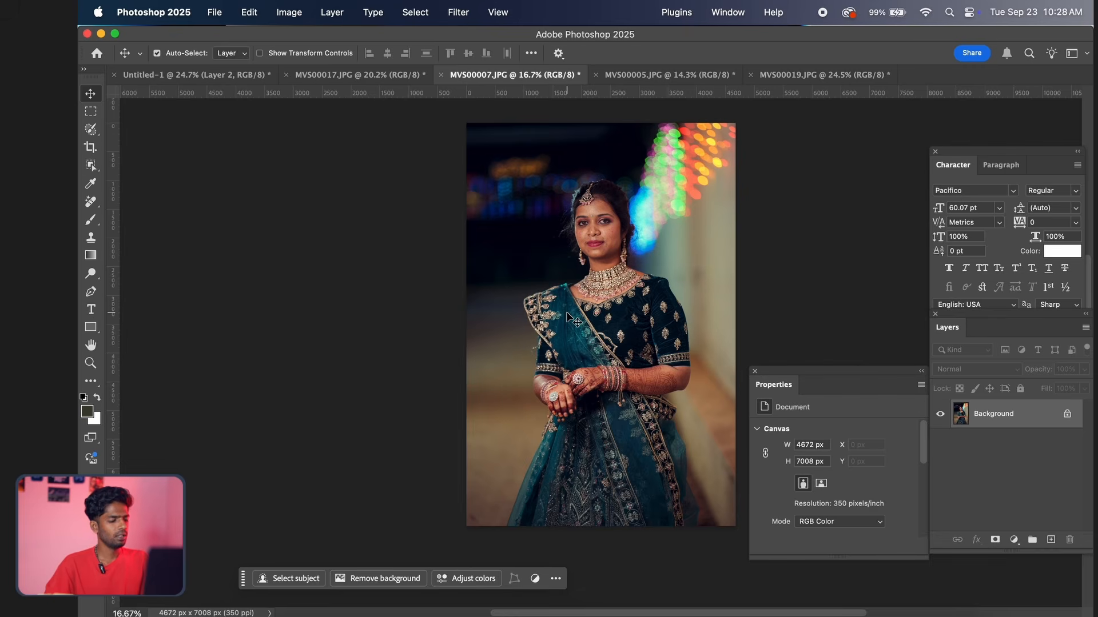
key(super+a)
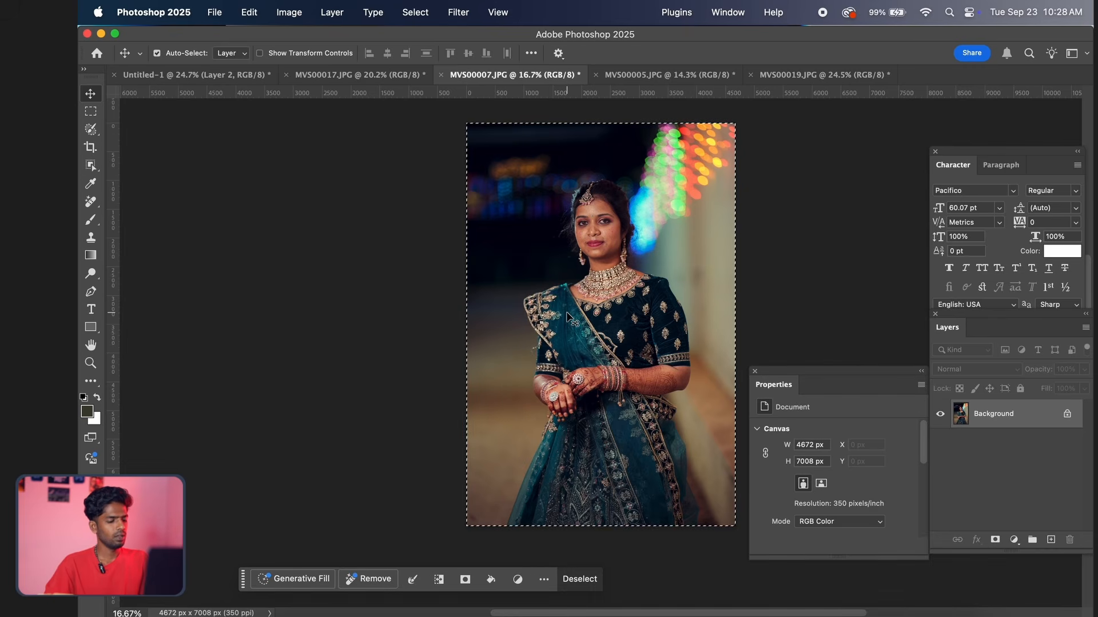
key(super+c)
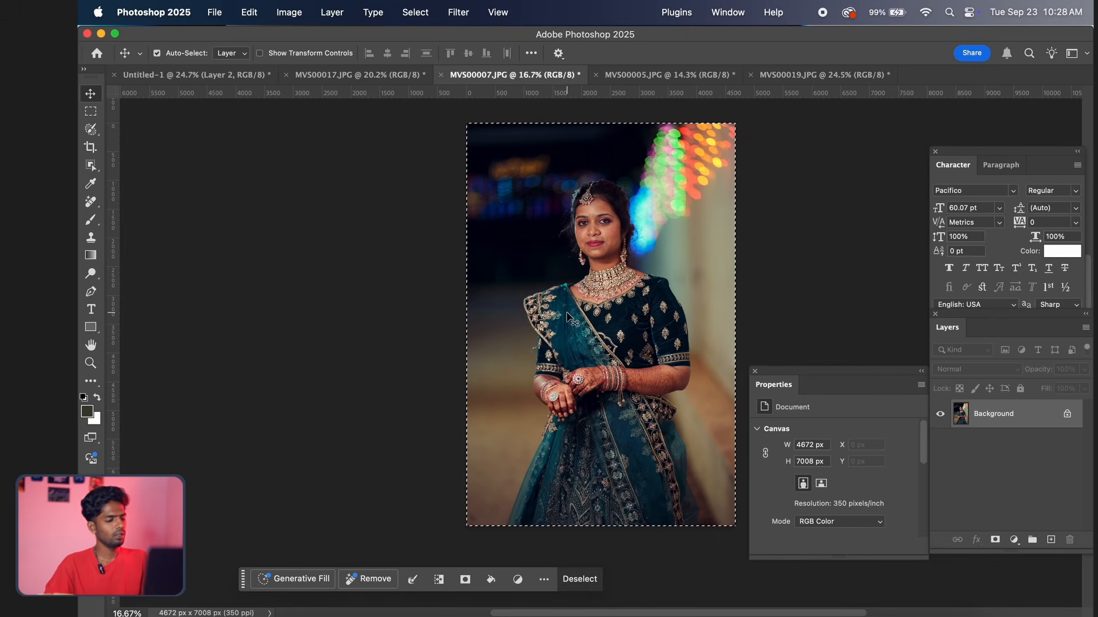
Return to the Untitled-1 spread and paste the copied photo directly above the rounded middle frame's layer, Rectangle 1
key(ctrl+Tab)
key(ctrl+Tab)
key(ctrl+Tab)
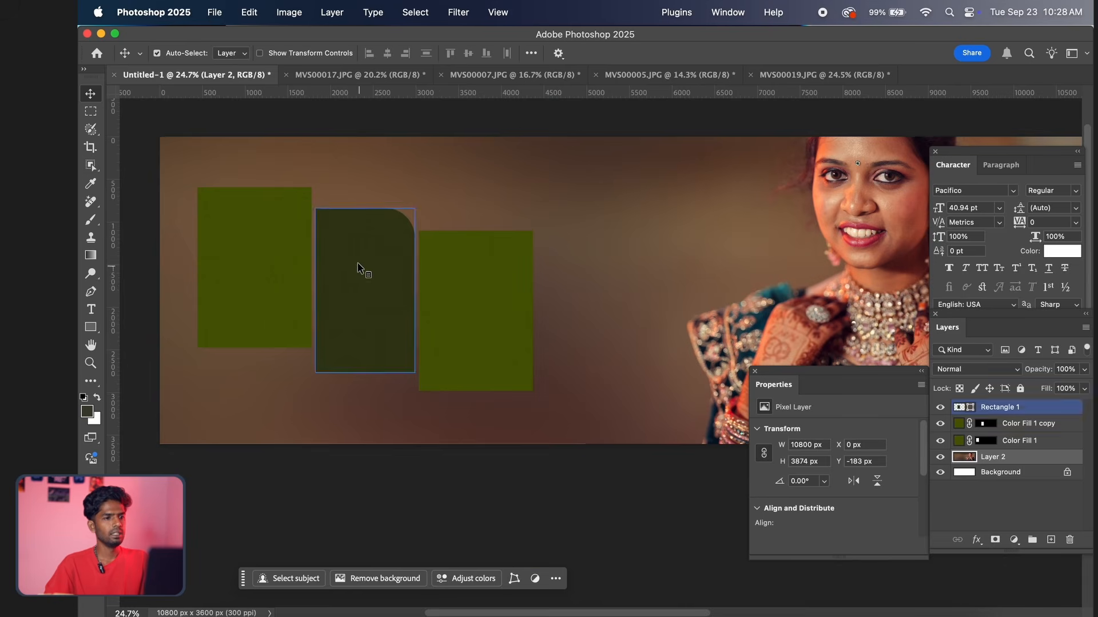
click(264, 257)
click(391, 269)
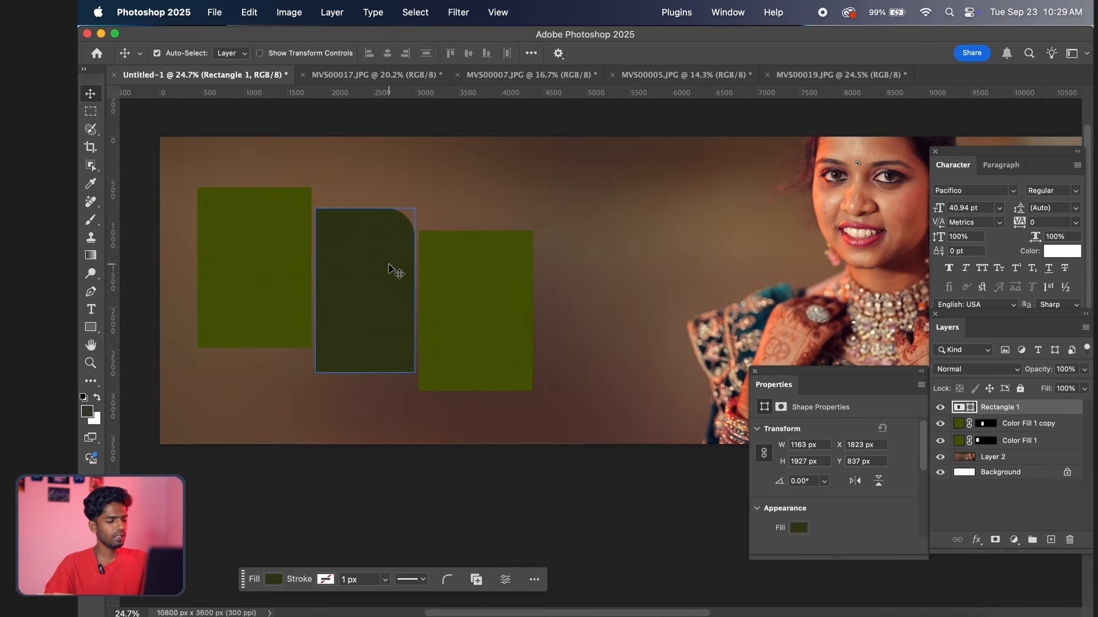
key(super+v)
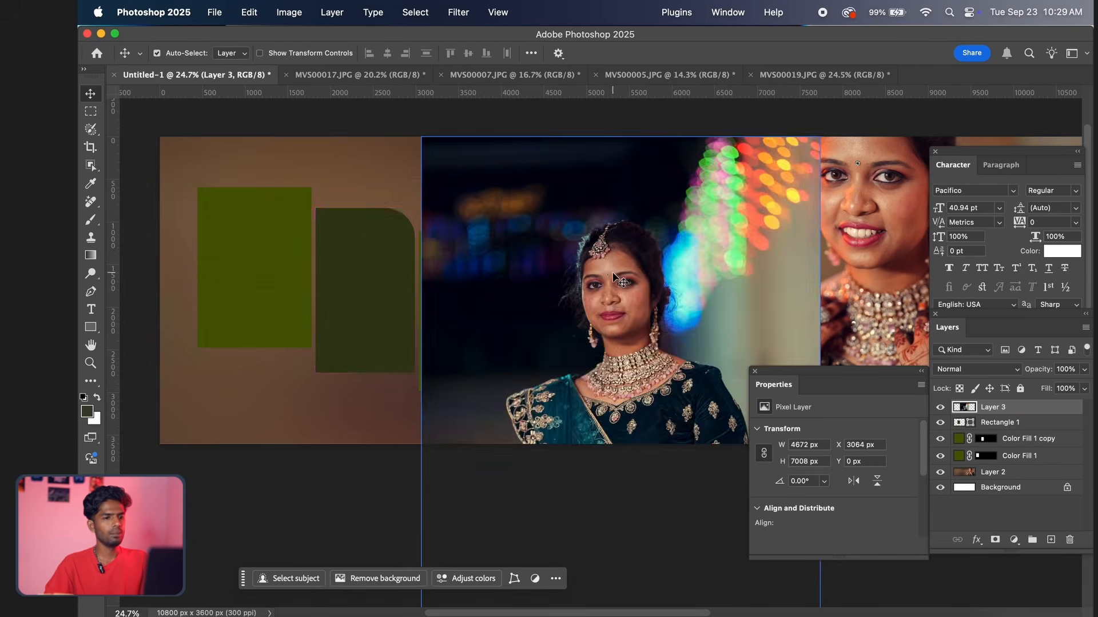
Move the pasted photo over the rounded middle frame, clip it to that shape and shift it within the frame
drag(555, 212, 364, 180)
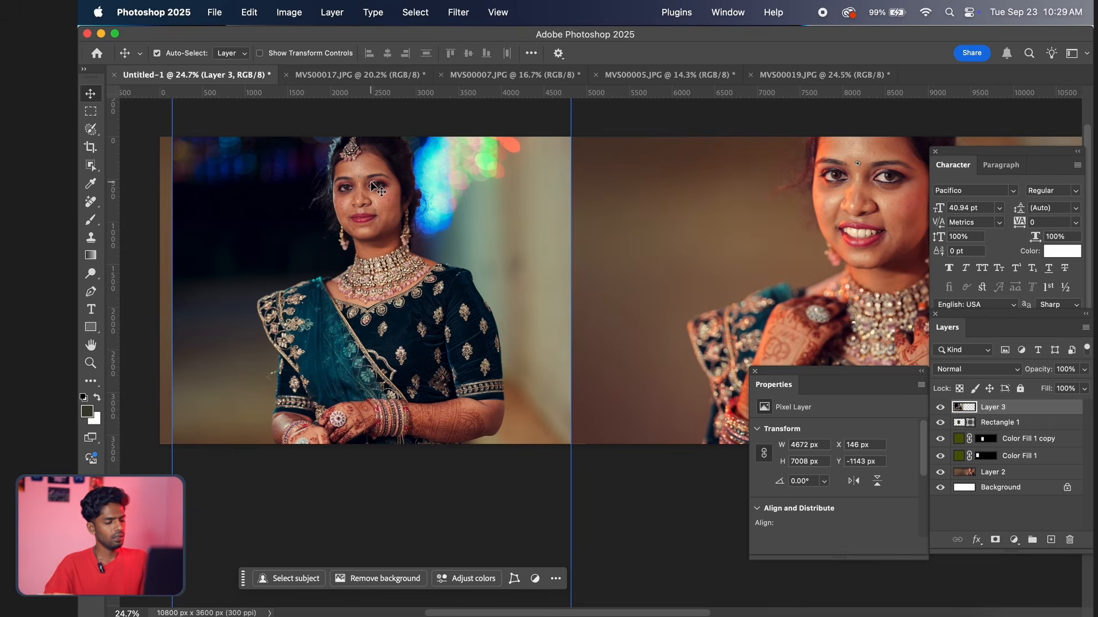
key(alt+super+g)
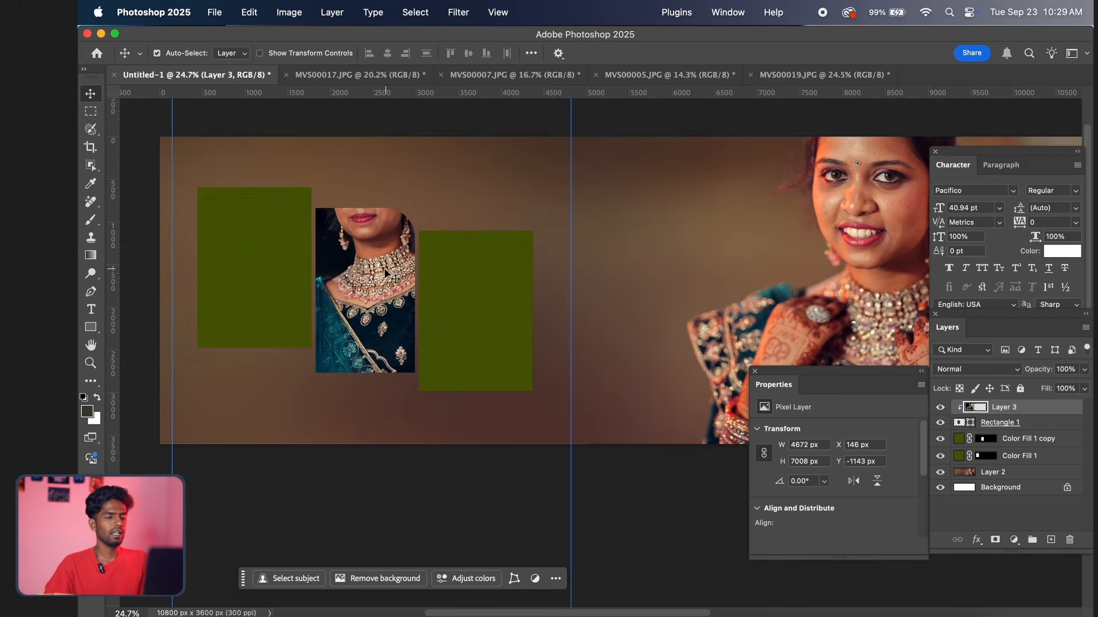
drag(401, 261, 395, 263)
click(439, 250)
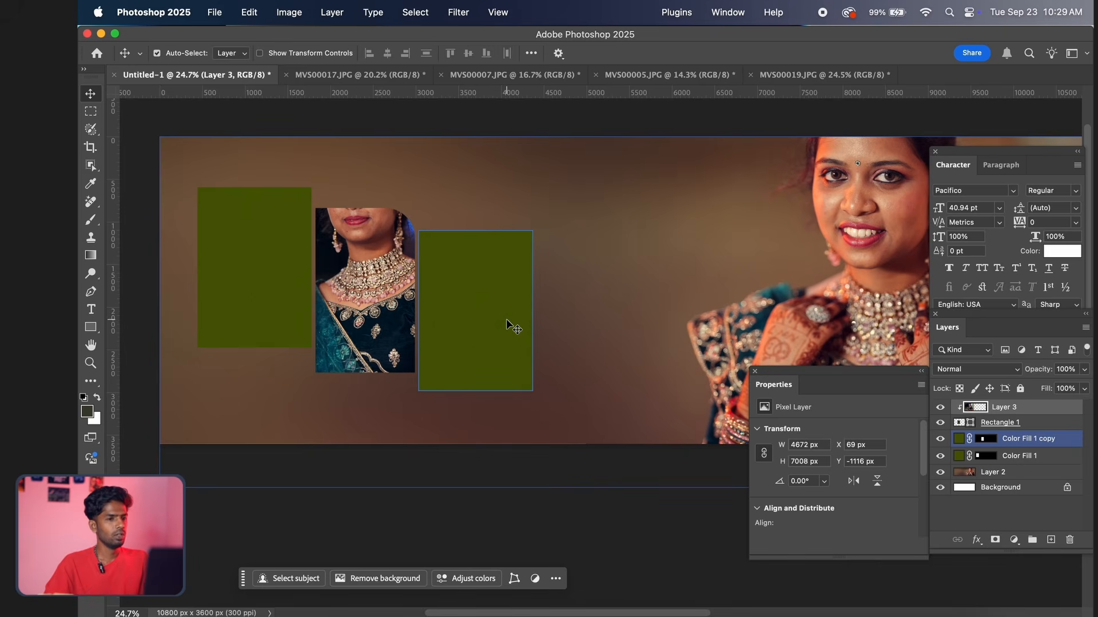
Scale the photo clipped in the rounded middle frame down to about 1533 x 2298 px and reposition it within the frame
key(super+t)
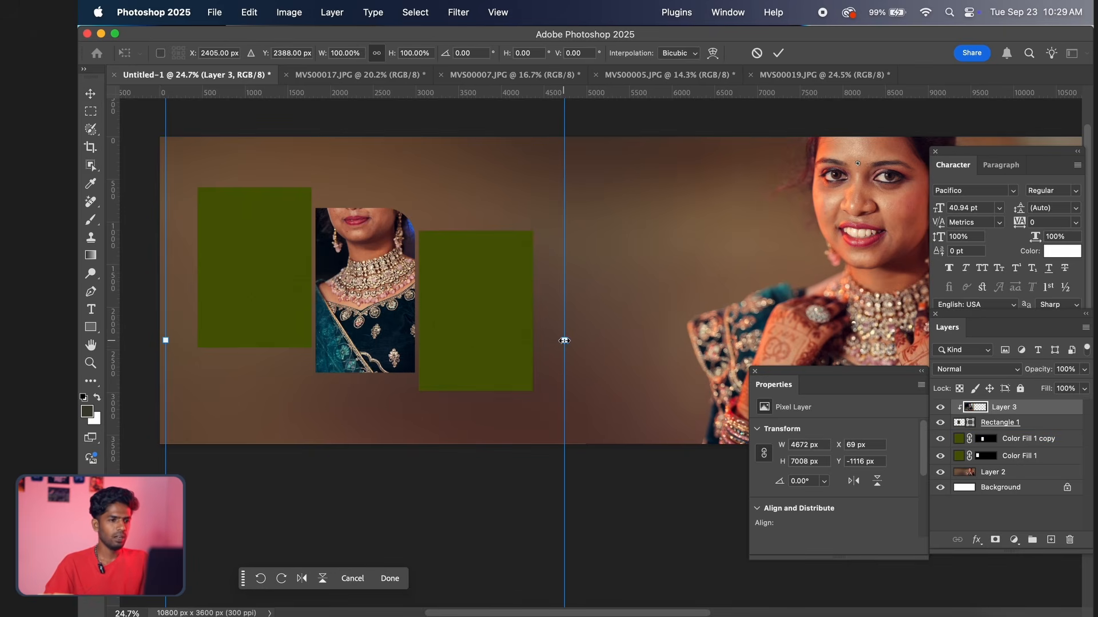
drag(565, 340, 407, 294)
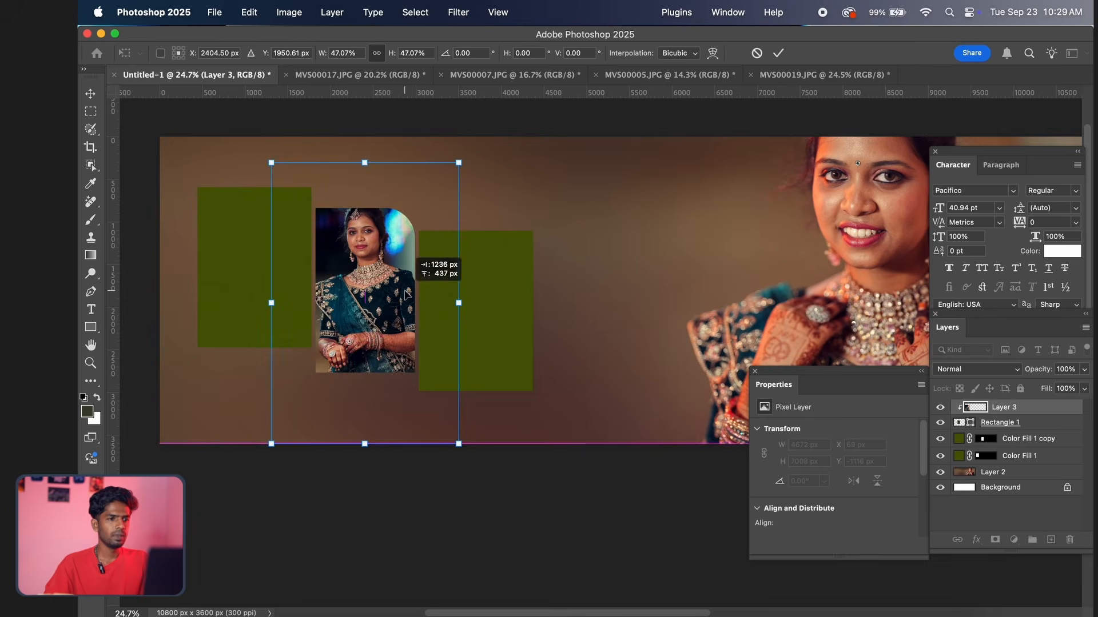
drag(364, 162, 365, 208)
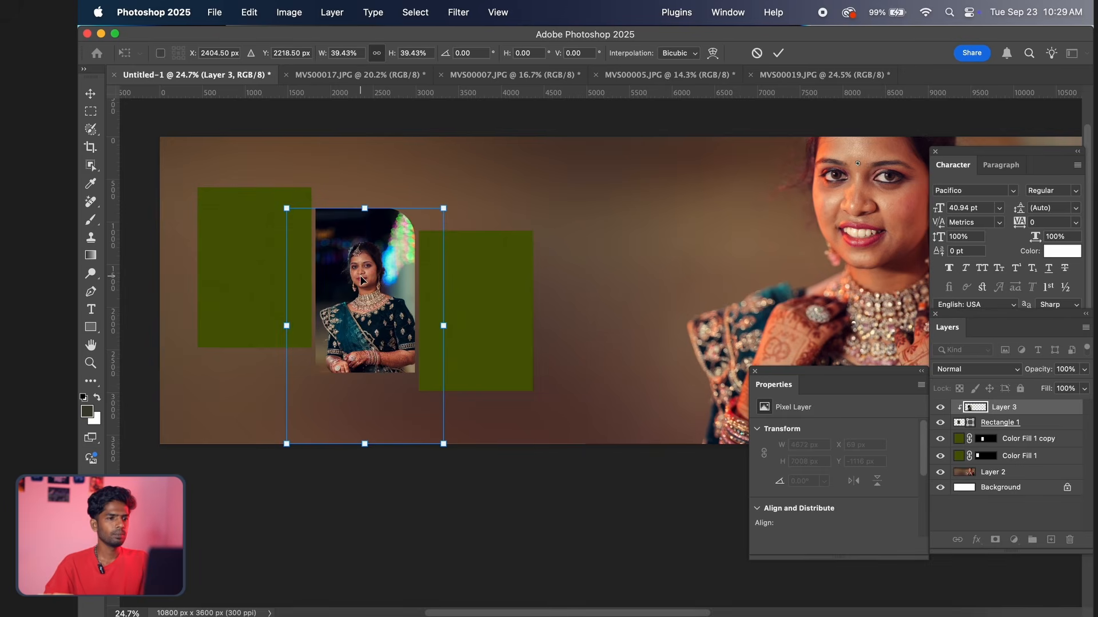
drag(361, 280, 361, 238)
drag(365, 167, 365, 204)
drag(354, 269, 355, 254)
key(Return)
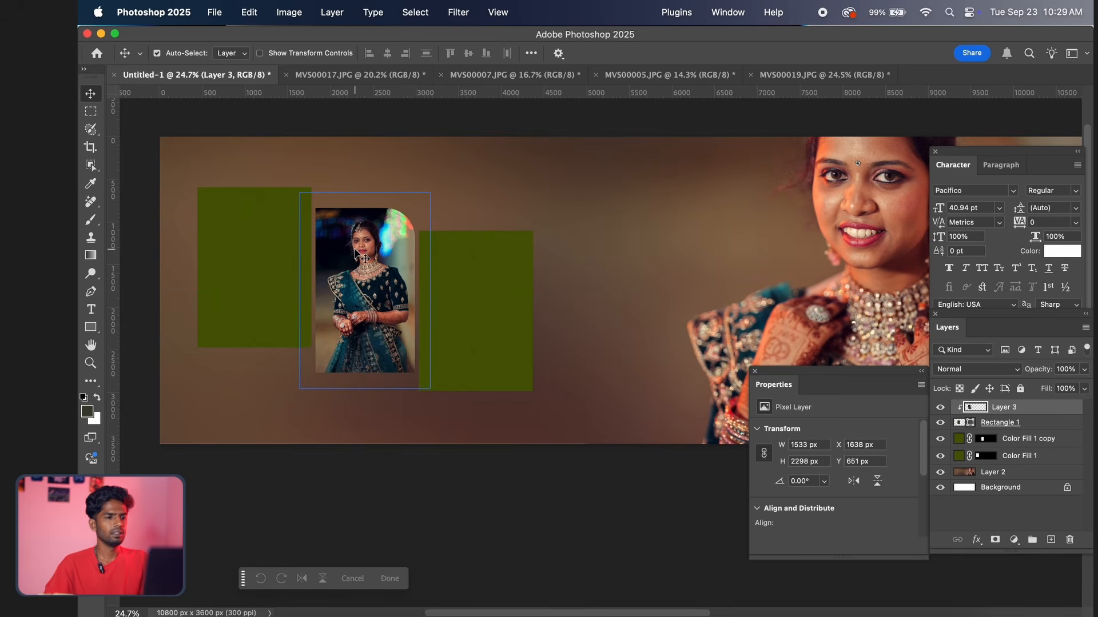
Make the right green frame's layer, Color Fill 1 copy, the active layer
scroll(357, 254, up, 3)
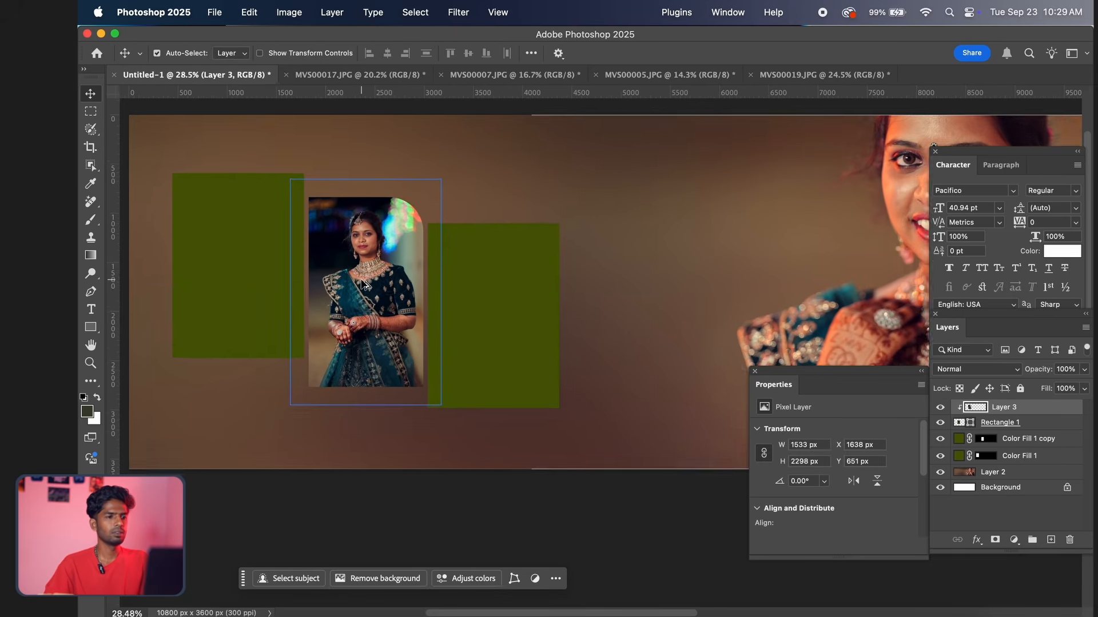
scroll(363, 284, up, 1)
click(428, 292)
click(505, 298)
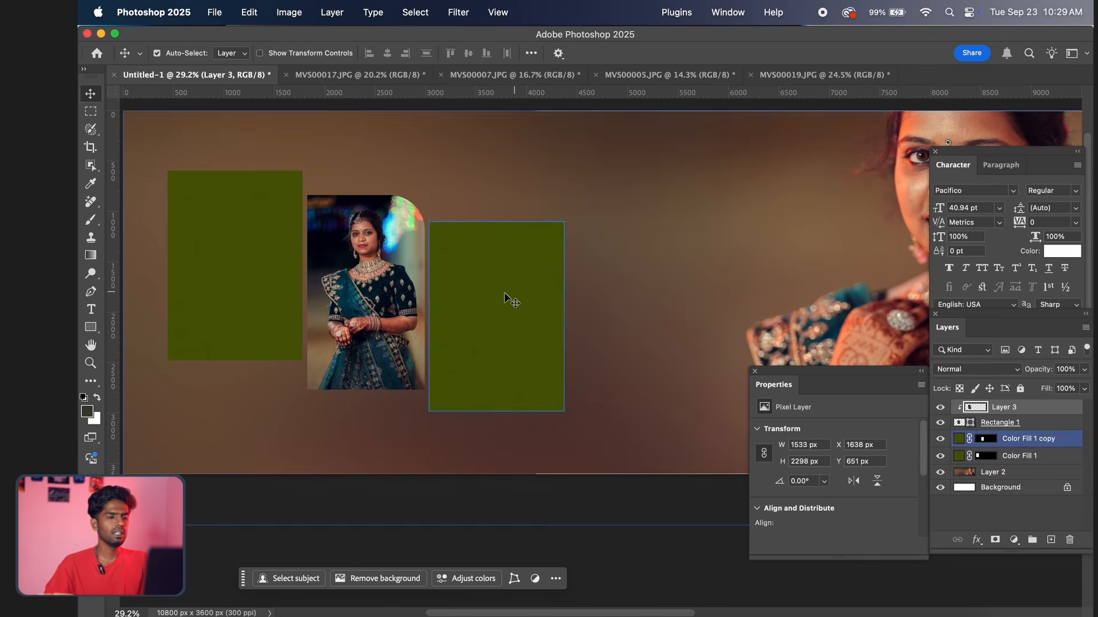
click(536, 301)
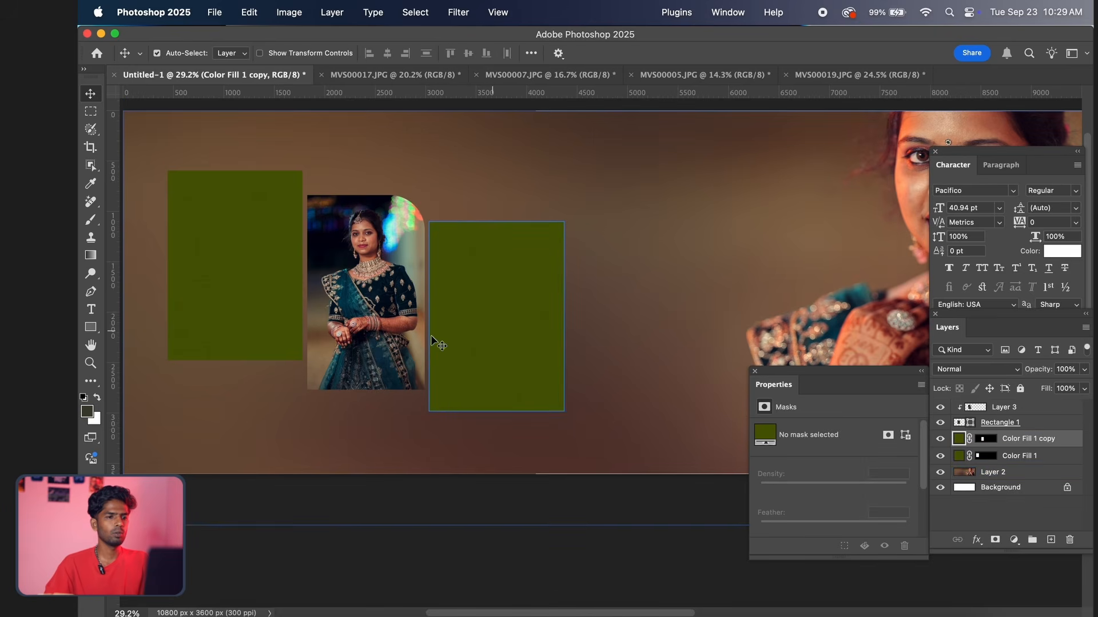
Grade MVS00005.JPG in the Camera Raw Filter by applying the previous settings and raising the exposure to +0.70
click(649, 76)
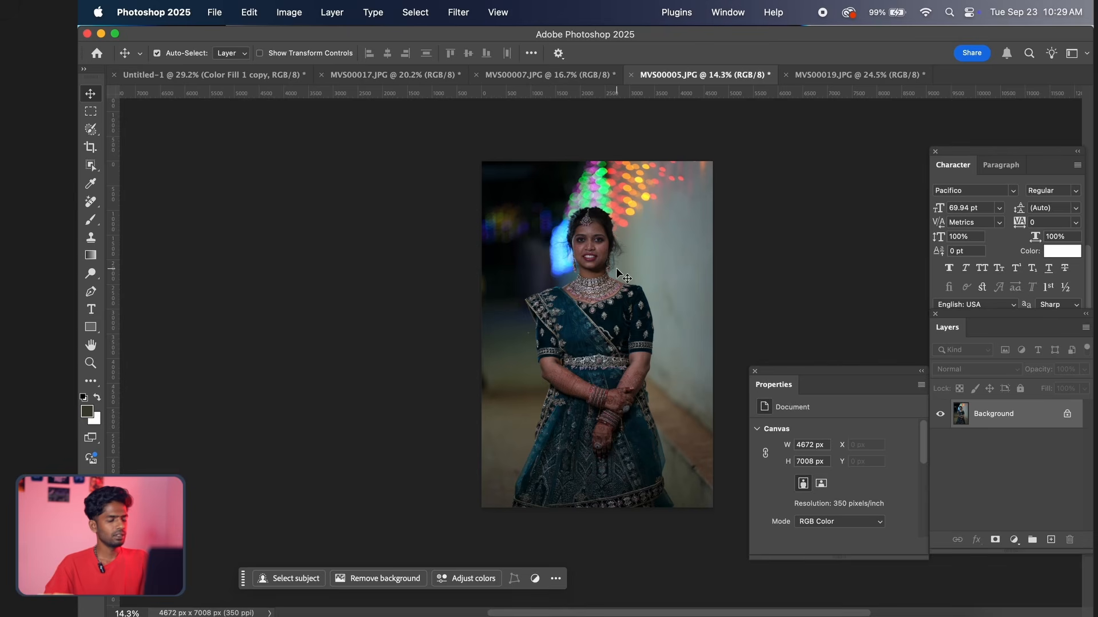
key(super+shift+a)
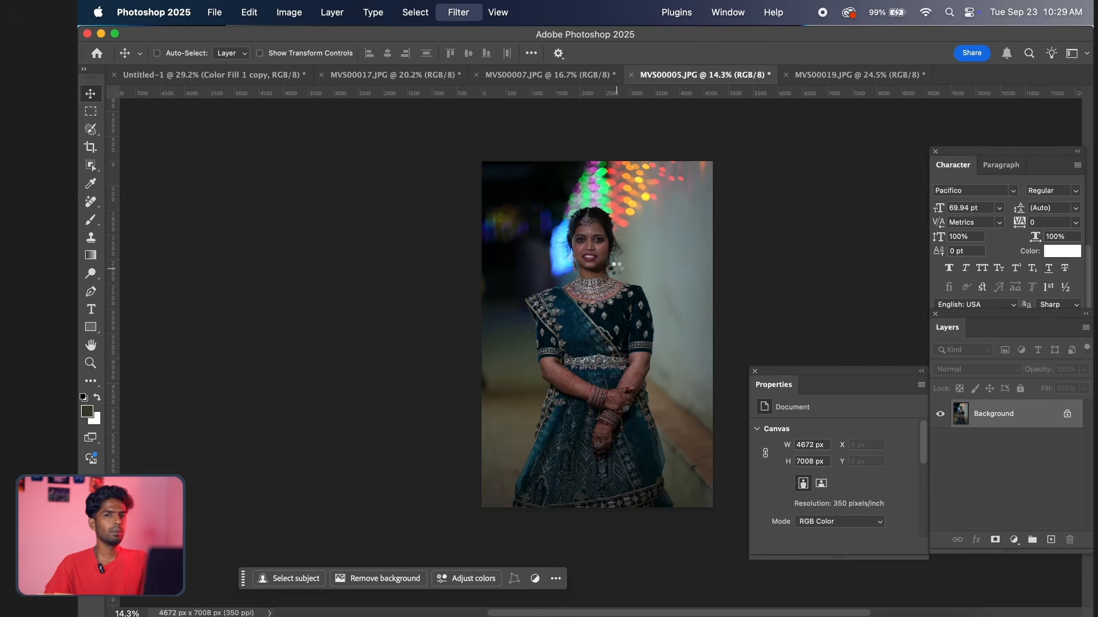
click(1080, 202)
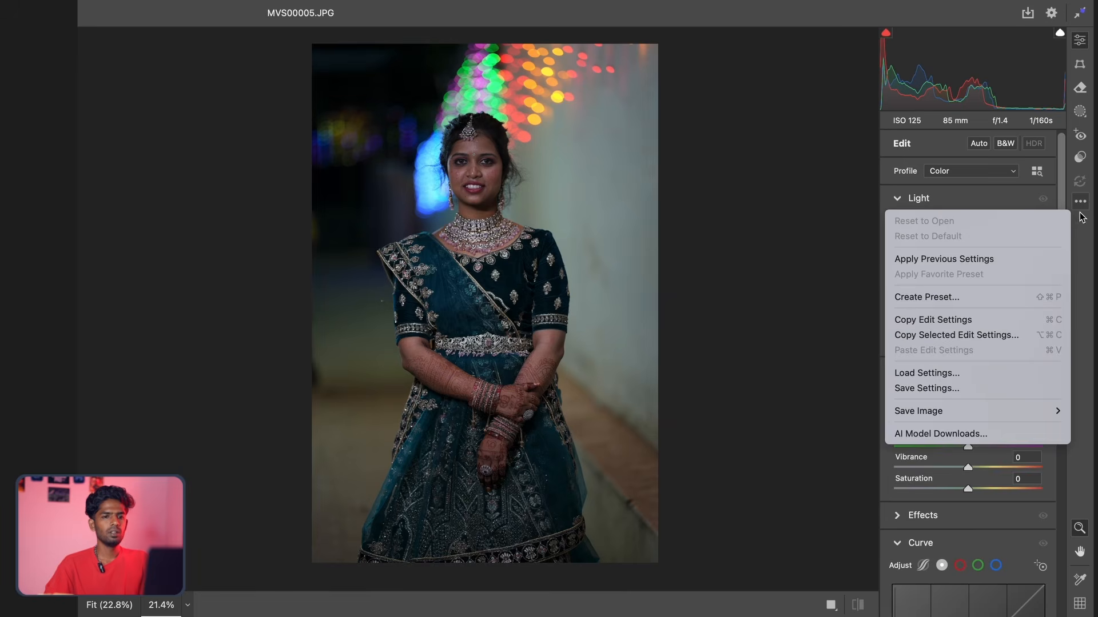
click(941, 255)
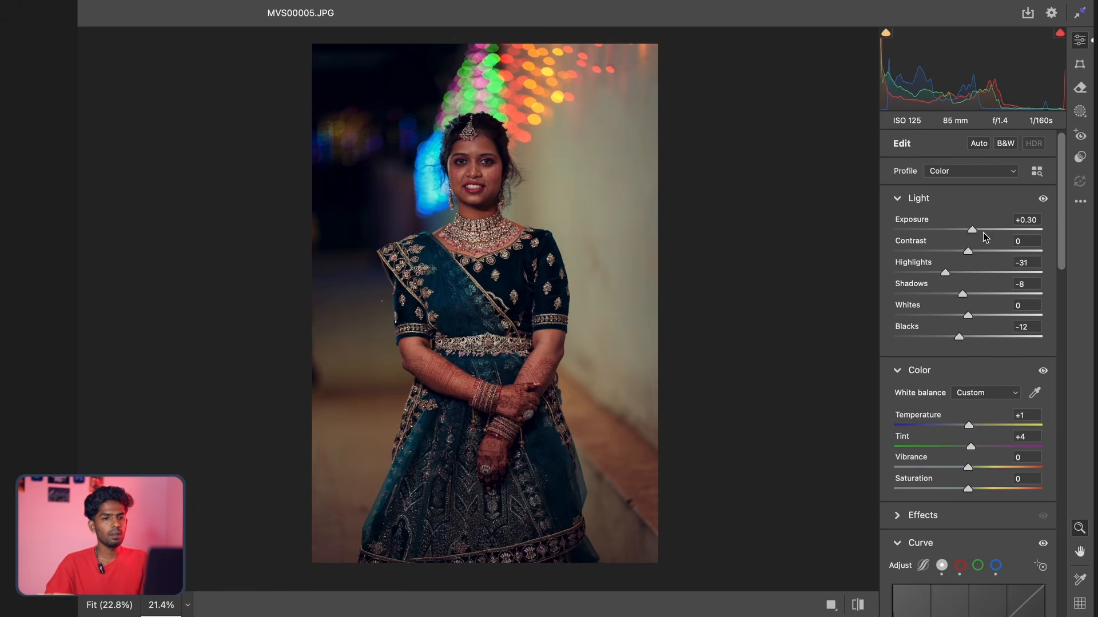
drag(976, 232, 983, 231)
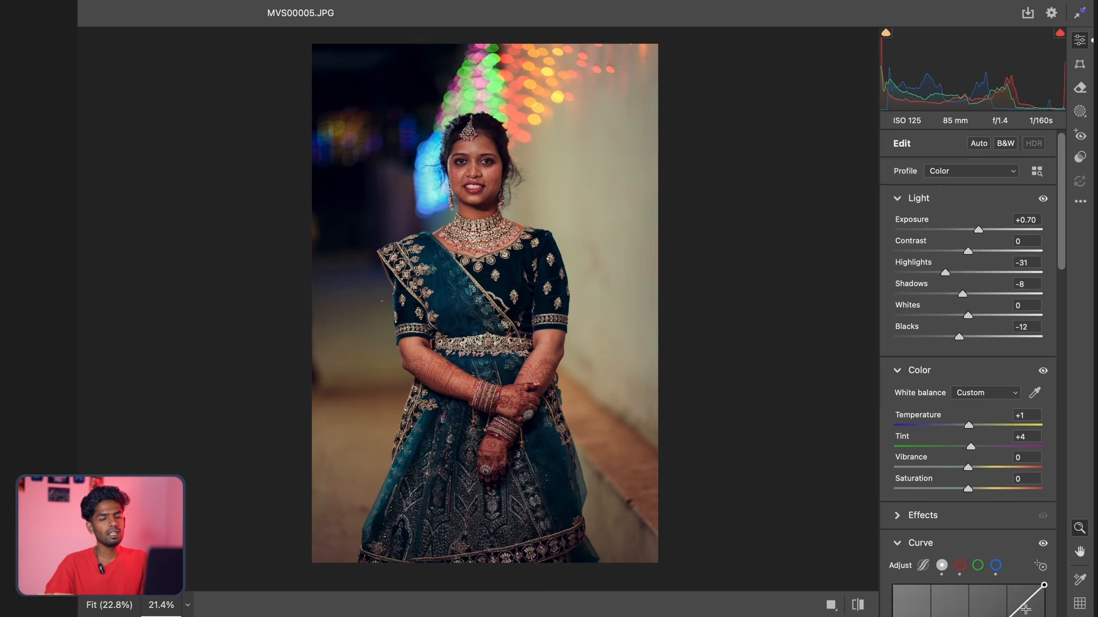
key(Return)
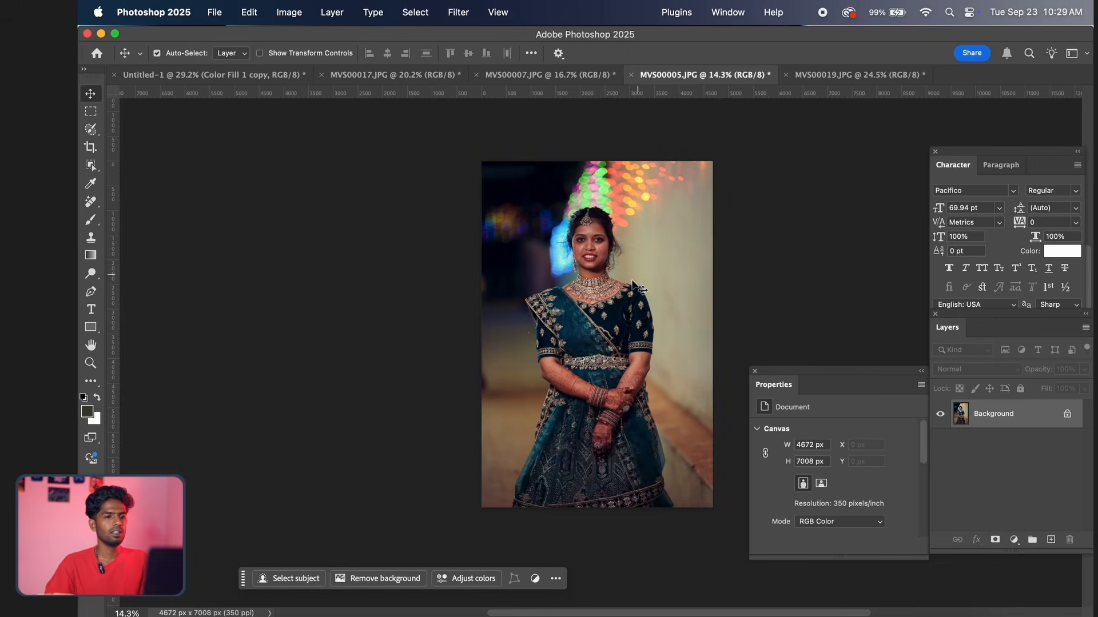
Brighten MVS00005.JPG slightly with an RGB Curves adjustment, using a point at input 156 and output 168
scroll(629, 290, up, 1)
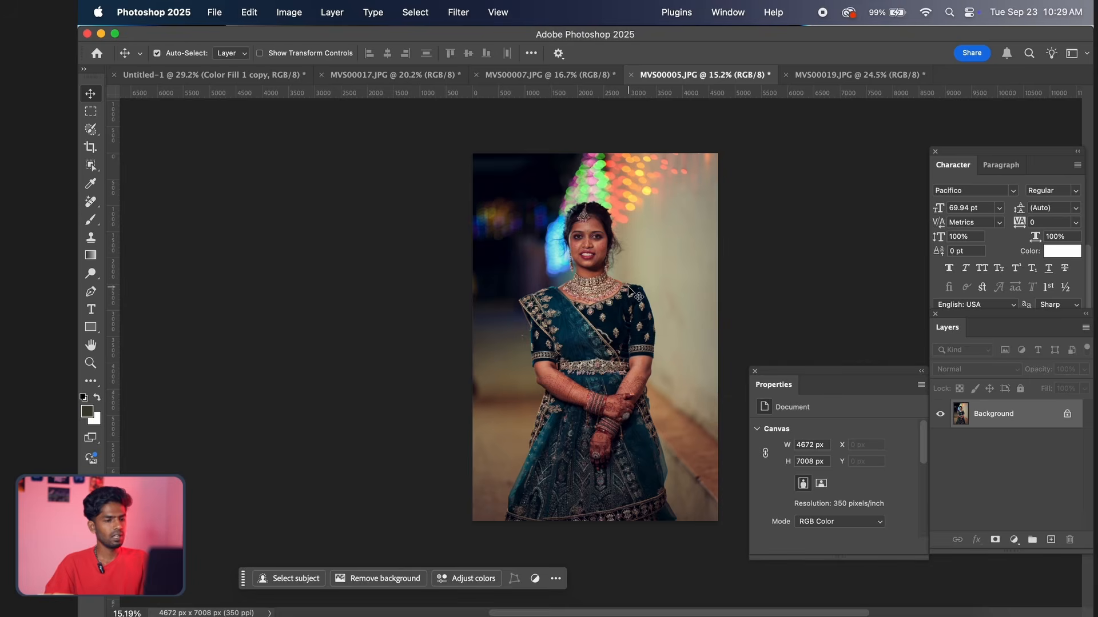
key(super+m)
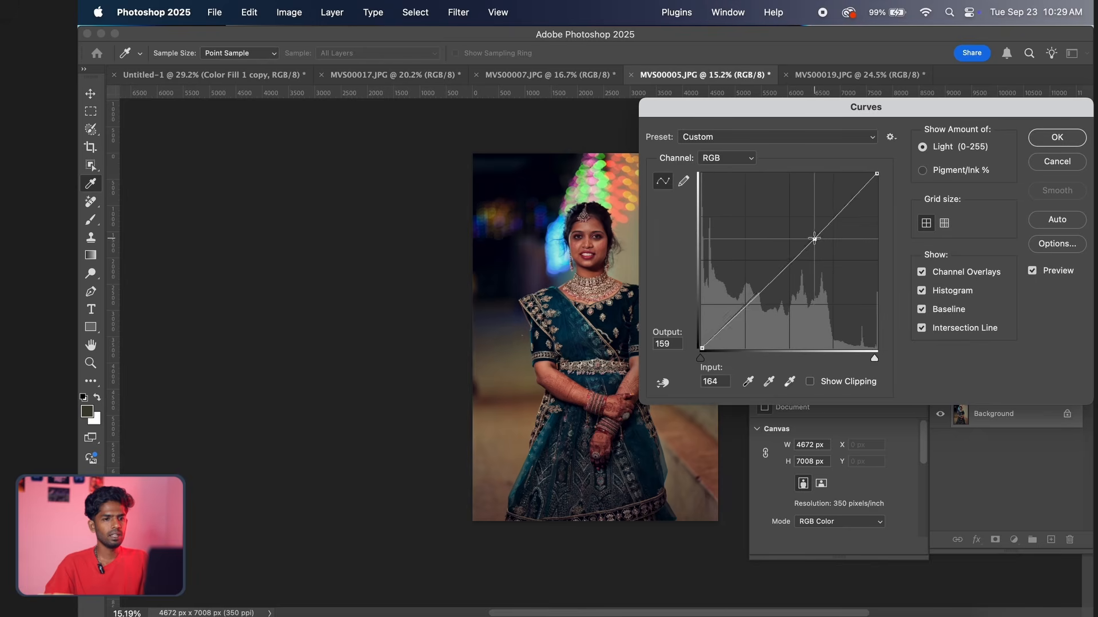
drag(814, 238, 809, 233)
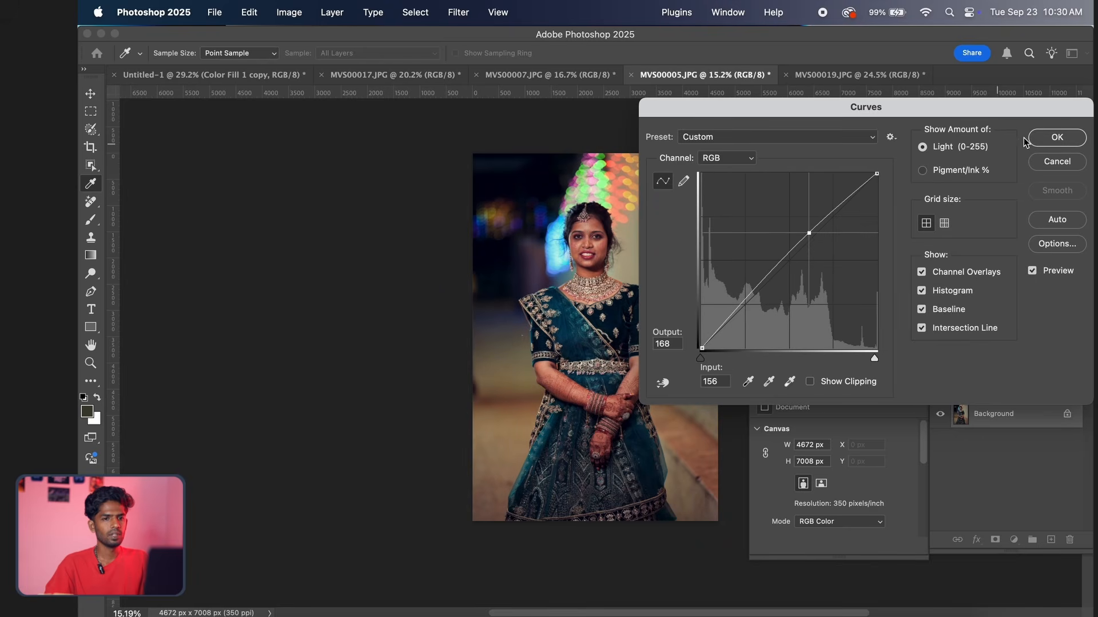
click(1049, 138)
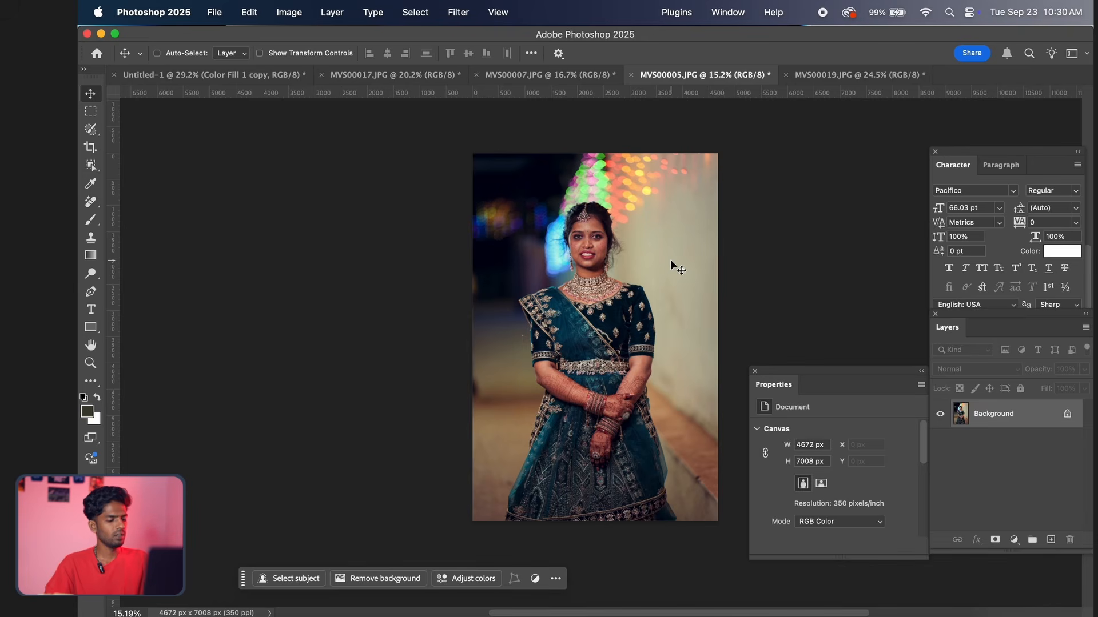
Copy the entire MVS00005.JPG photo and paste it into the Untitled-1 spread directly above the Color Fill 1 copy layer
key(super+a)
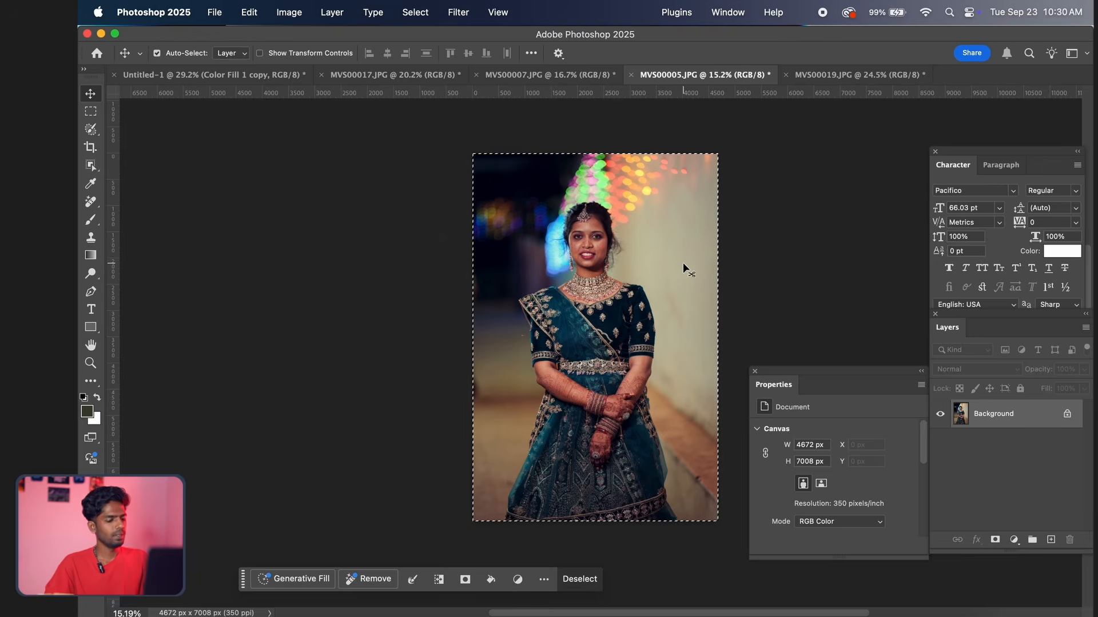
key(ctrl+Tab)
key(ctrl+Tab)
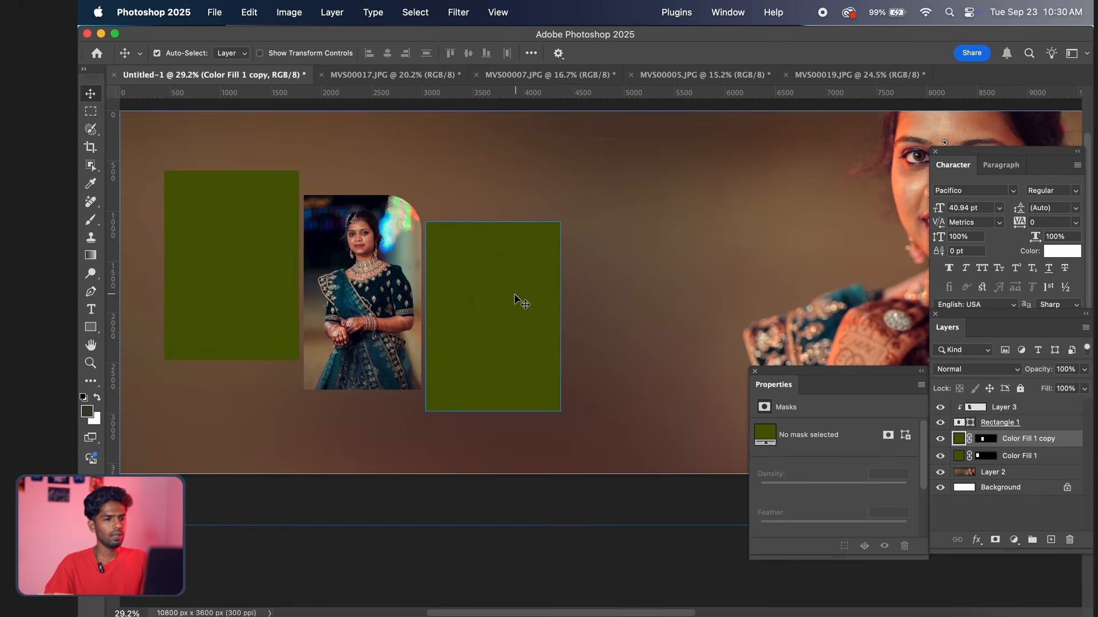
click(475, 219)
click(478, 245)
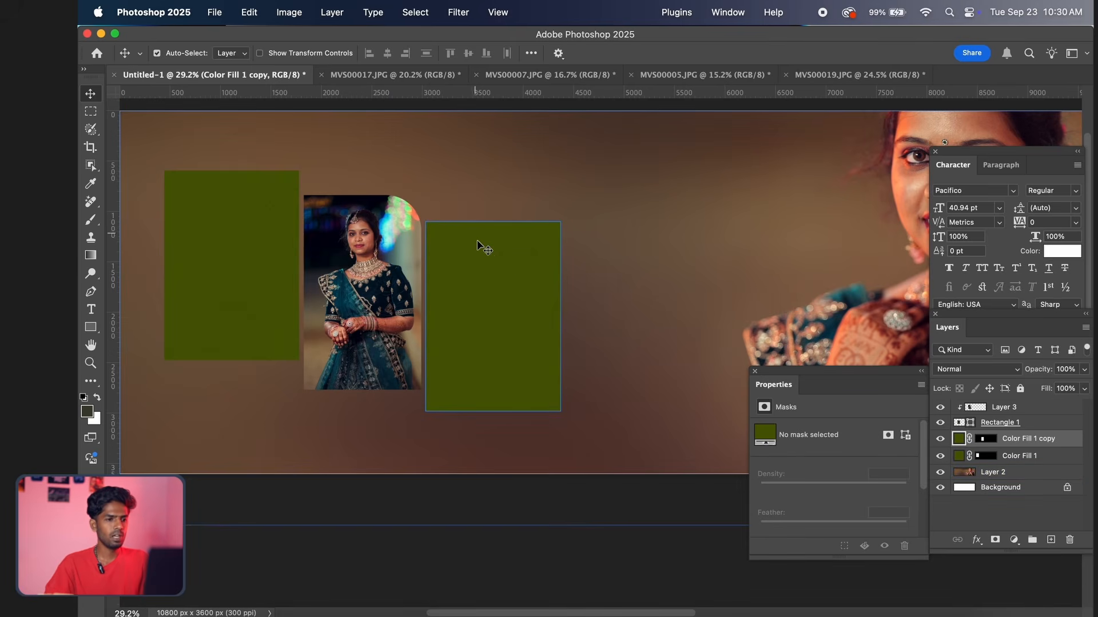
key(super+v)
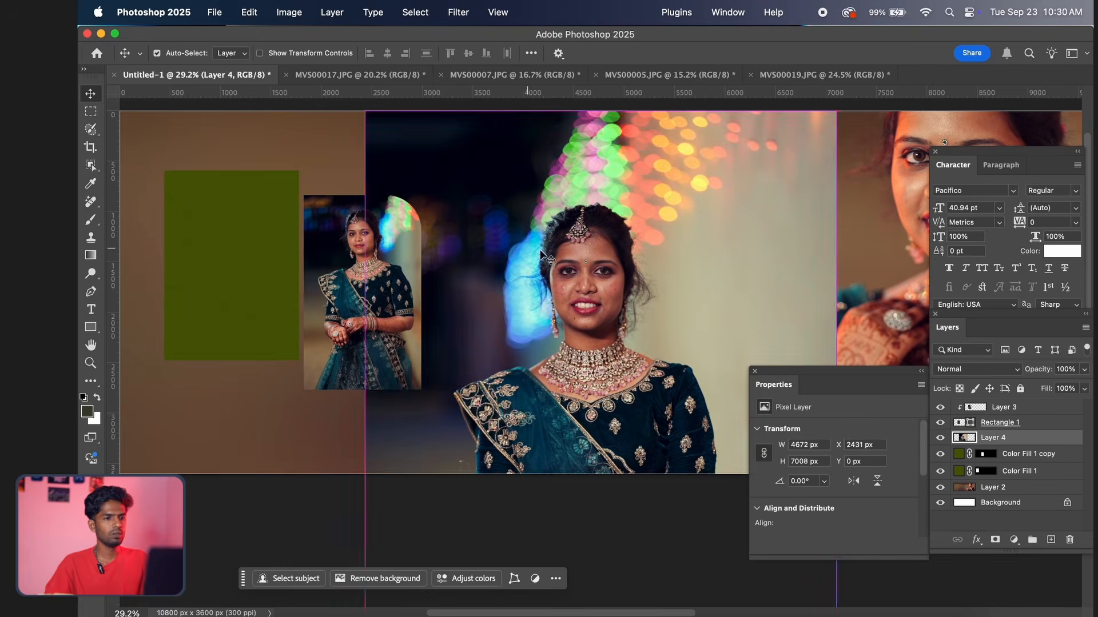
Move the pasted photo over the right frame, clip it to that frame's layer and shift it within the shape
drag(655, 278, 576, 239)
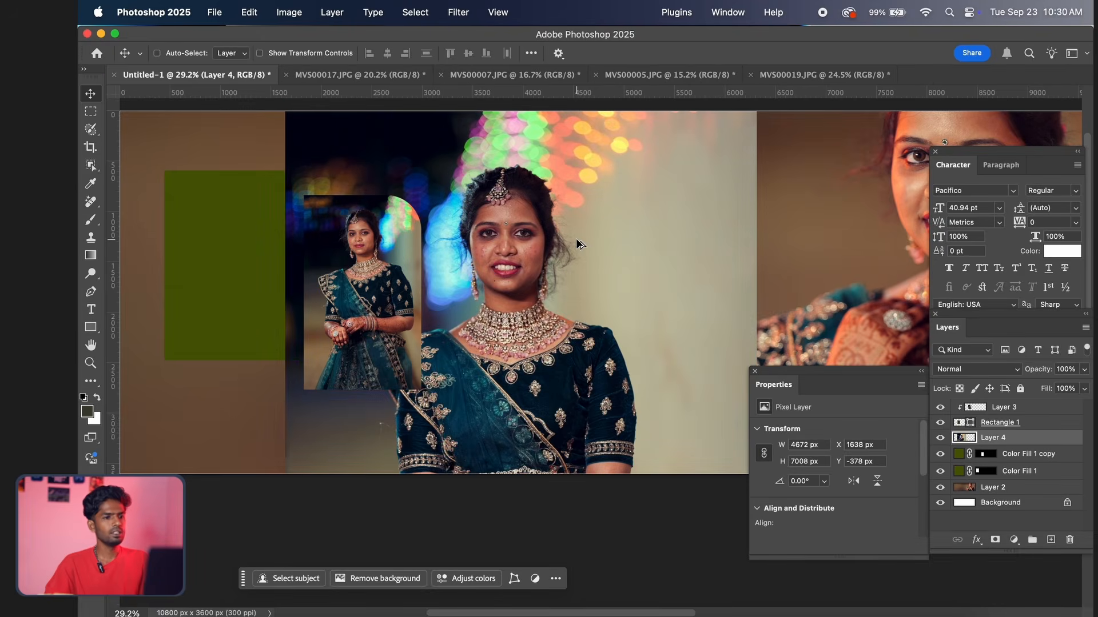
key(super+alt+g)
drag(548, 285, 532, 288)
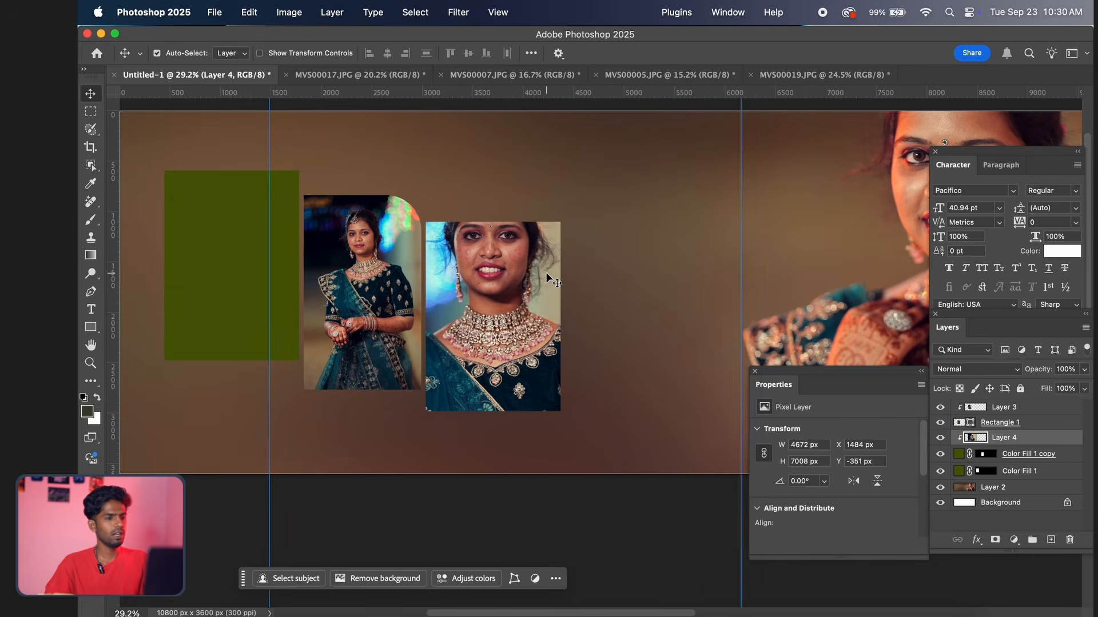
Scale the clipped photo in the right frame to about 31.25% and position it to cover the frame
key(super+t)
drag(740, 426, 424, 429)
drag(378, 363, 507, 277)
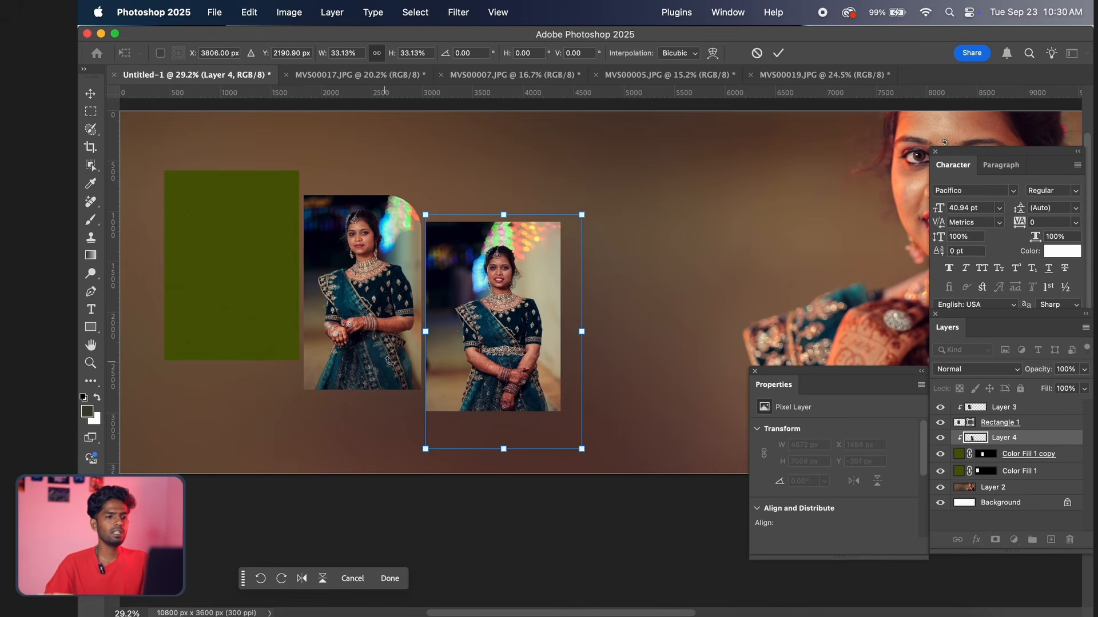
drag(472, 343, 467, 342)
drag(572, 450, 563, 438)
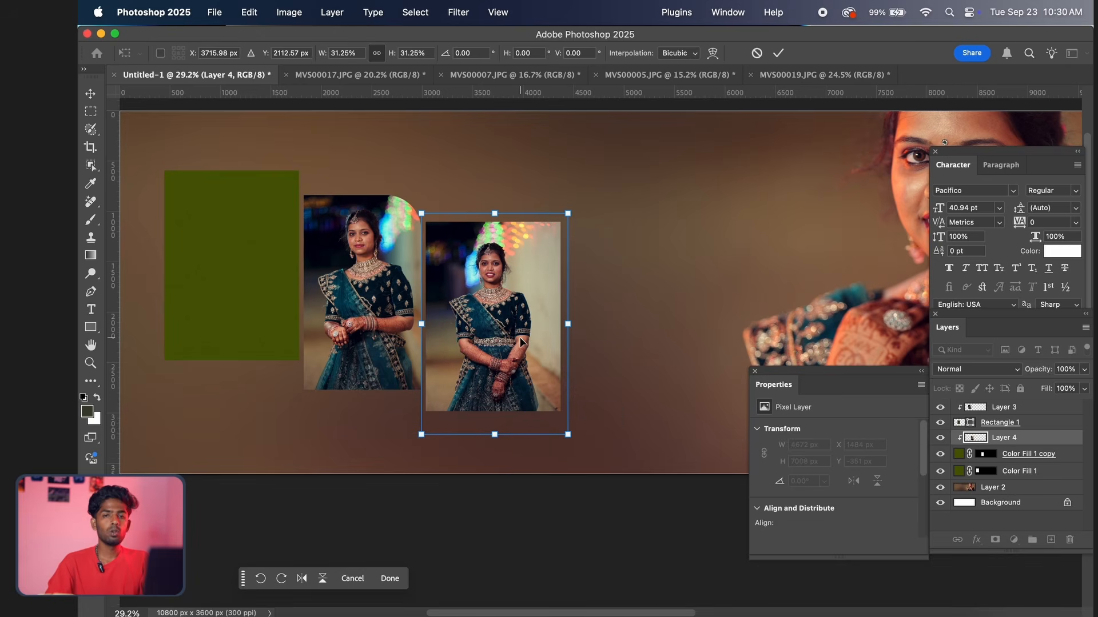
Nudge the photo in the right frame up by about 24 px and accept the transform
key(Up)
key(Up)
key(Up)
key(Up)
key(Up)
key(Up)
key(Up)
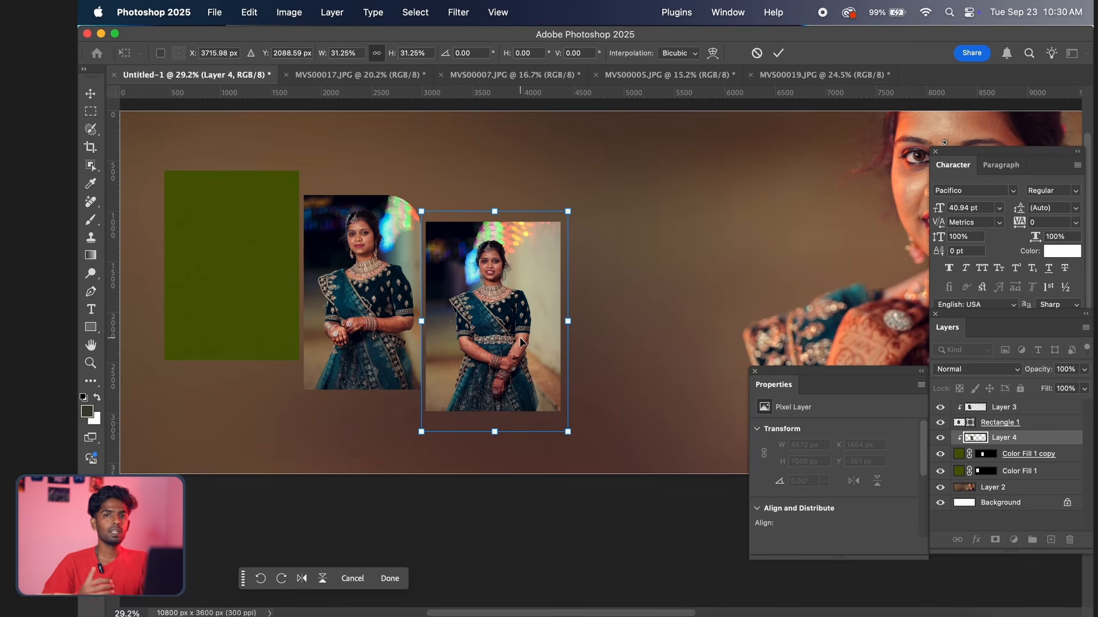
key(Return)
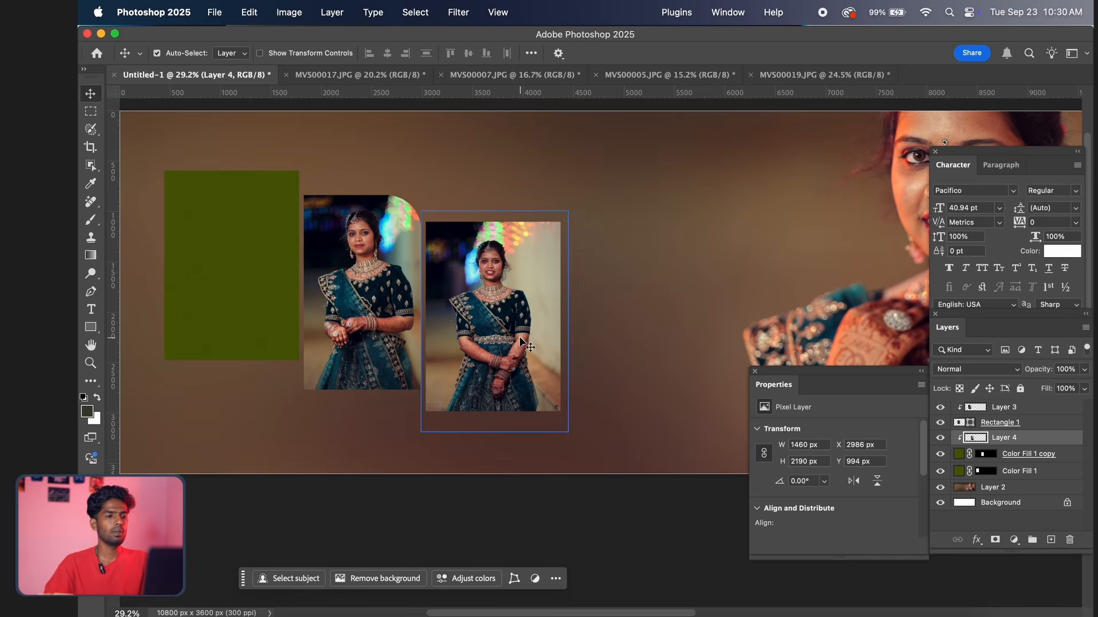
Select the remaining green frame's layer, Color Fill 1, at the spread's left side
click(411, 318)
scroll(409, 318, down, 2)
drag(371, 323, 462, 319)
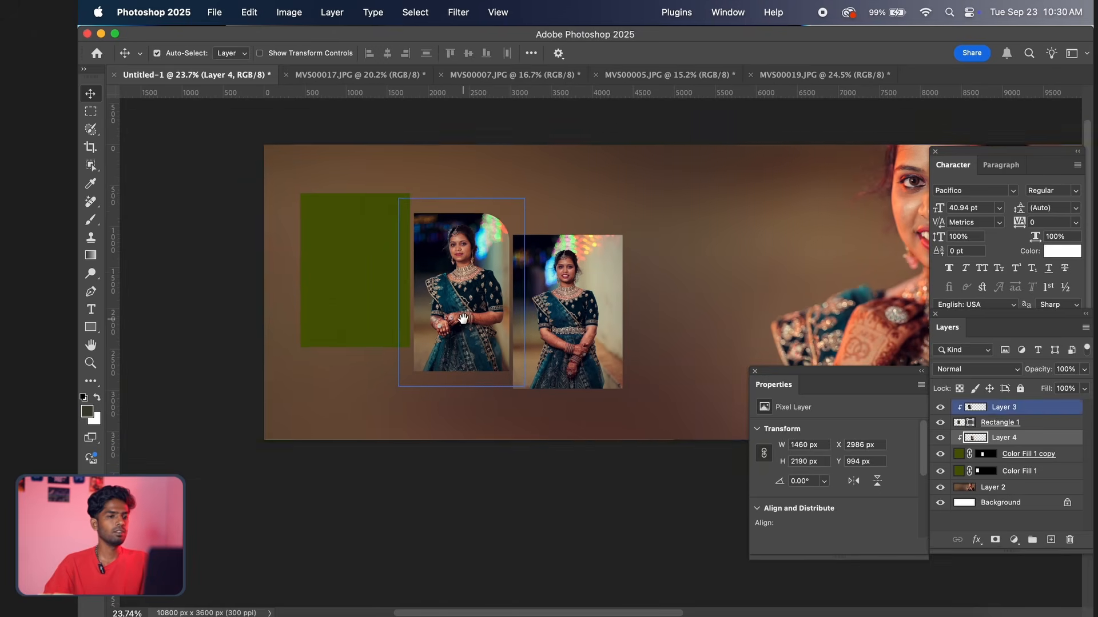
click(340, 287)
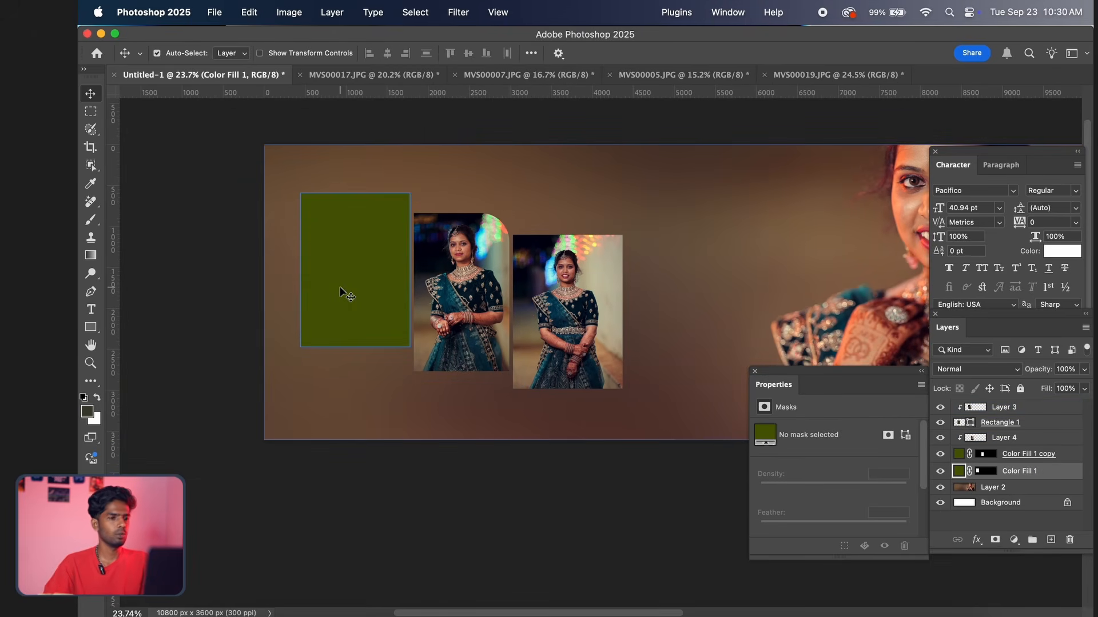
Grade MVS00019.JPG in the Camera Raw Filter by applying the previous settings and setting the exposure to +0.40
click(820, 74)
scroll(556, 293, down, 3)
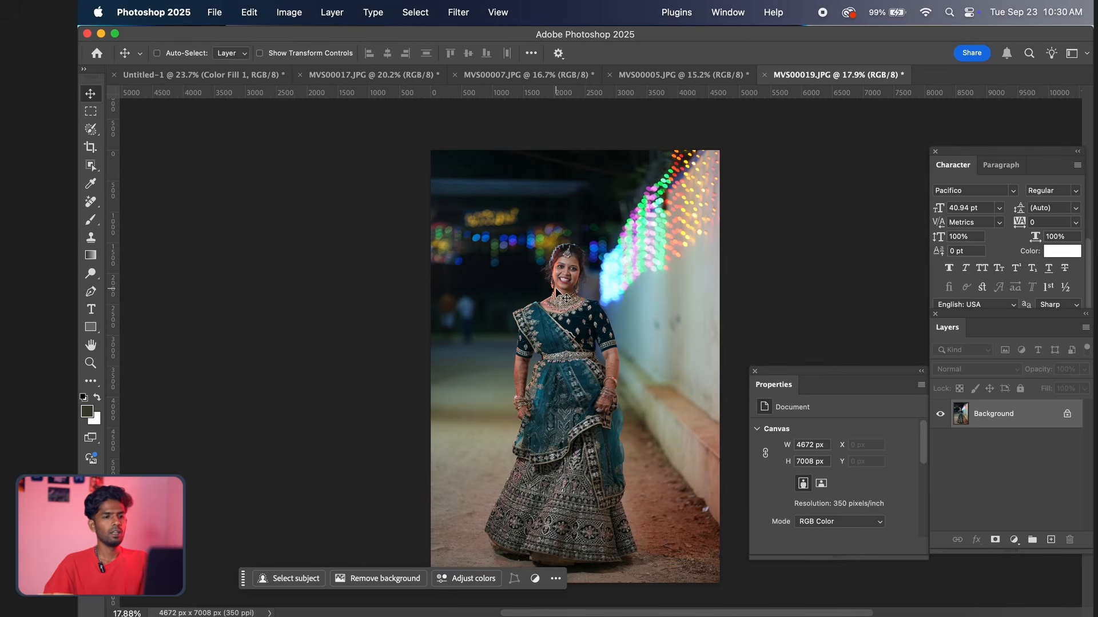
key(super+shift+a)
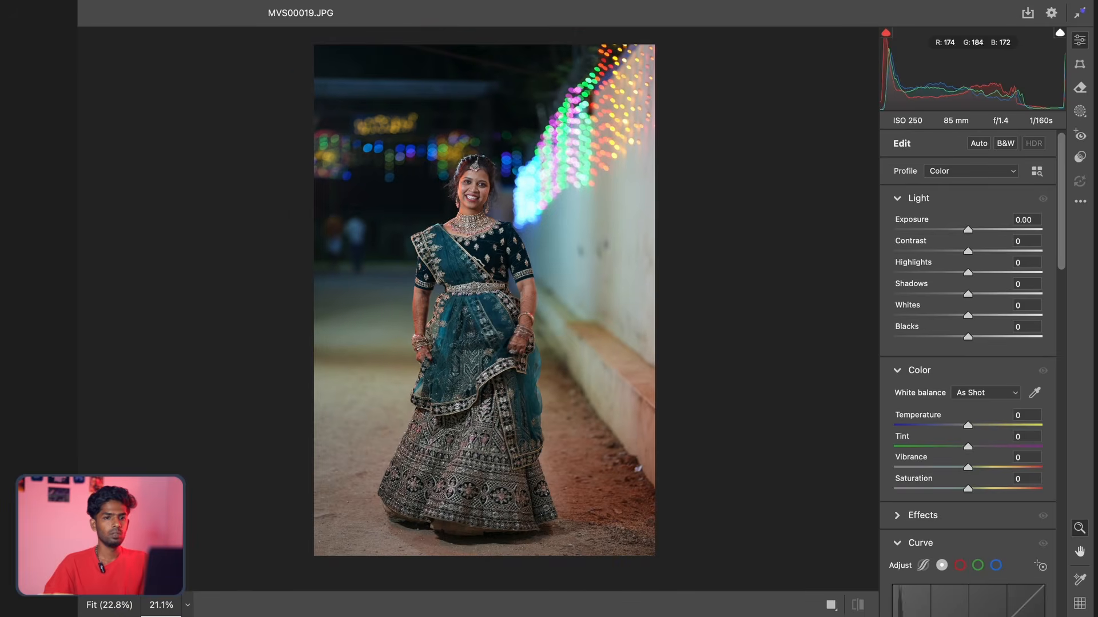
click(1080, 201)
click(997, 267)
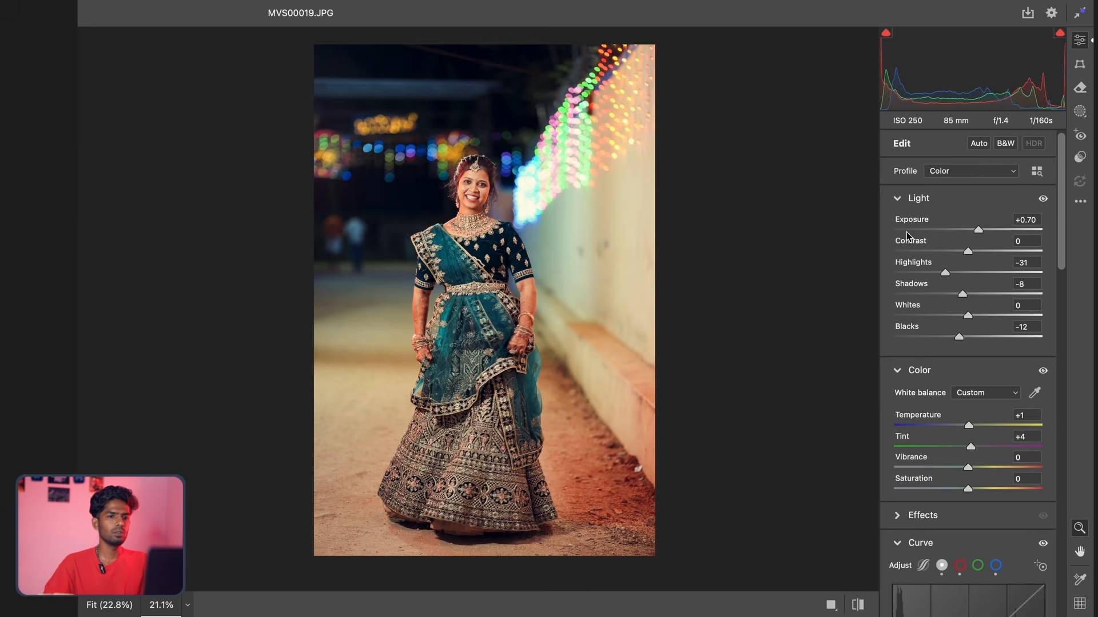
drag(974, 231, 972, 232)
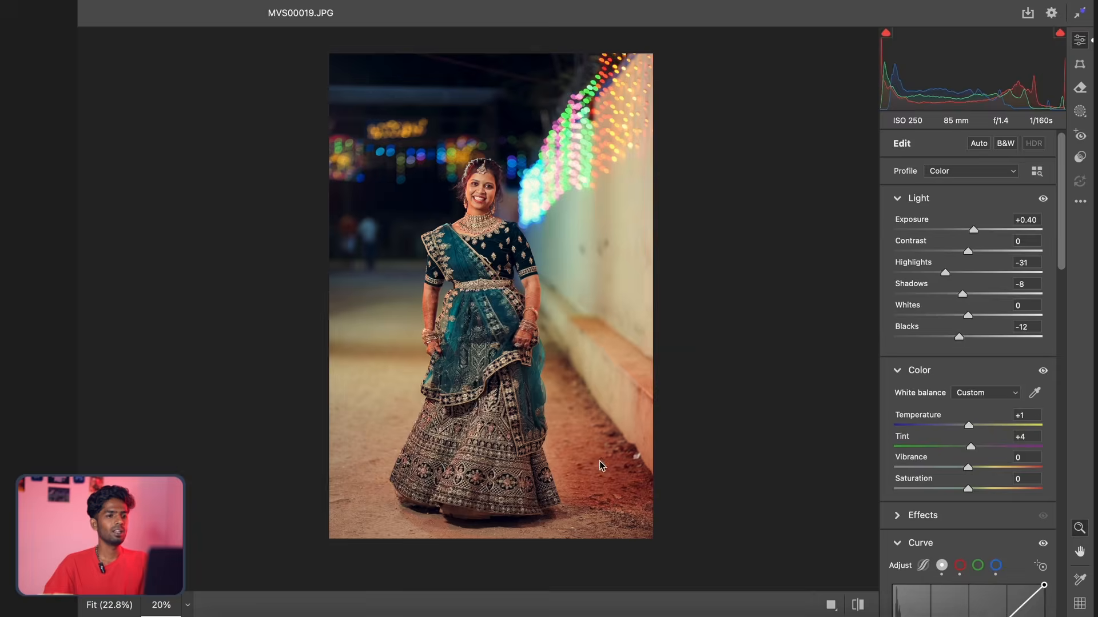
key(Return)
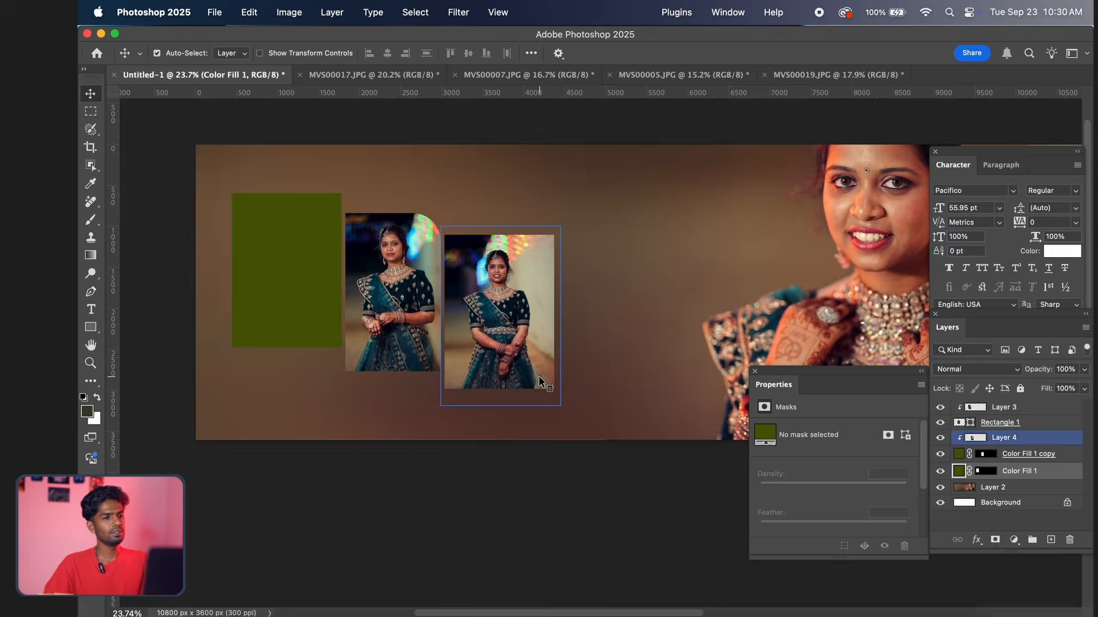
Select and copy the entire MVS00019.JPG photo, and return to the Untitled-1 spread
key(ctrl+Tab)
key(ctrl+Tab)
key(ctrl+Tab)
key(ctrl+Tab)
key(ctrl+Tab)
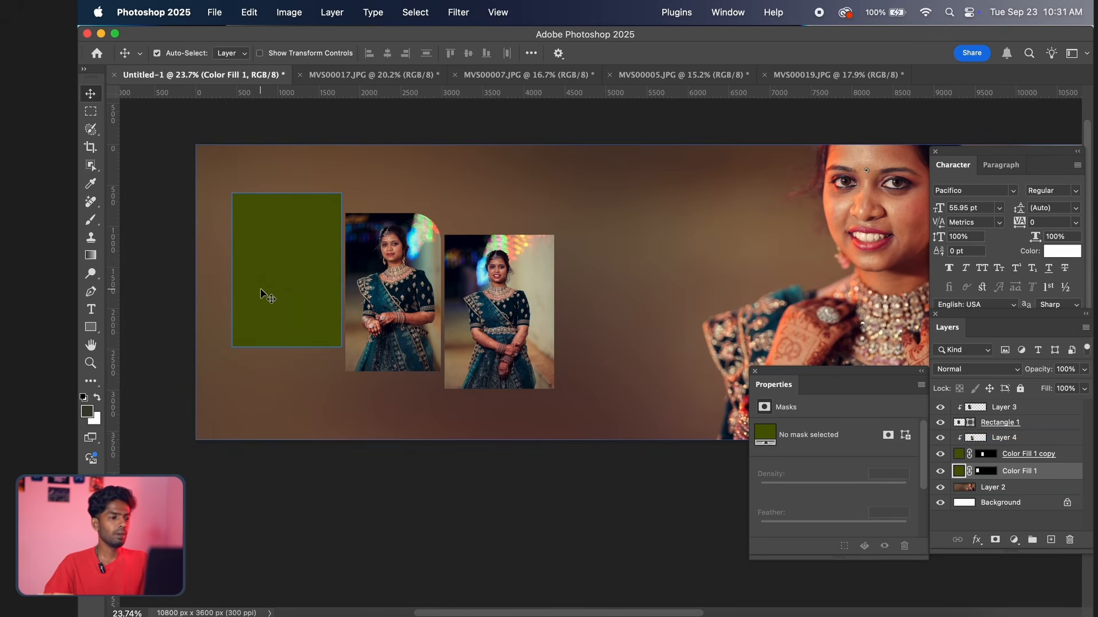
Paste the copied photo, move it over the leftmost green frame, and clip it to the Color Fill 1 layer
key(super+v)
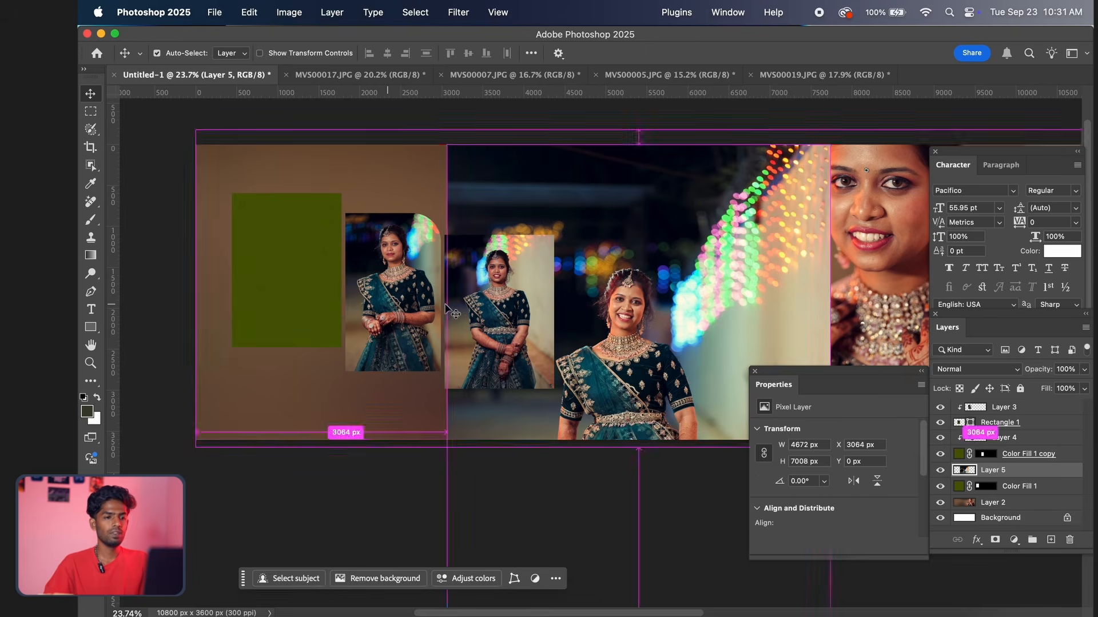
drag(554, 196, 301, 196)
key(super)
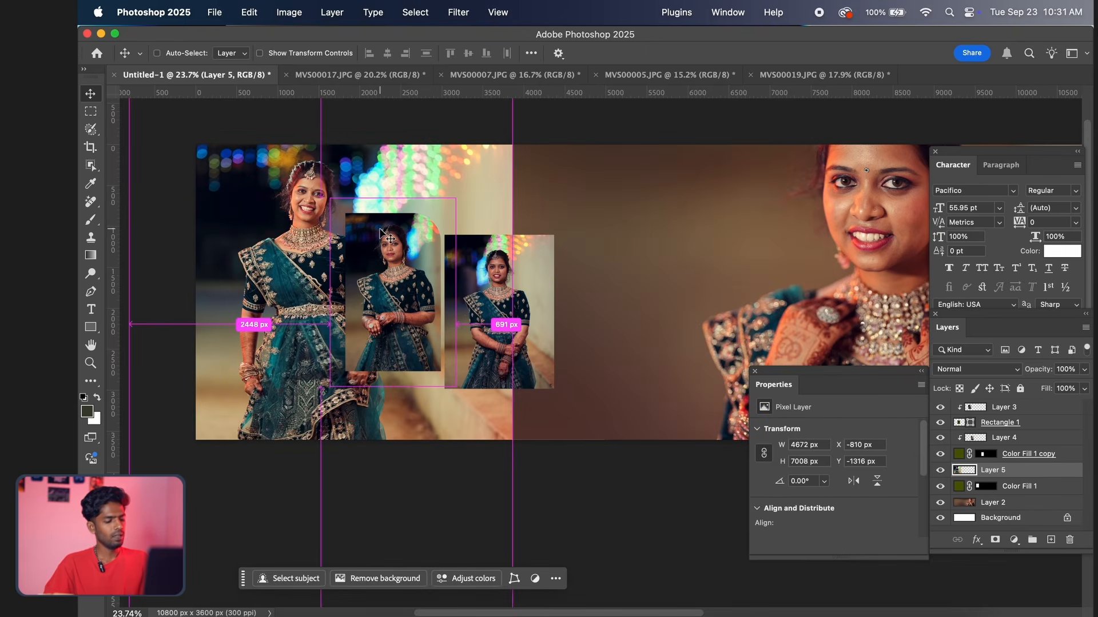
key(alt+super+g)
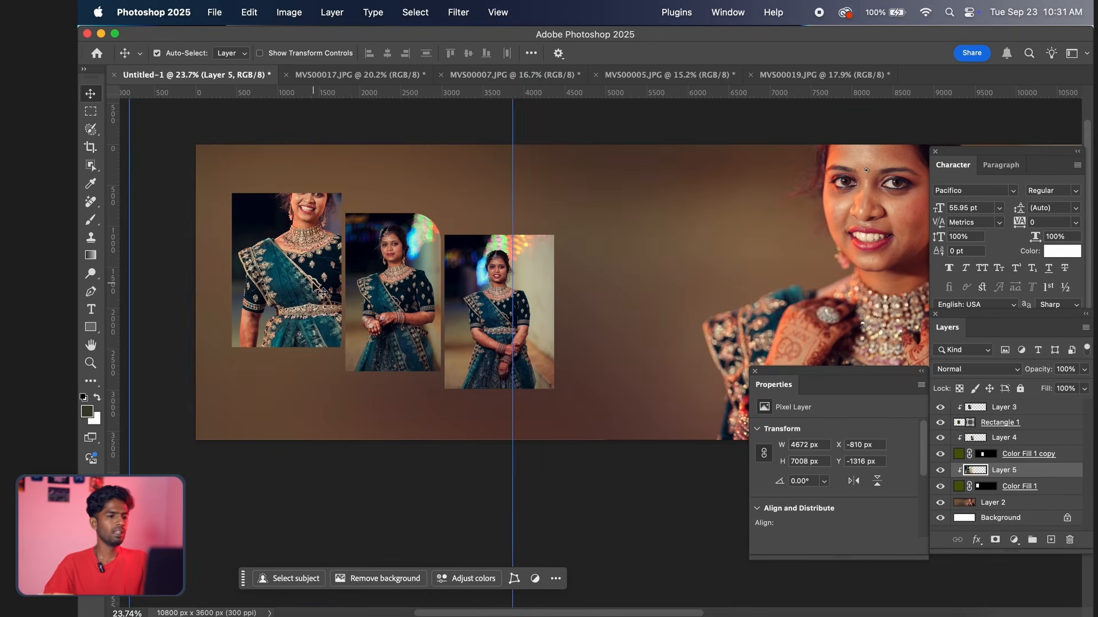
Scale the clipped photo to about 1874 x 2811 px, position the bride inside the leftmost frame, and accept the transform
drag(313, 286, 279, 278)
key(super+t)
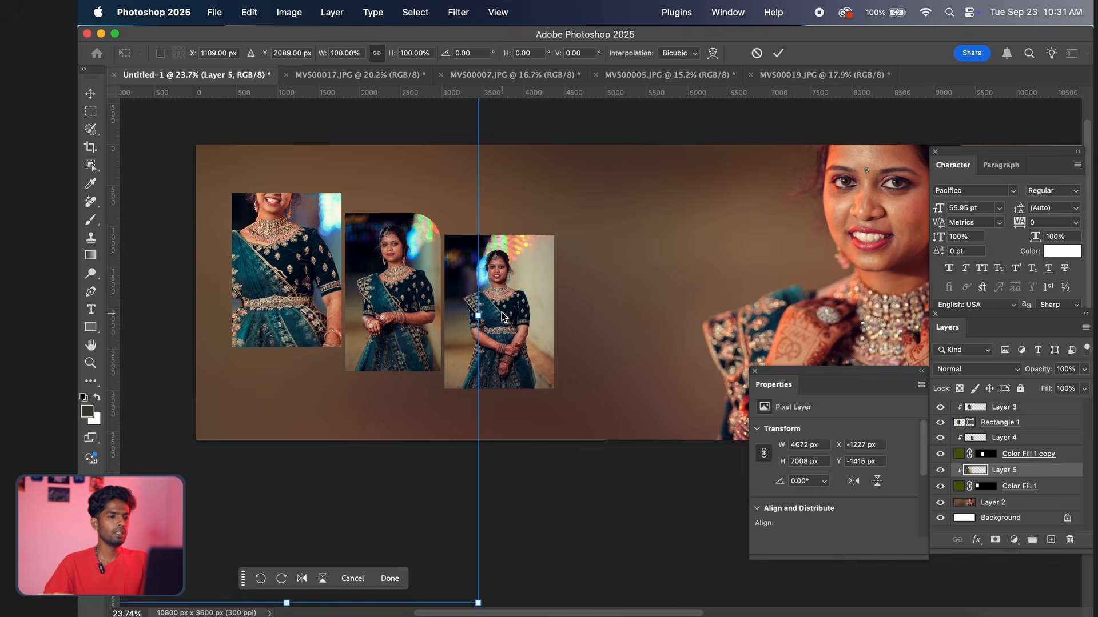
drag(479, 315, 248, 312)
drag(188, 283, 301, 256)
drag(299, 312, 299, 304)
key(Return)
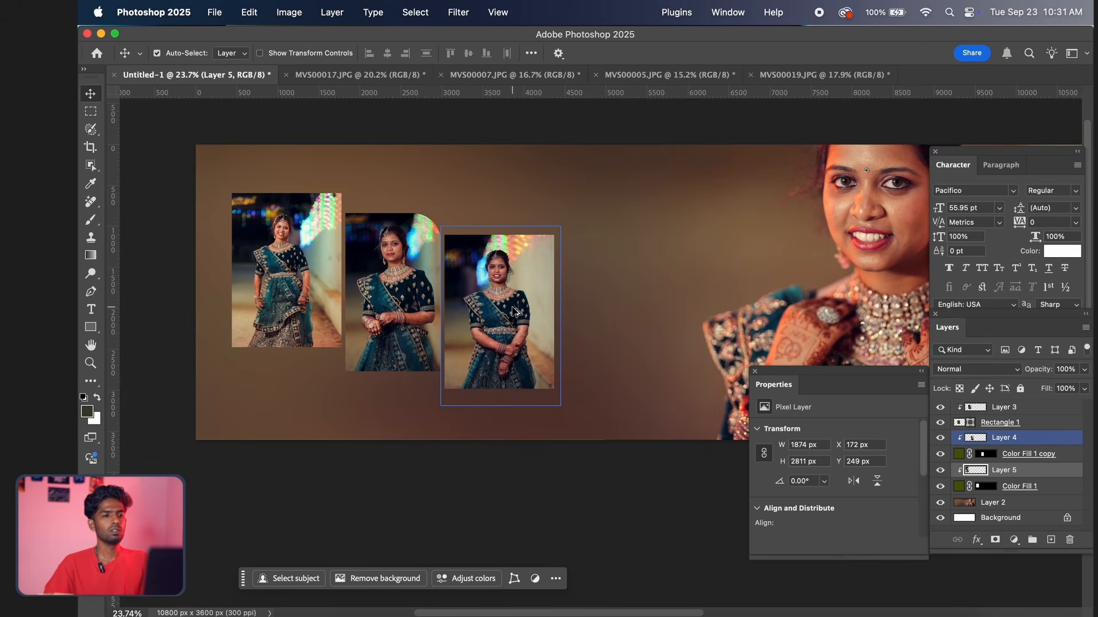
Examine the whole spread and the three filled frames beside the large portrait
scroll(513, 307, down, 2)
drag(483, 312, 408, 291)
scroll(409, 291, up, 3)
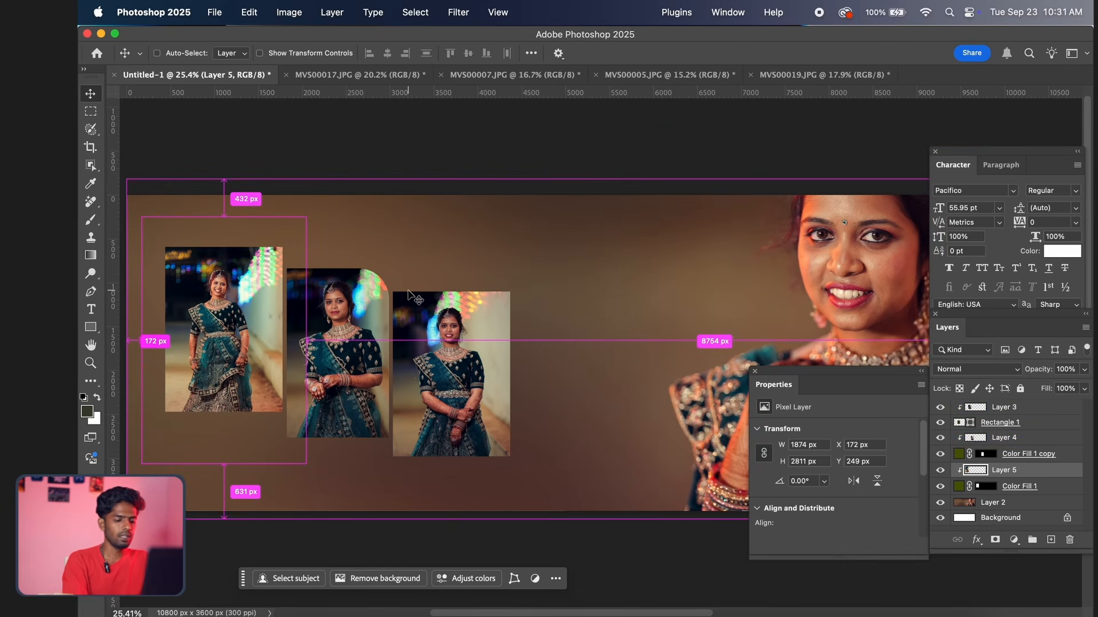
key(super+minus)
key(super+minus)
key(super+minus)
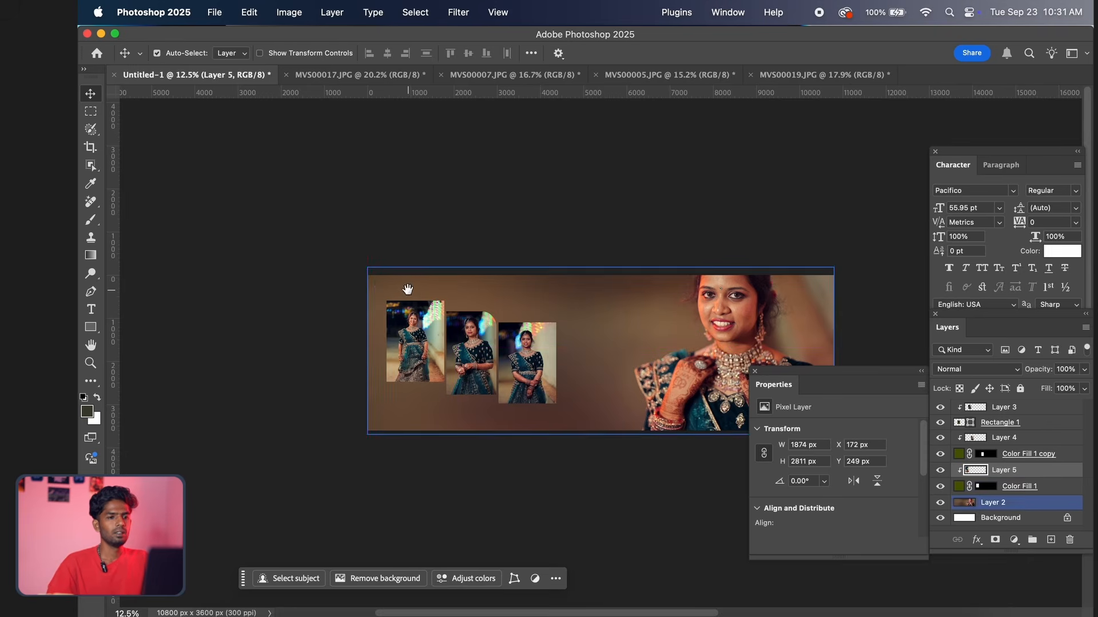
drag(454, 268, 382, 201)
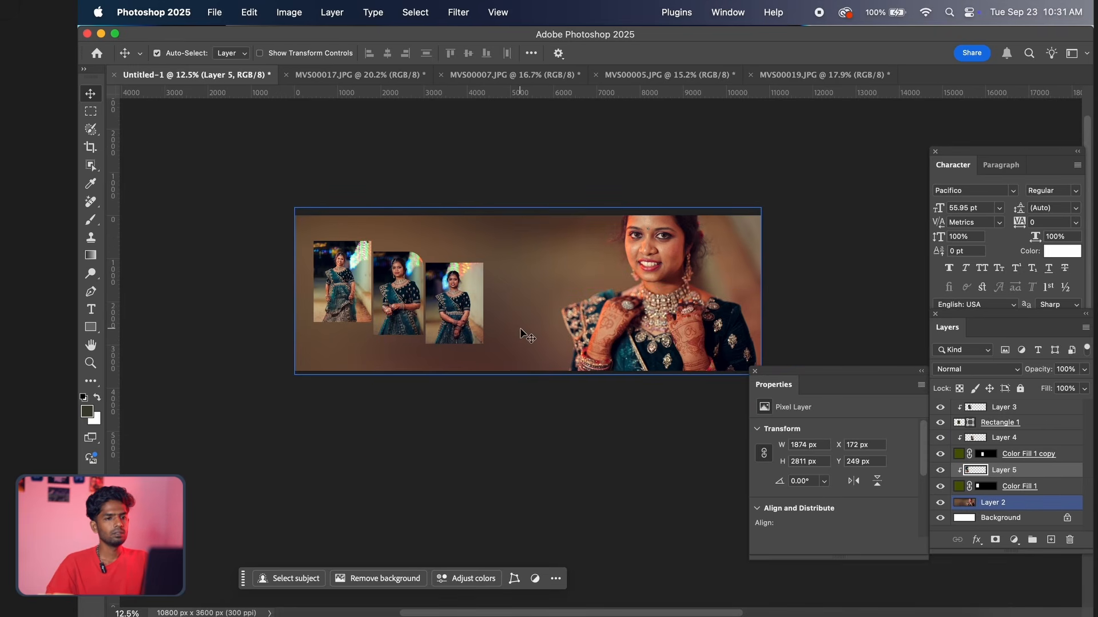
scroll(560, 339, up, 3)
scroll(560, 341, down, 2)
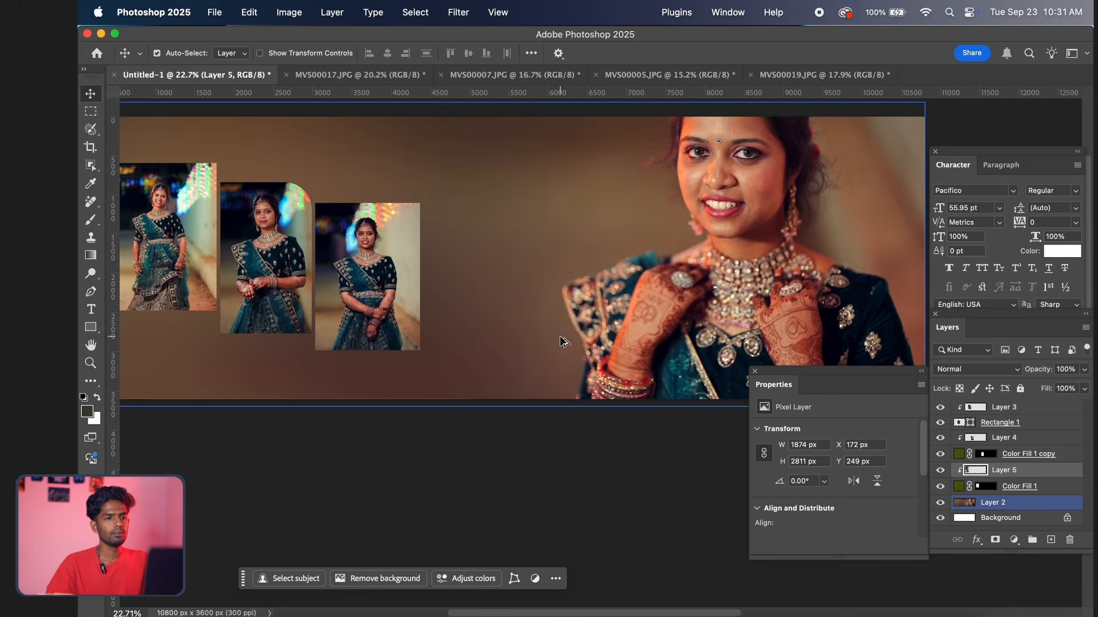
scroll(515, 327, down, 2)
scroll(515, 327, left, 1)
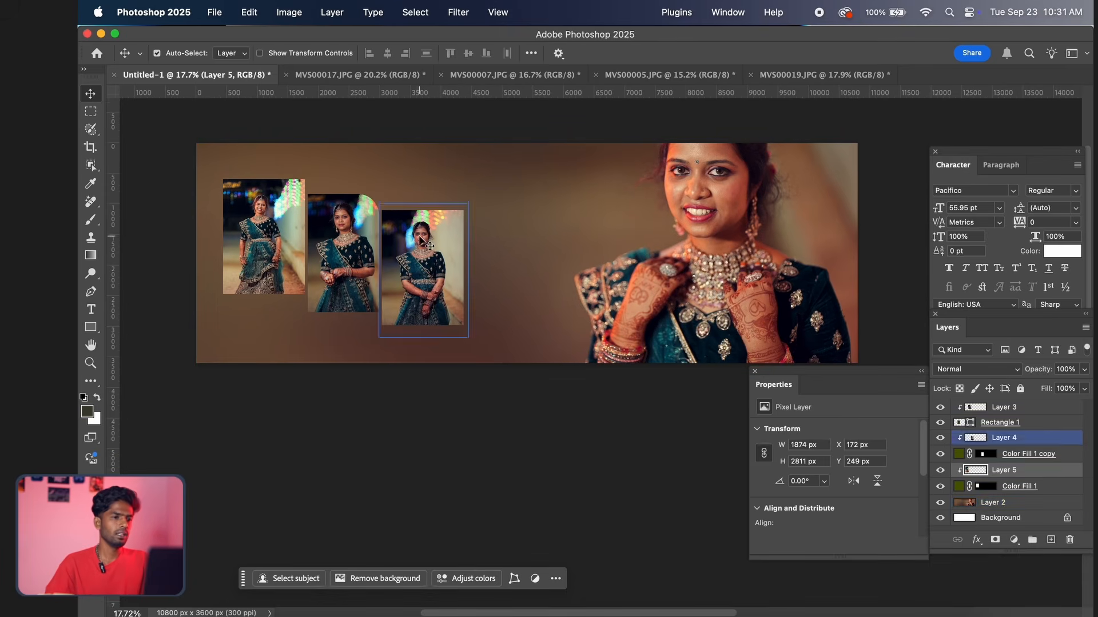
click(376, 273)
scroll(375, 274, up, 1)
scroll(376, 273, up, 3)
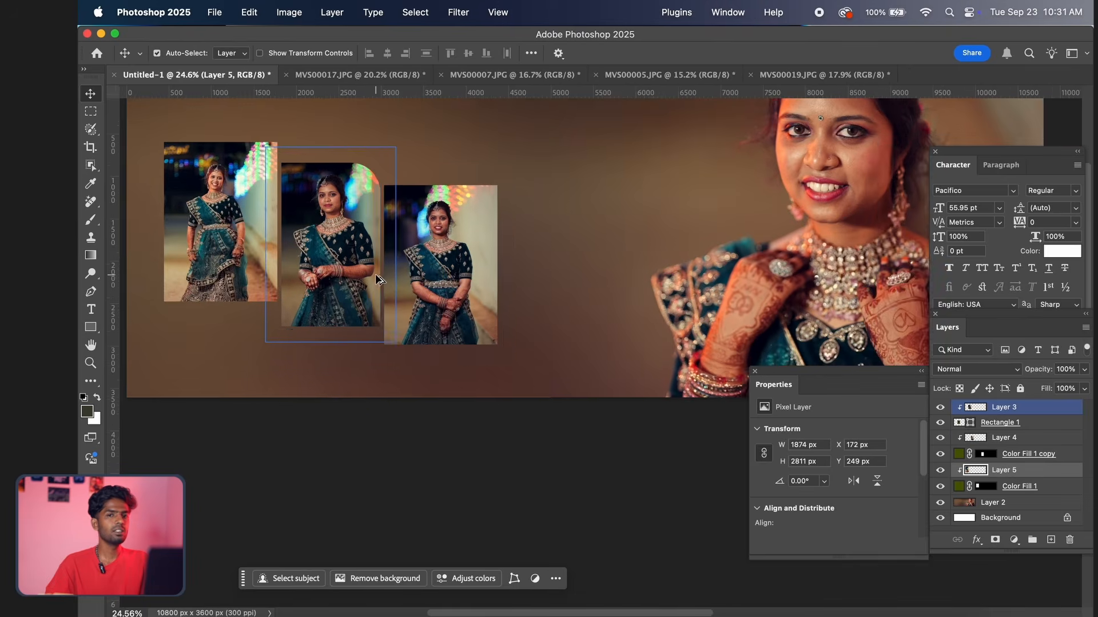
click(493, 248)
scroll(410, 266, left, 2)
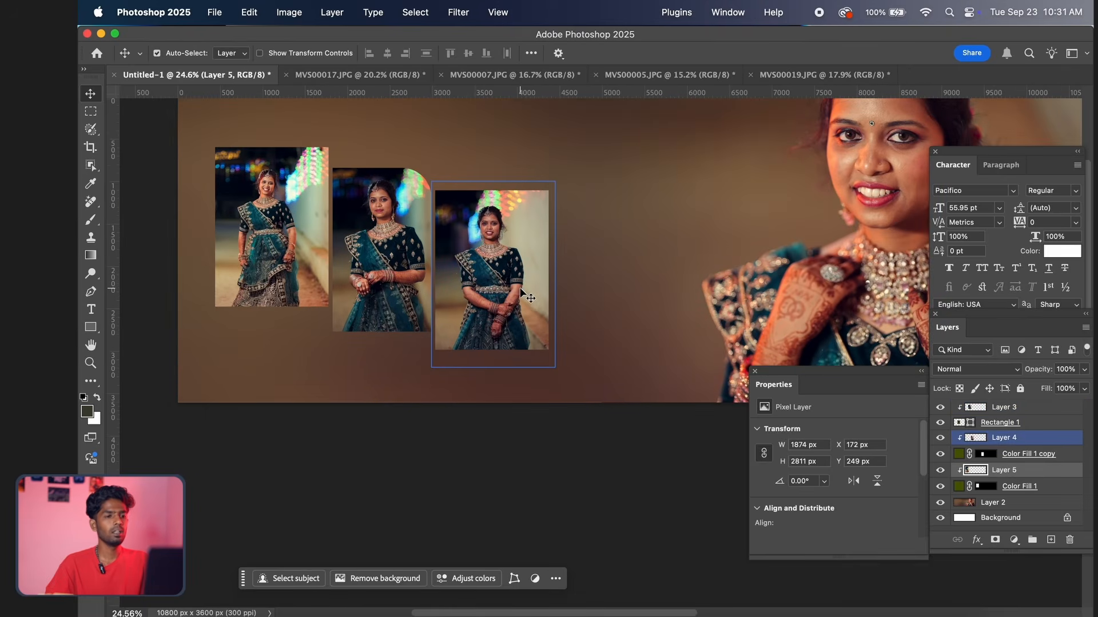
Enable a stroke in the layer style of the rightmost frame's layer, Color Fill 1 copy, and open its stroke settings
click(550, 281)
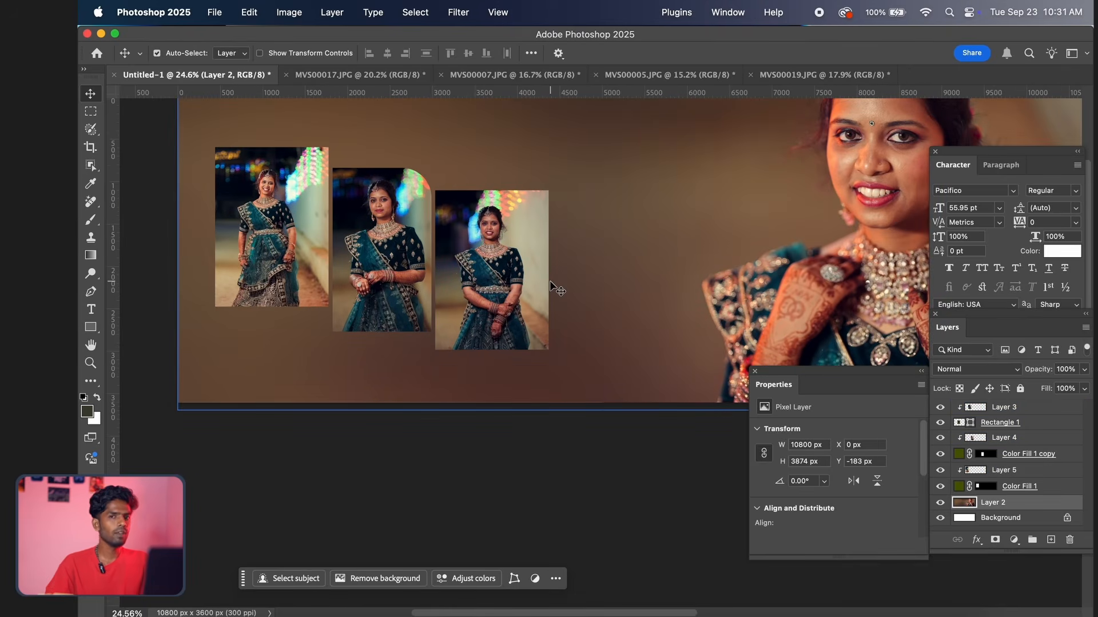
click(527, 265)
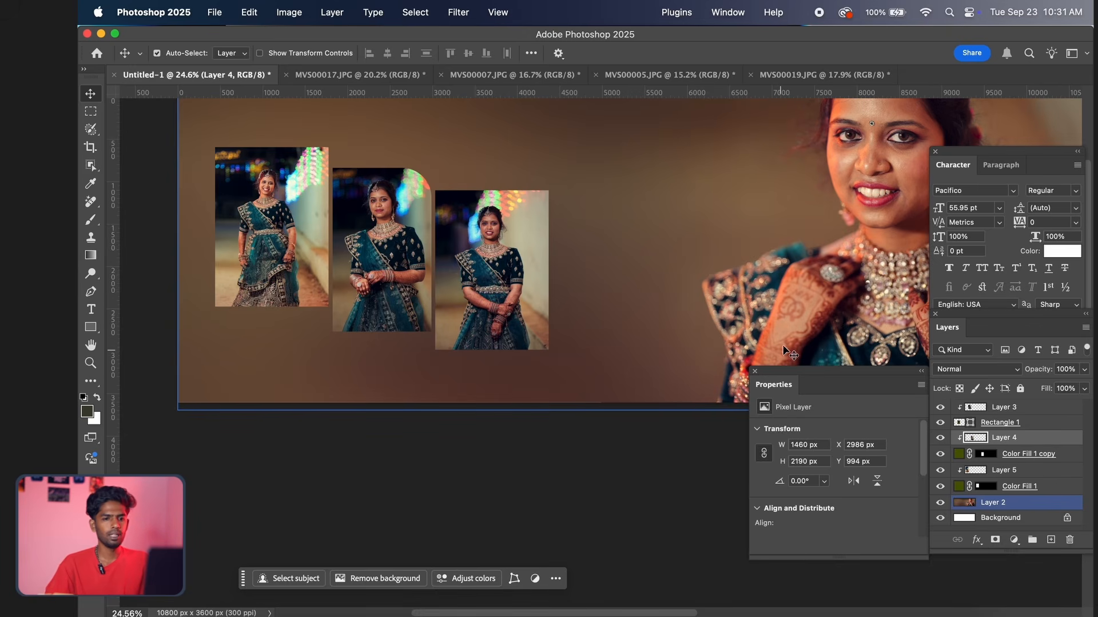
click(527, 268)
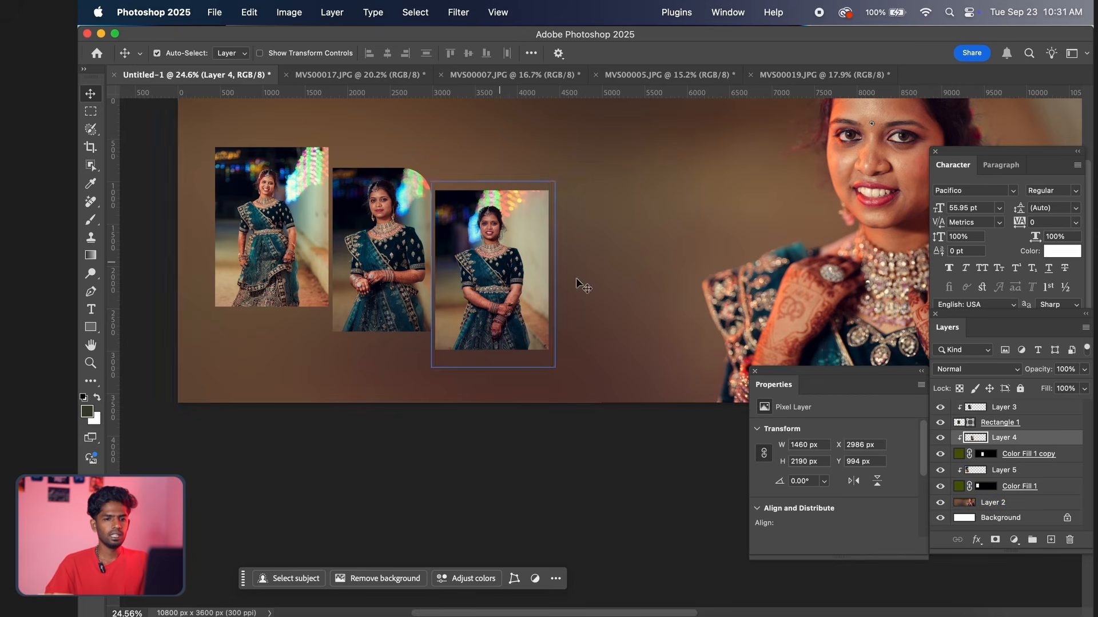
click(1037, 454)
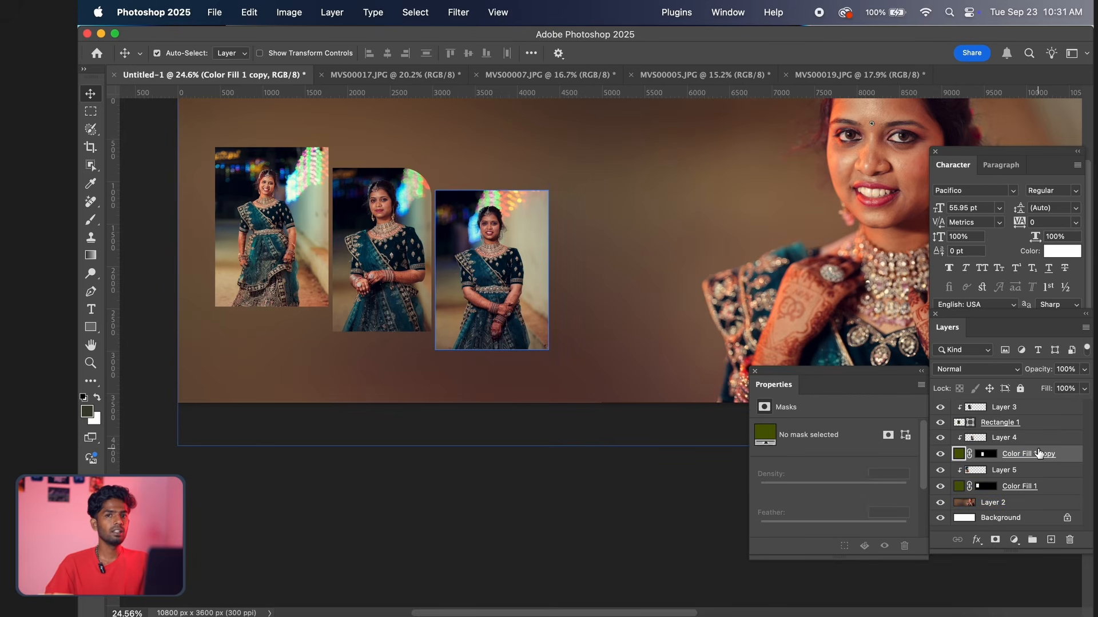
double_click(1073, 456)
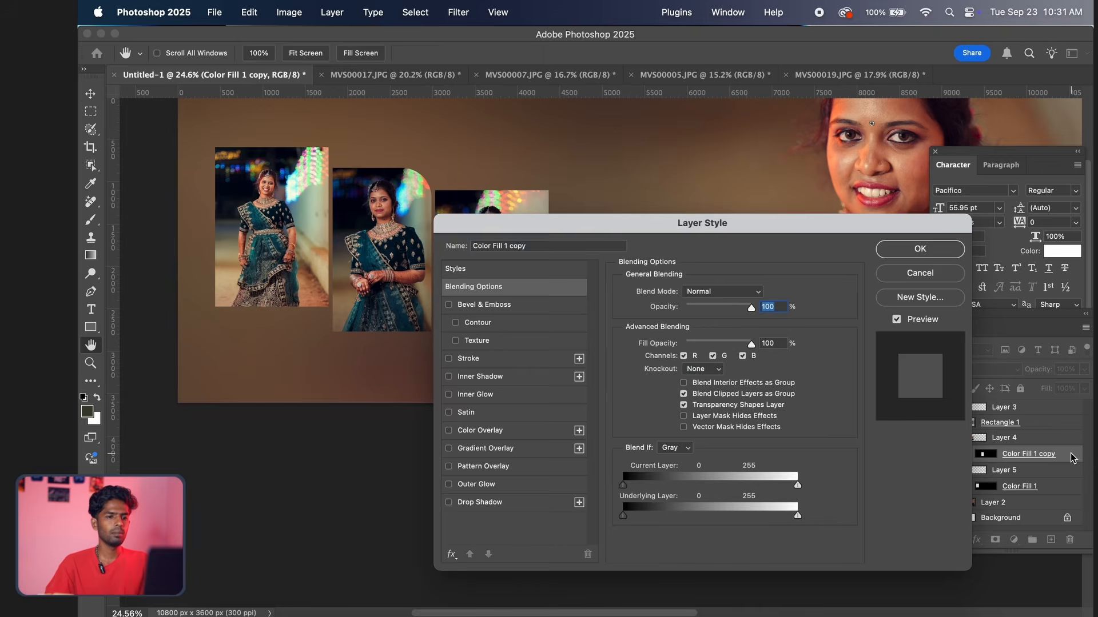
click(449, 359)
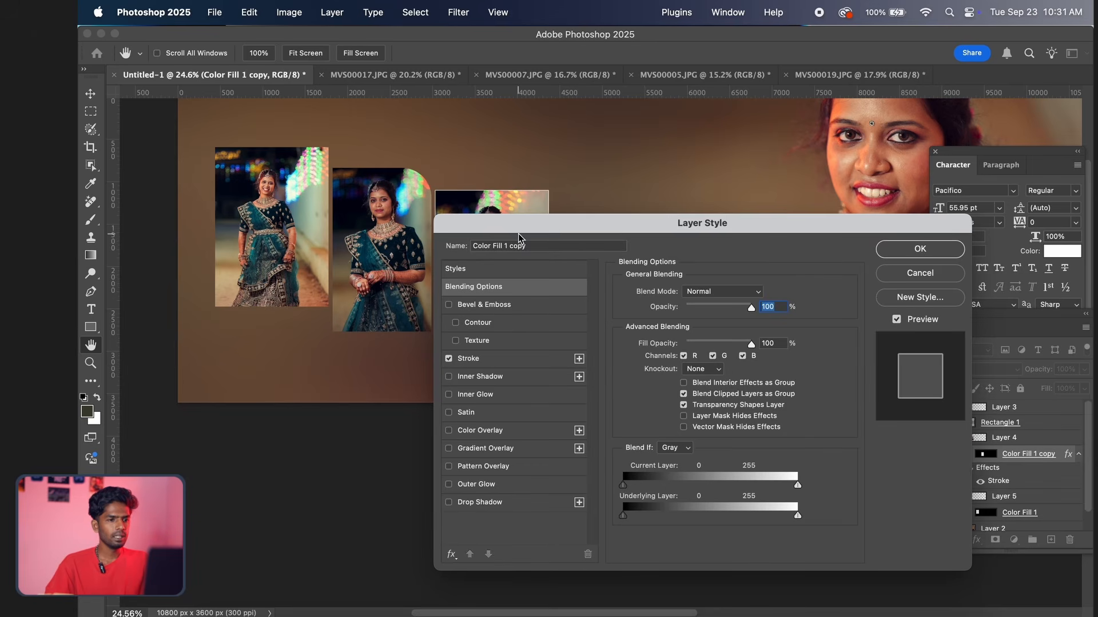
drag(484, 226, 688, 155)
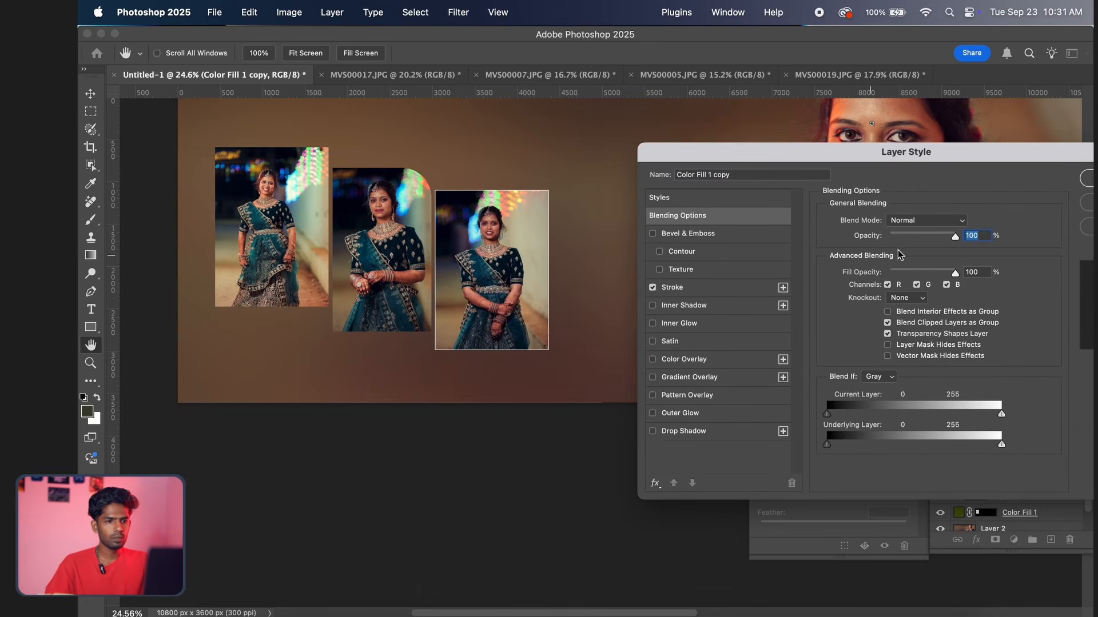
click(690, 294)
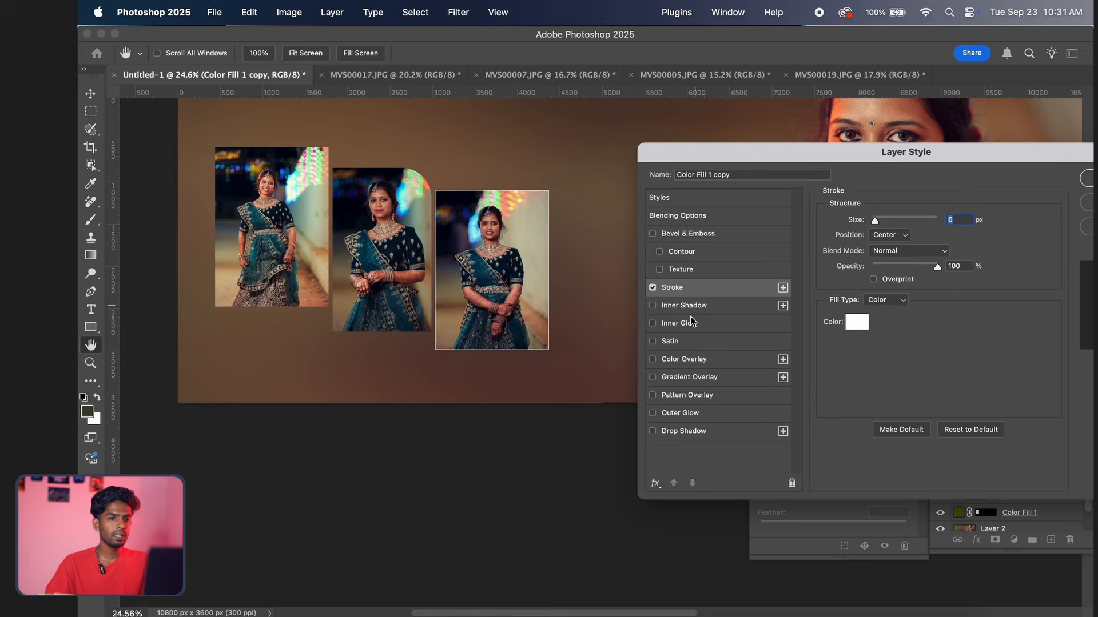
Try the Inside and Outside stroke positions on the rightmost frame and set the position to Inside
click(909, 237)
click(895, 227)
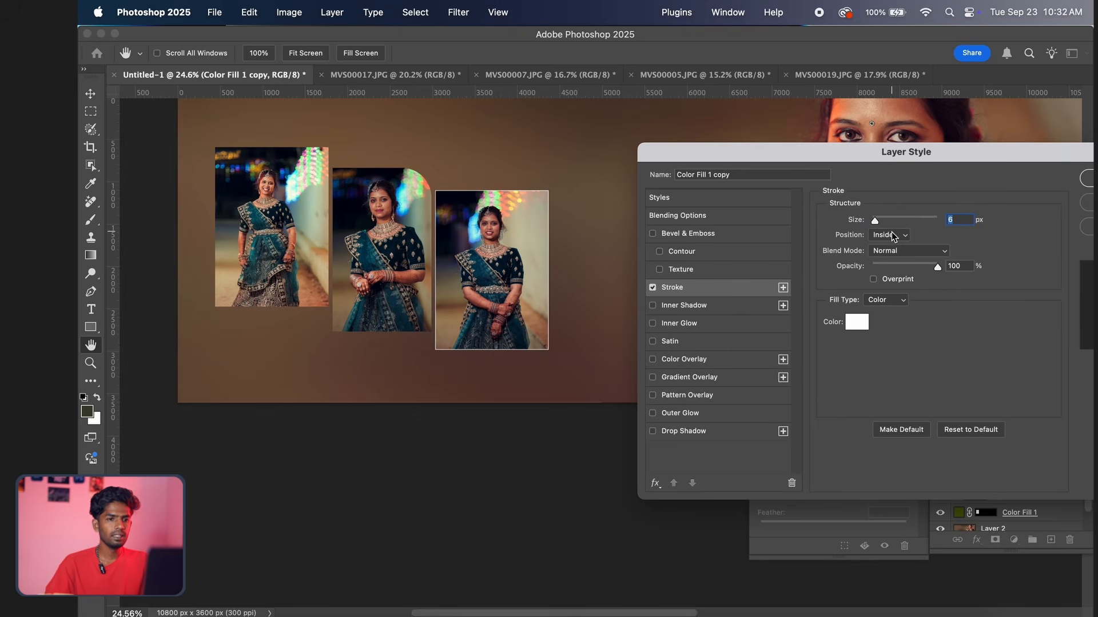
click(891, 237)
click(888, 222)
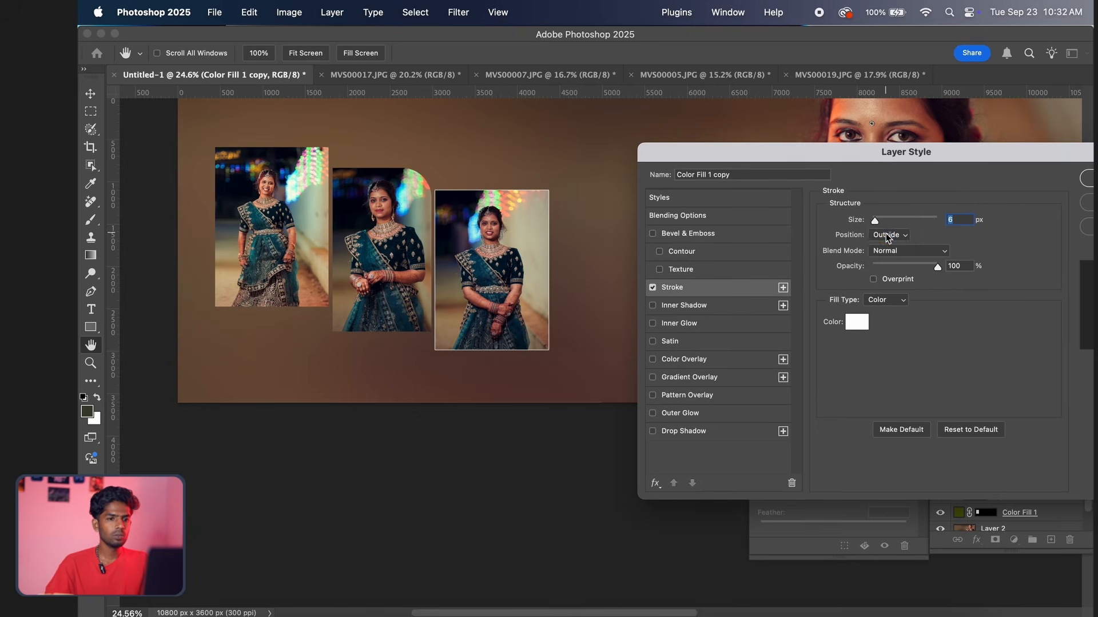
click(887, 235)
click(884, 249)
Compare the Outside and Center stroke positions at the rightmost frame's upper-left corner, and return the position to Inside
scroll(465, 247, down, 2)
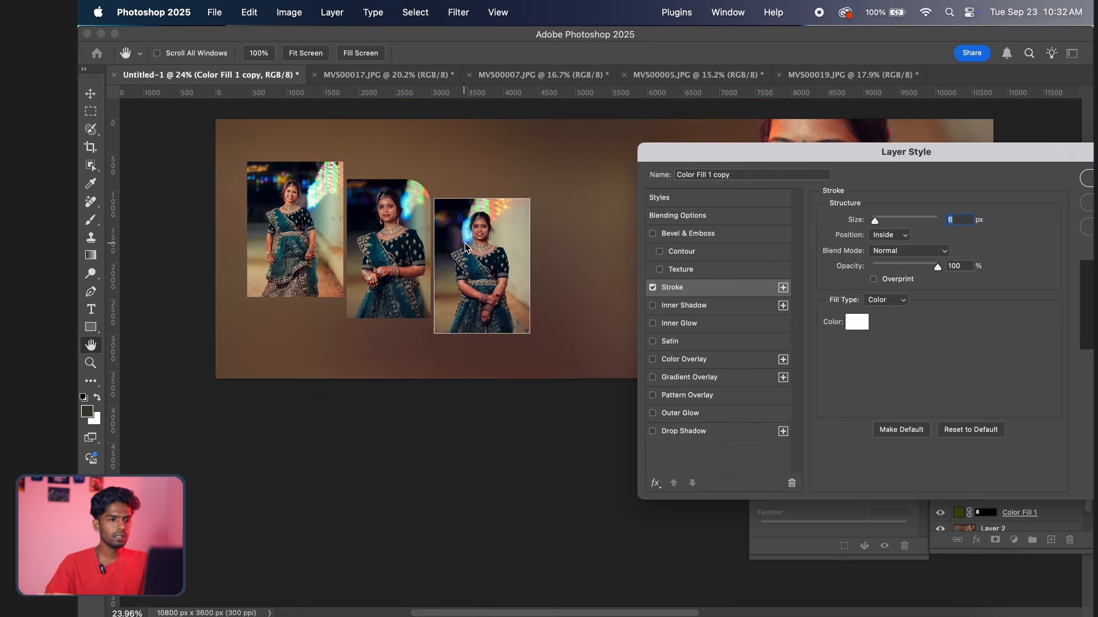
scroll(466, 247, up, 5)
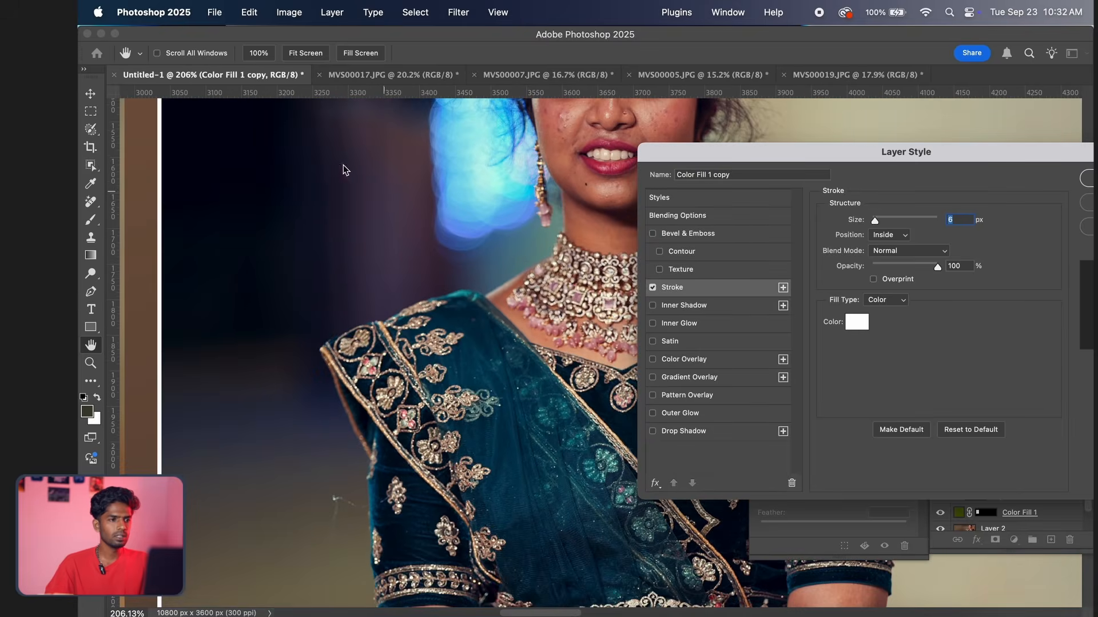
scroll(410, 397, up, 3)
scroll(316, 404, up, 5)
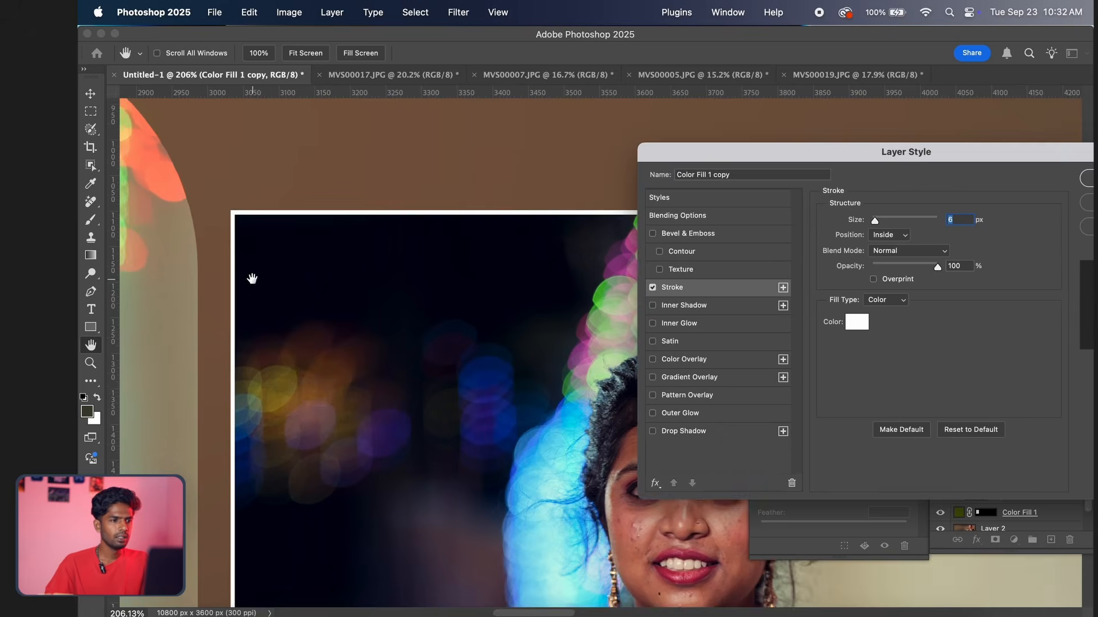
scroll(252, 278, down, 3)
scroll(257, 280, up, 3)
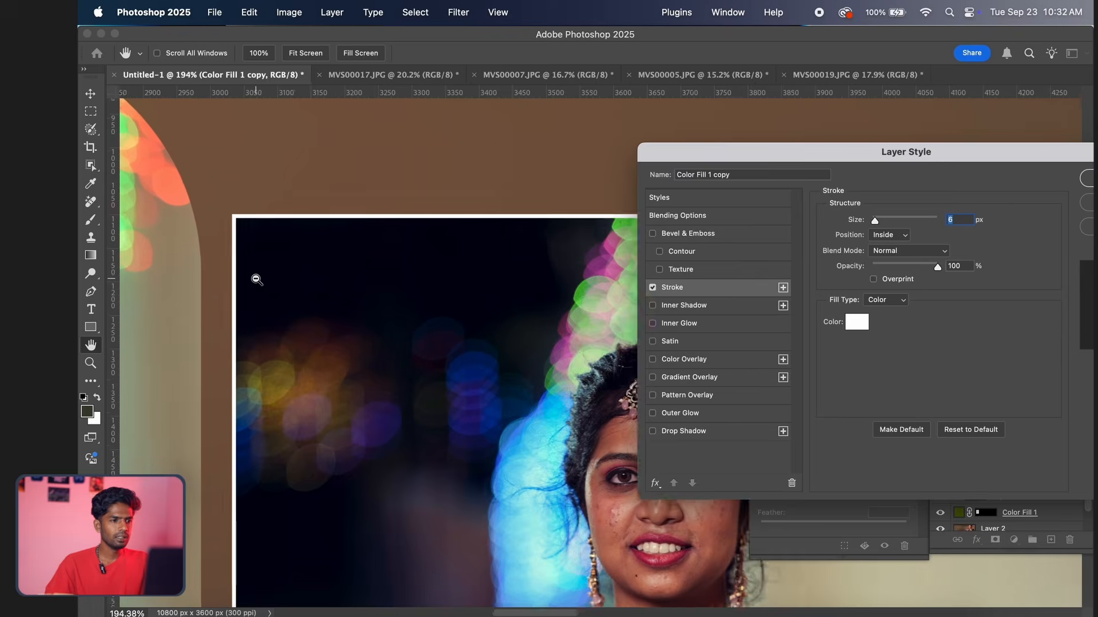
scroll(256, 279, up, 3)
click(895, 239)
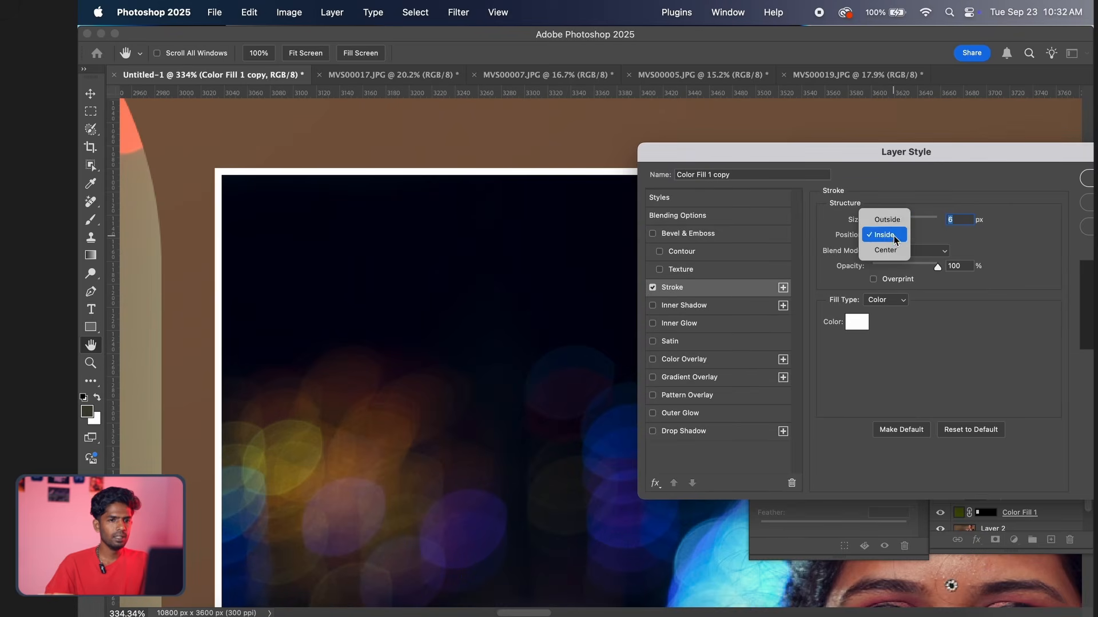
click(893, 225)
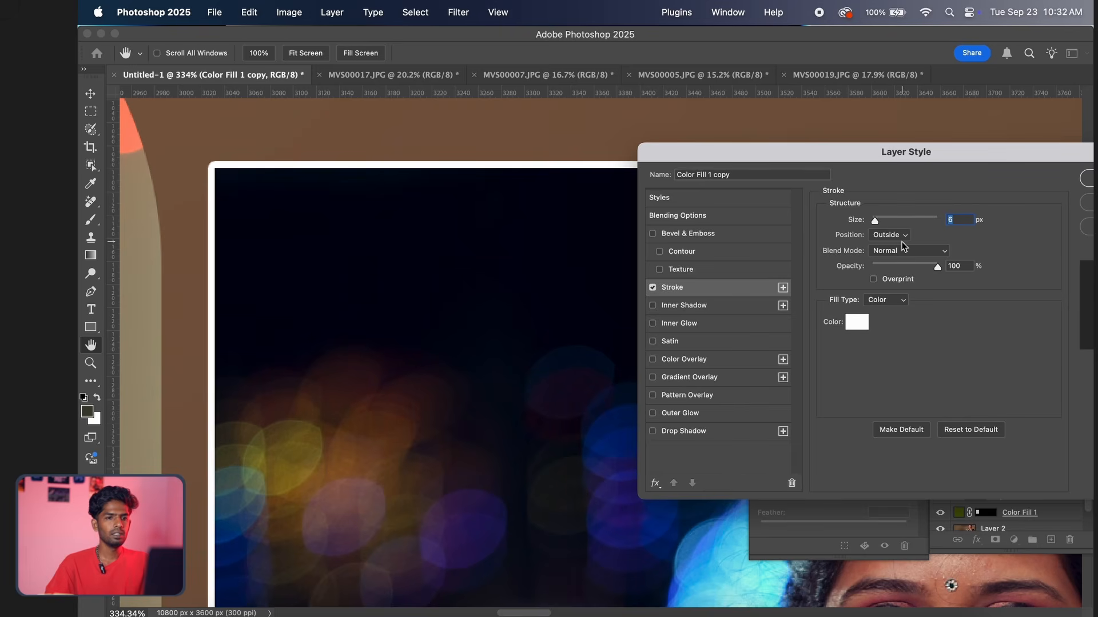
click(900, 239)
click(890, 266)
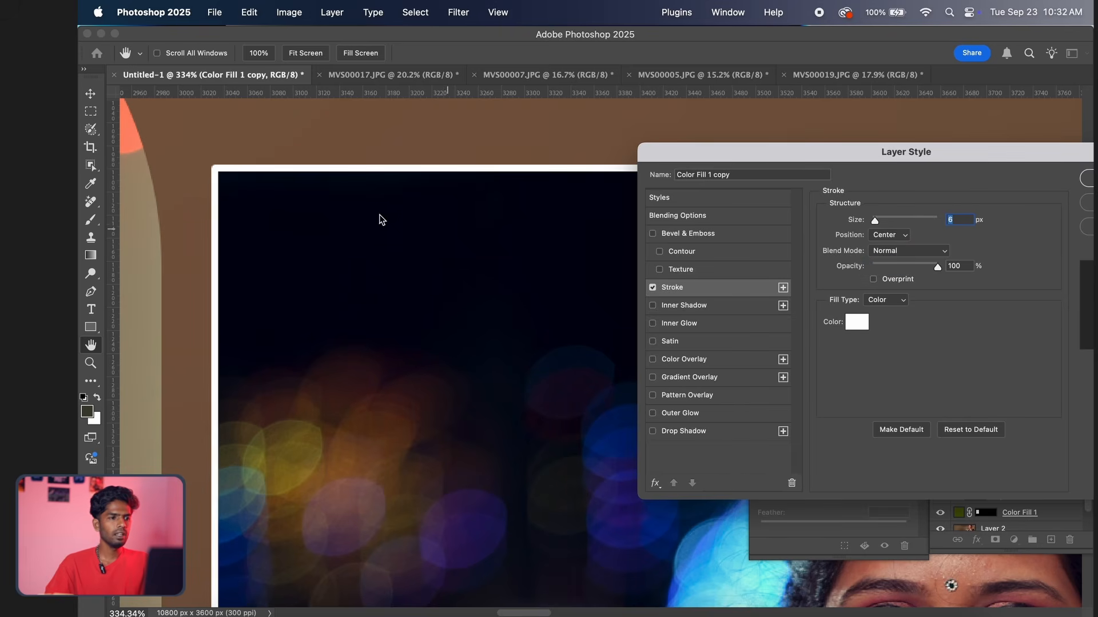
click(888, 233)
click(890, 219)
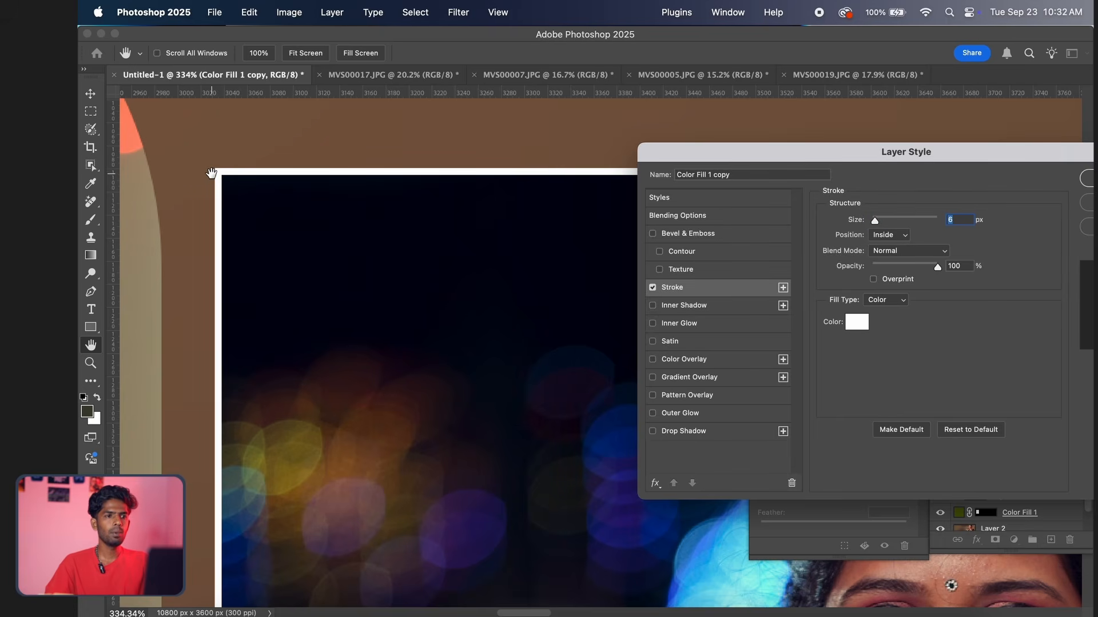
Set the rightmost frame's stroke size to 9 px and apply the layer style
scroll(343, 187, up, 5)
scroll(344, 190, down, 10)
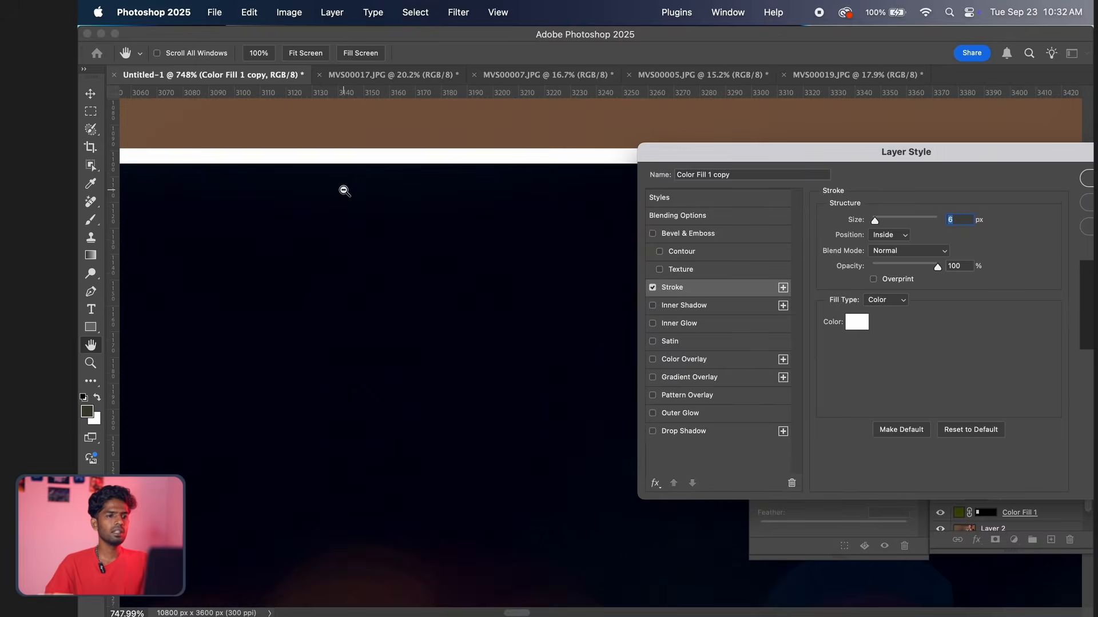
scroll(344, 207, up, 2)
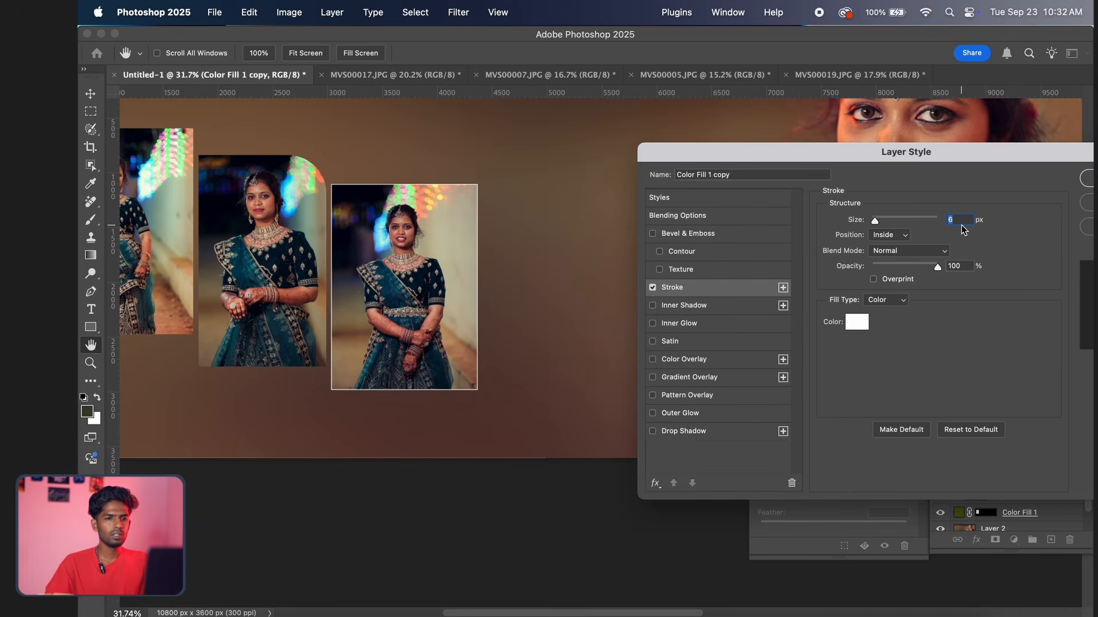
key(Up)
key(Up)
key(Up)
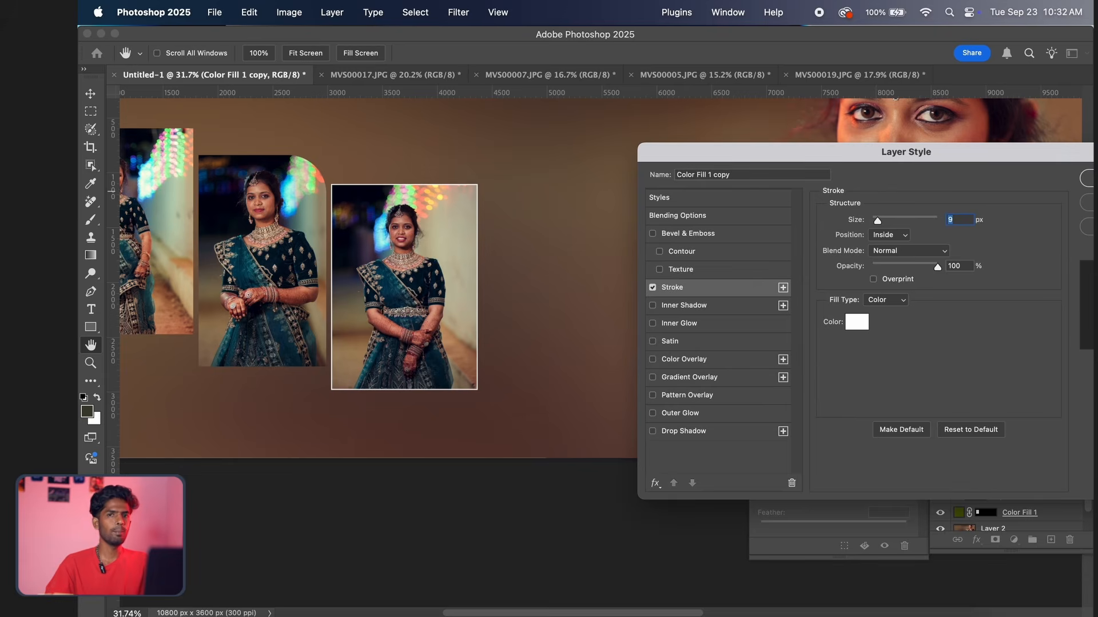
key(Return)
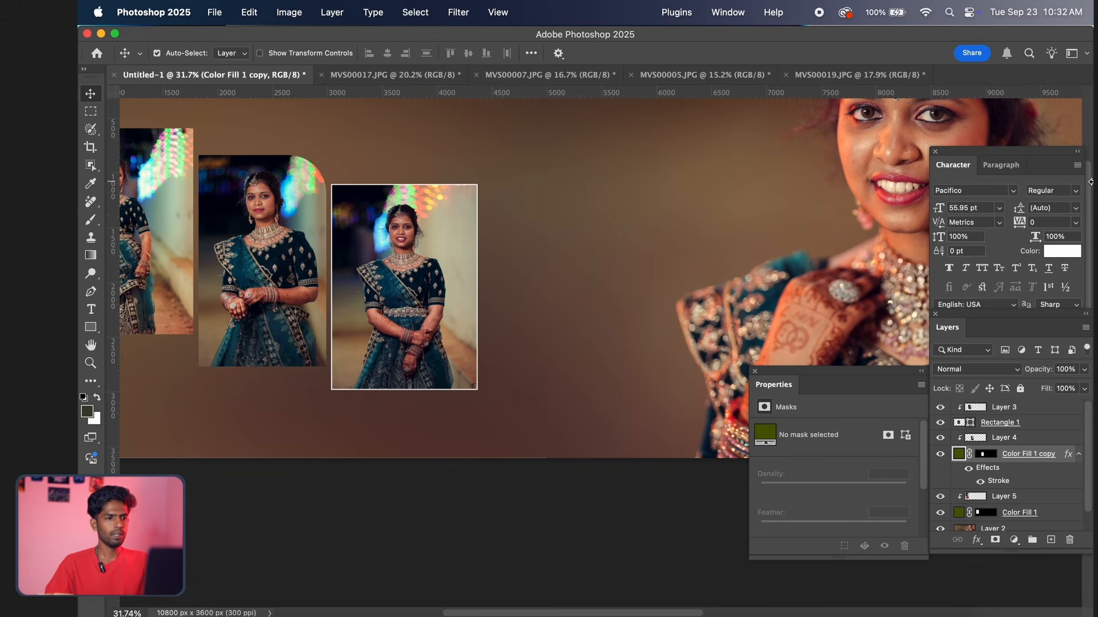
scroll(458, 249, down, 2)
scroll(458, 250, left, 5)
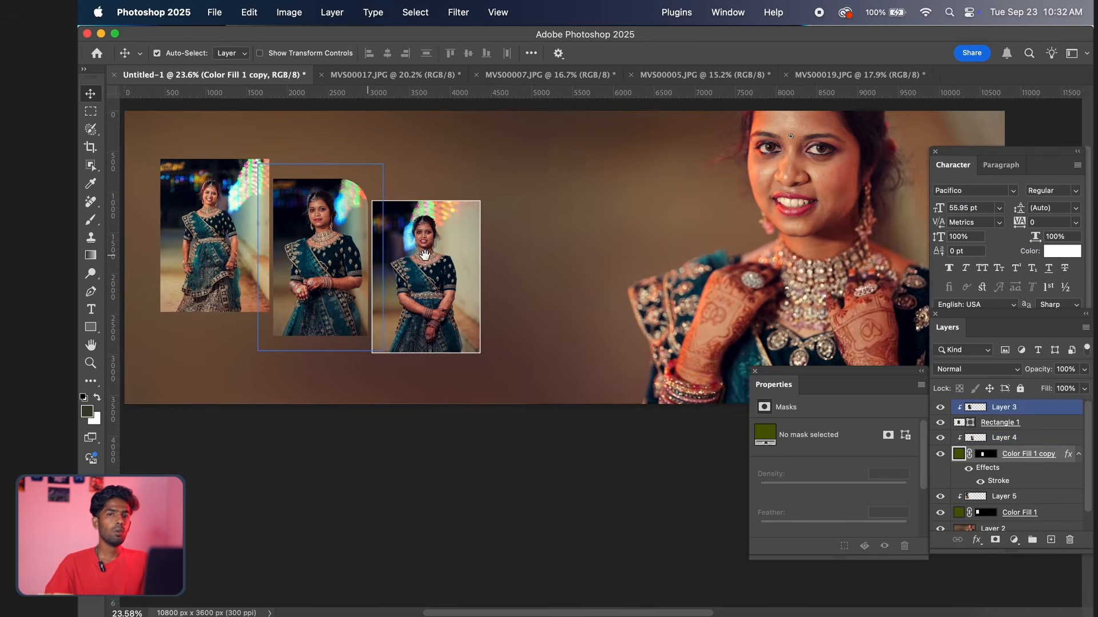
Copy the layer style of the rightmost frame's layer, Color Fill 1 copy
click(403, 248)
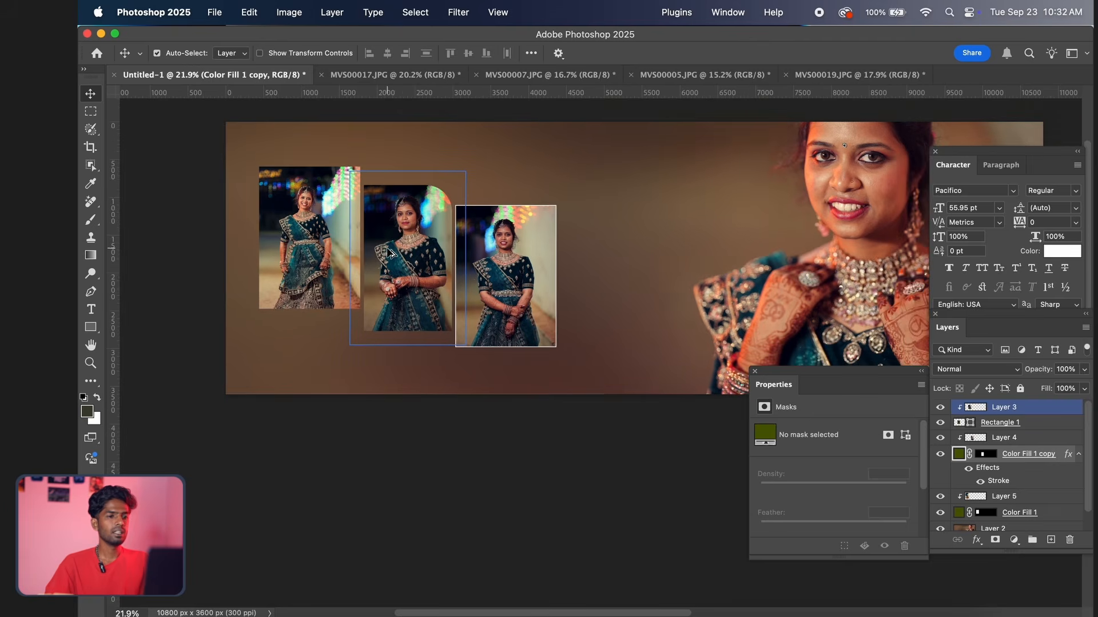
scroll(389, 253, up, 2)
click(486, 262)
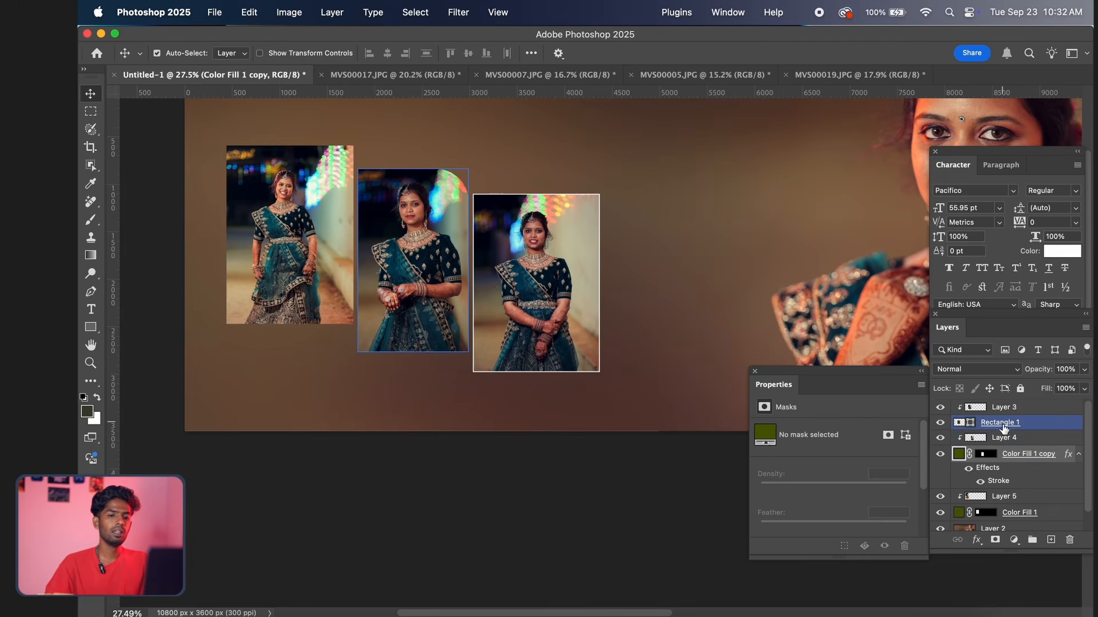
click(1015, 455)
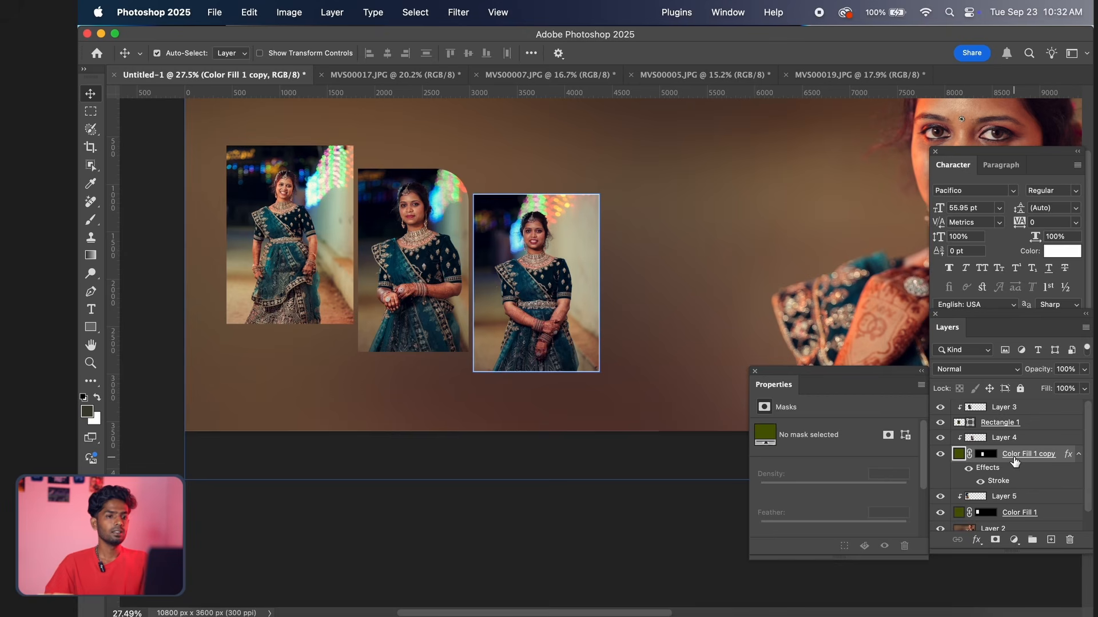
click(1011, 445)
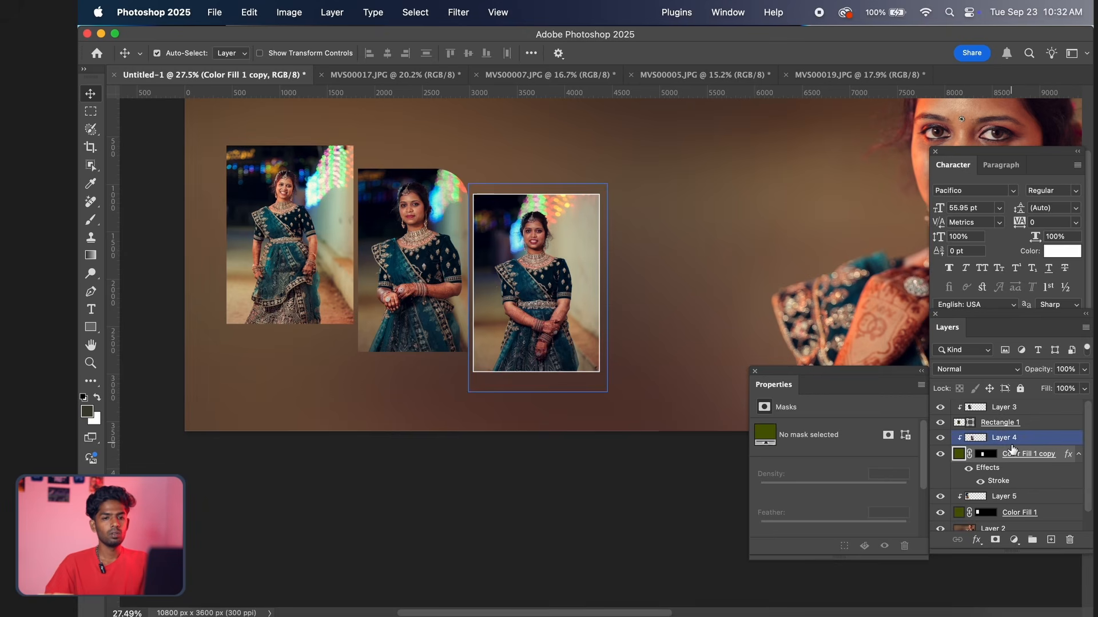
right_click(1011, 447)
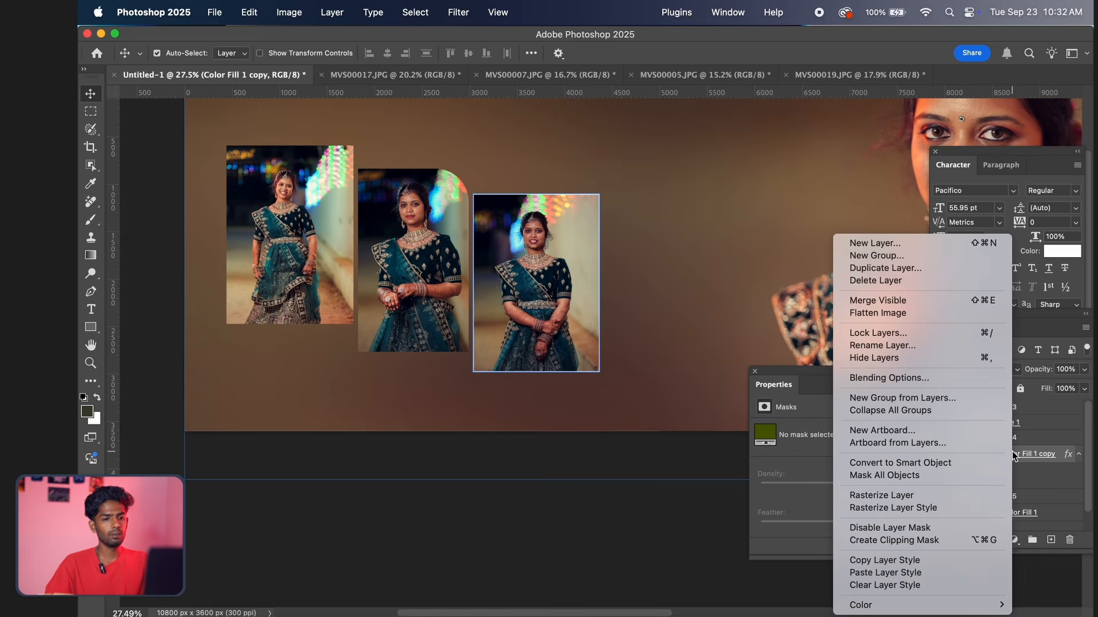
click(897, 542)
Paste the copied stroke style onto the middle frame's layer, Rectangle 1
click(428, 264)
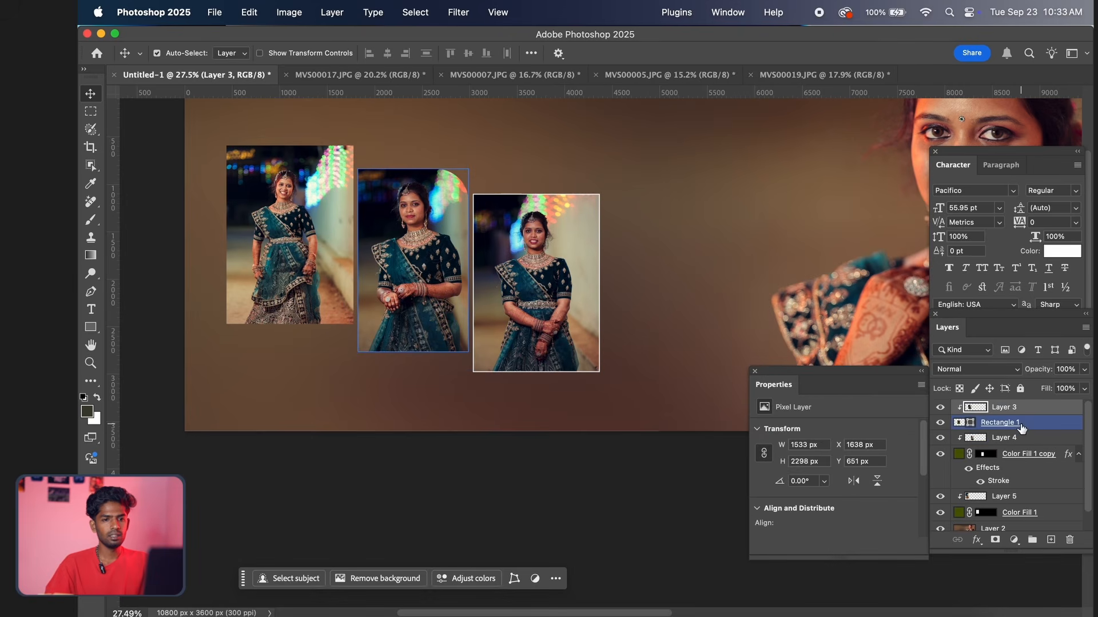
click(996, 424)
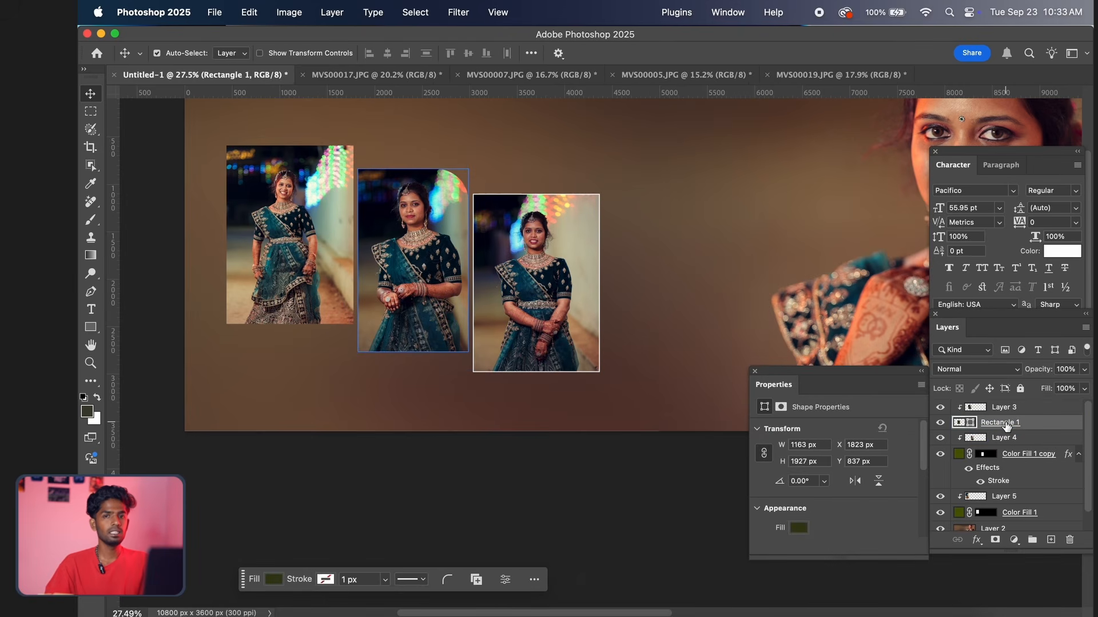
right_click(1006, 426)
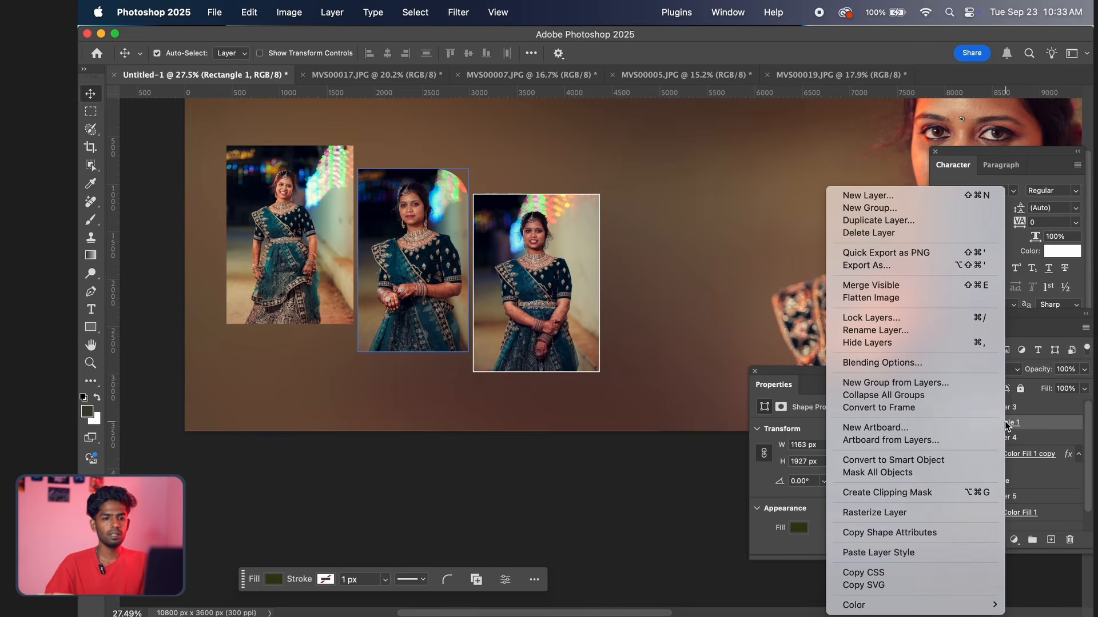
click(917, 555)
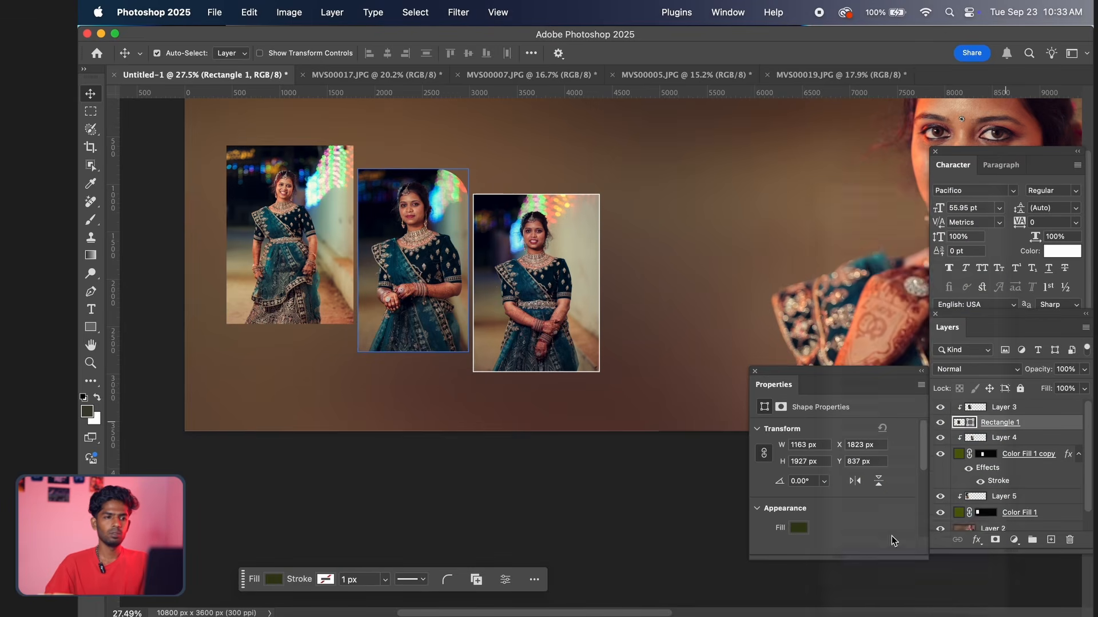
click(537, 285)
scroll(713, 282, left, 3)
click(448, 264)
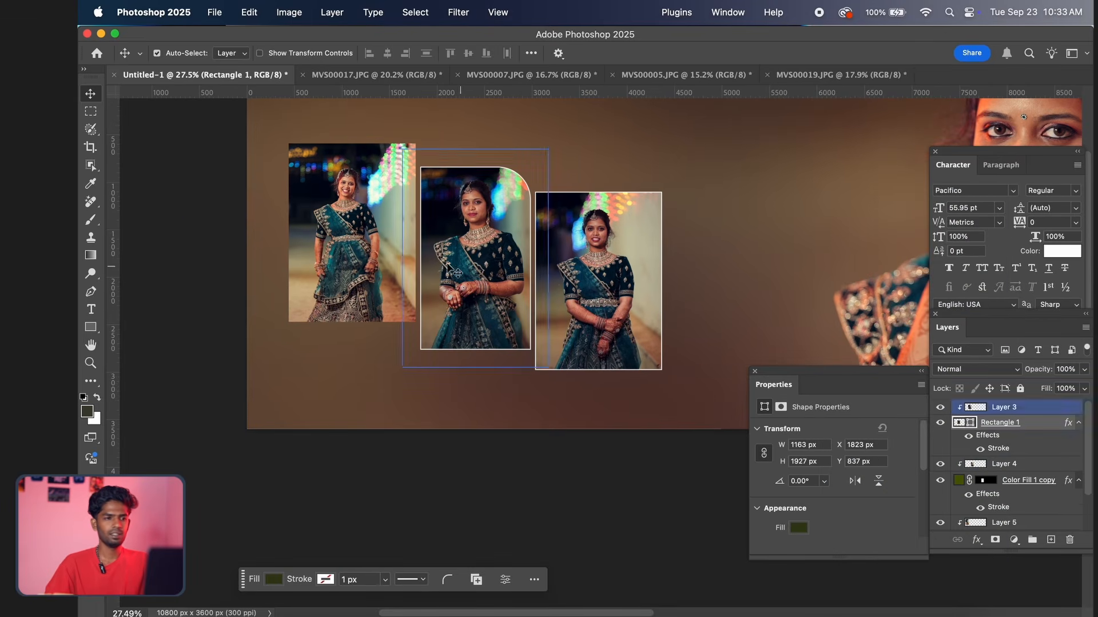
Paste the copied stroke style onto the leftmost frame's layer, Color Fill 1, and check the strokes on all three frames
click(369, 250)
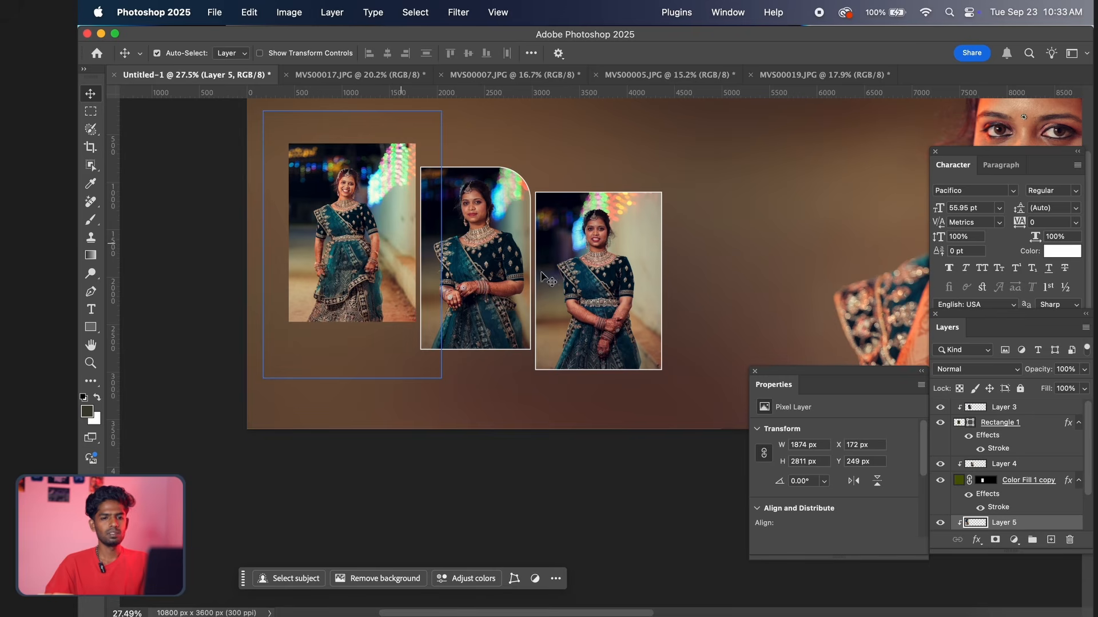
click(1011, 481)
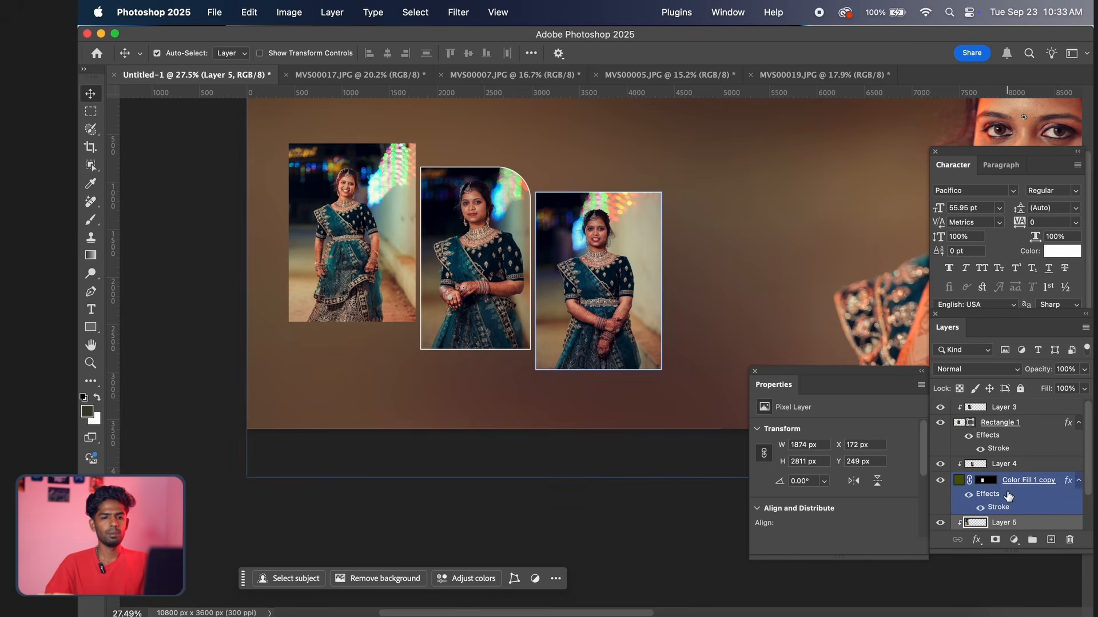
scroll(1007, 496, down, 2)
click(1018, 510)
right_click(1012, 512)
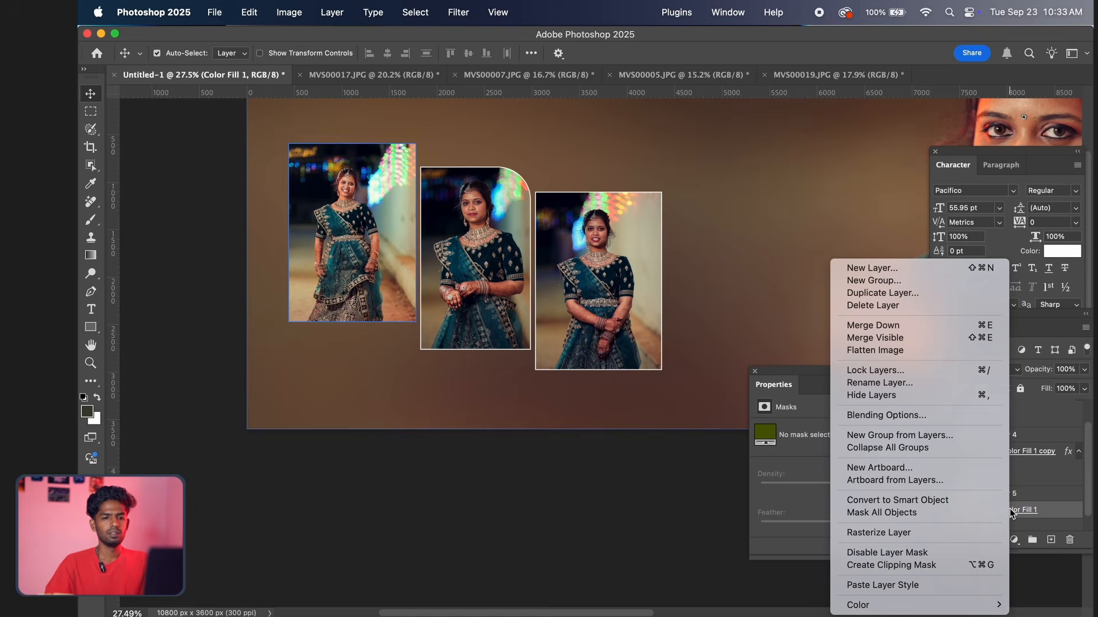
click(891, 585)
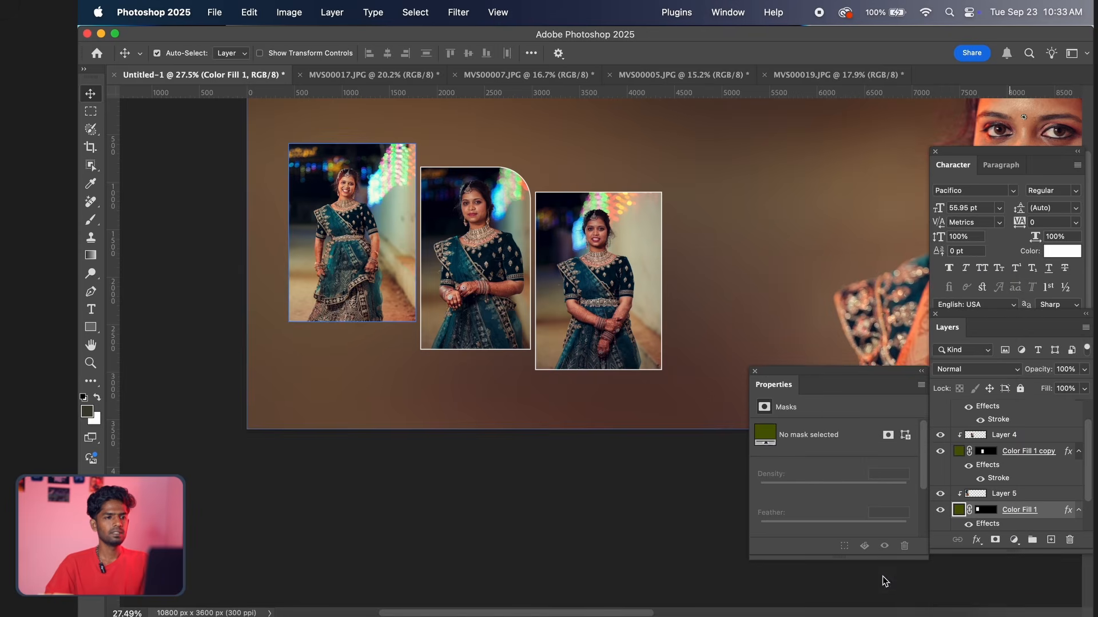
scroll(554, 436, right, 2)
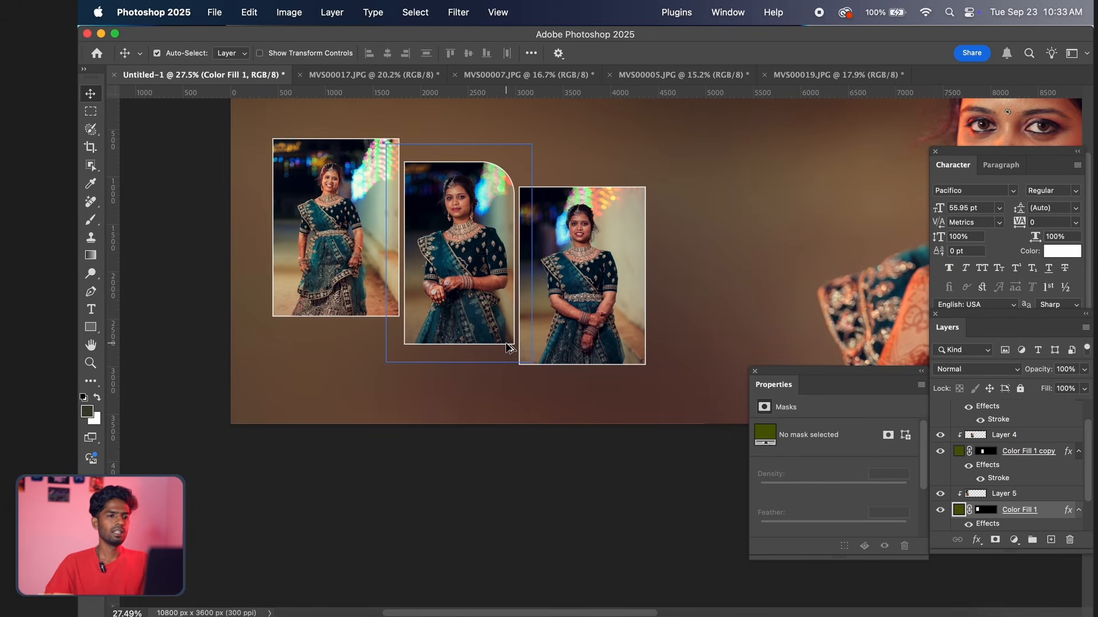
scroll(510, 349, up, 1)
scroll(510, 349, down, 5)
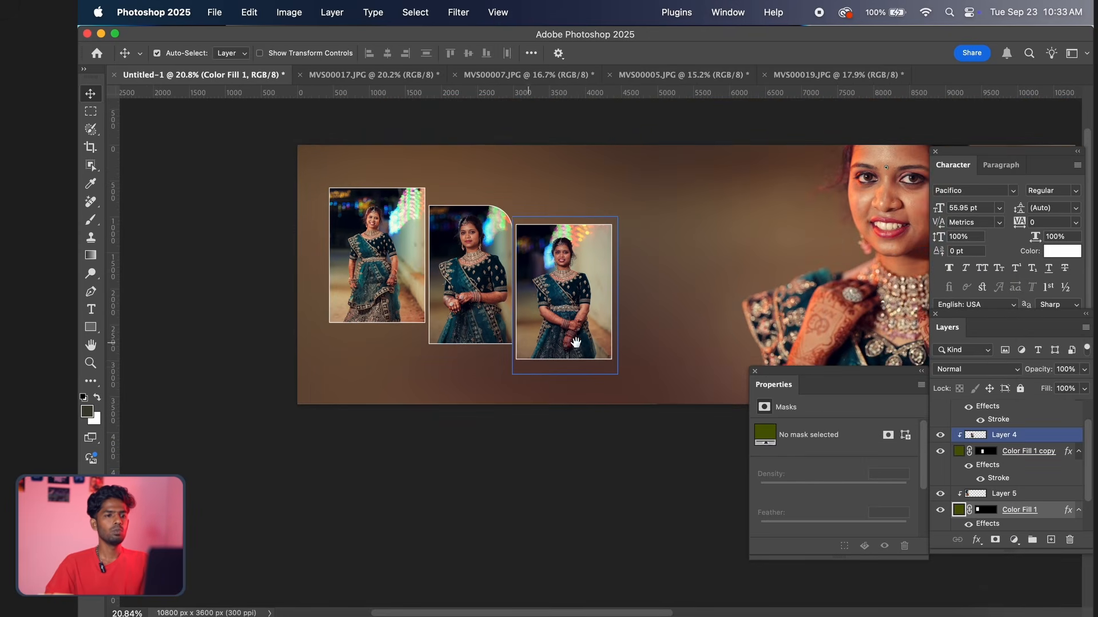
drag(594, 343, 549, 364)
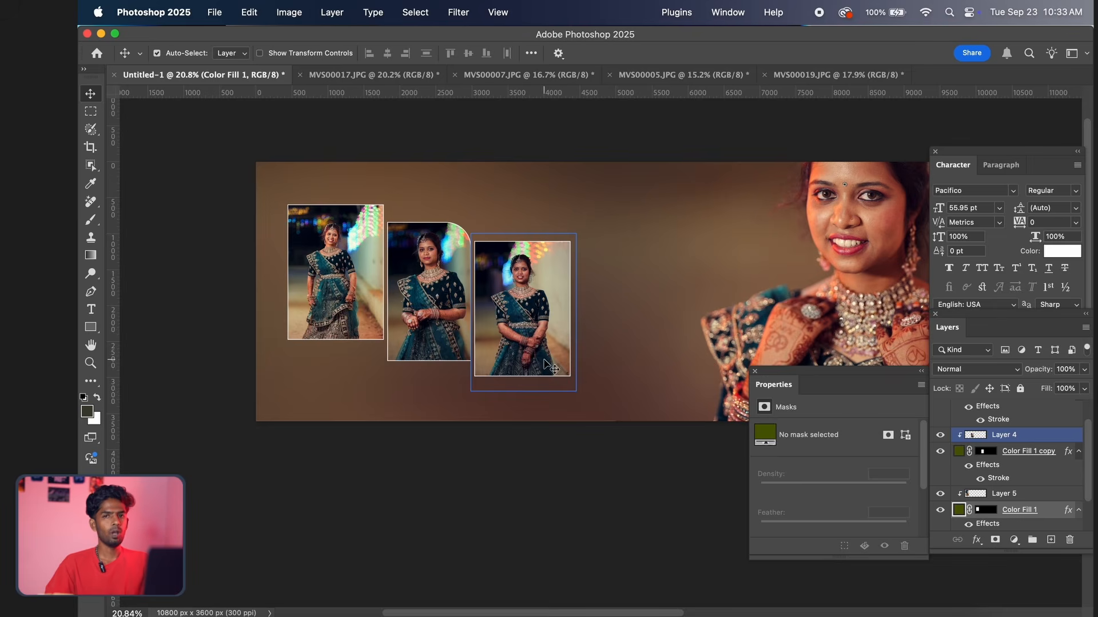
scroll(383, 380, up, 2)
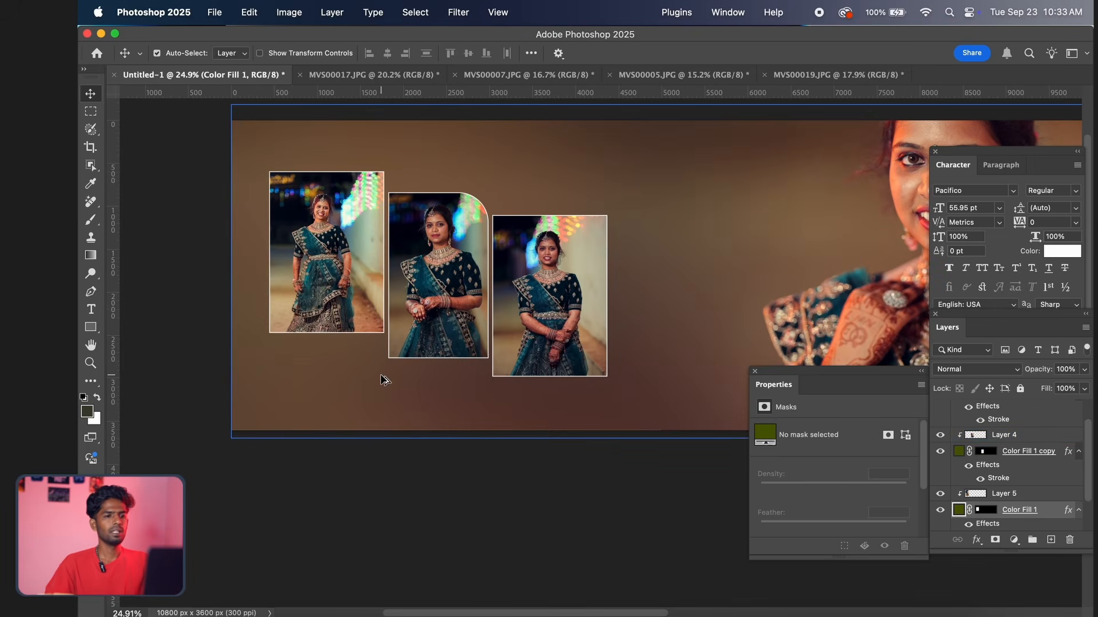
Add an empty layer directly above the portrait background, Layer 2, and enlarge the Brush to 4500 px
click(630, 325)
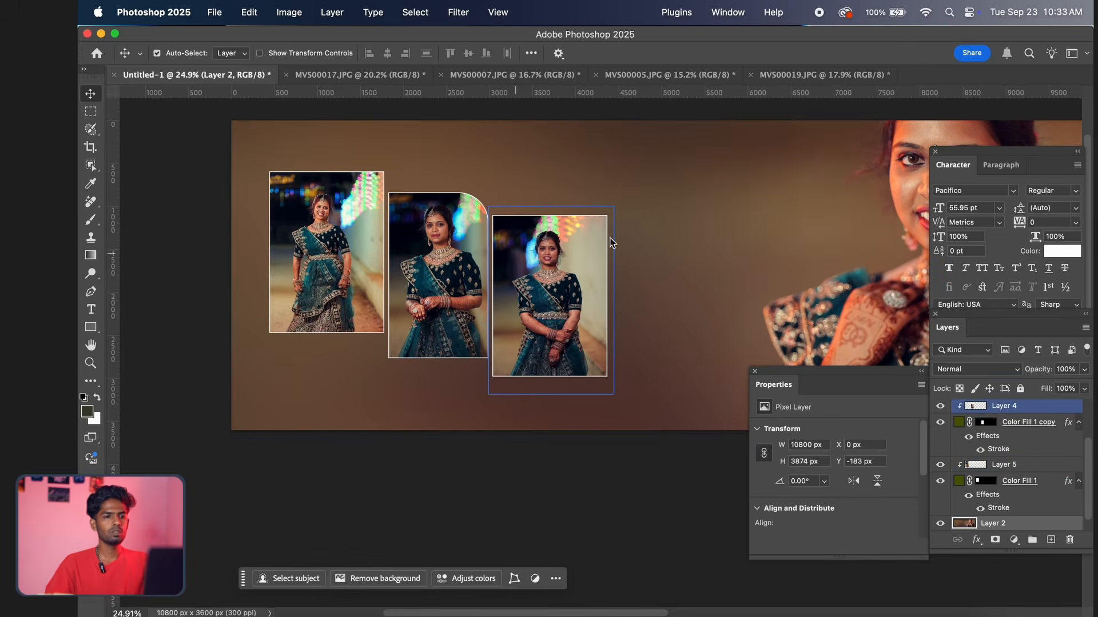
scroll(541, 294, down, 3)
scroll(617, 329, down, 2)
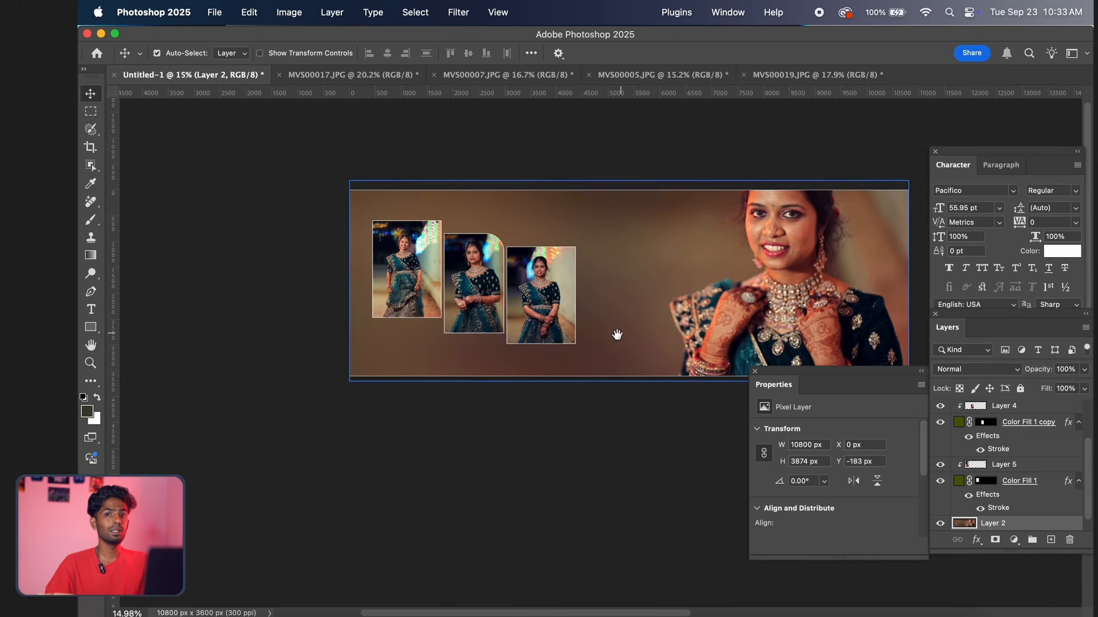
scroll(618, 329, up, 1)
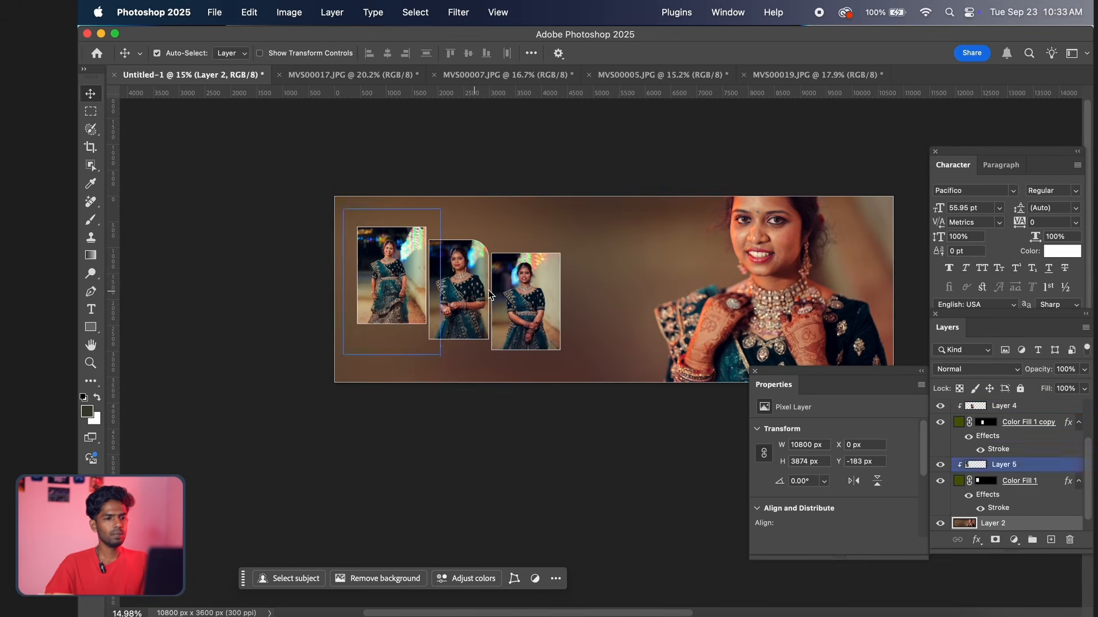
key(b)
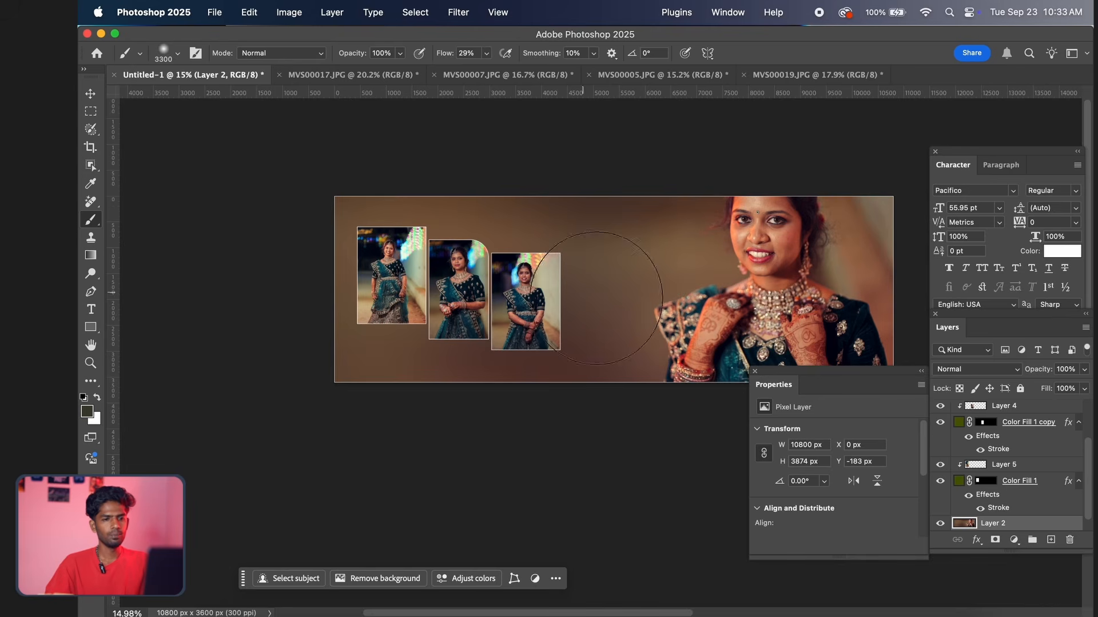
click(1050, 539)
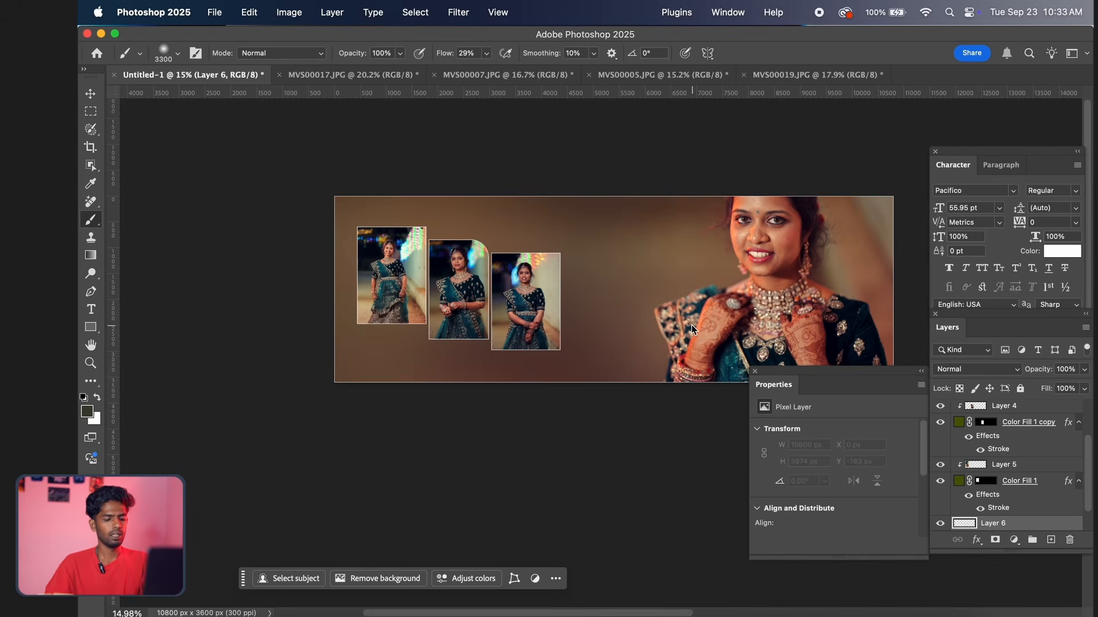
key(bracketright)
key(bracketright)
key(bracketright)
key(bracketright)
key(bracketright)
key(bracketright)
key(bracketright)
key(bracketright)
key(bracketright)
key(bracketright)
key(bracketright)
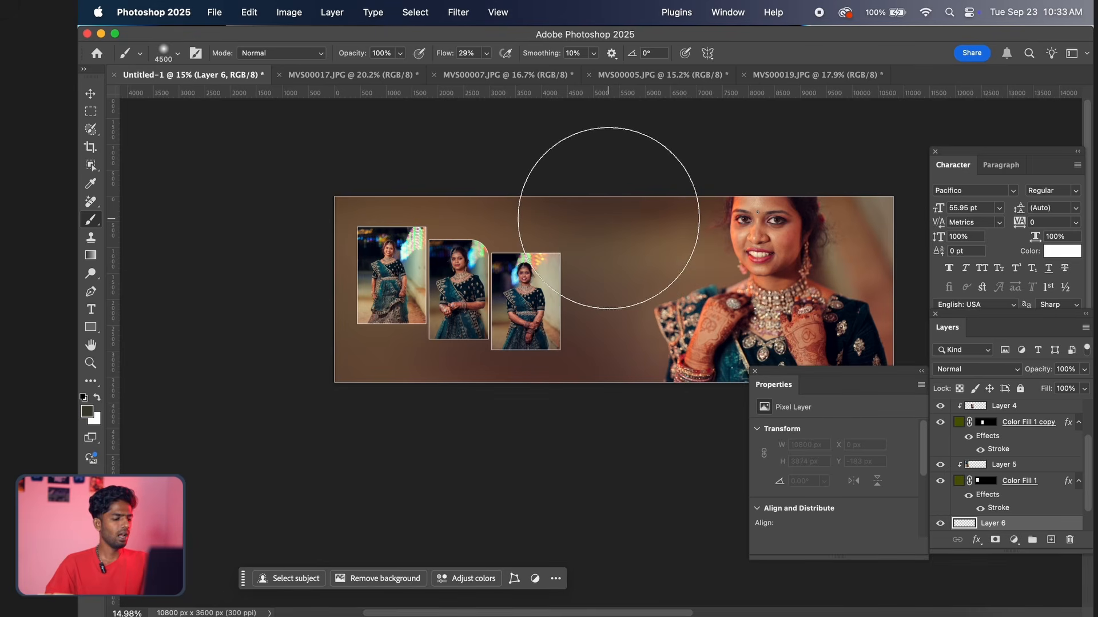
Sample the brown at the background's upper edge as the brush colour and darken it to #2c2019
alt+click(624, 207)
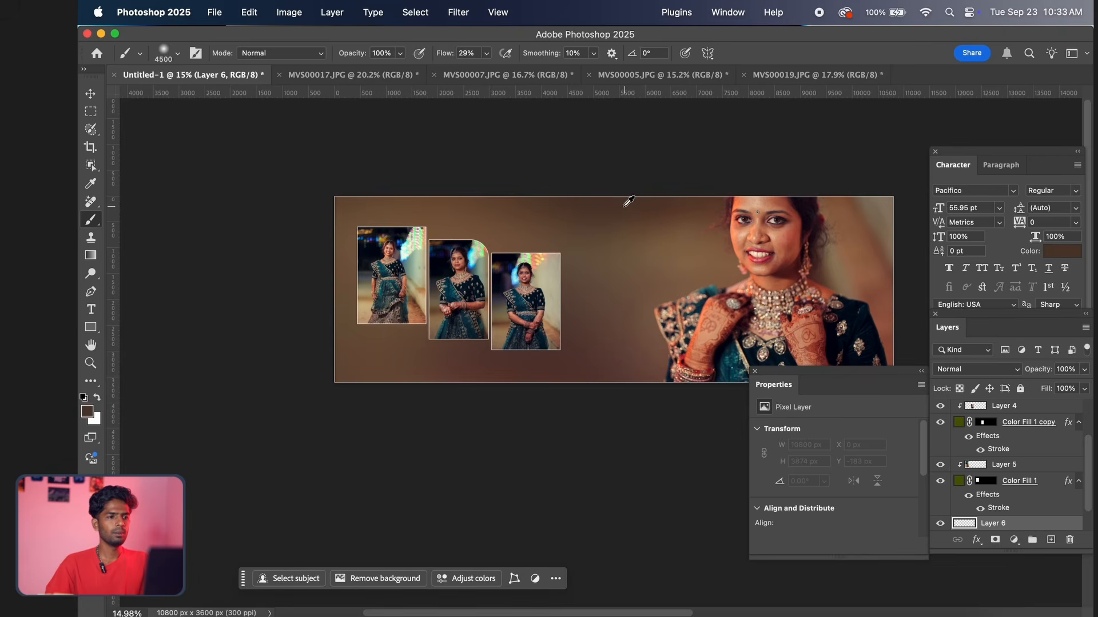
click(92, 411)
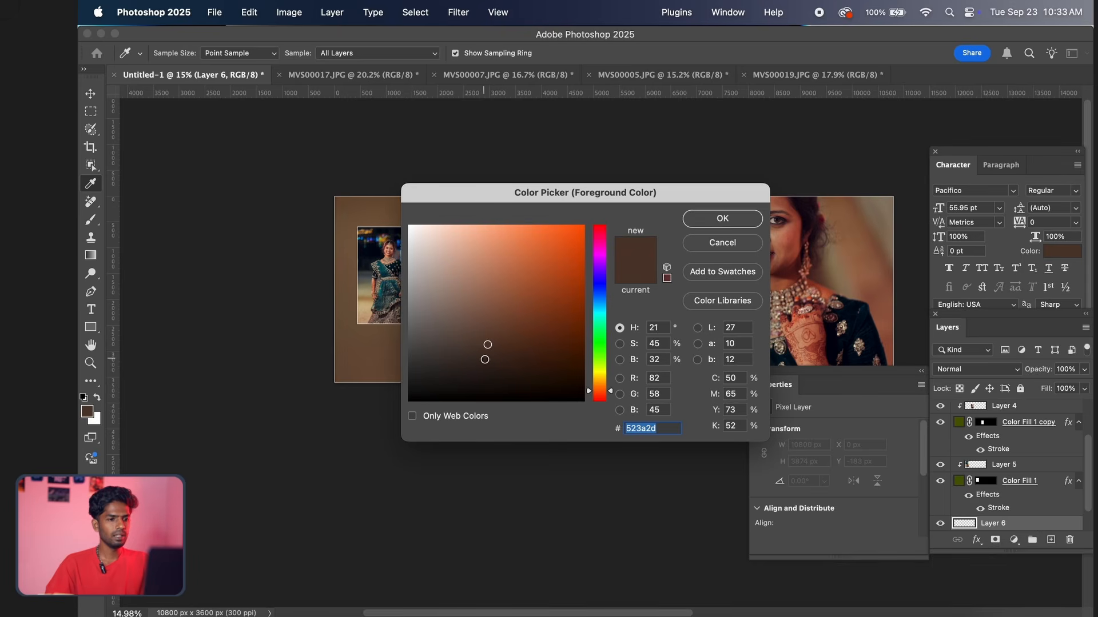
drag(485, 359, 485, 371)
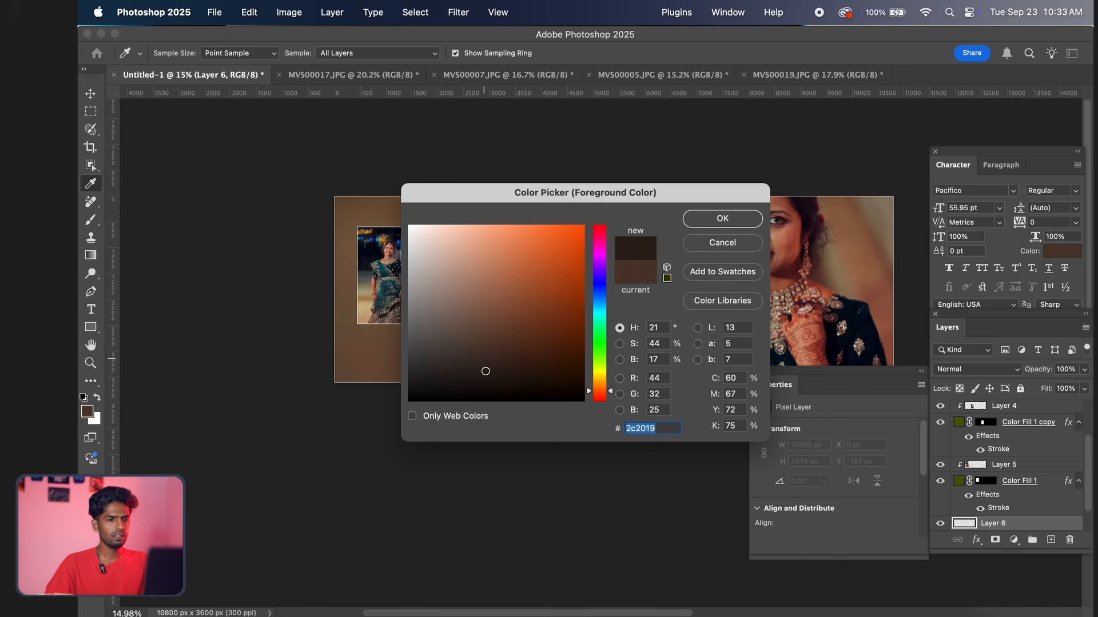
click(700, 220)
key(b)
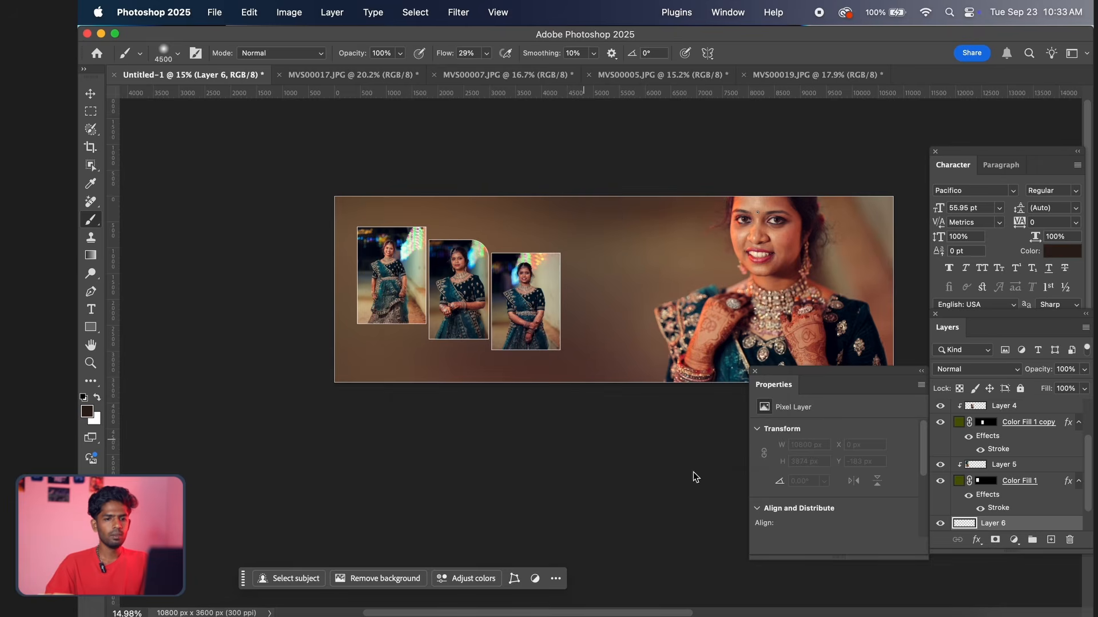
scroll(967, 500, up, 1)
scroll(996, 499, down, 1)
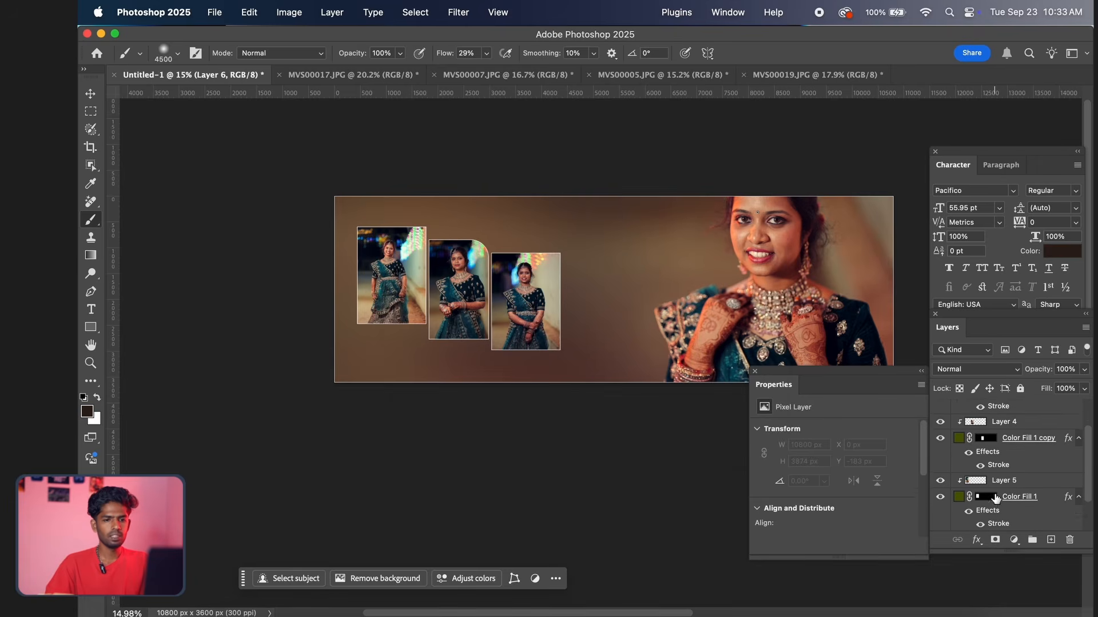
scroll(996, 500, up, 1)
scroll(996, 499, down, 1)
scroll(996, 500, down, 3)
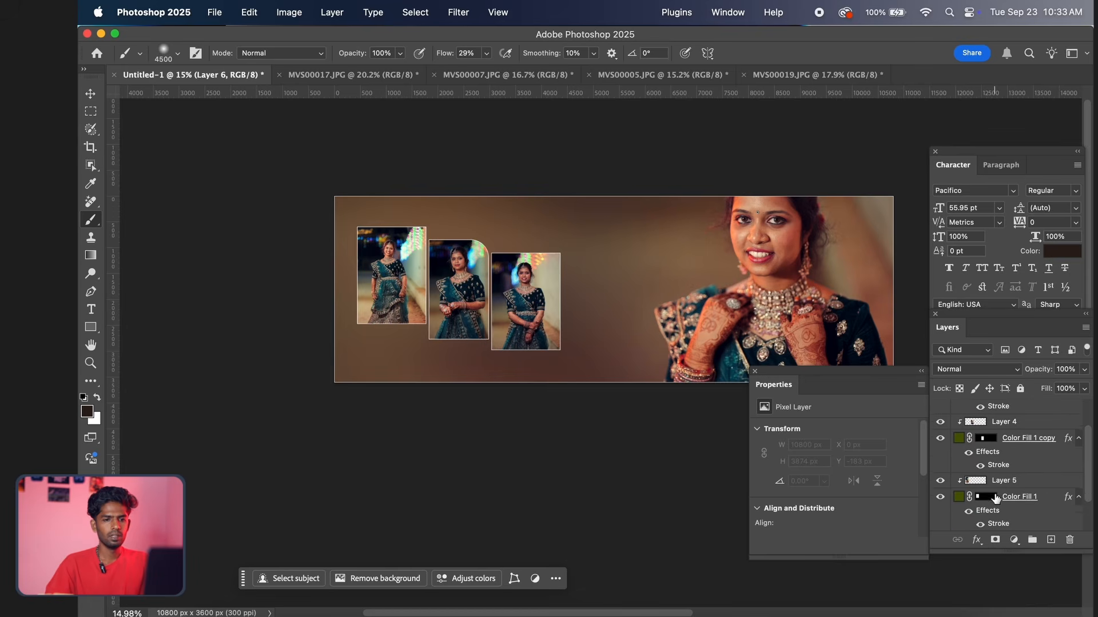
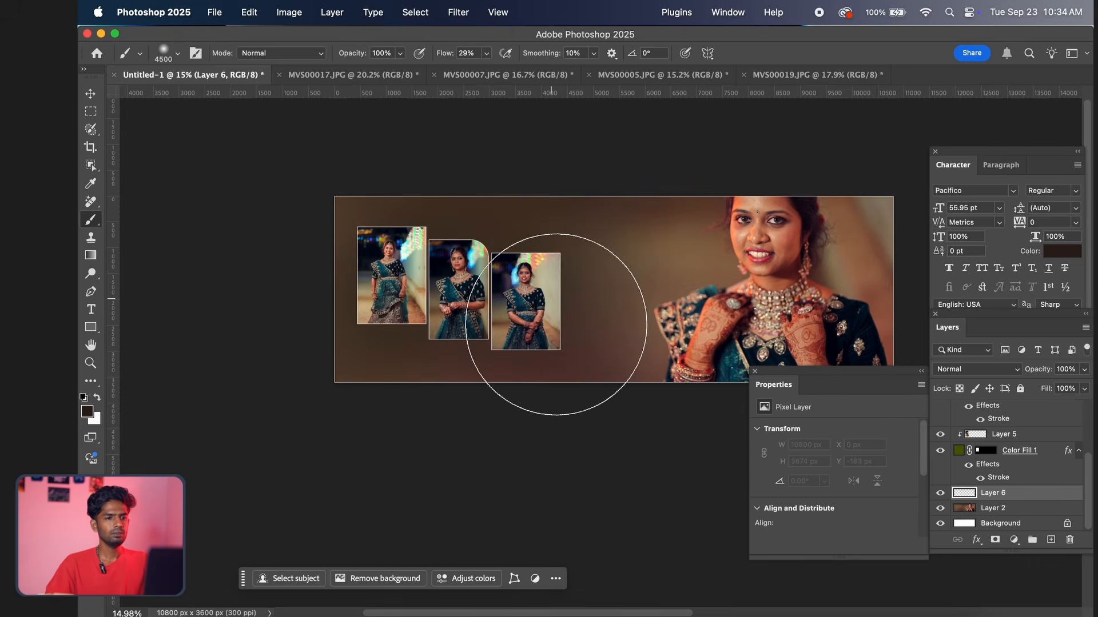
Brush dark shading over the left and middle of the background on Layer 6 and blend it as Multiply at 68% opacity
mouse_move(562, 231)
mouse_down()
mouse_move(545, 347)
mouse_move(365, 417)
mouse_move(317, 417)
mouse_move(319, 160)
mouse_move(460, 188)
mouse_move(528, 224)
mouse_move(571, 301)
mouse_up()
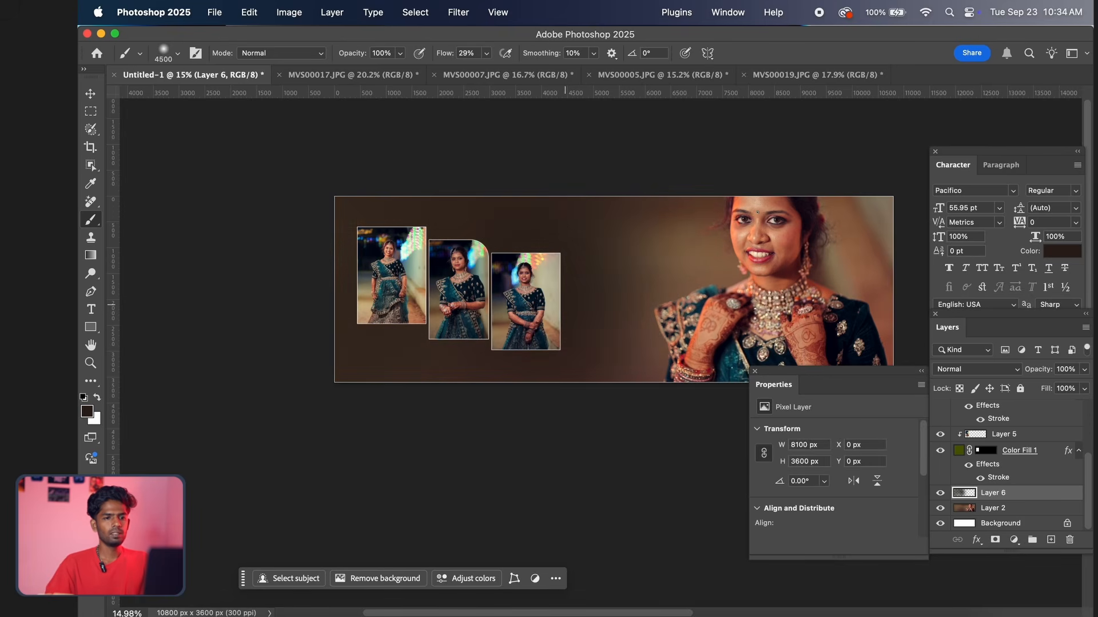
click(990, 370)
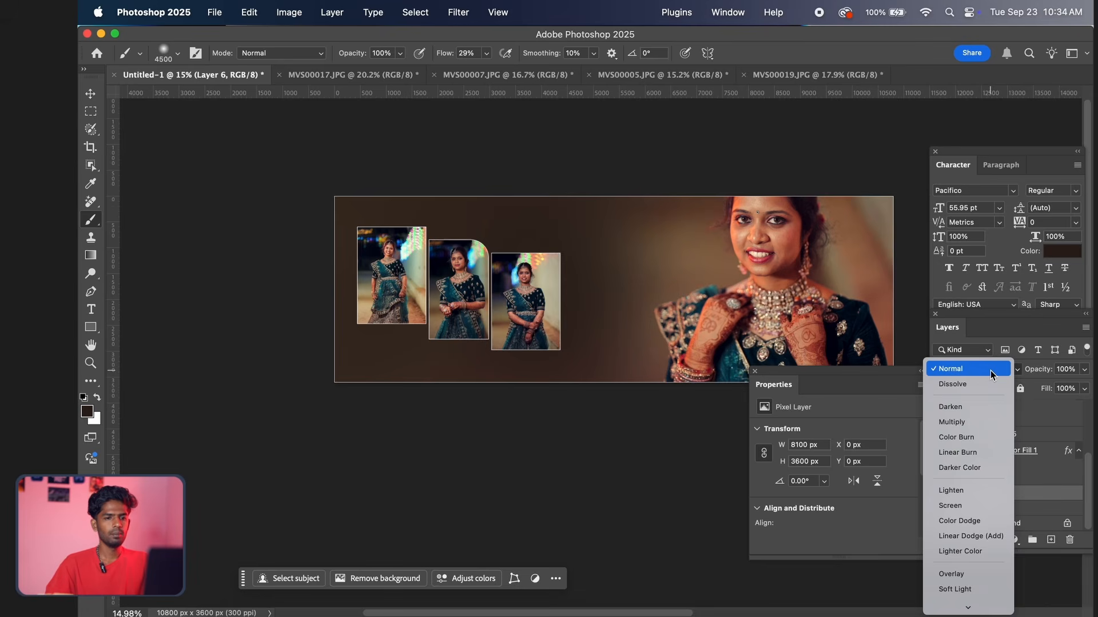
click(970, 422)
scroll(827, 351, down, 1)
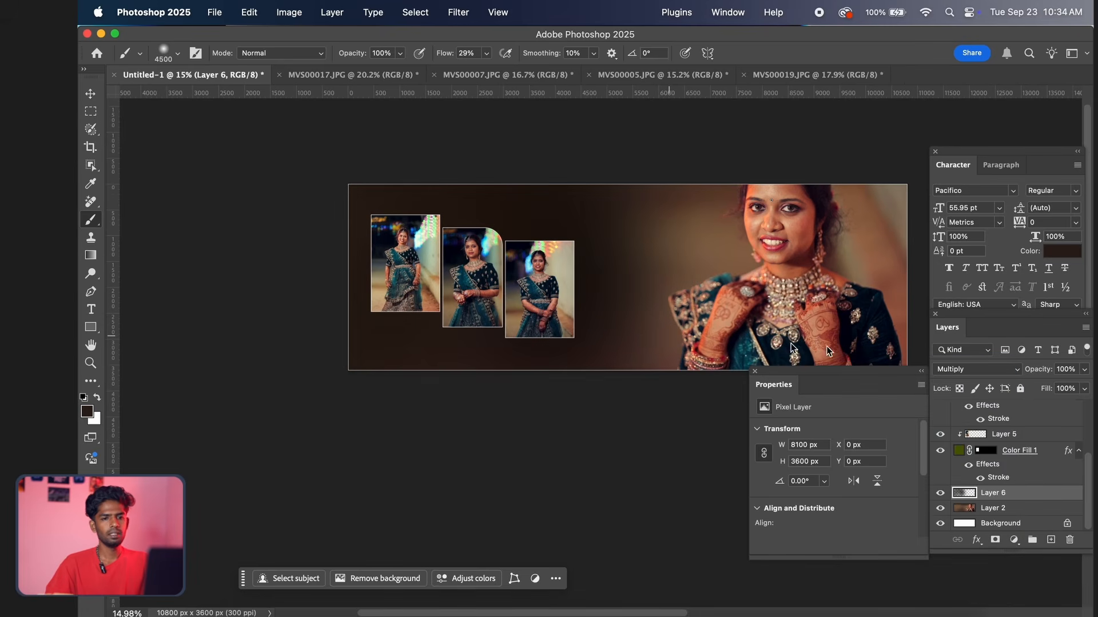
click(1082, 371)
click(1060, 387)
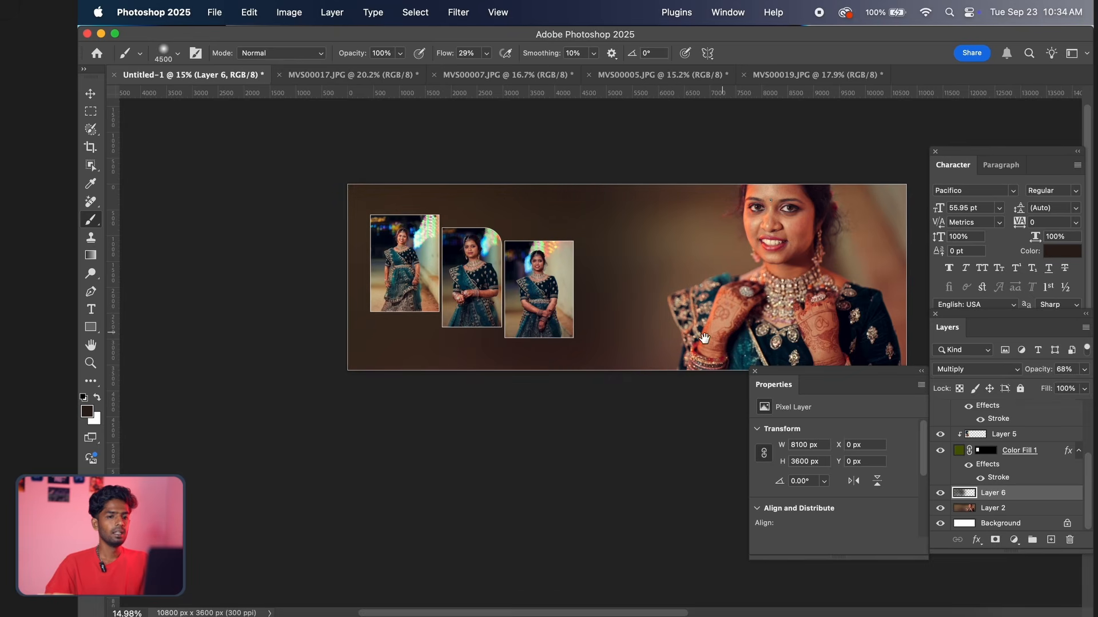
Stretch the shading on Layer 6 to about 9363 x 3949 px, extending it past the canvas's left, upper and lower edges
drag(736, 323, 688, 339)
key(super+t)
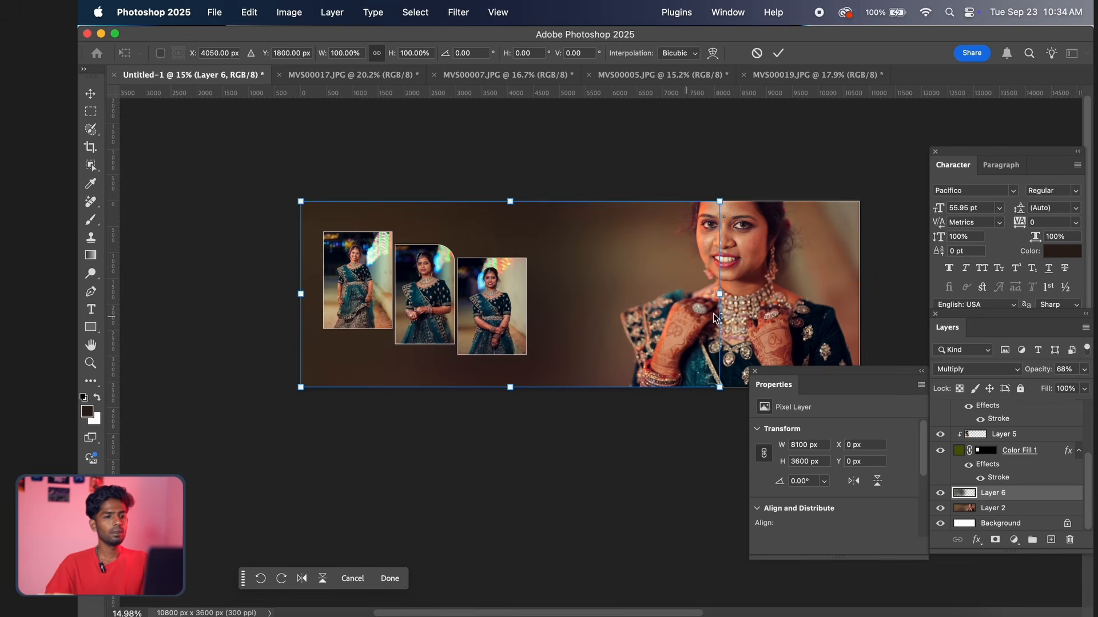
drag(723, 298, 775, 295)
drag(302, 294, 291, 295)
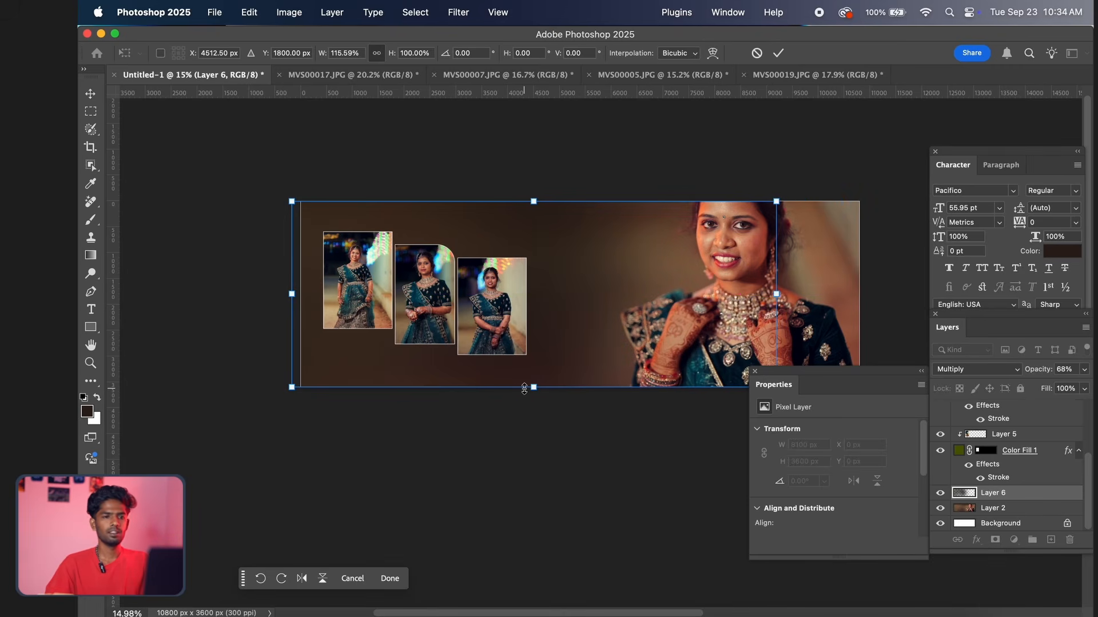
drag(529, 391, 533, 407)
drag(571, 359, 567, 350)
key(Return)
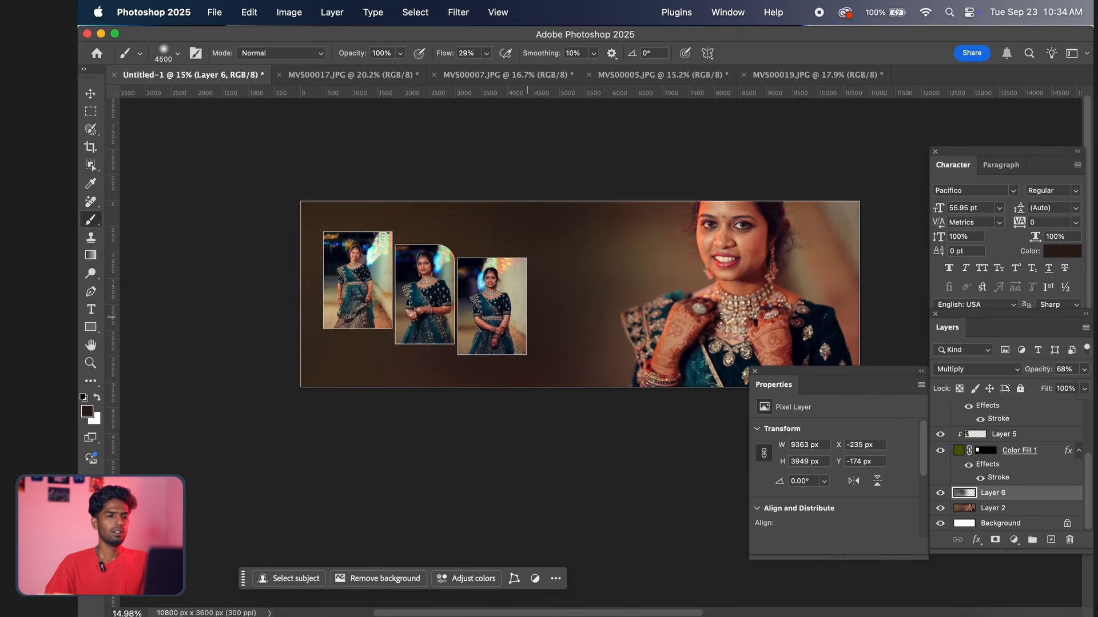
Start a new text line with the Type tool in the empty brown area below the leftmost photo frame
scroll(521, 308, down, 1)
scroll(521, 308, up, 5)
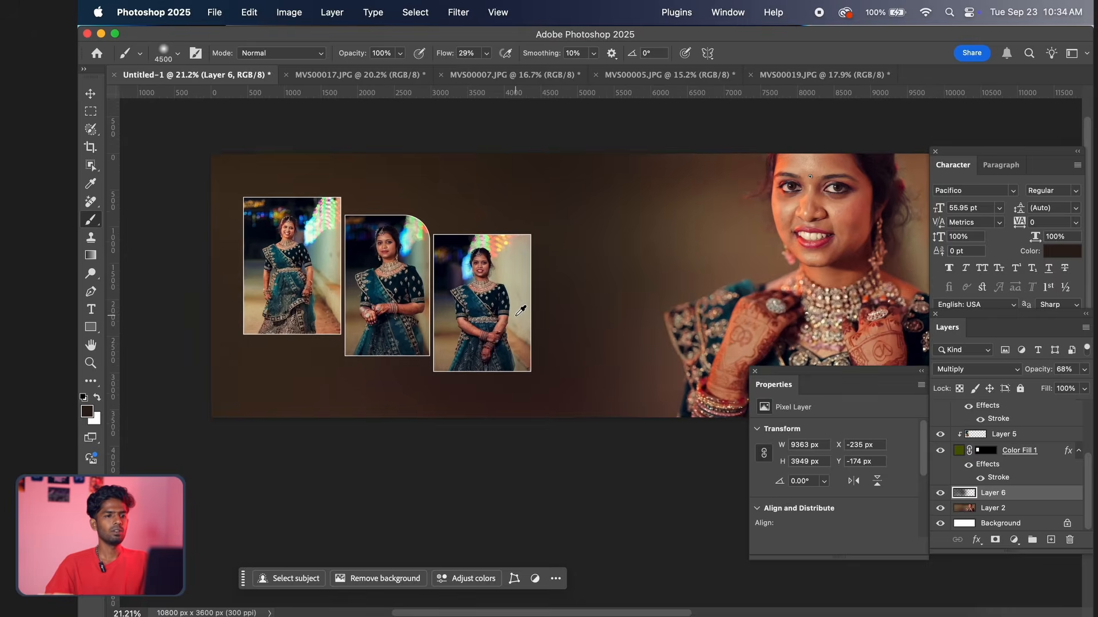
scroll(402, 312, left, 3)
scroll(501, 323, up, 3)
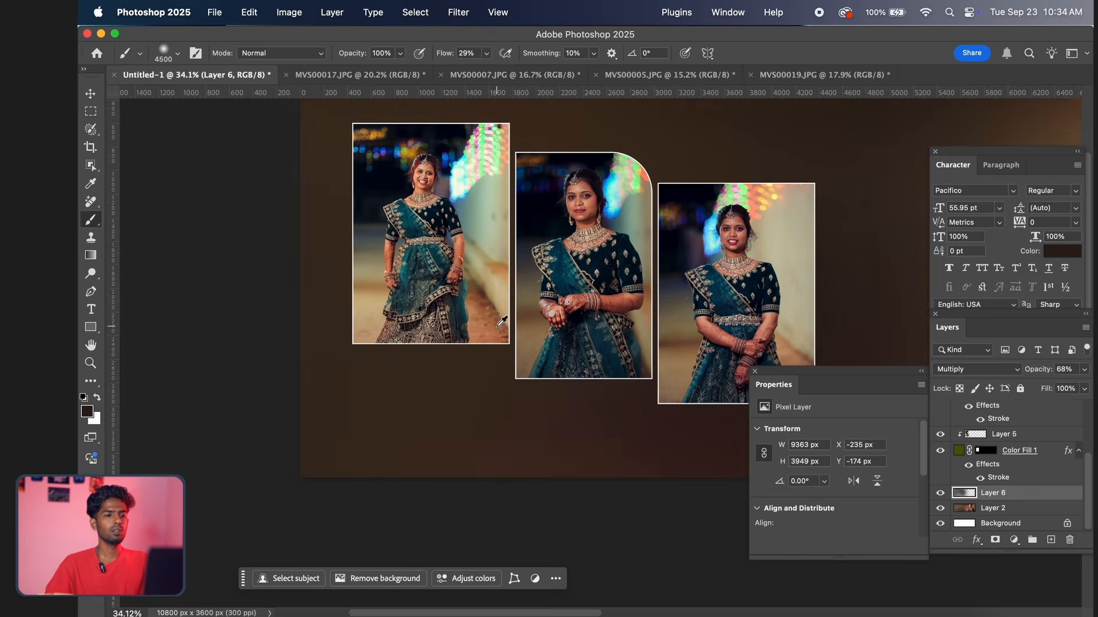
scroll(502, 323, up, 2)
scroll(485, 328, left, 2)
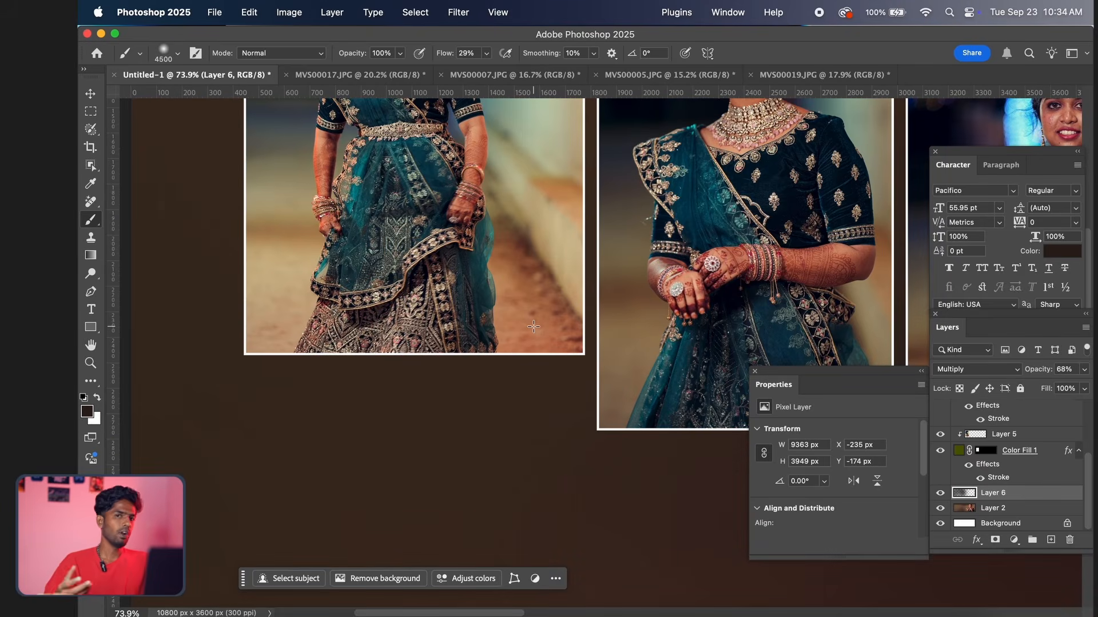
key(t)
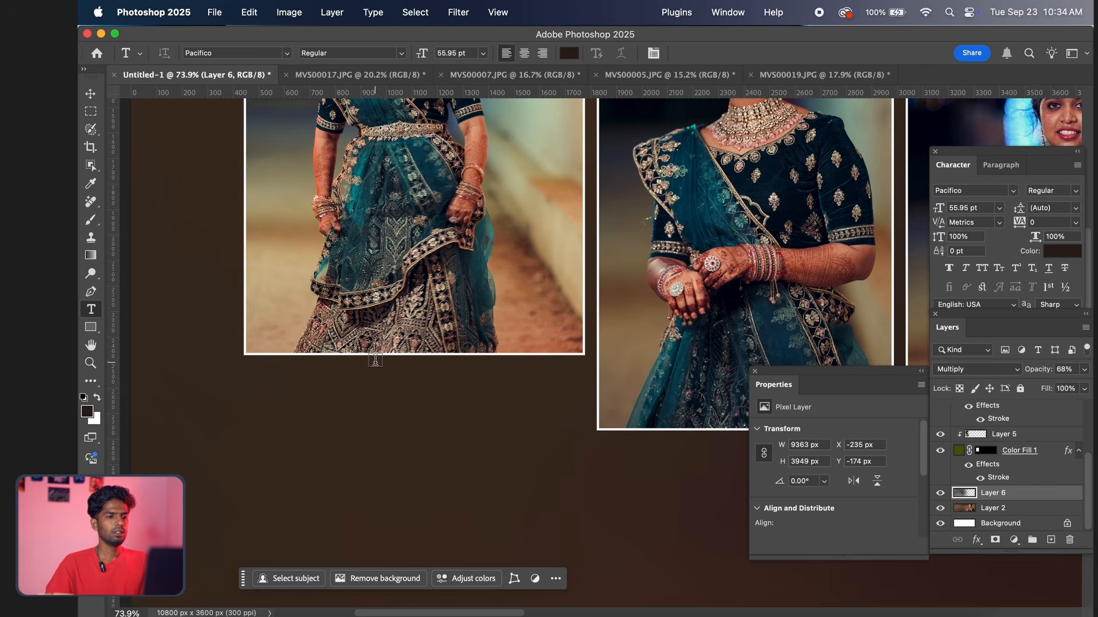
scroll(376, 360, down, 2)
drag(323, 399, 412, 349)
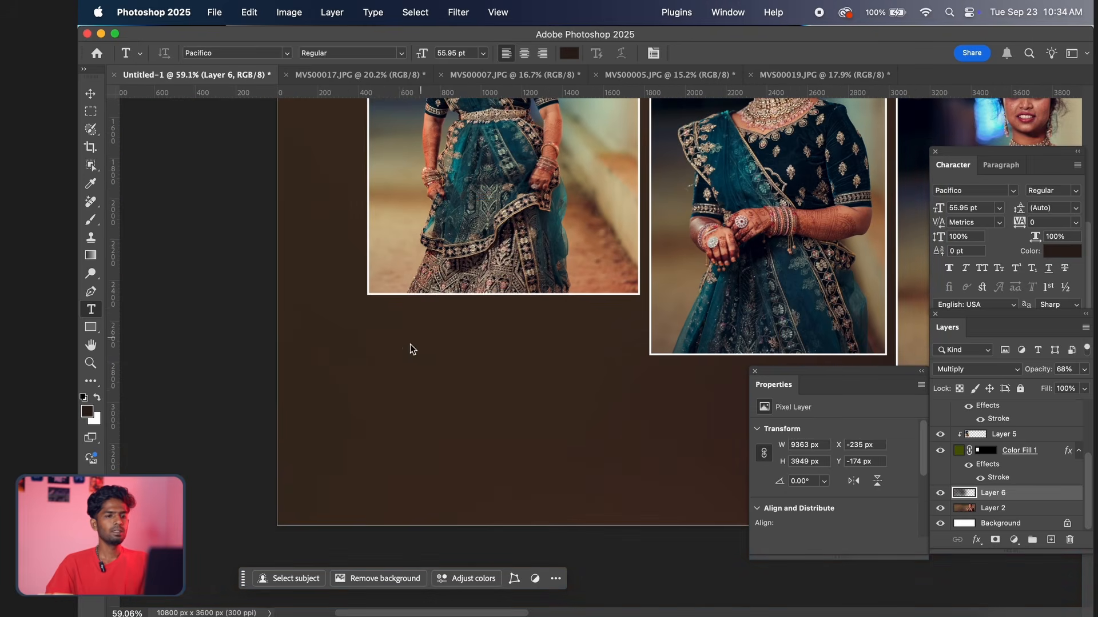
mouse_move(627, 341)
mouse_down()
mouse_move(439, 323)
mouse_move(614, 335)
mouse_up()
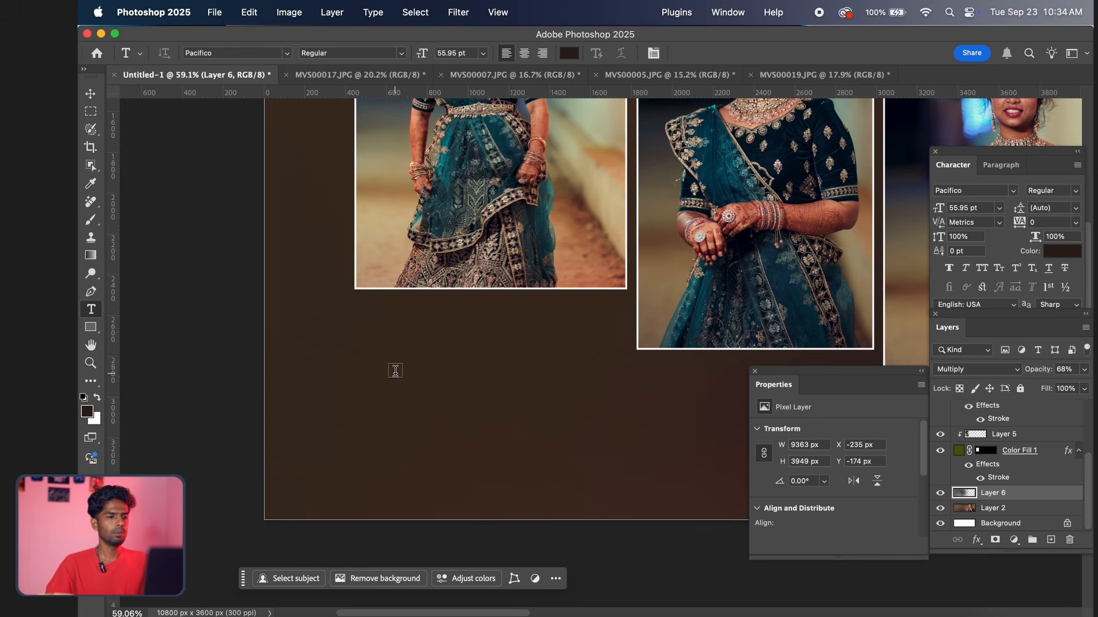
click(395, 370)
click(440, 367)
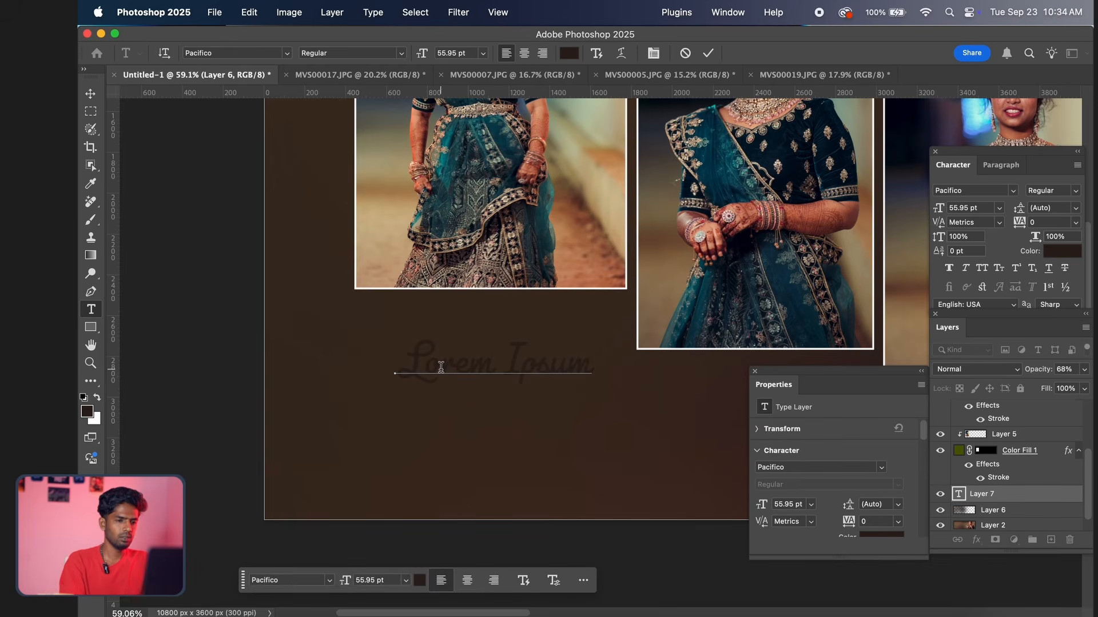
Replace the placeholder text below the leftmost frame with "Bride"
key(super+a)
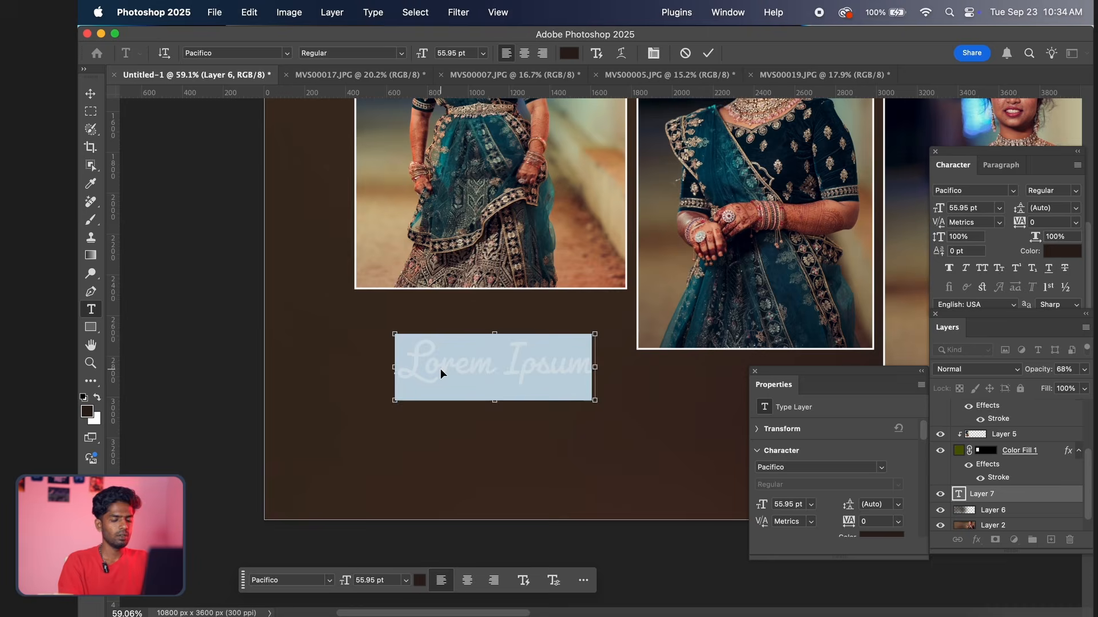
key(BackSpace)
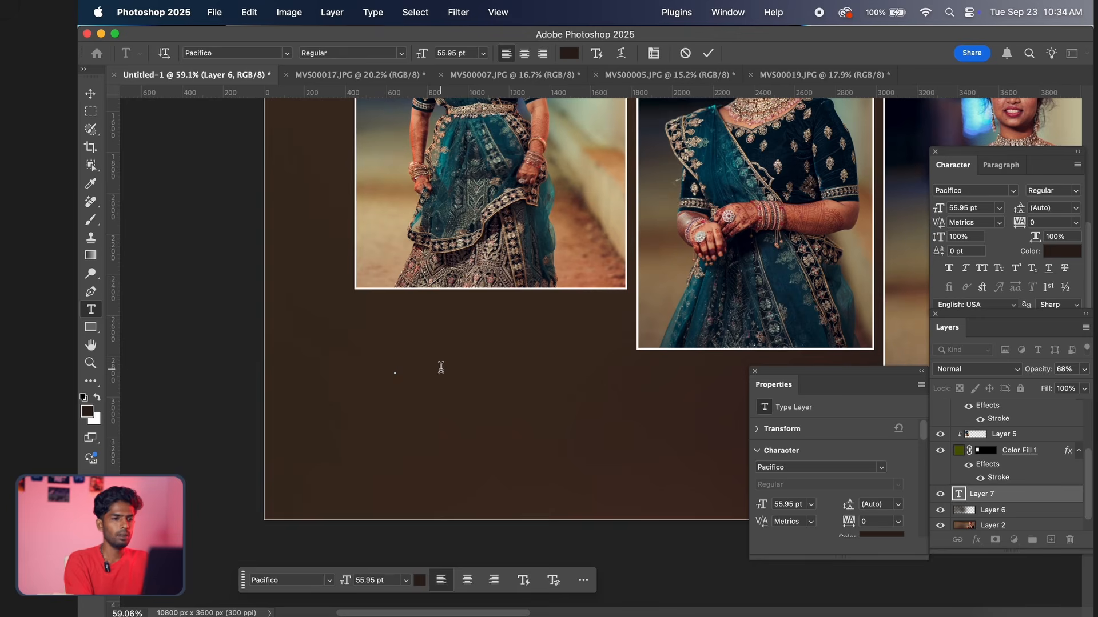
text(B)
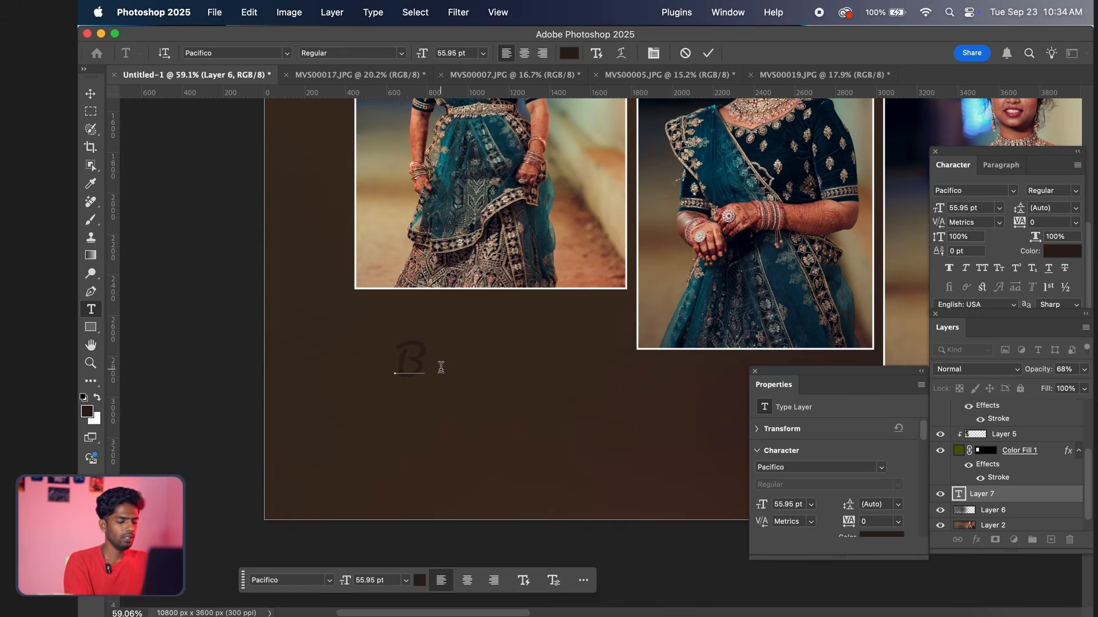
text(ride)
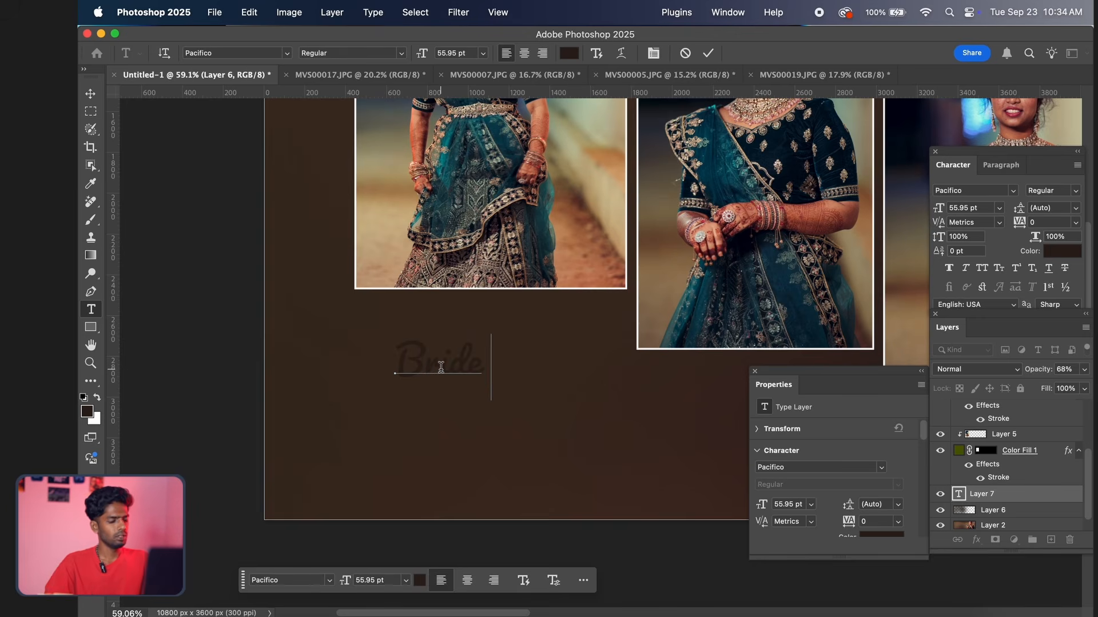
Select the whole word "Bride" and set its text colour to white
key(super+a)
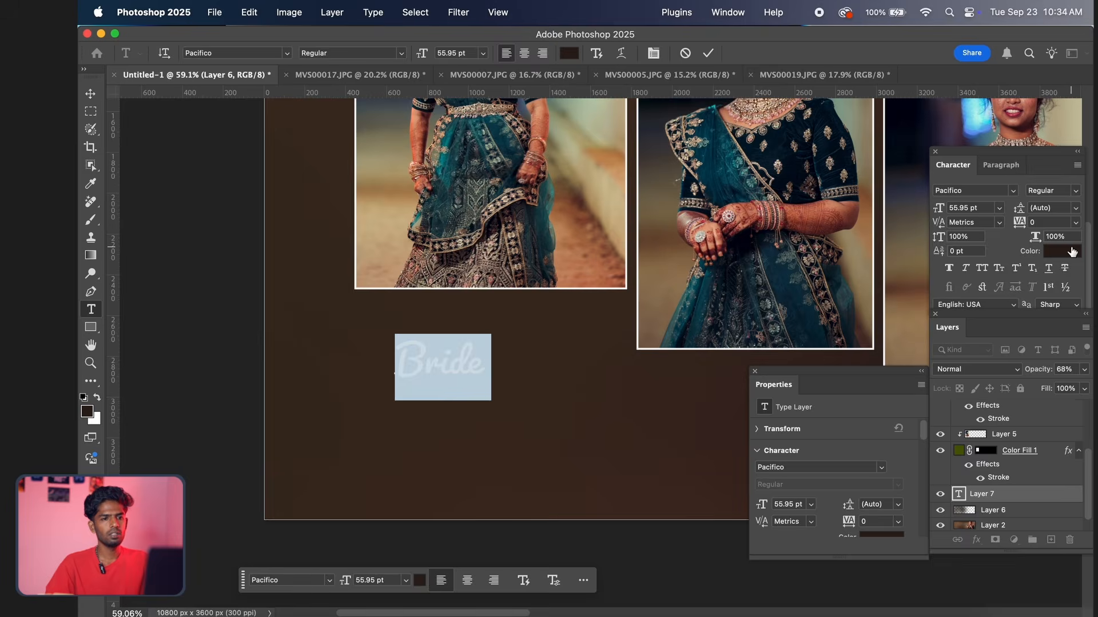
click(1072, 252)
drag(650, 215, 932, 220)
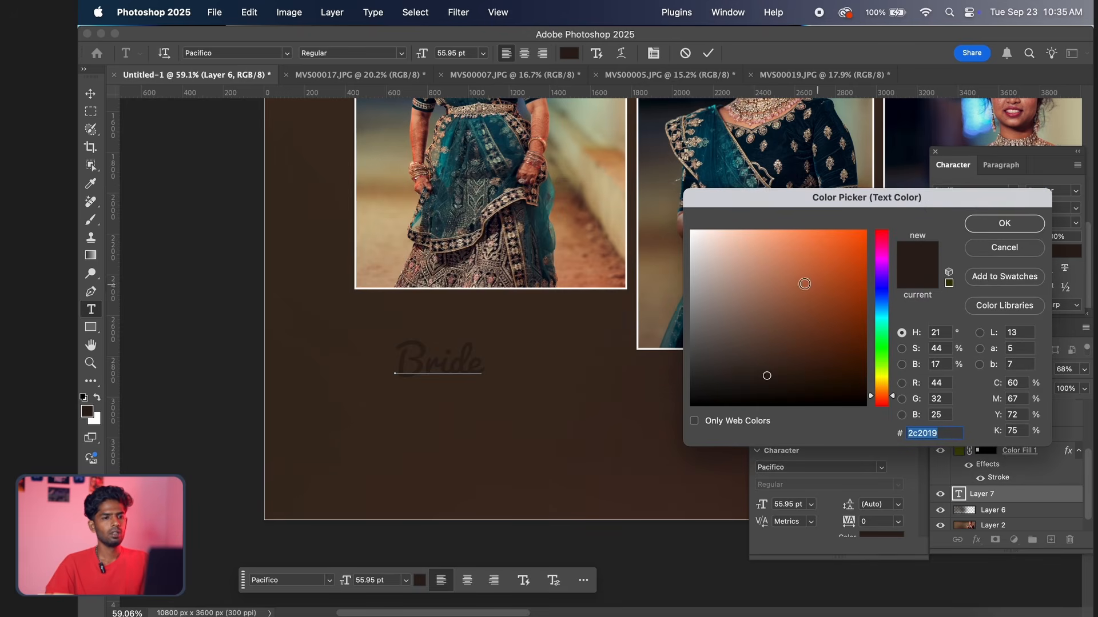
click(691, 231)
click(986, 228)
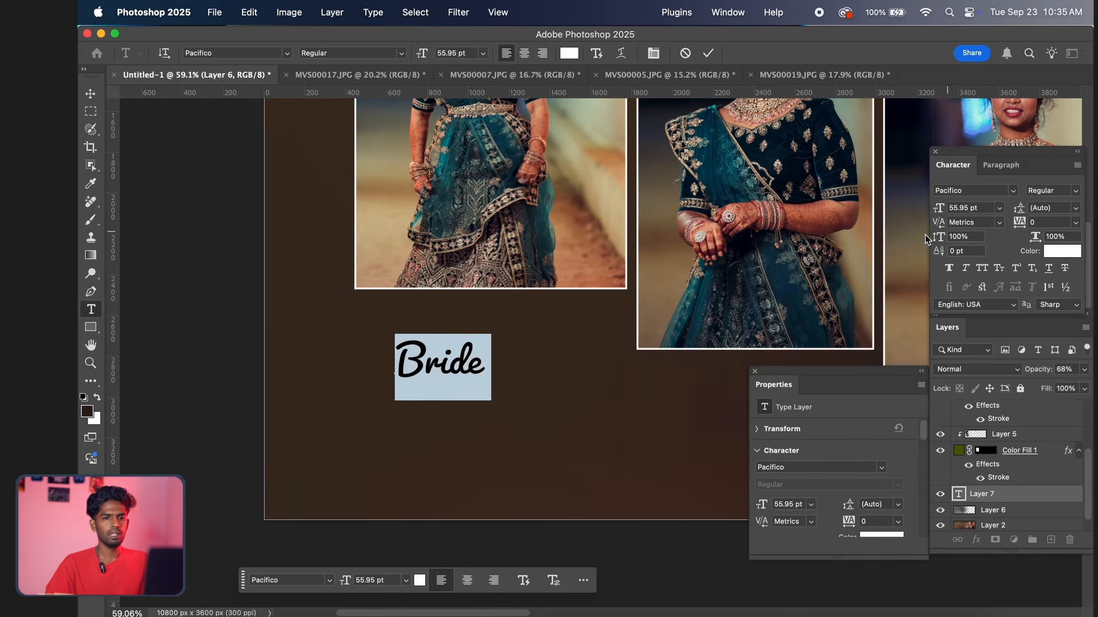
Preview the available fonts on the word "Bride" and apply Cinzel Regular
click(1014, 193)
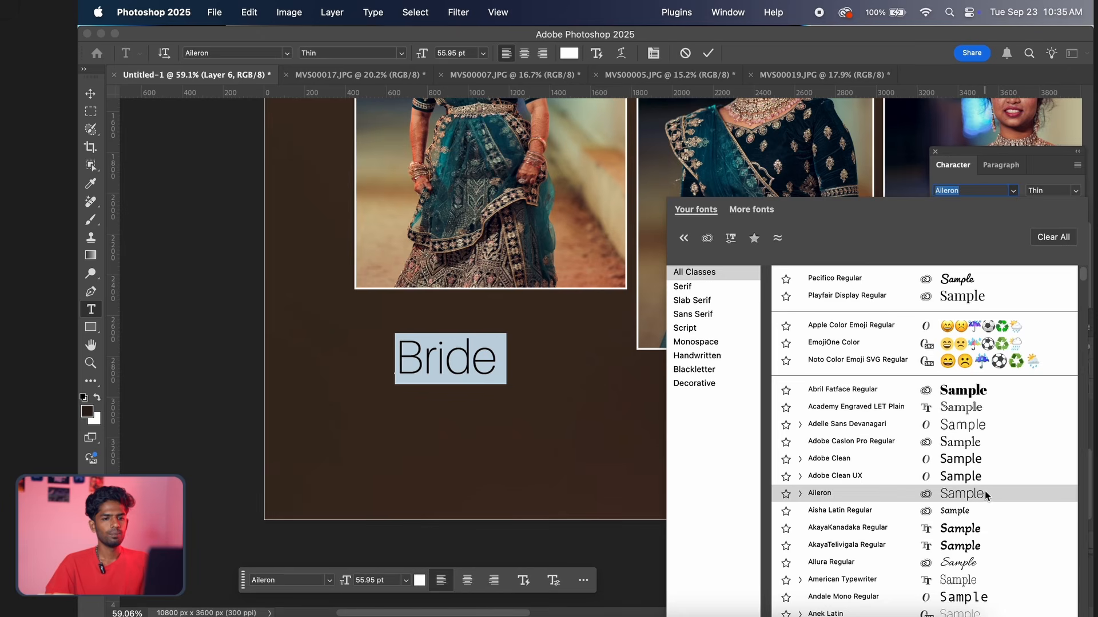
scroll(985, 492, down, 5)
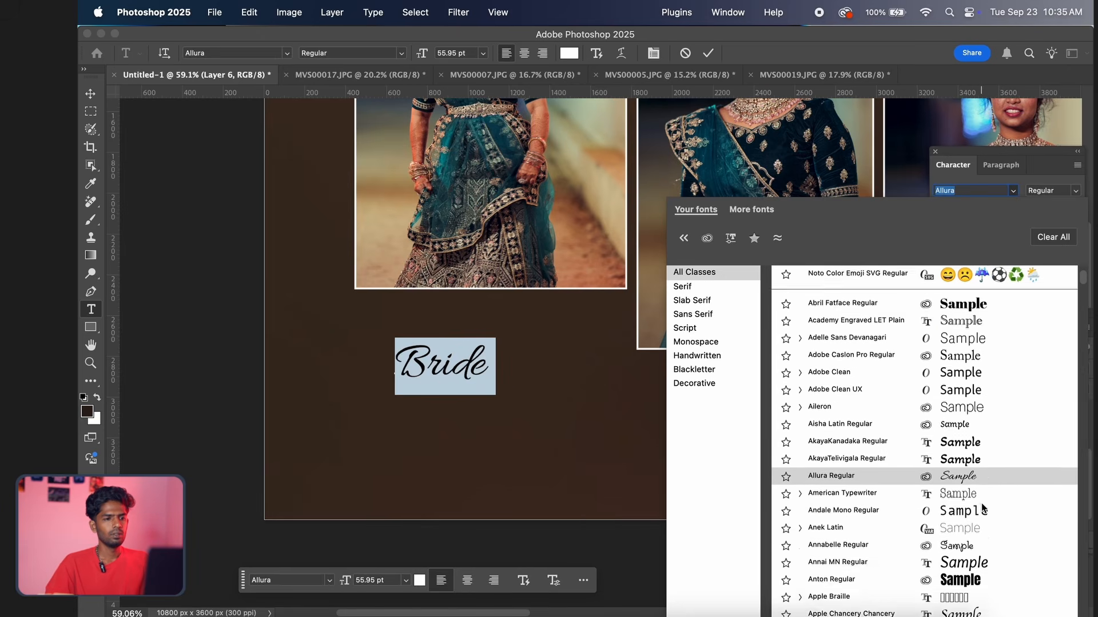
scroll(985, 509, down, 8)
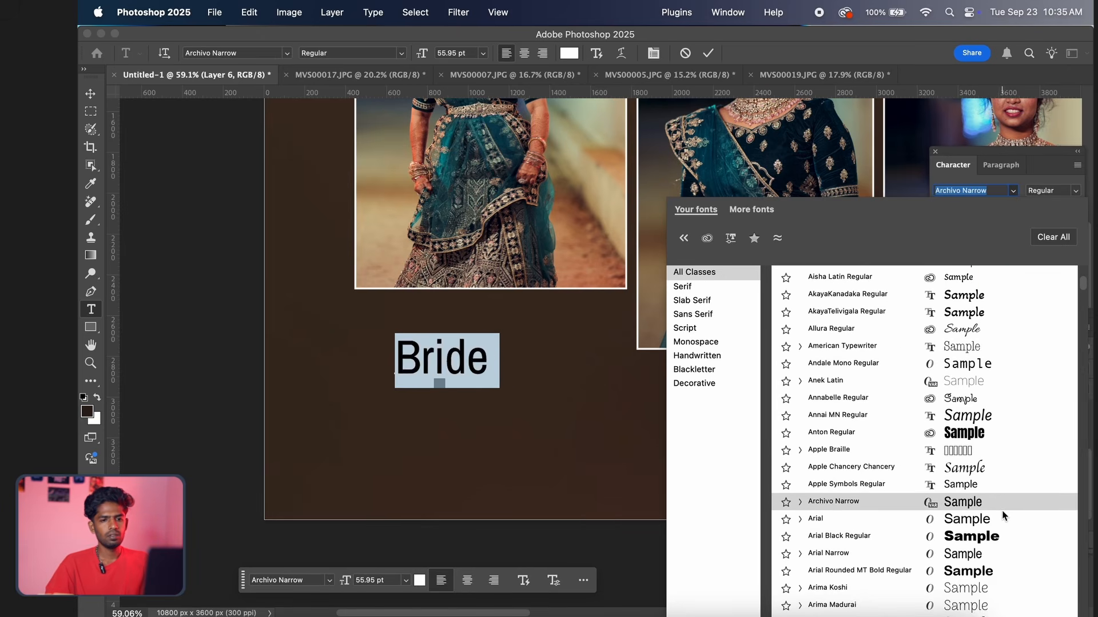
scroll(999, 527, down, 2)
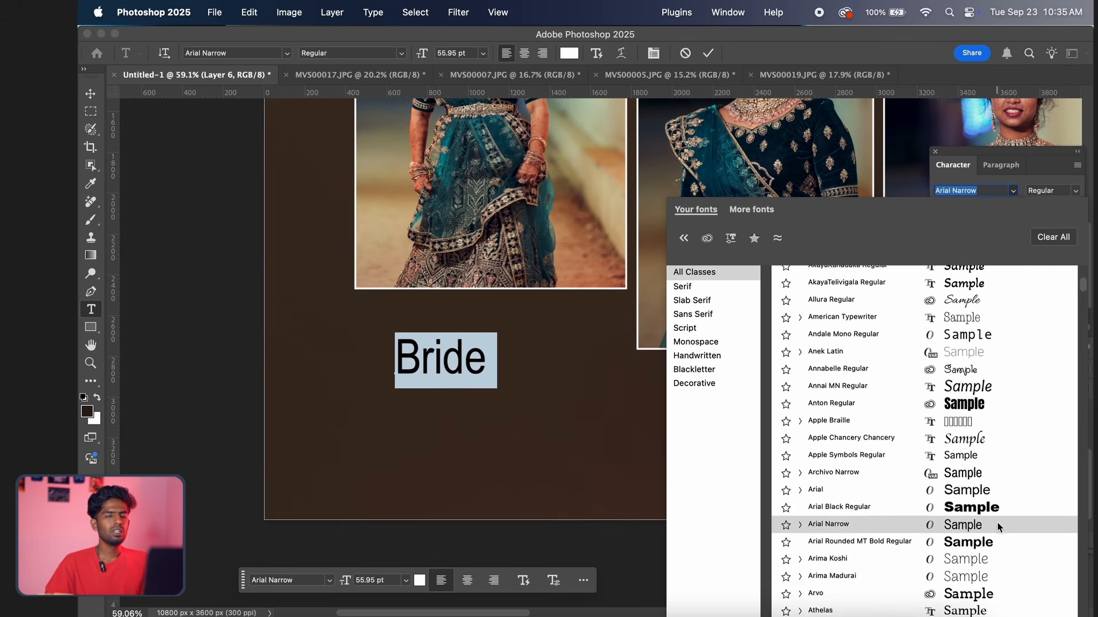
scroll(998, 523, down, 1)
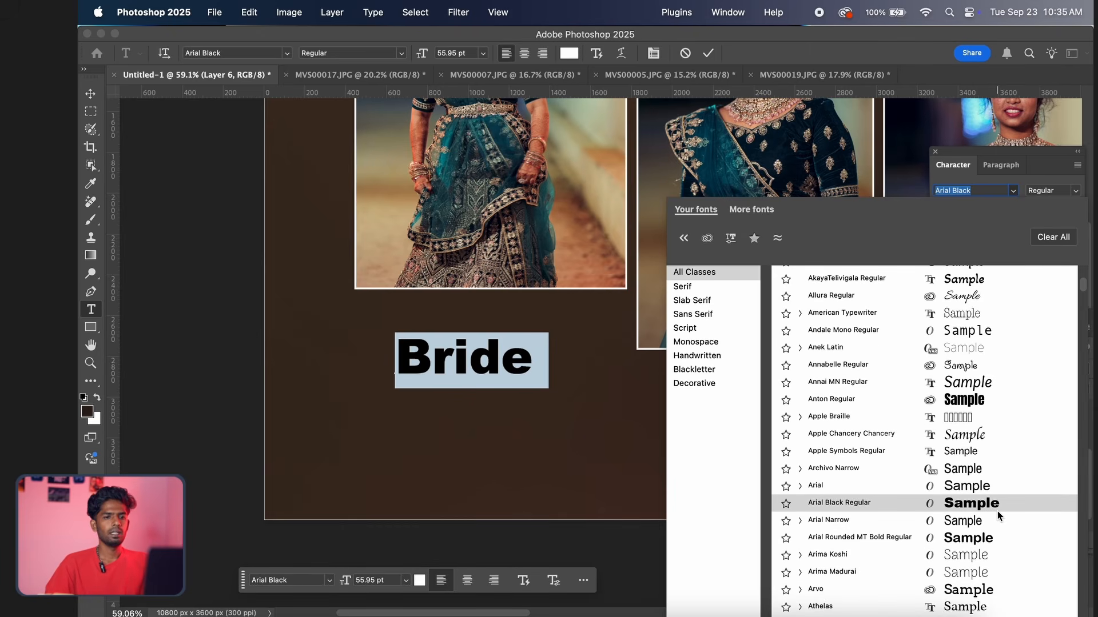
scroll(998, 514, down, 4)
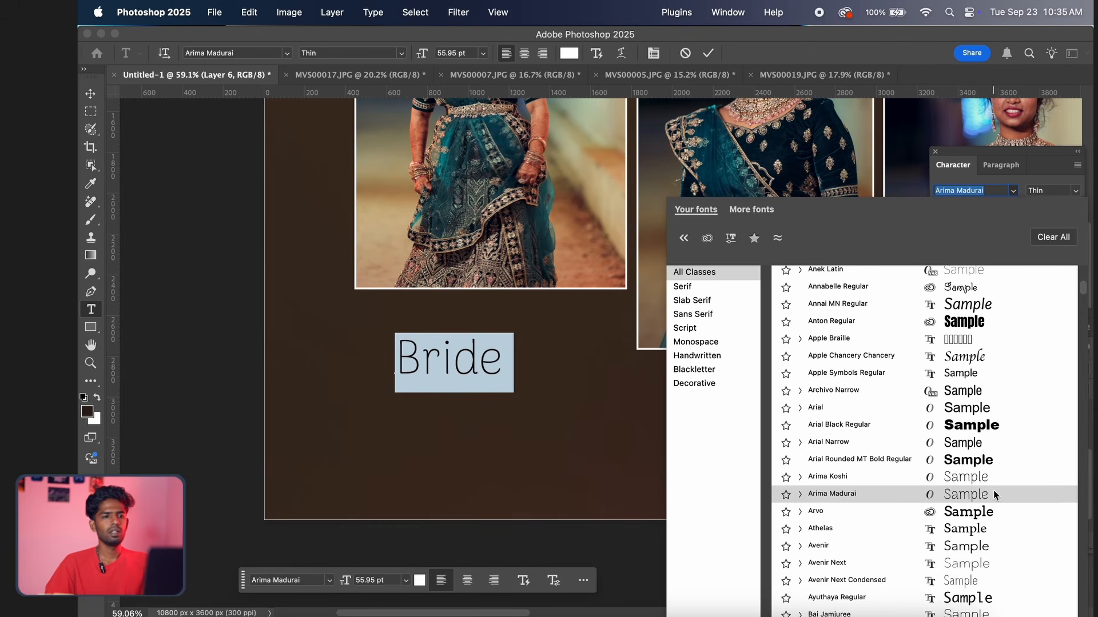
scroll(991, 520, down, 6)
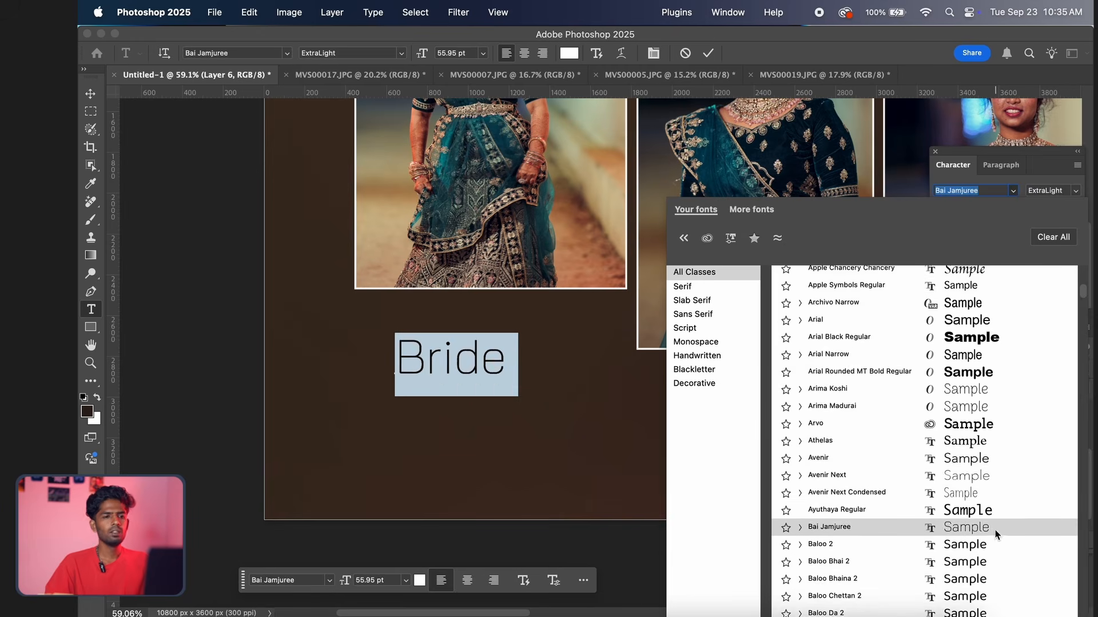
scroll(988, 517, down, 5)
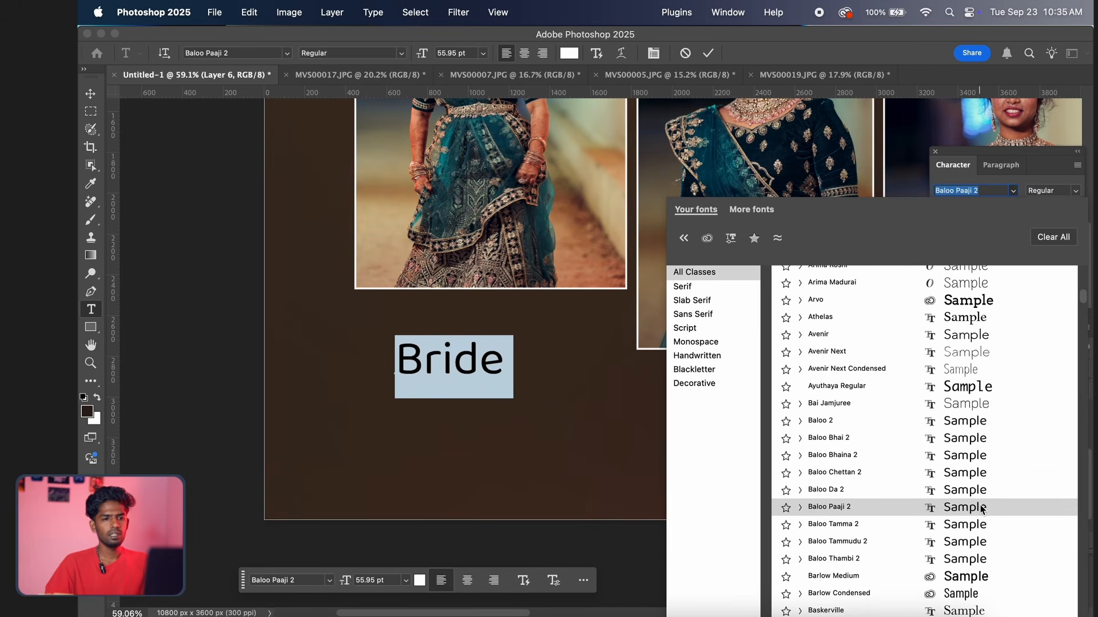
scroll(981, 512, down, 3)
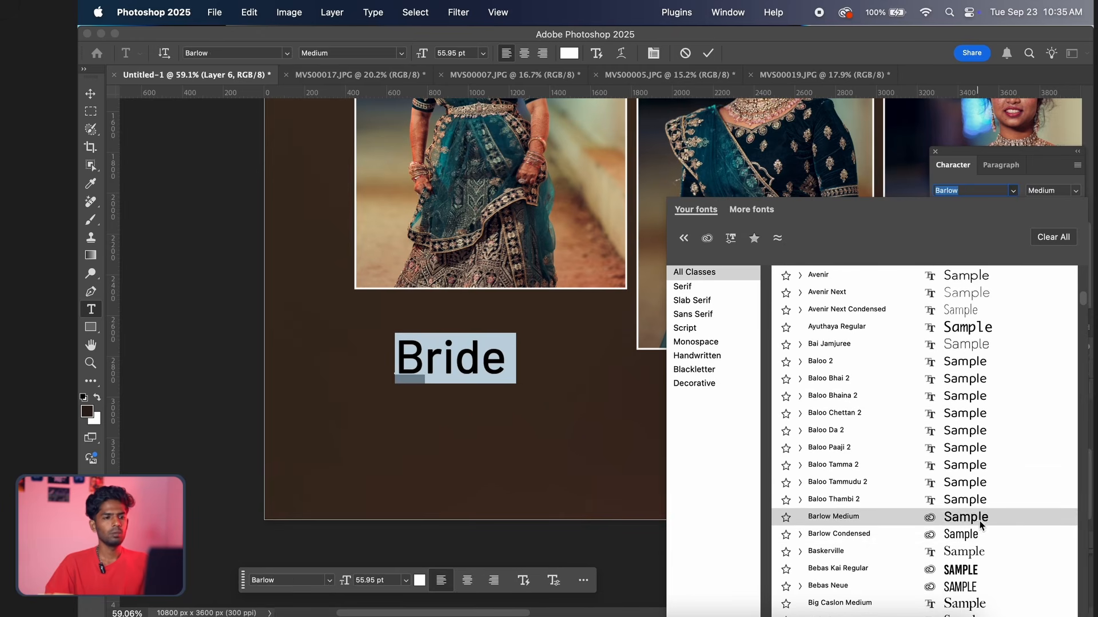
scroll(982, 549, down, 6)
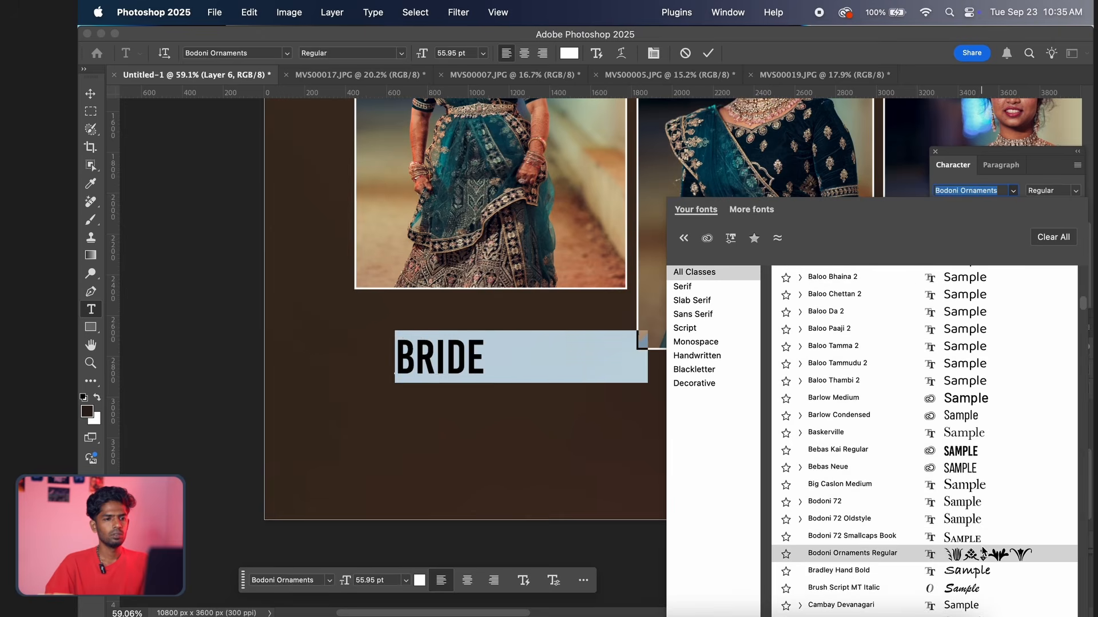
scroll(984, 552, down, 5)
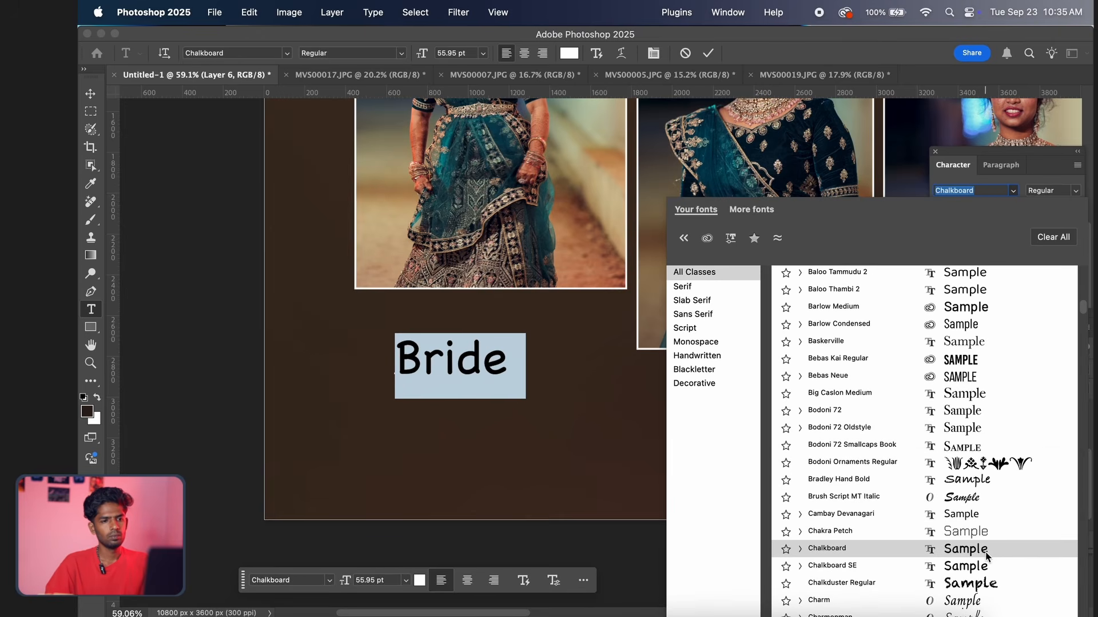
scroll(991, 564, down, 3)
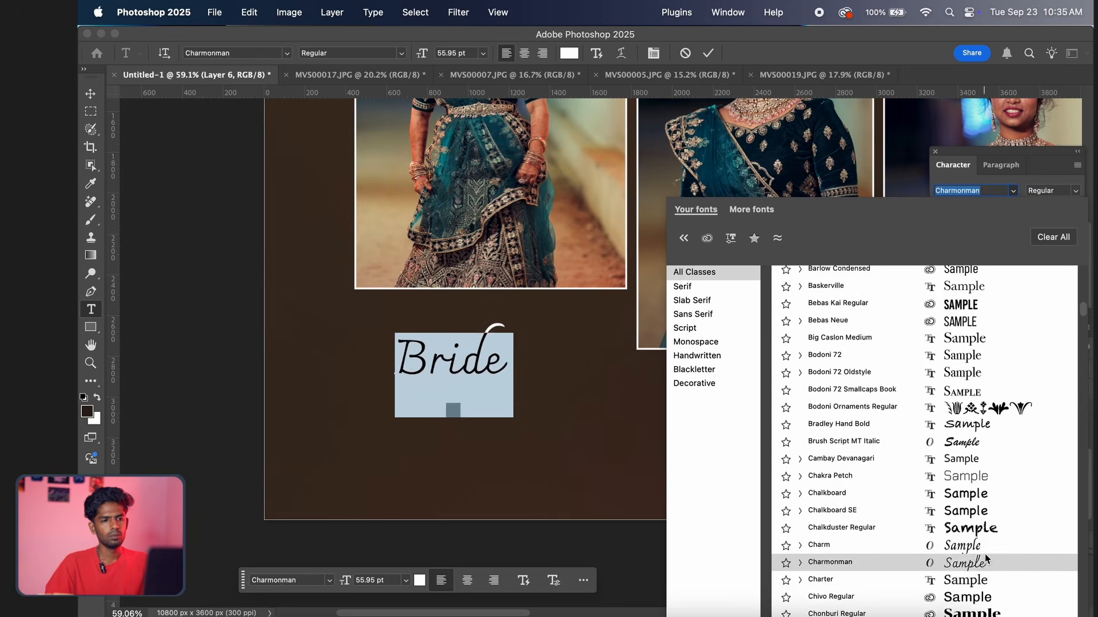
scroll(991, 557, down, 7)
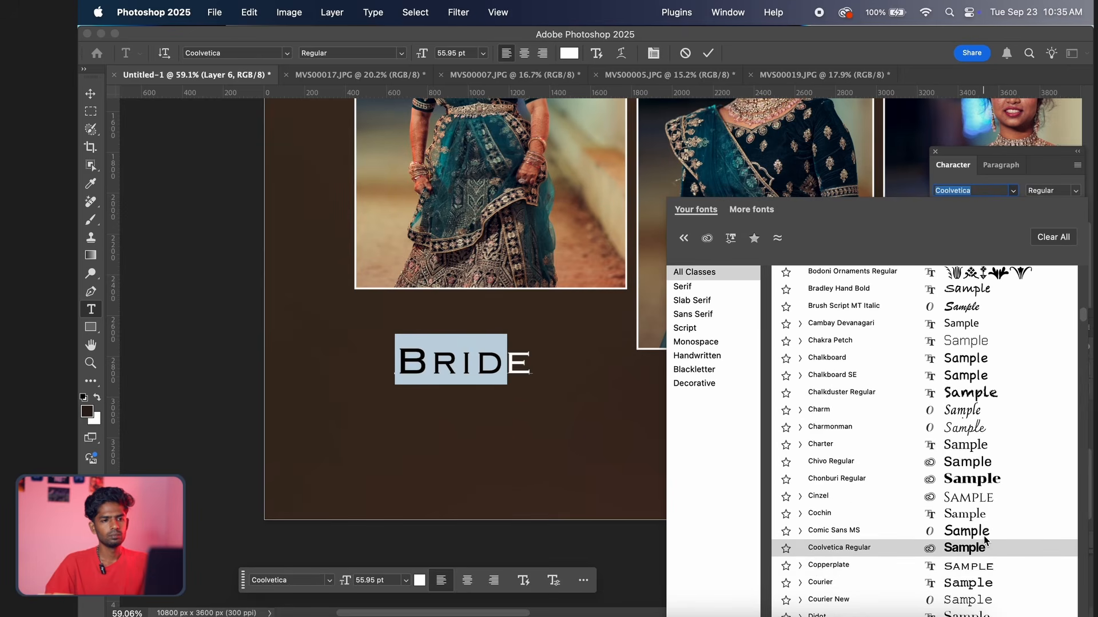
click(996, 502)
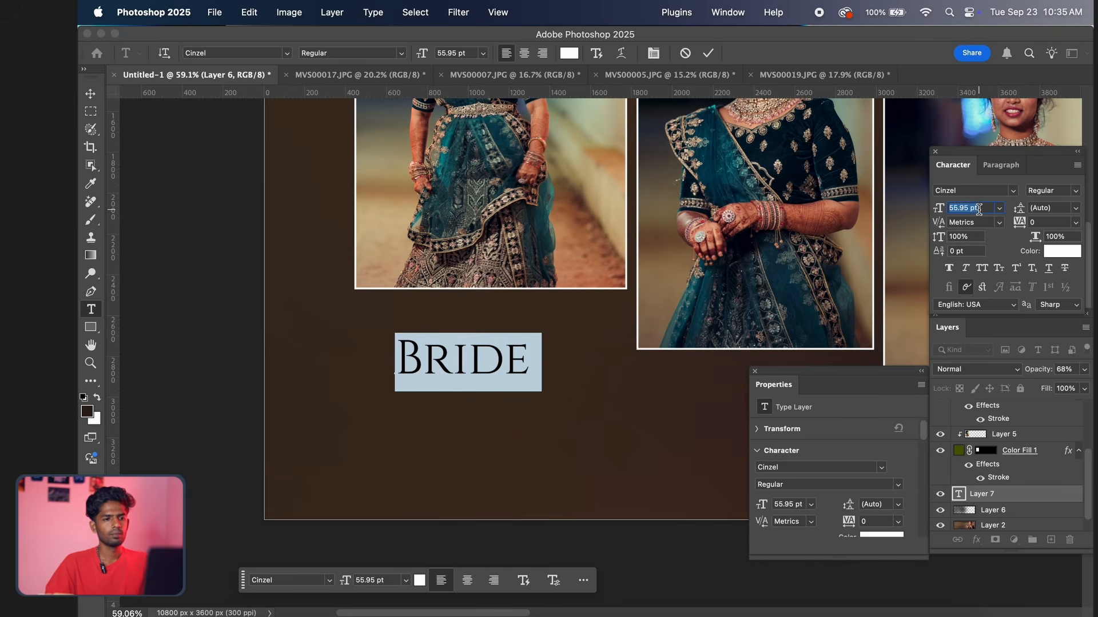
Set the font size of the "Bride" title to 67 pt and commit the text
scroll(979, 210, down, 3)
scroll(979, 210, up, 14)
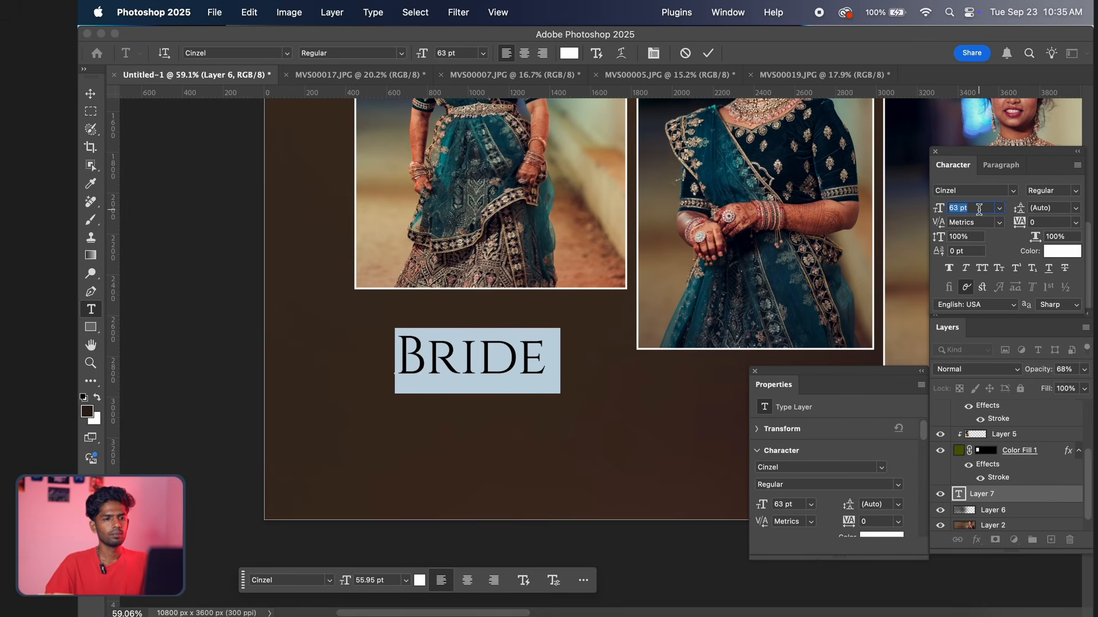
click(708, 52)
key(v)
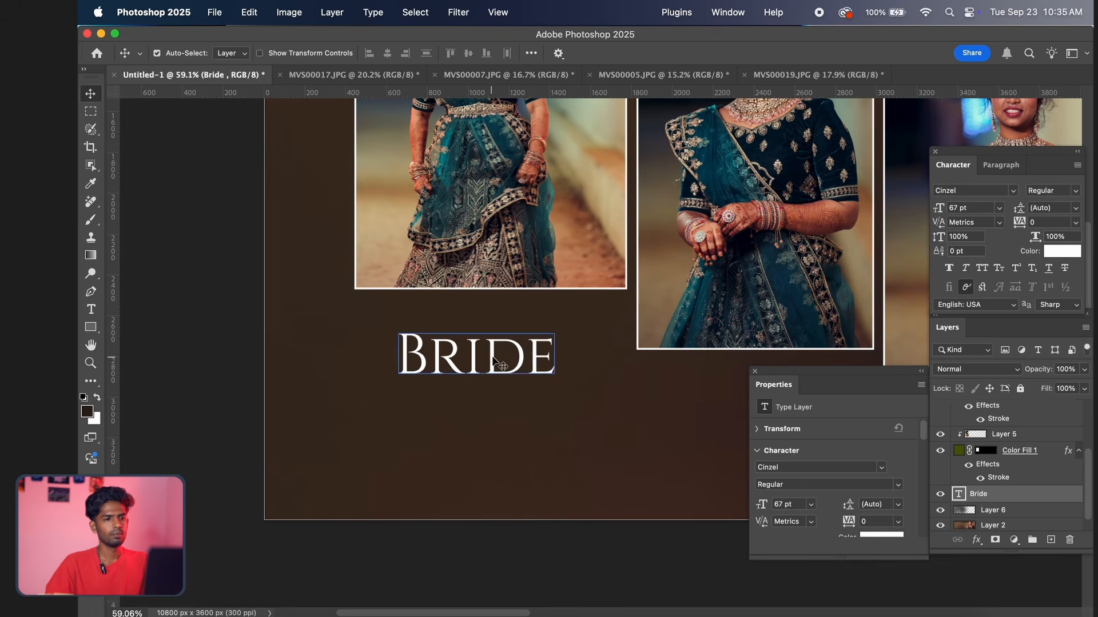
Move the "Bride" title up slightly so it sits centred just below the leftmost photo frame
drag(492, 362, 501, 337)
scroll(530, 346, up, 10)
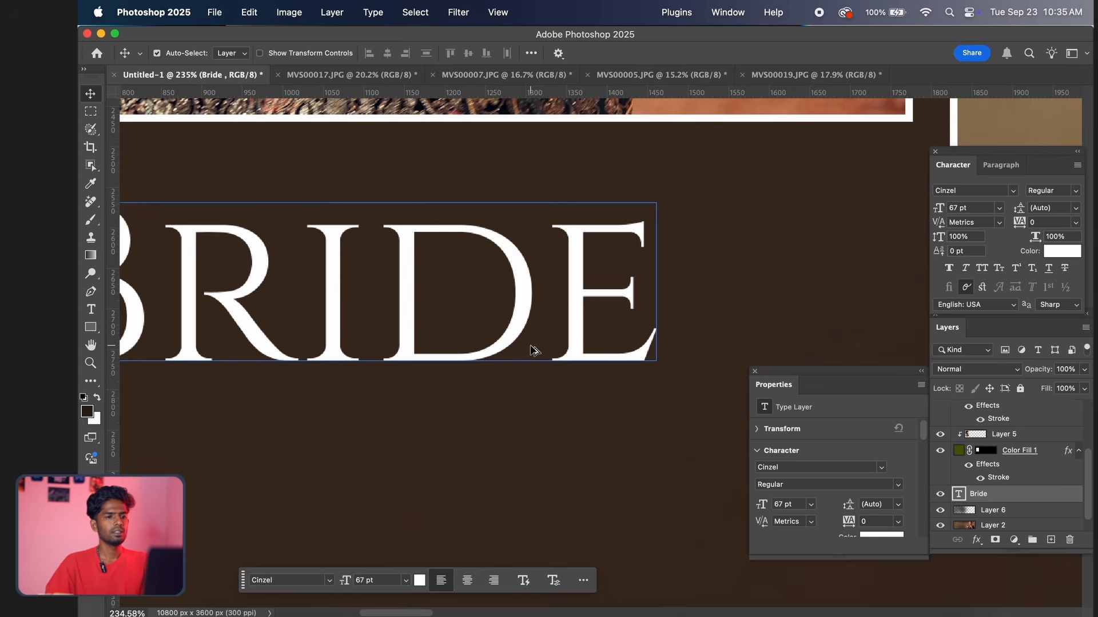
scroll(531, 350, down, 15)
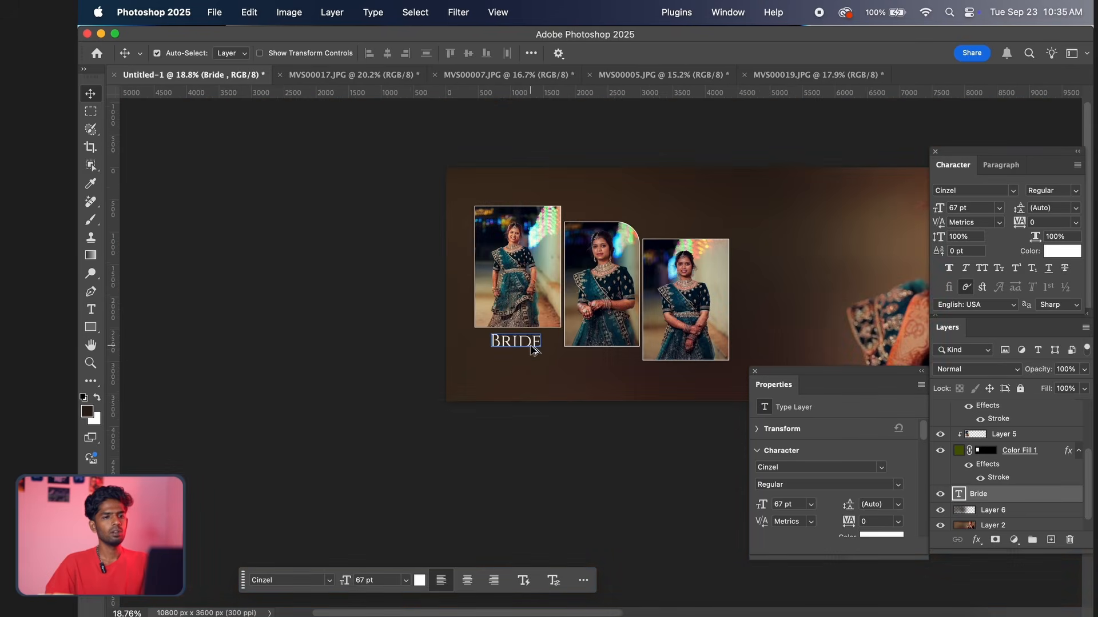
drag(581, 374, 523, 366)
scroll(326, 327, down, 1)
scroll(326, 329, up, 4)
scroll(326, 331, up, 1)
scroll(435, 338, down, 2)
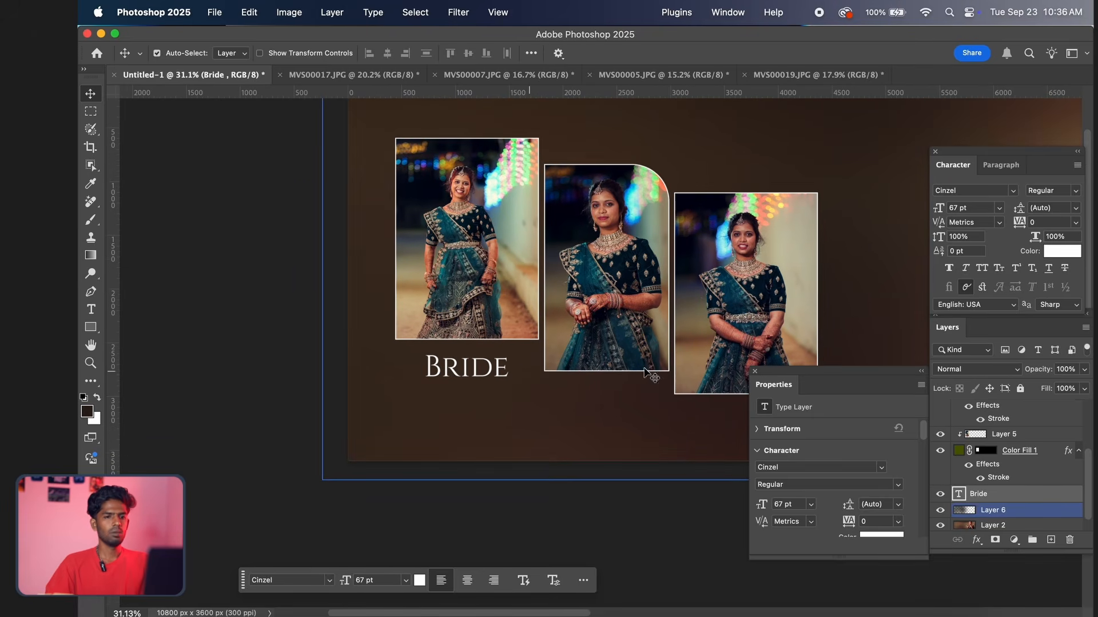
Reduce the opacity of the Bride text layer to 58%
click(1083, 369)
drag(1085, 386, 1063, 387)
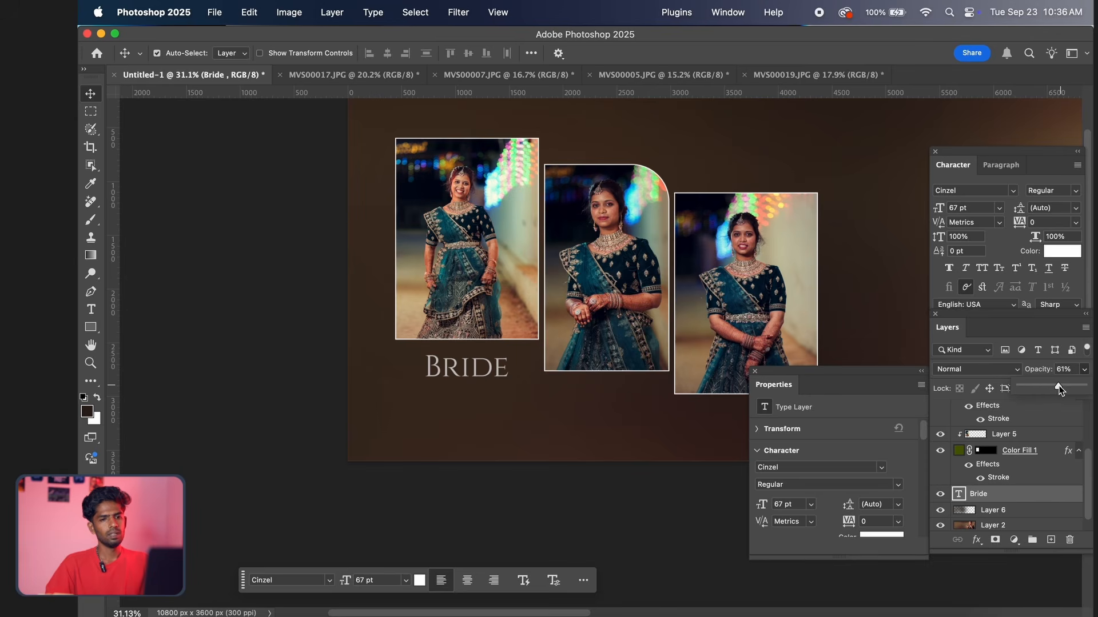
drag(569, 329, 560, 319)
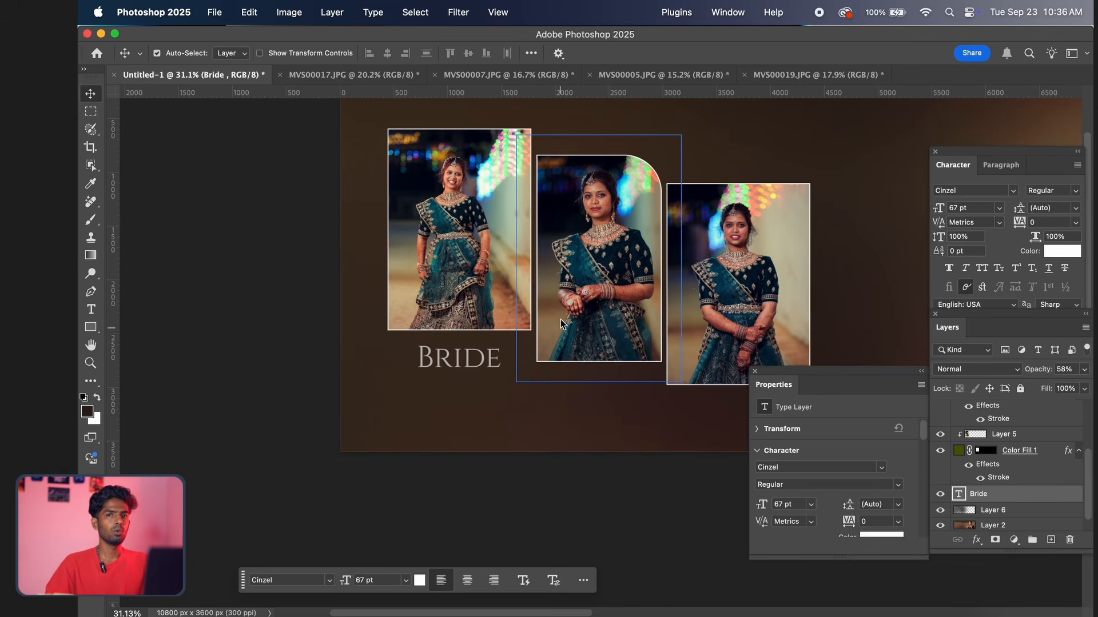
Switch to the ChatGPT page in Safari, copy the first wedding bride quote and return to Photoshop
mouse_move(599, 613)
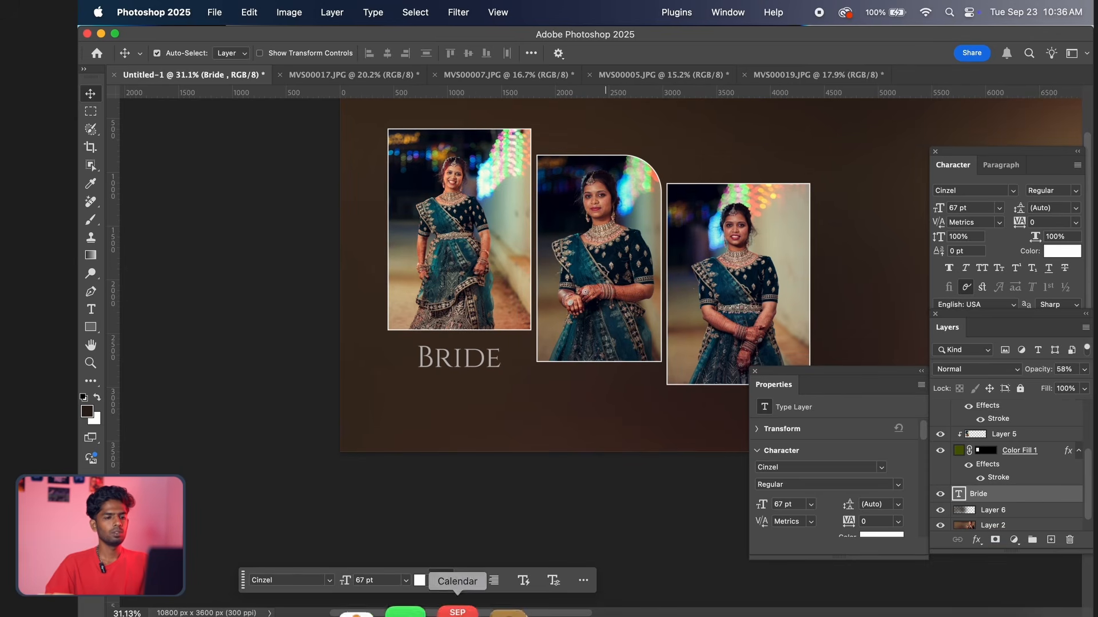
click(273, 610)
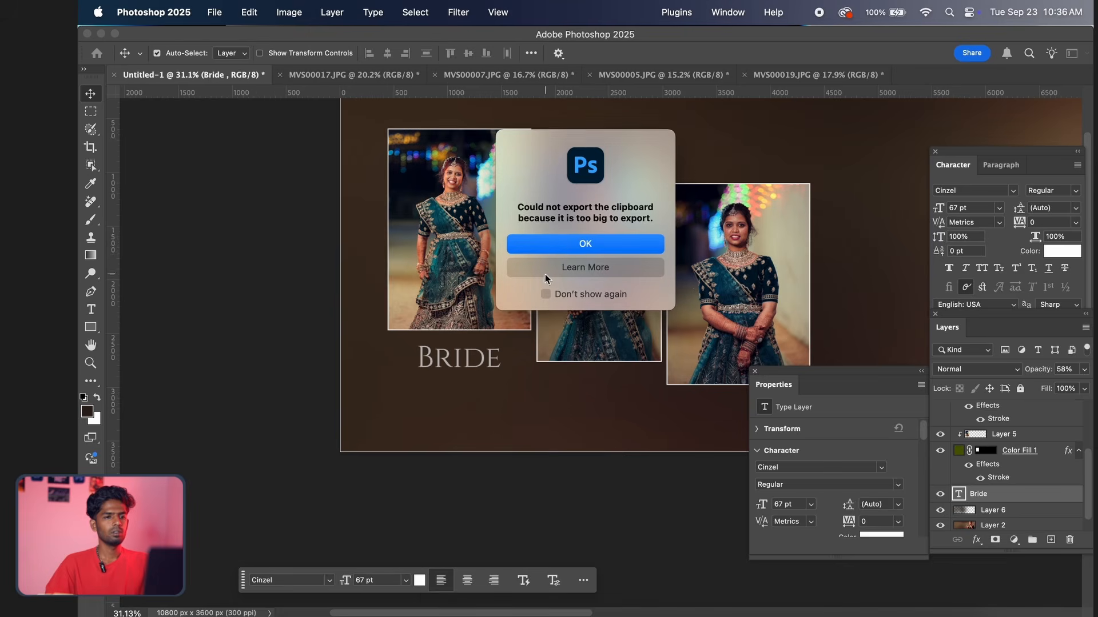
click(571, 243)
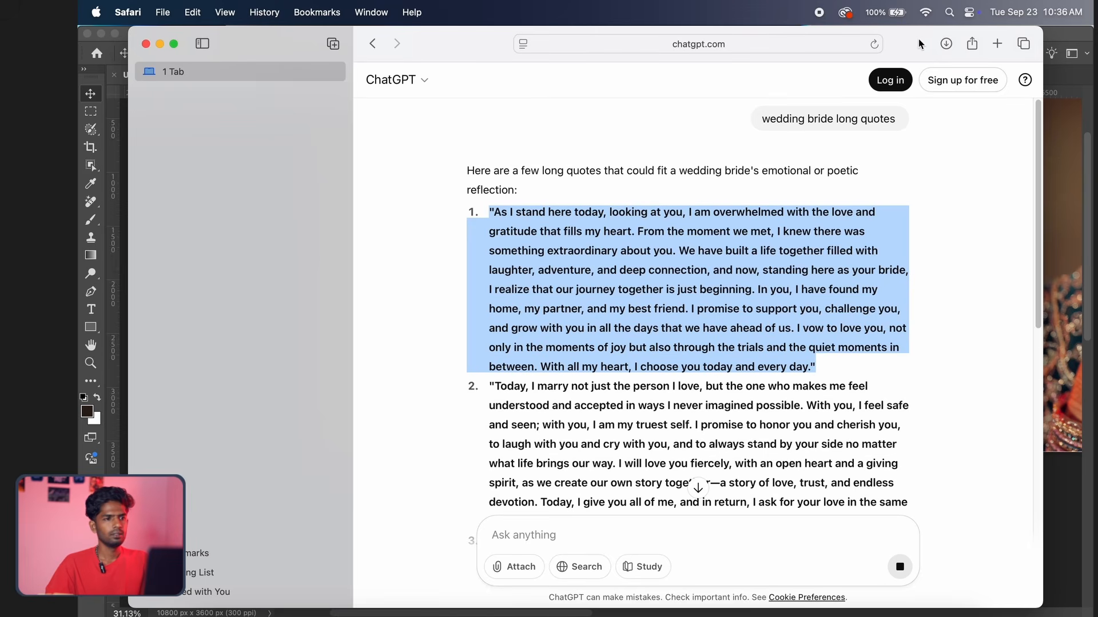
click(161, 44)
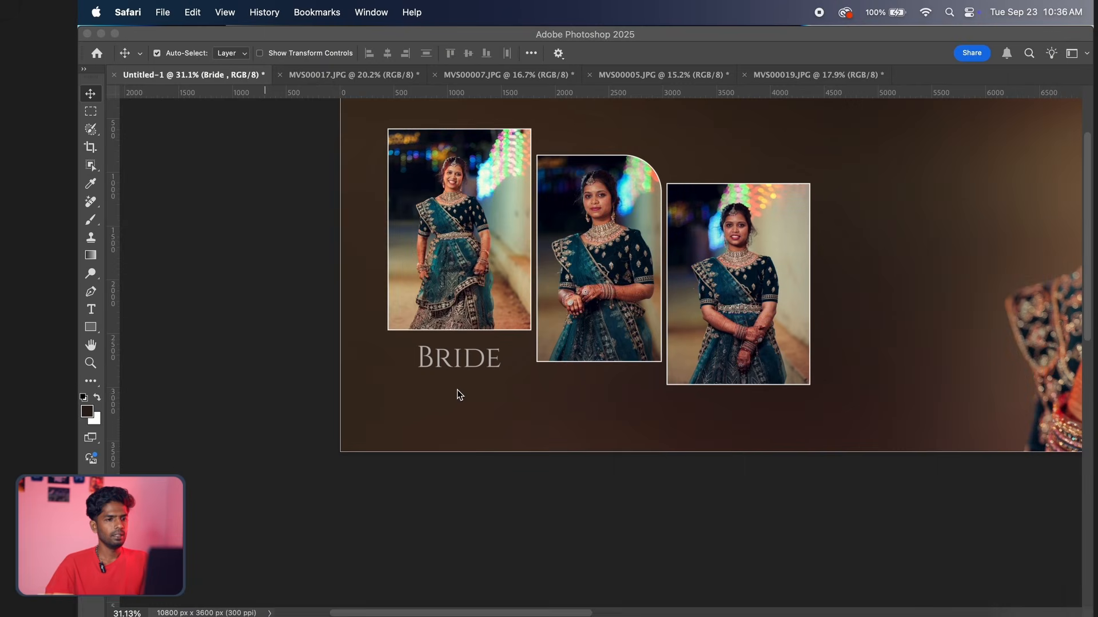
Draw a paragraph text box below "Bride", as wide as the leftmost frame, and replace its placeholder text with the copied quote
scroll(462, 402, down, 5)
scroll(461, 402, up, 5)
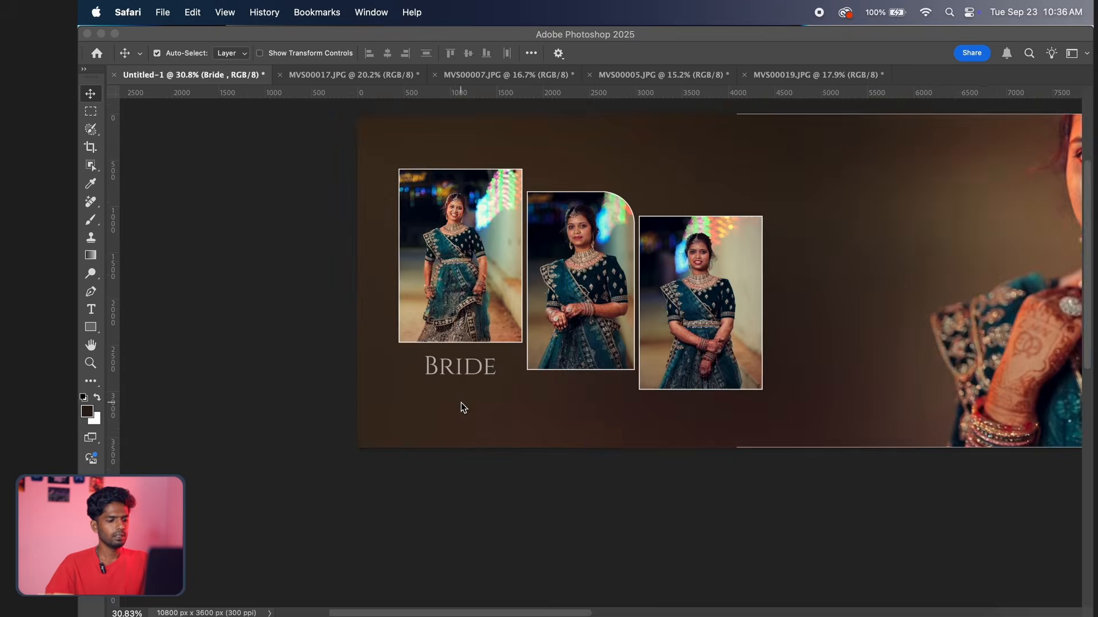
scroll(461, 403, up, 2)
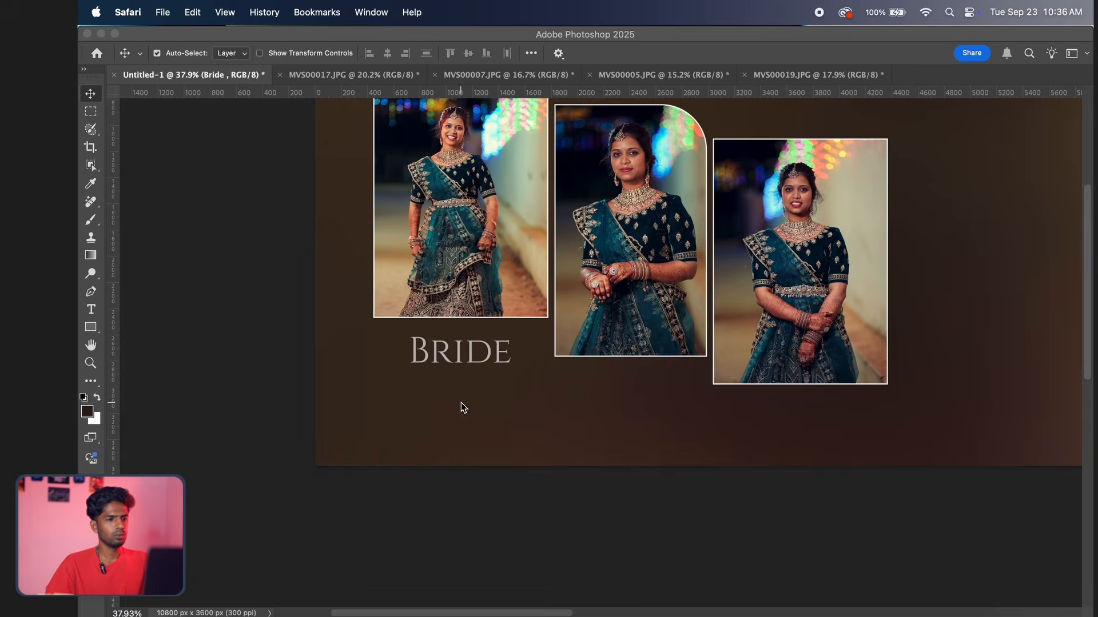
click(92, 308)
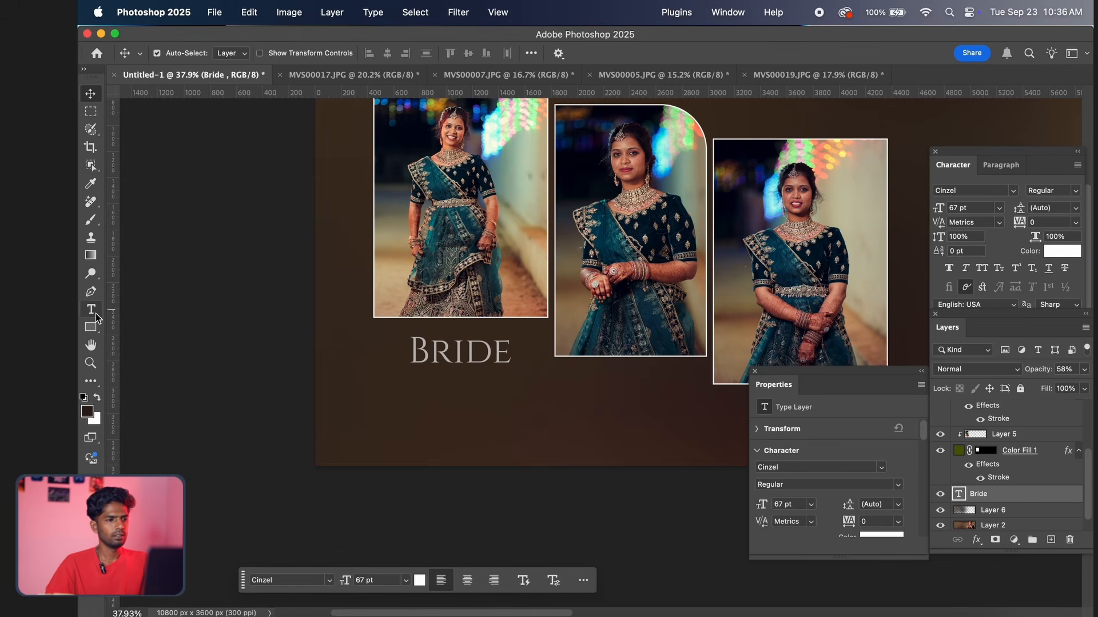
click(95, 313)
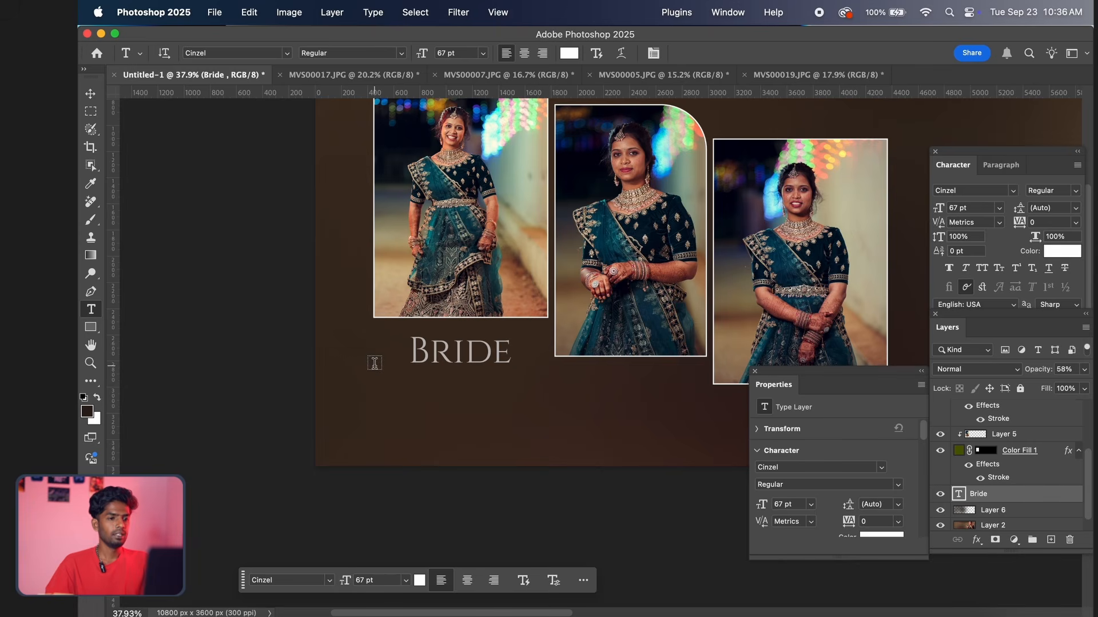
drag(374, 362, 548, 438)
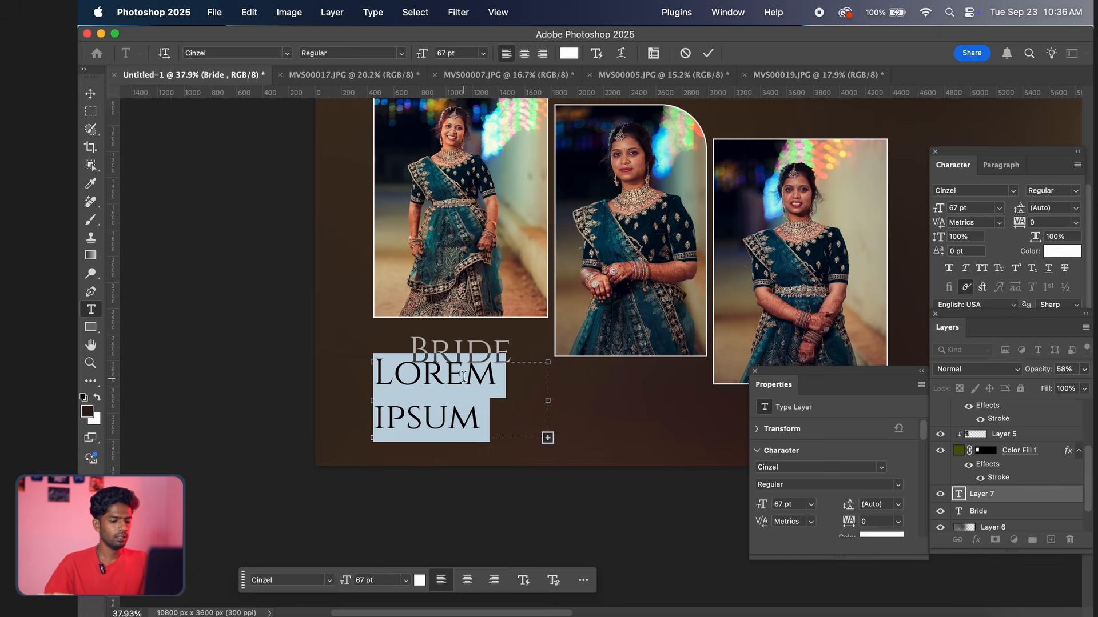
key(BackSpace)
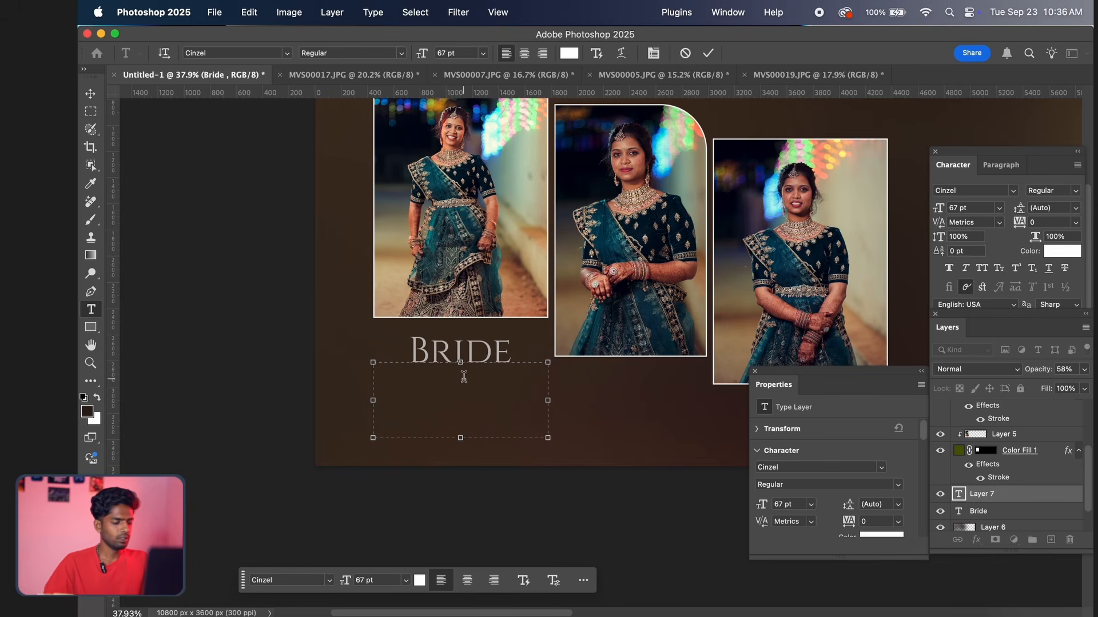
text("AS I STAND)
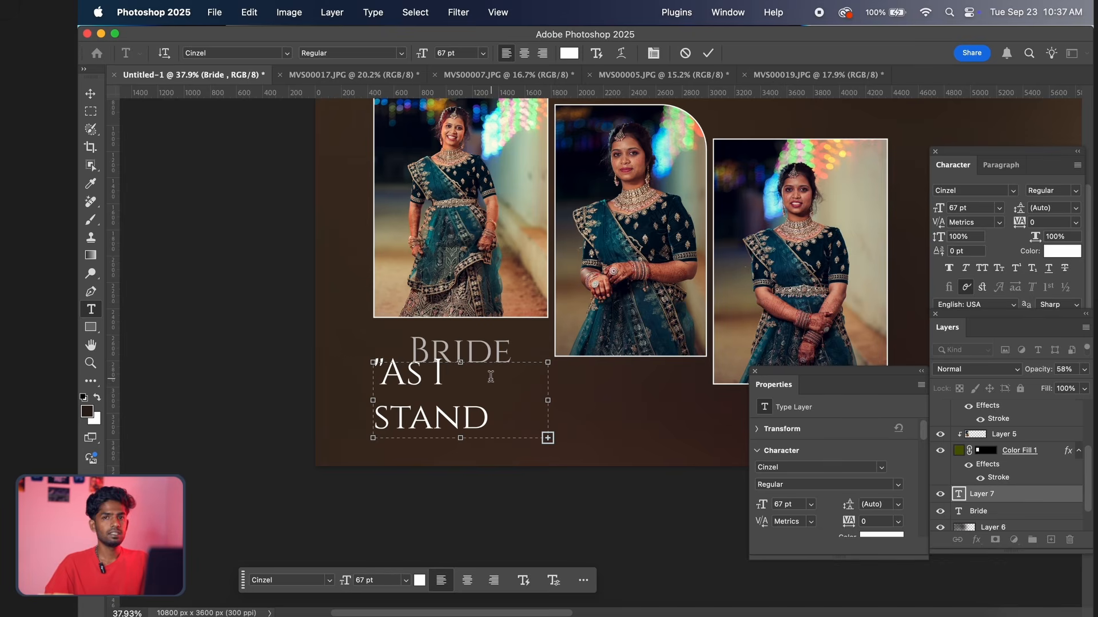
Select the entire pasted quote and set its font size to 8 pt
key(super+a)
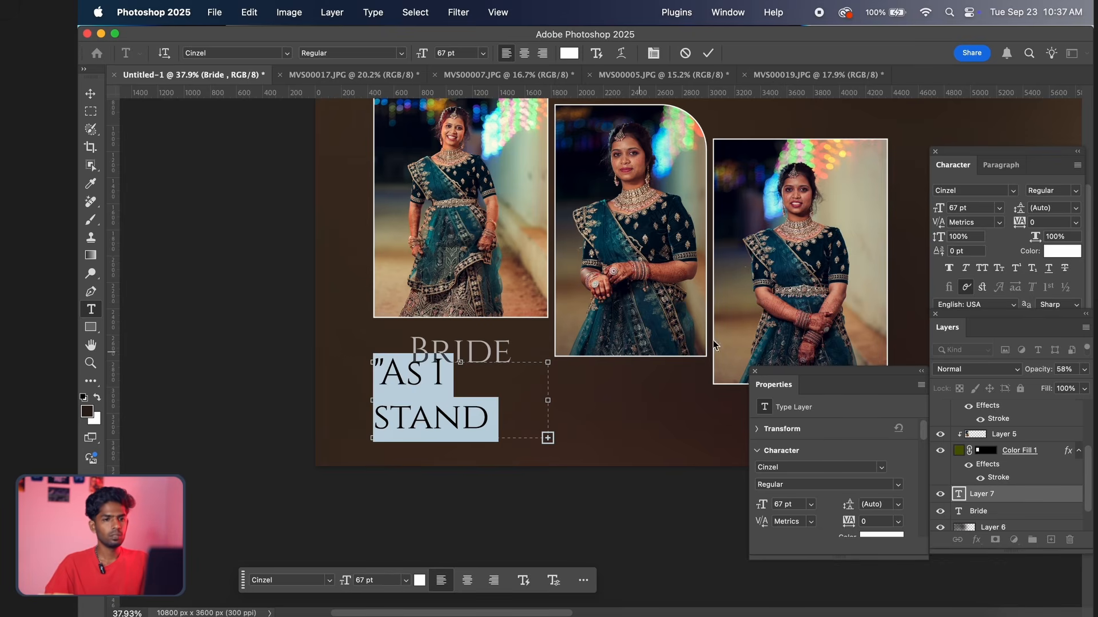
click(972, 209)
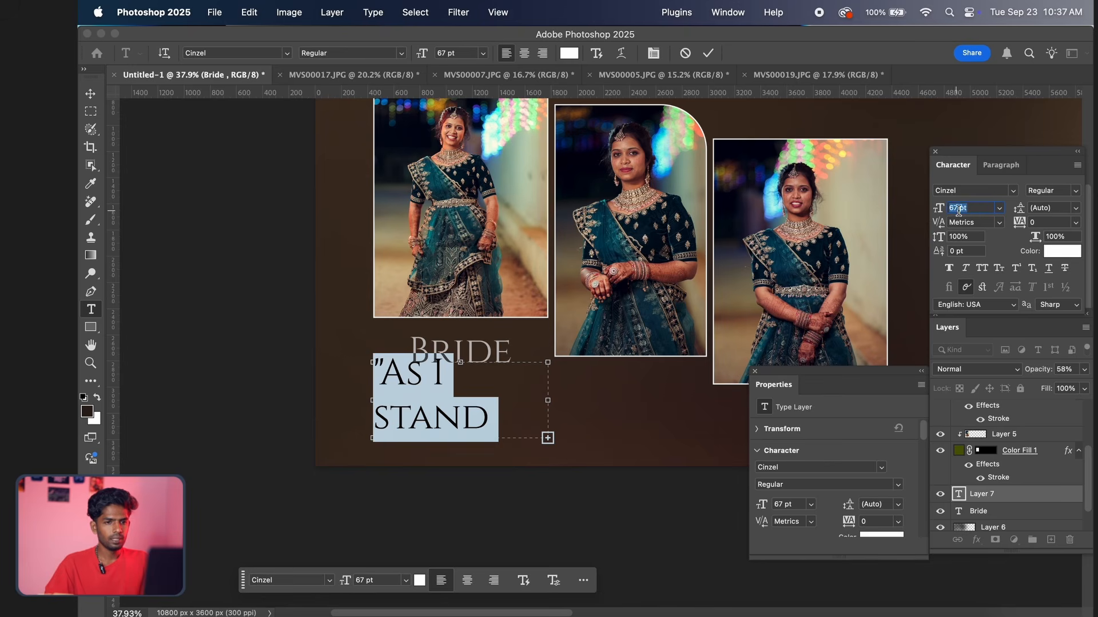
drag(966, 211, 926, 214)
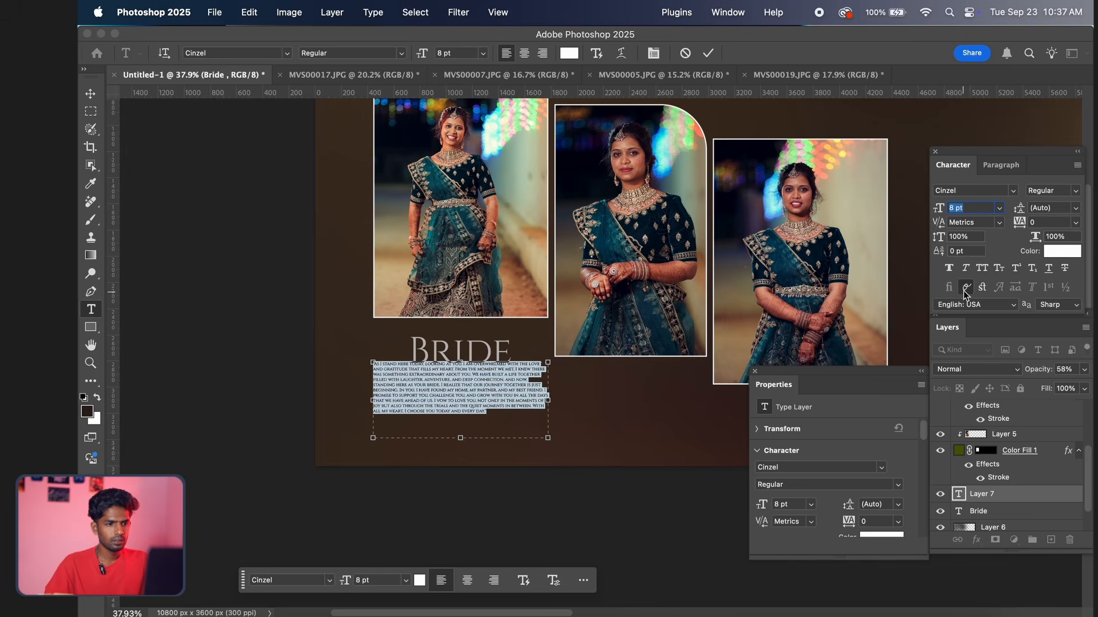
Try the quote text at 10 pt and return it to 8 pt
scroll(460, 429, right, 1)
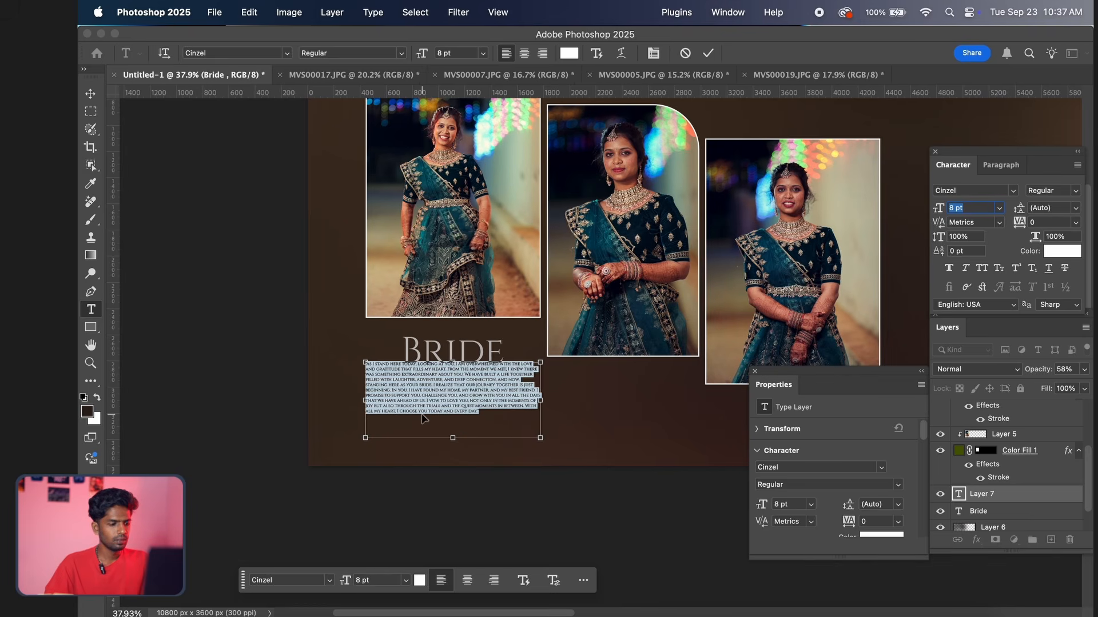
scroll(423, 418, right, 2)
scroll(420, 412, up, 5)
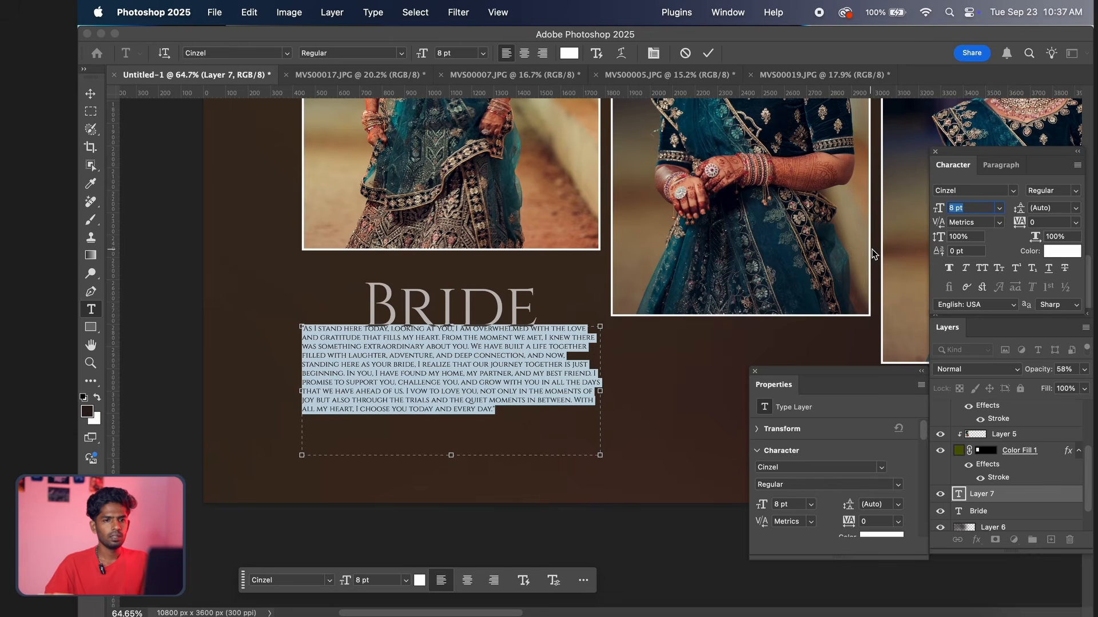
key(Up)
key(Up)
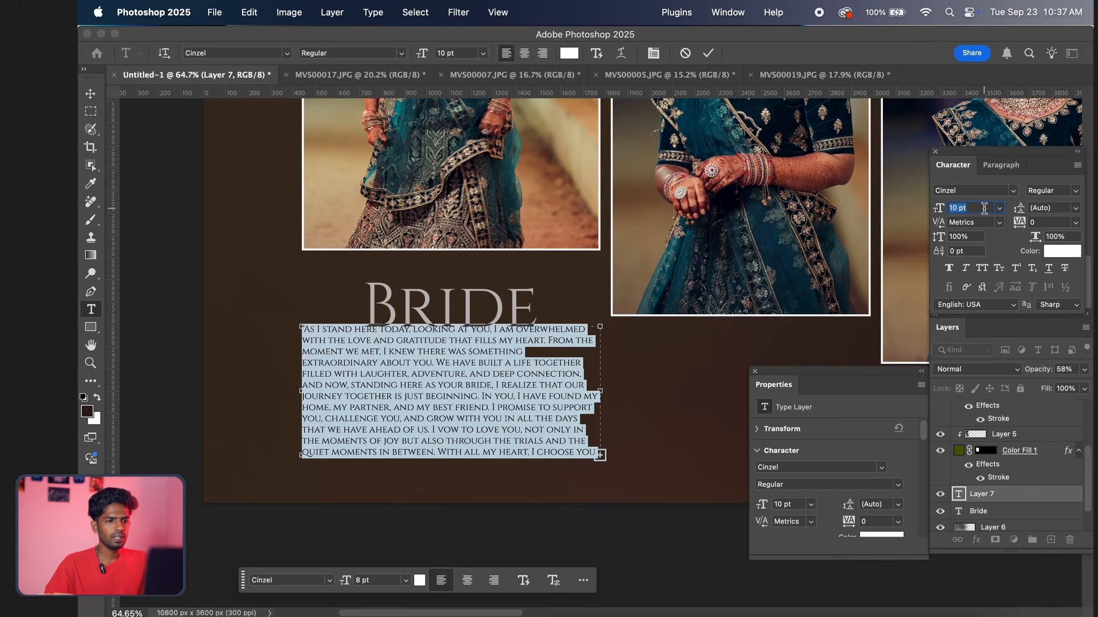
key(Down)
key(Down)
key(Down)
key(Up)
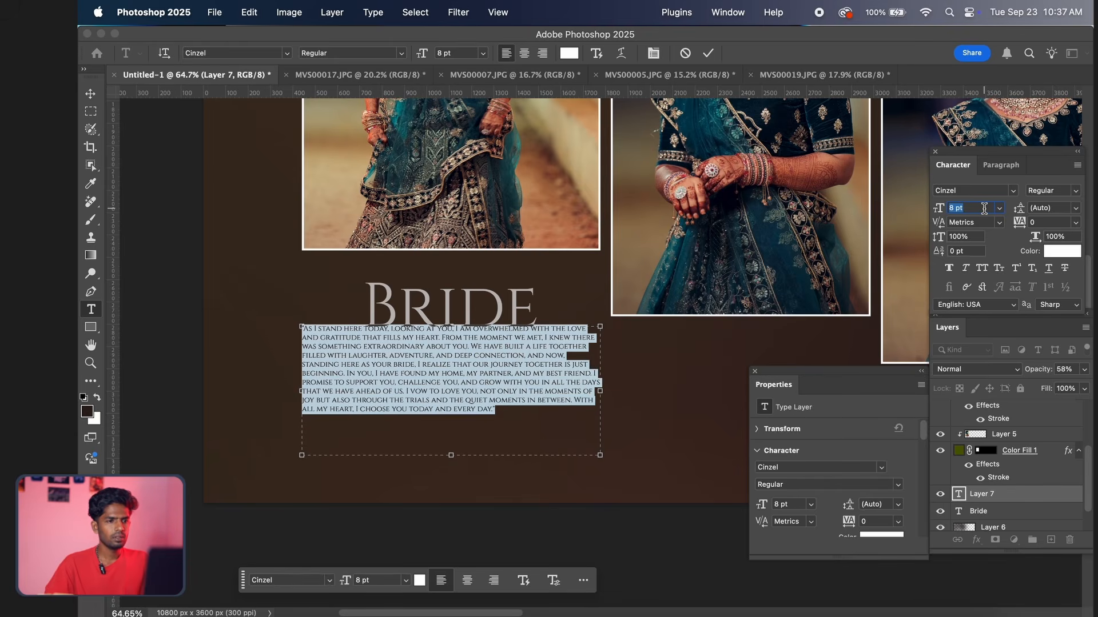
Centre-align the quote paragraph and move it down slightly so it clears the "Bride" title
click(525, 55)
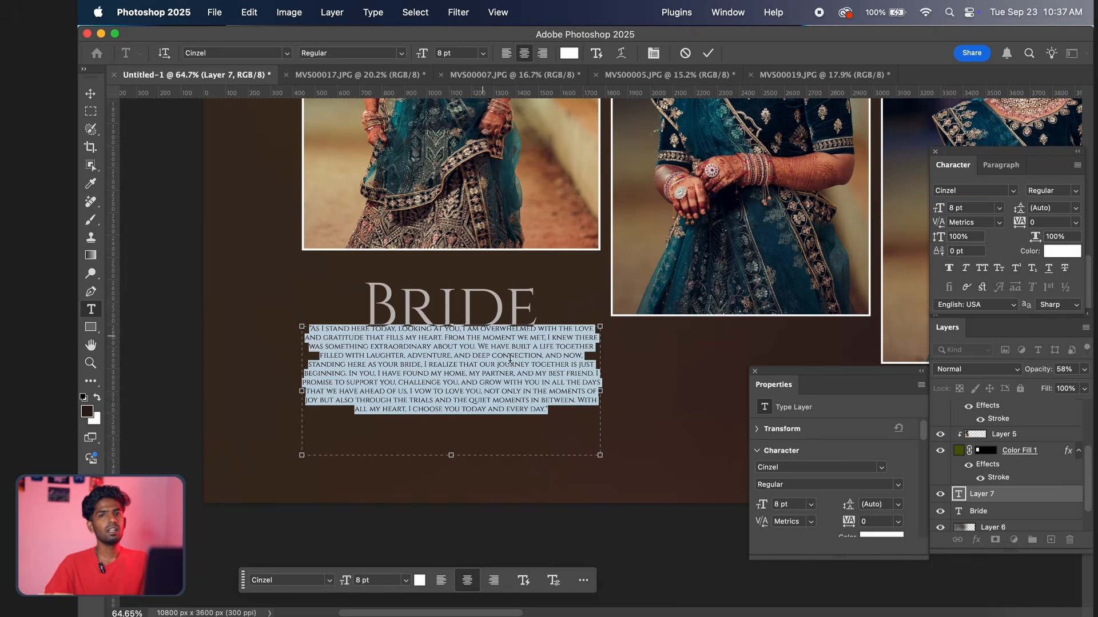
click(708, 53)
key(v)
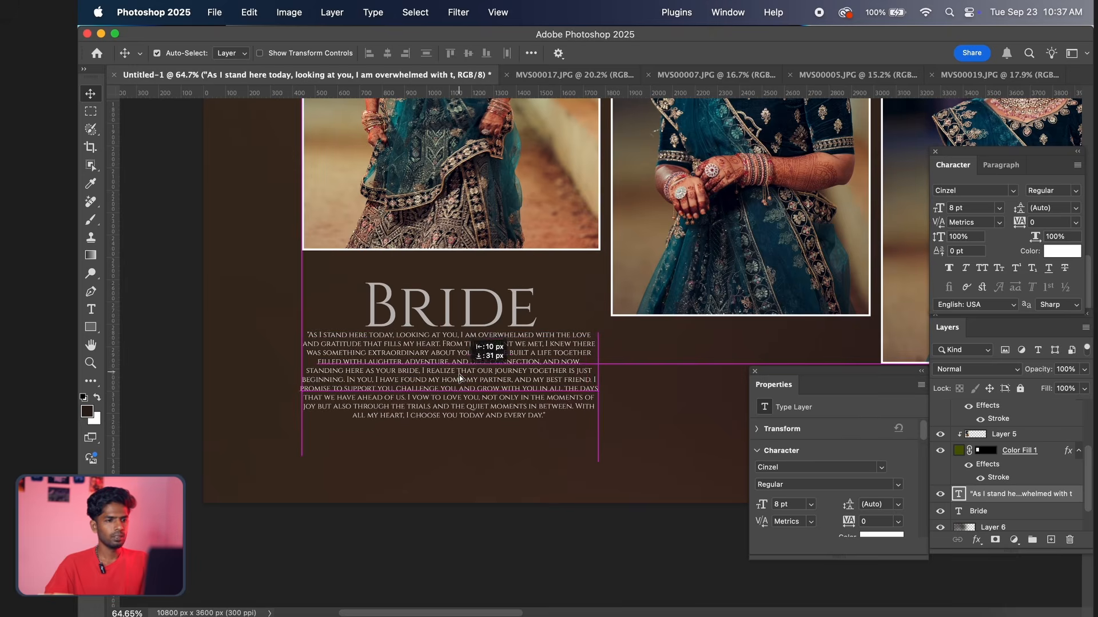
drag(461, 369, 459, 385)
Examine the placement and legibility of the title and quote against the whole album spread
scroll(489, 381, down, 10)
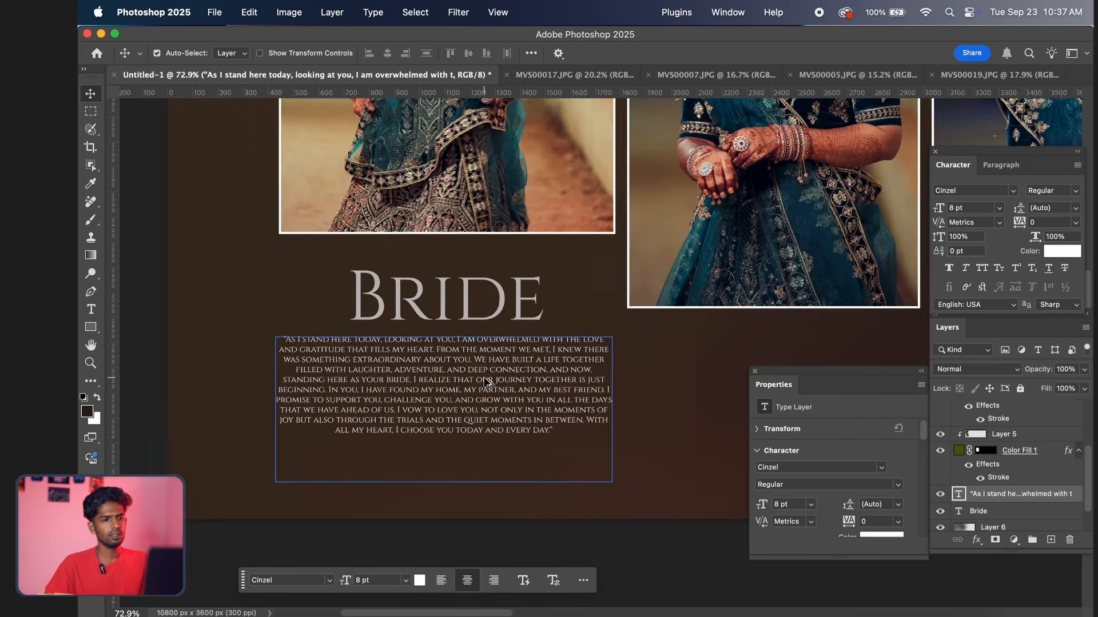
scroll(503, 406, up, 3)
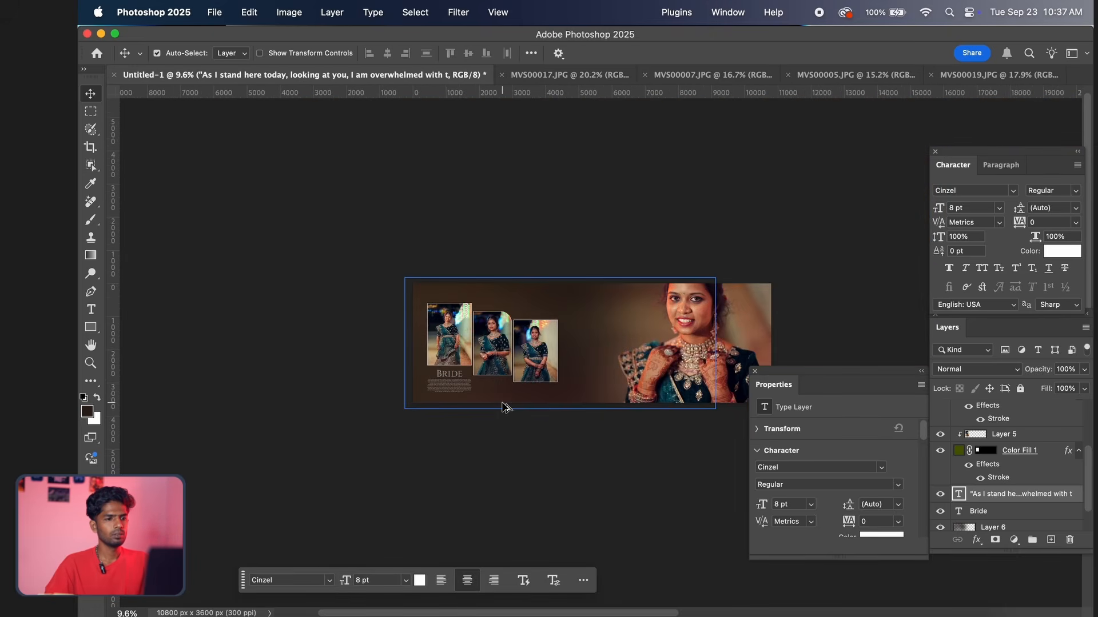
click(503, 406)
scroll(503, 407, up, 3)
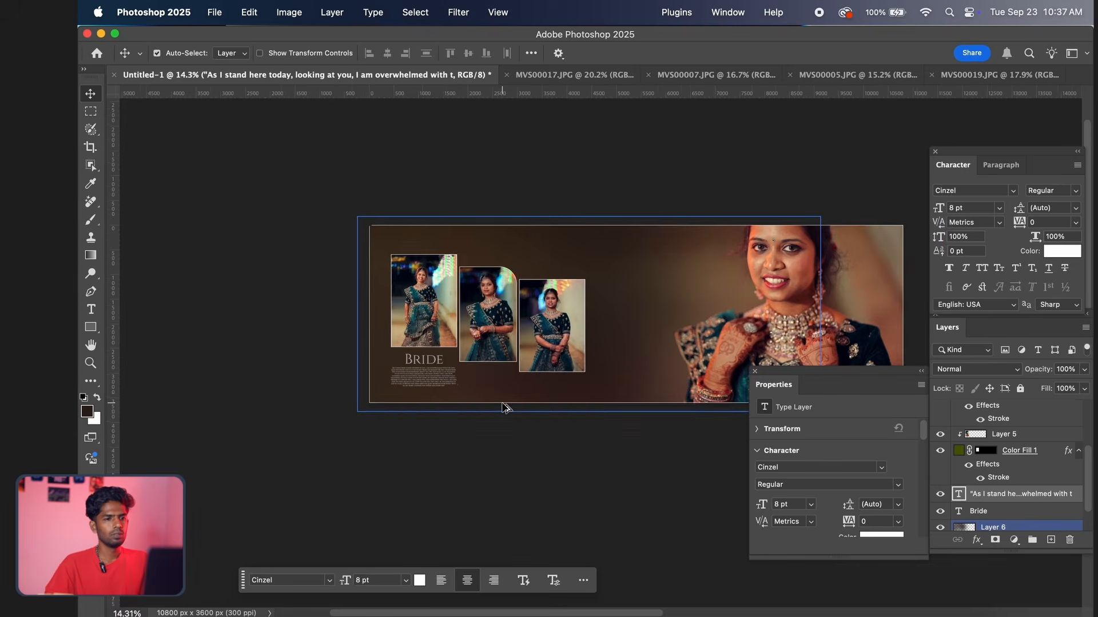
click(527, 358)
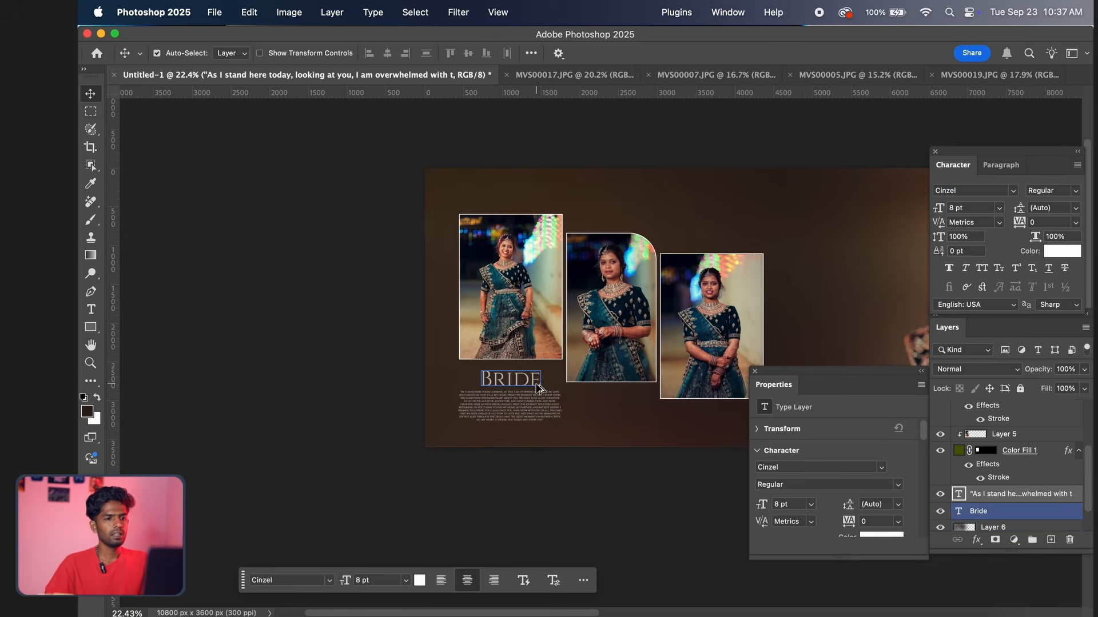
scroll(531, 343, up, 2)
click(532, 428)
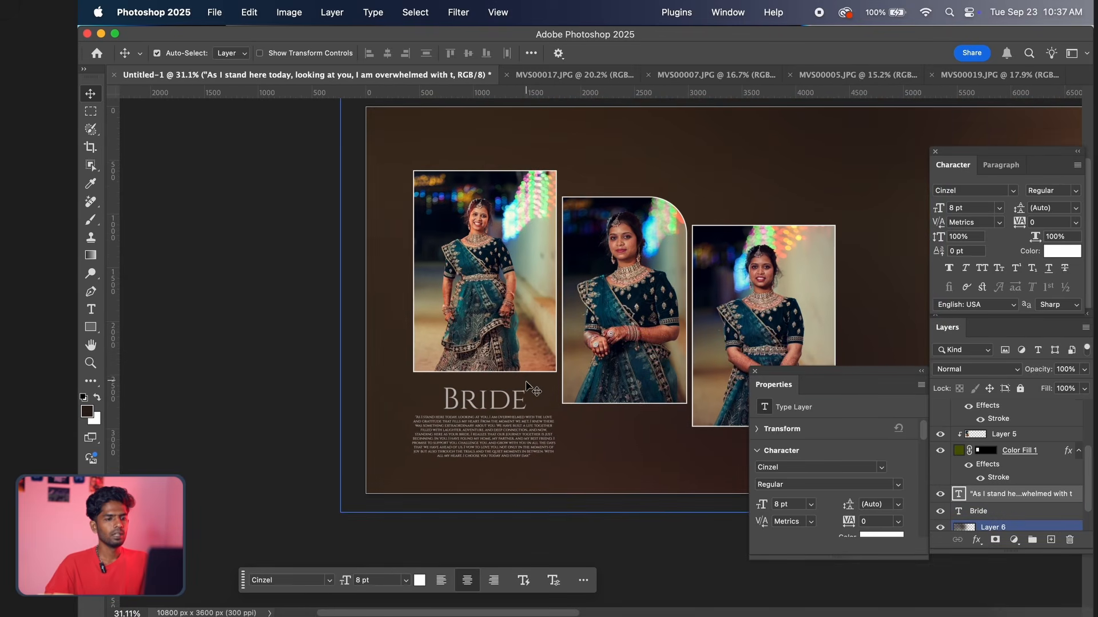
scroll(524, 443, down, 3)
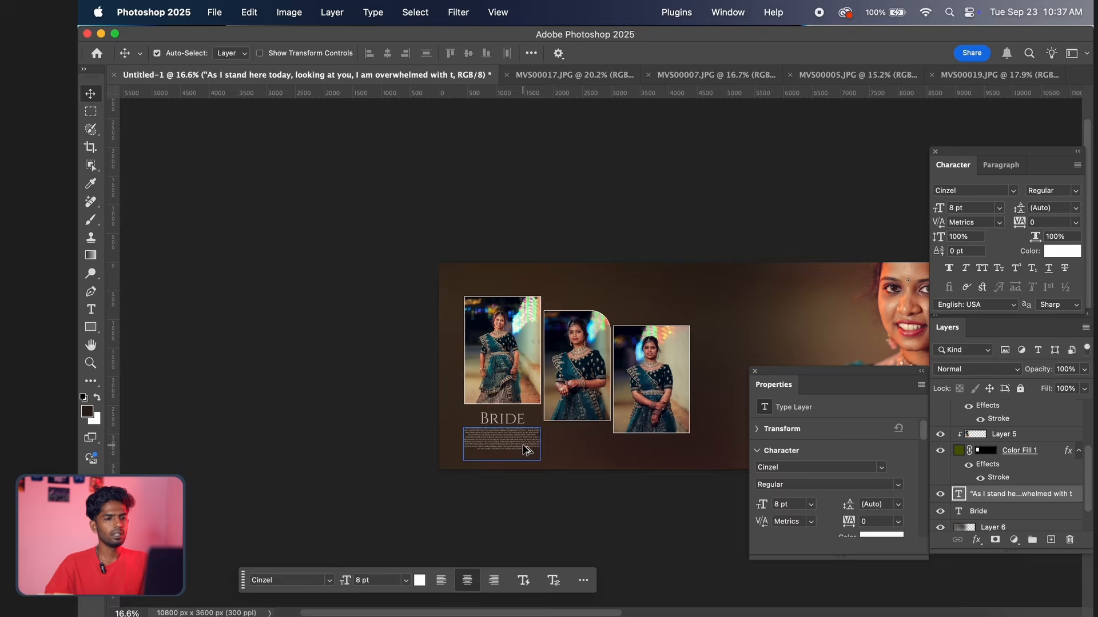
Reopen the quote for editing, try larger font sizes on it and return it to 8 pt
scroll(523, 452, up, 4)
double_click(523, 452)
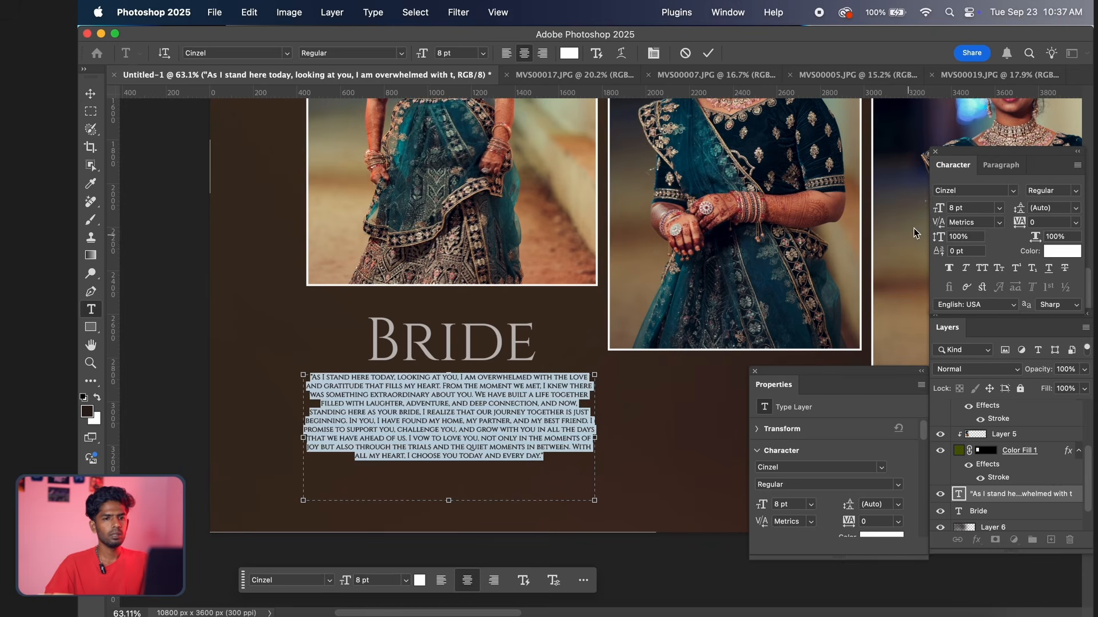
click(971, 208)
key(Up)
key(Up)
key(Up)
key(Up)
key(Down)
key(Down)
key(Down)
key(Down)
key(Down)
key(Down)
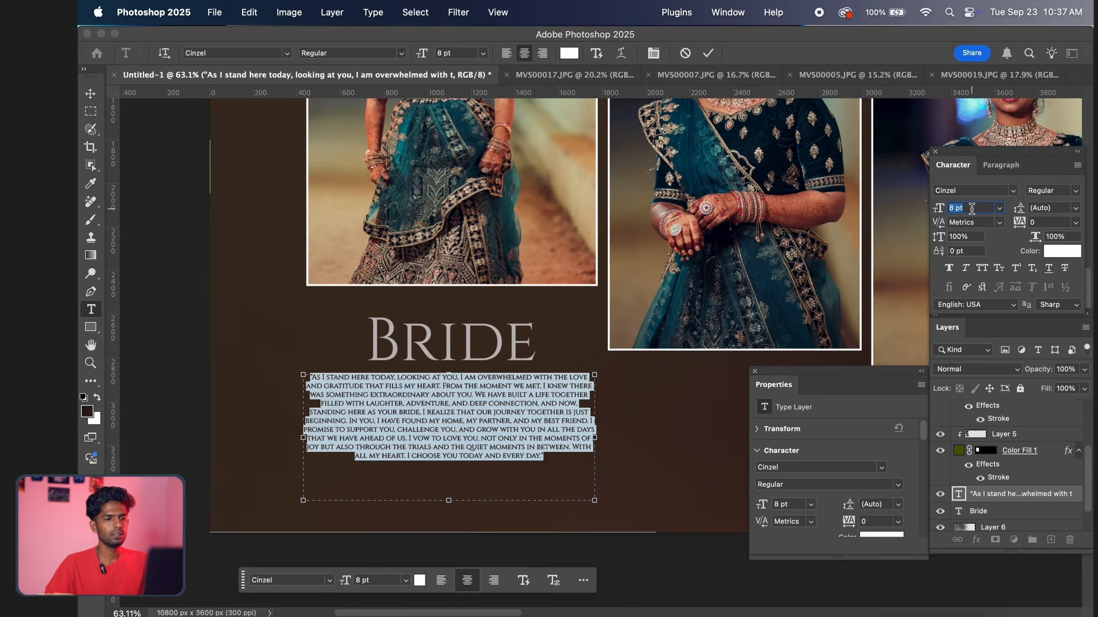
Set the quote text to 7 pt and move it down slightly below the "Bride" title
key(Down)
key(Down)
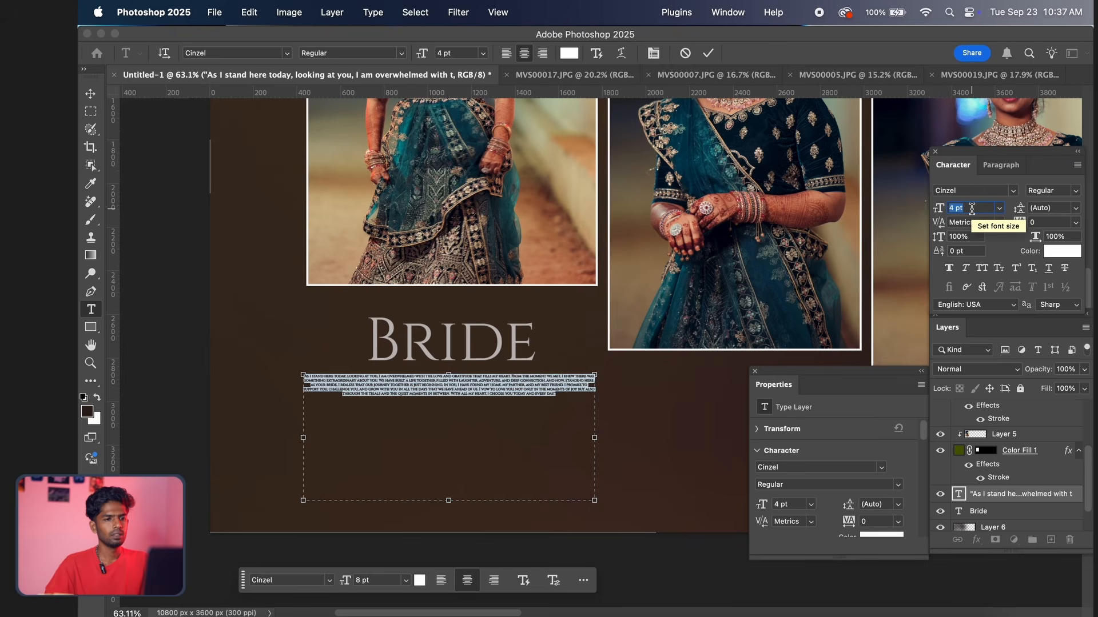
key(Up)
key(Up)
key(Up)
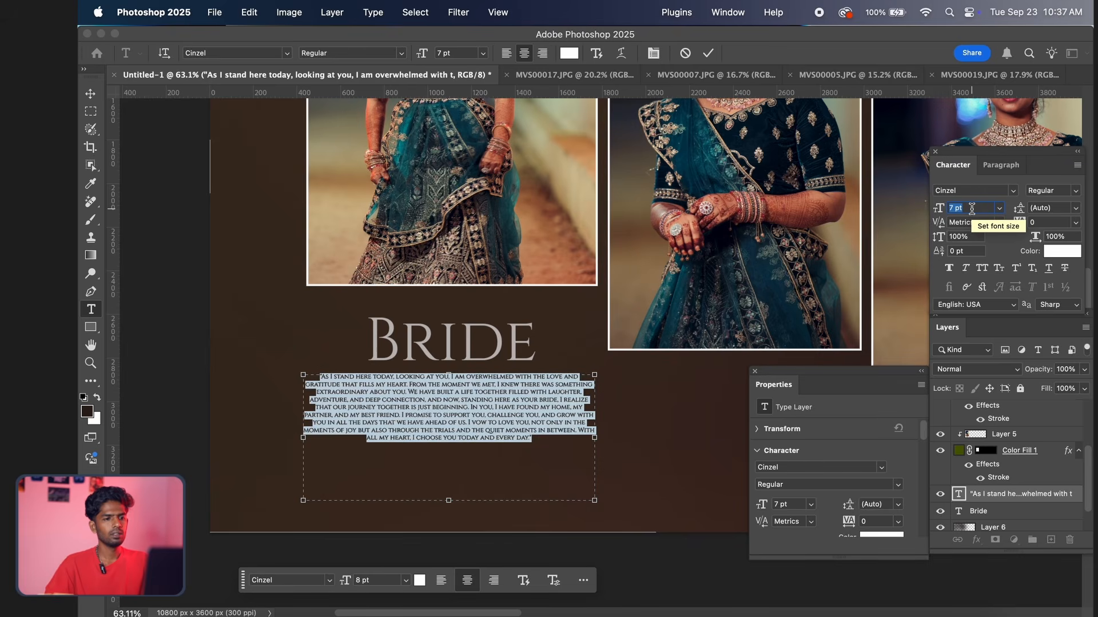
click(708, 54)
key(v)
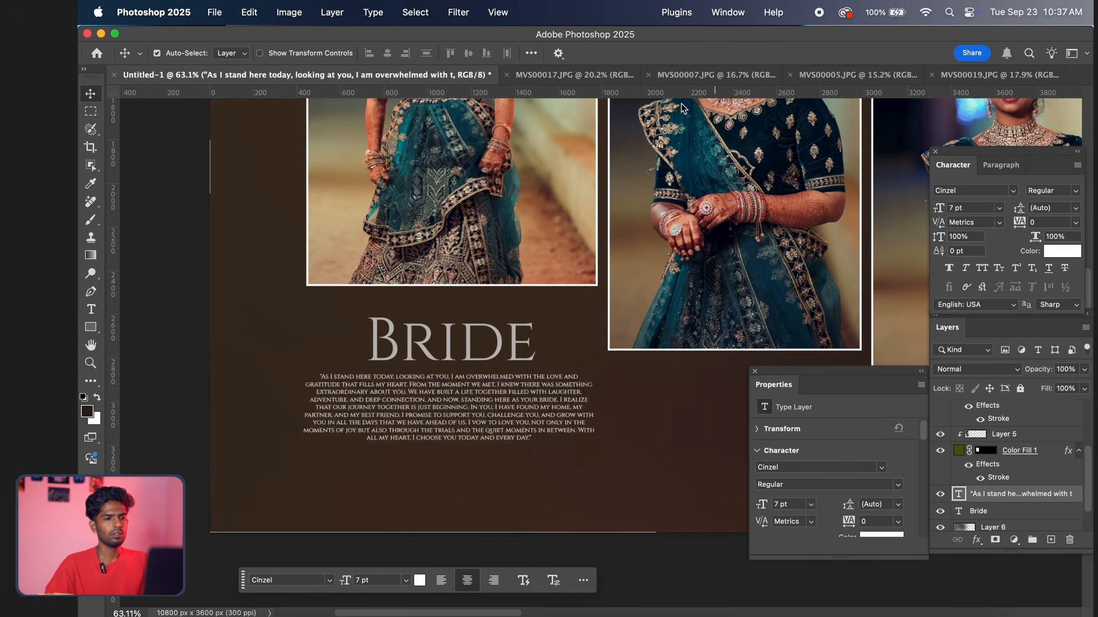
drag(487, 381, 488, 387)
Draw a small ellipse about 69 x 67 px in the empty area below the quote
scroll(542, 337, down, 10)
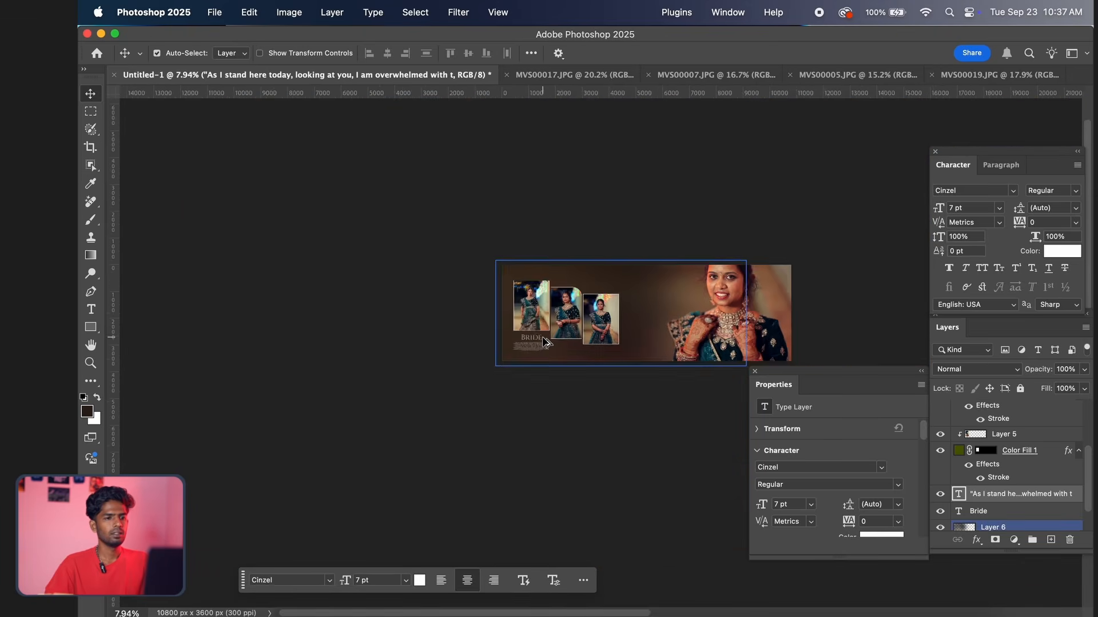
scroll(543, 341, up, 4)
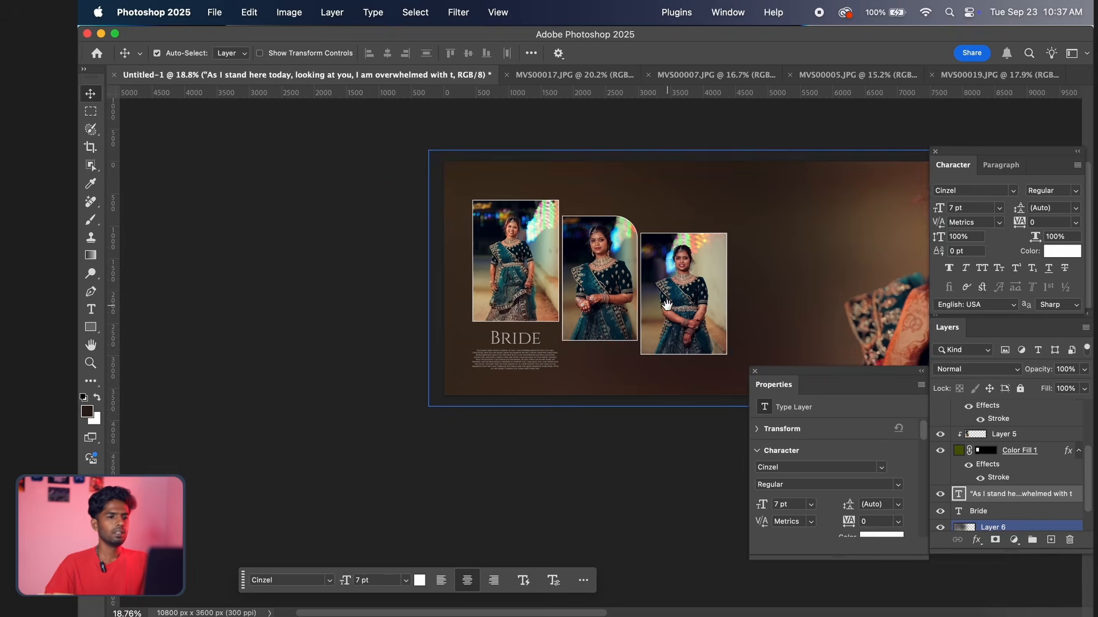
drag(667, 305, 517, 359)
drag(622, 311, 610, 325)
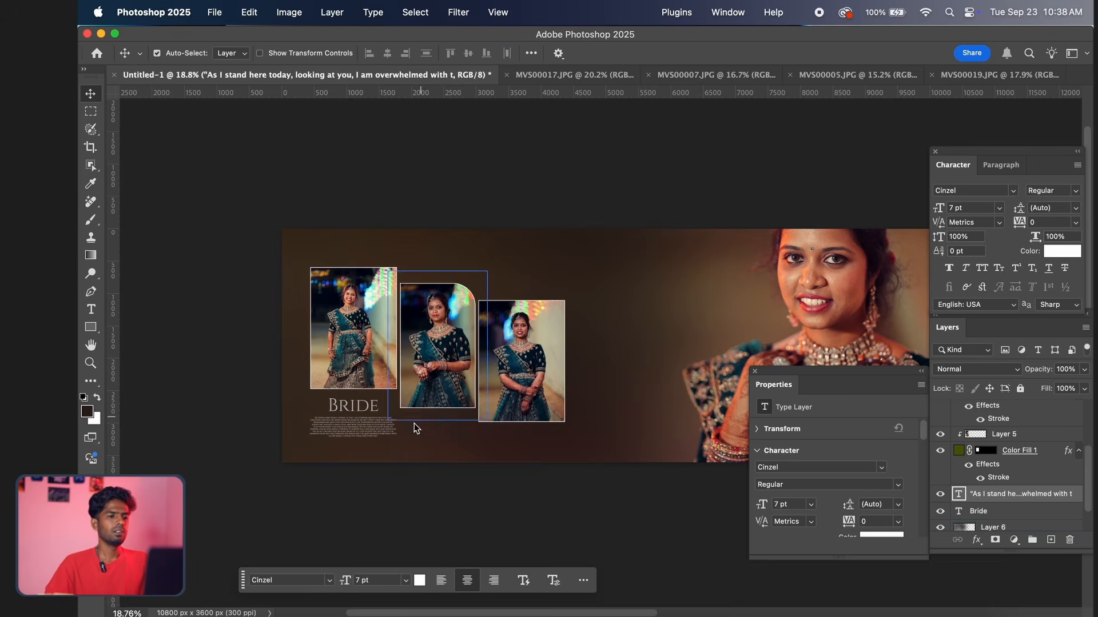
scroll(412, 439, down, 1)
scroll(412, 438, up, 2)
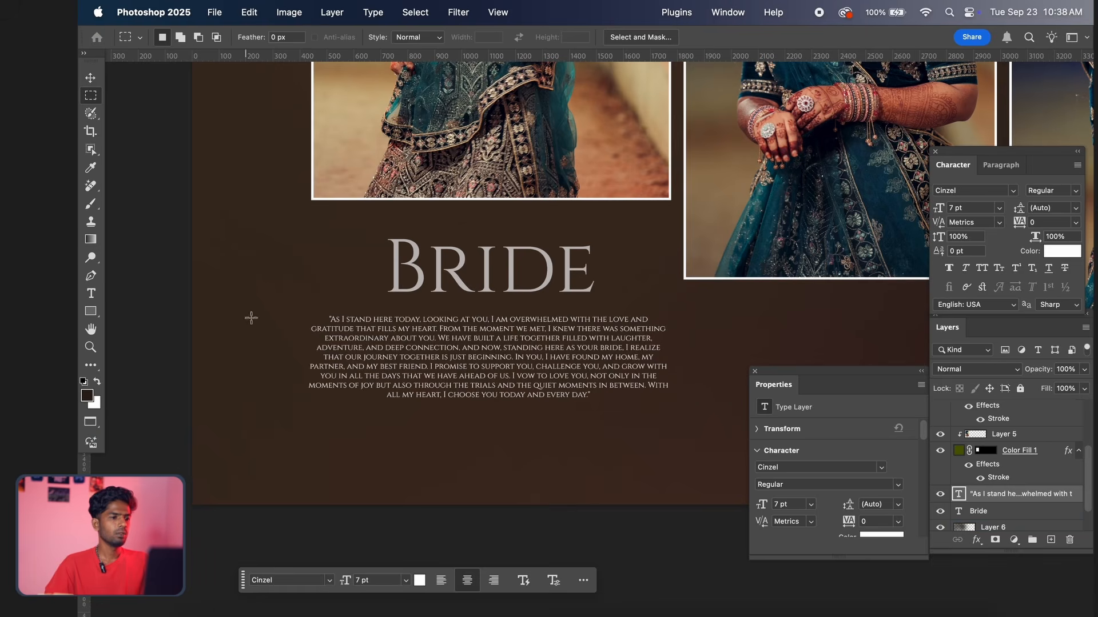
click(92, 314)
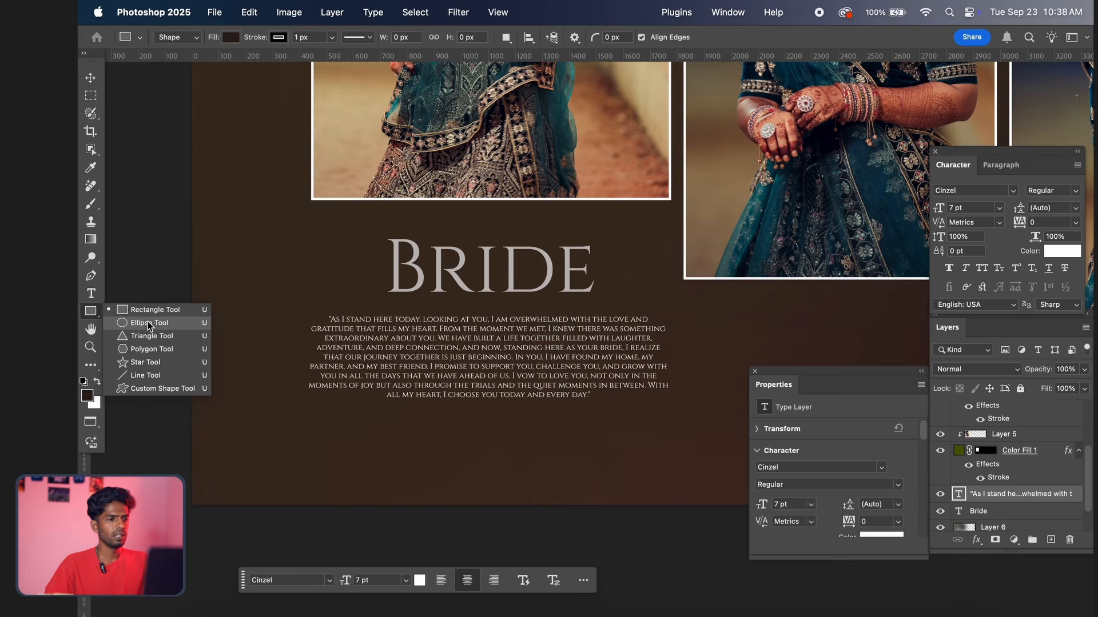
click(153, 324)
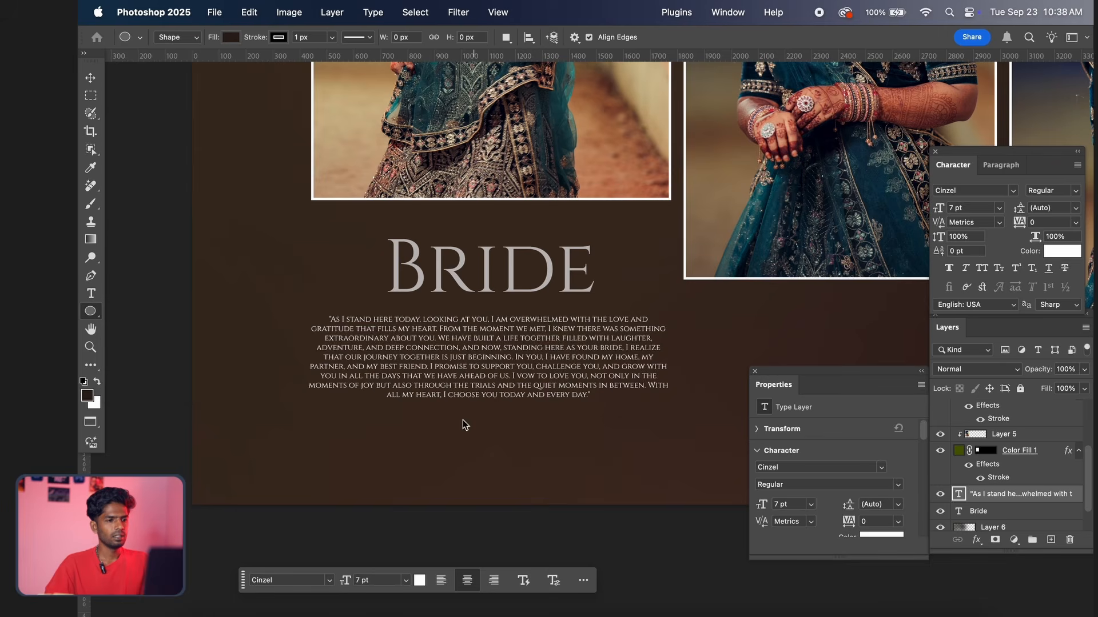
scroll(410, 442, up, 3)
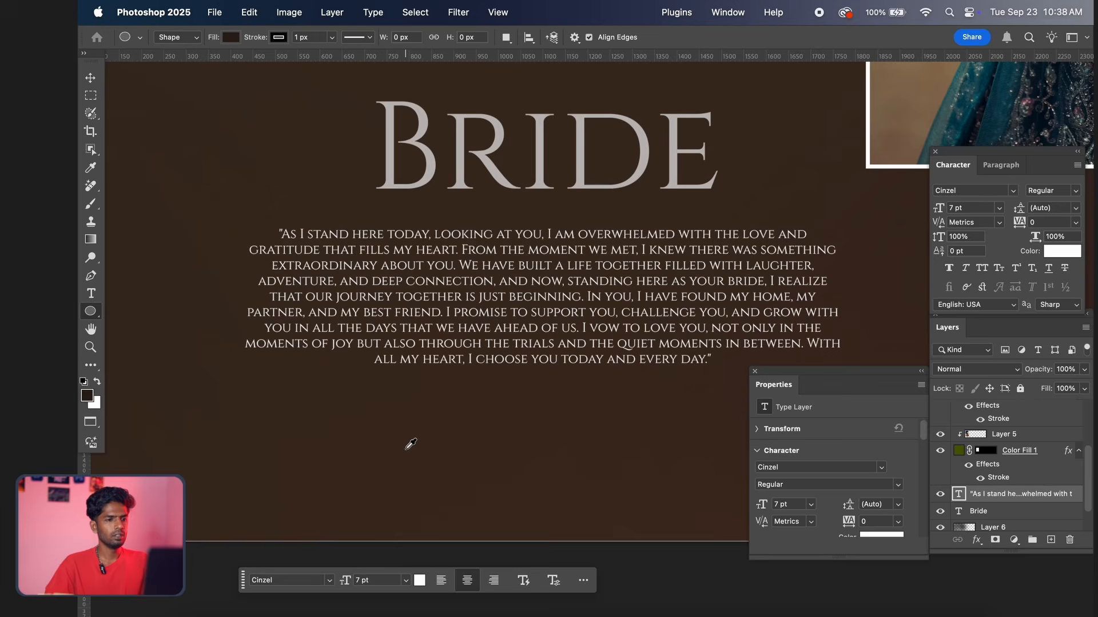
drag(405, 450, 436, 420)
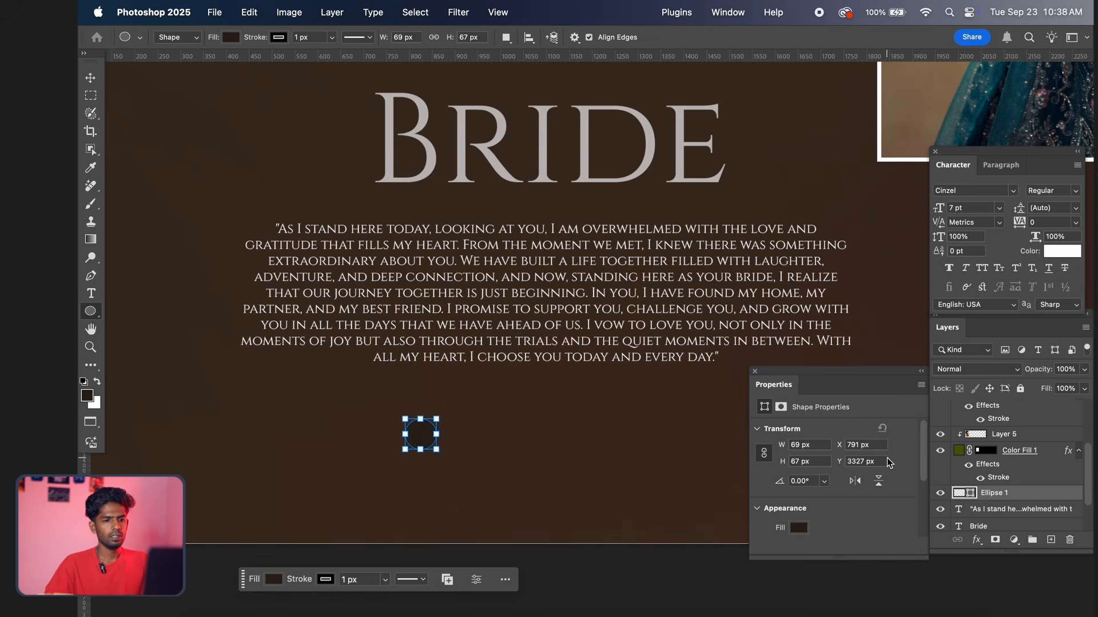
Remove the small ellipse's stroke and fill it with white (#ffffff)
scroll(840, 499, down, 3)
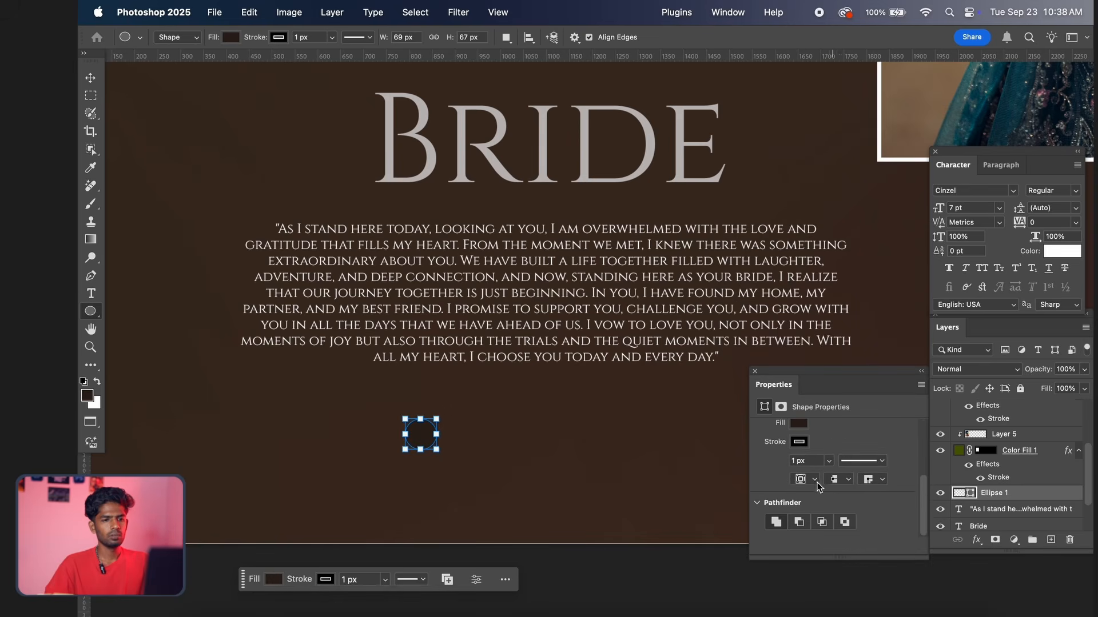
click(800, 443)
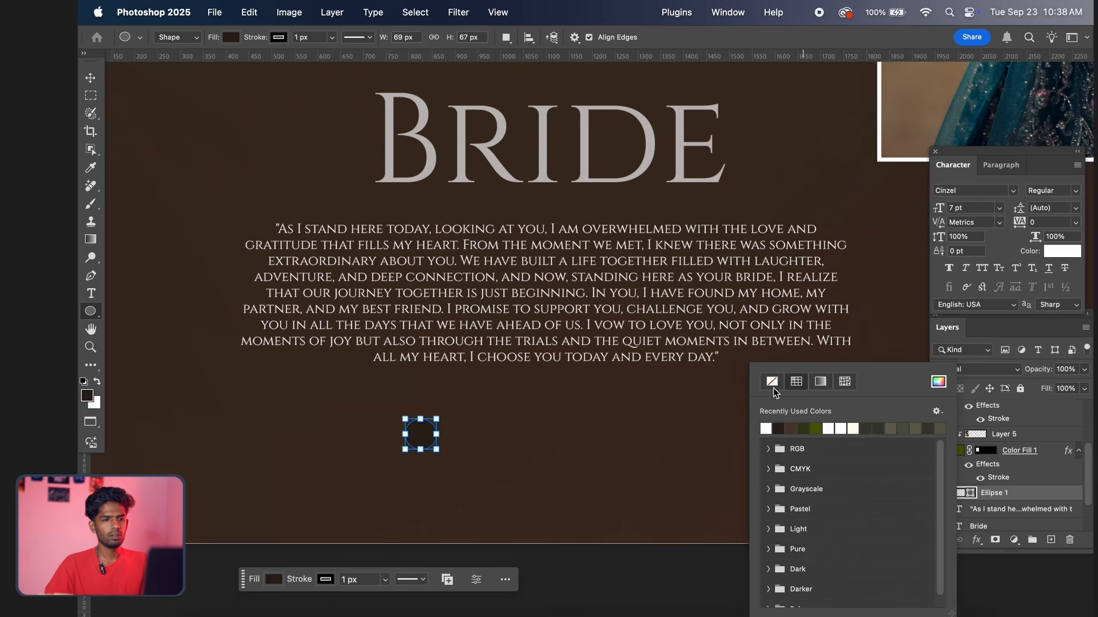
click(772, 386)
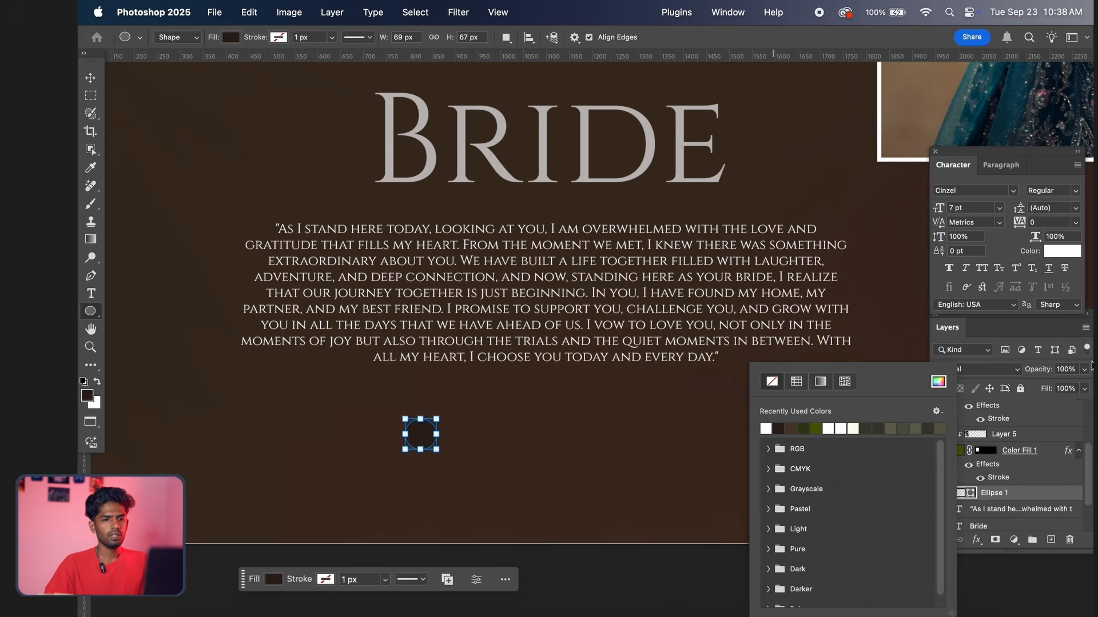
click(1020, 495)
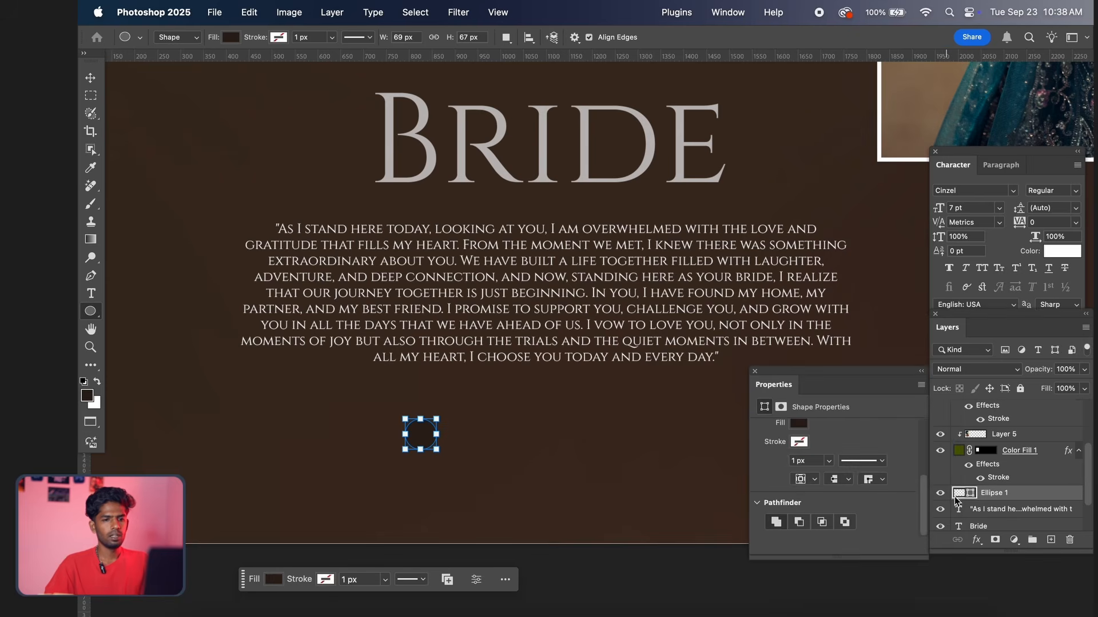
double_click(972, 500)
click(692, 231)
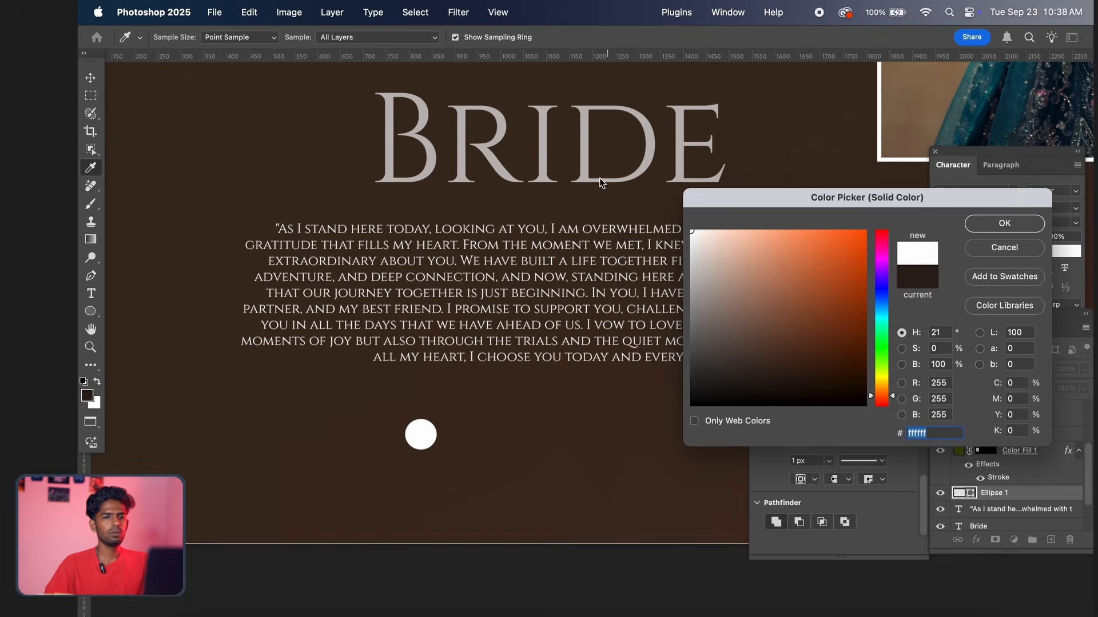
click(1004, 223)
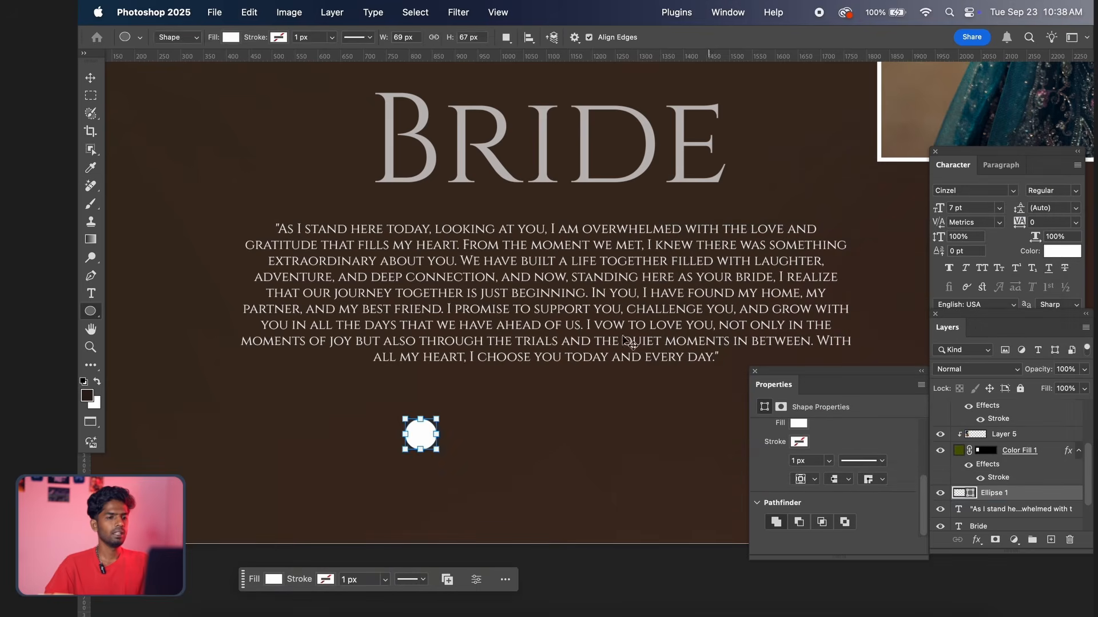
Duplicate the white circle a short distance to its right and level the copy with the original
key(v)
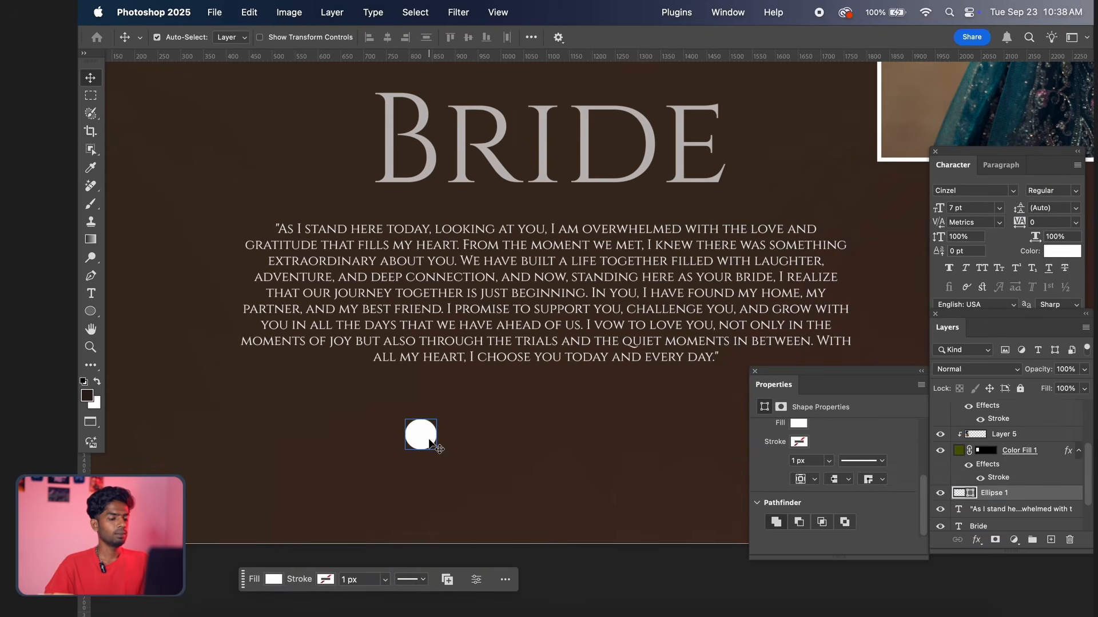
drag(430, 442, 500, 444)
scroll(501, 444, down, 2)
scroll(498, 446, down, 2)
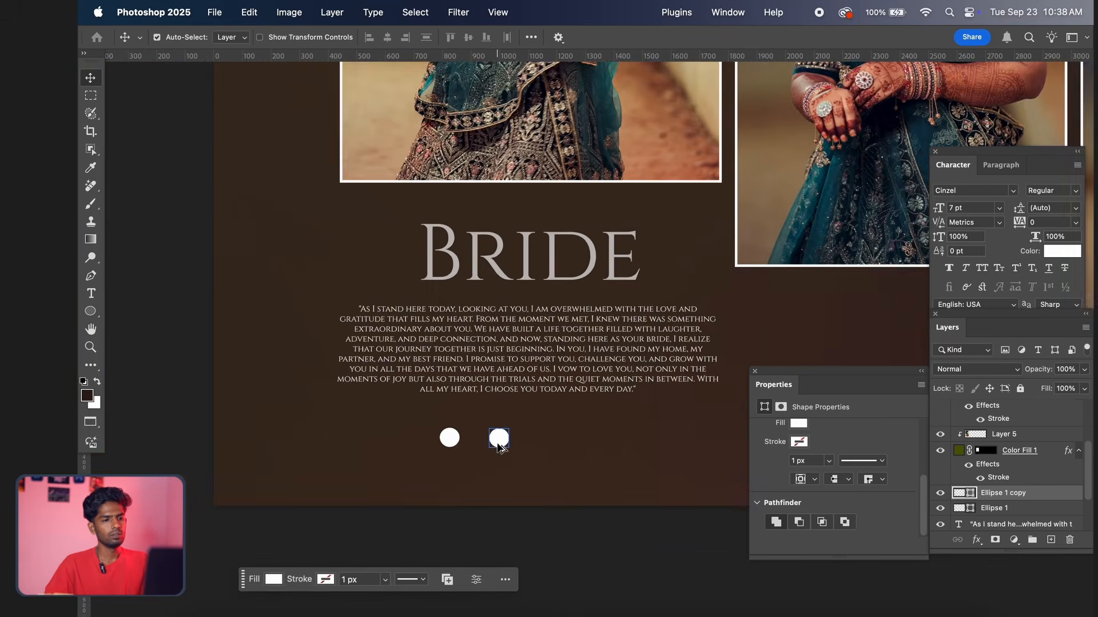
scroll(499, 446, up, 10)
scroll(498, 445, down, 10)
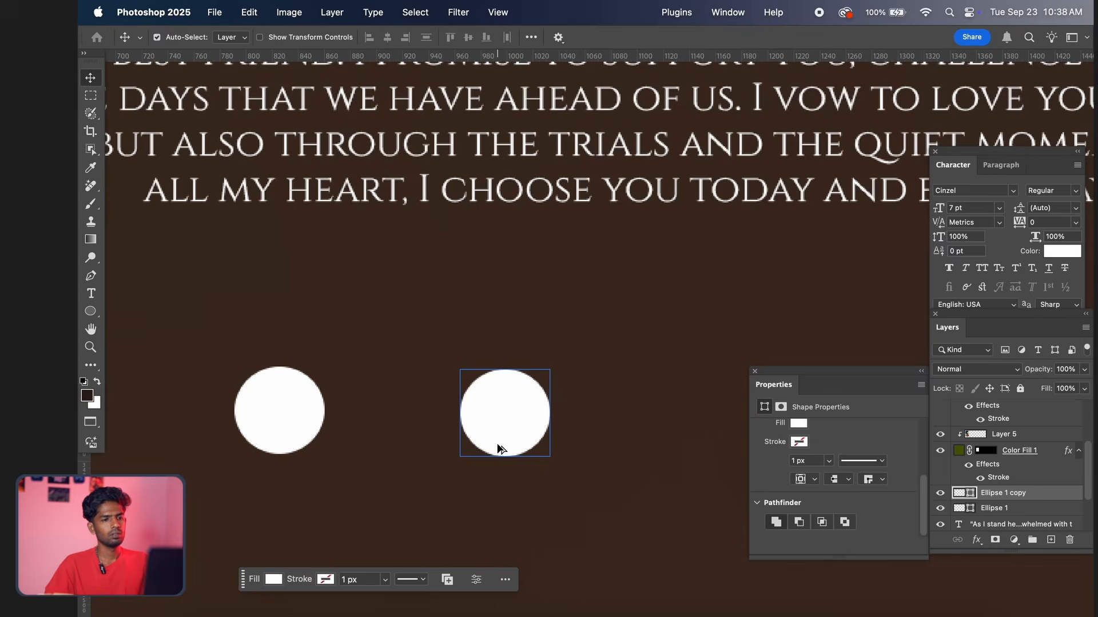
drag(497, 445, 504, 433)
scroll(505, 437, up, 4)
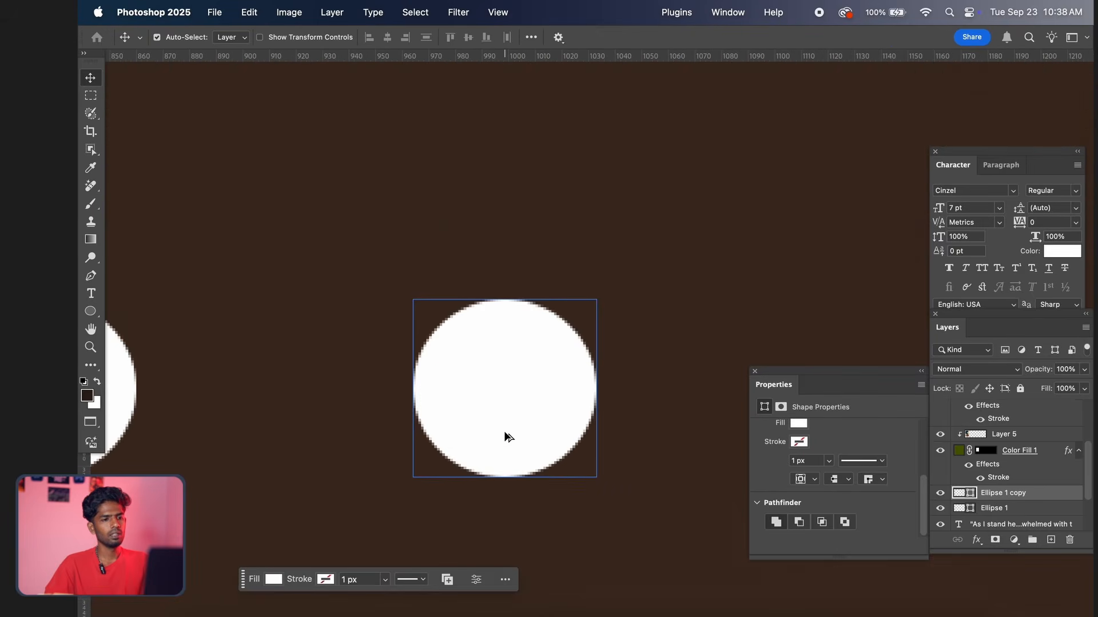
scroll(507, 436, down, 2)
scroll(504, 435, down, 10)
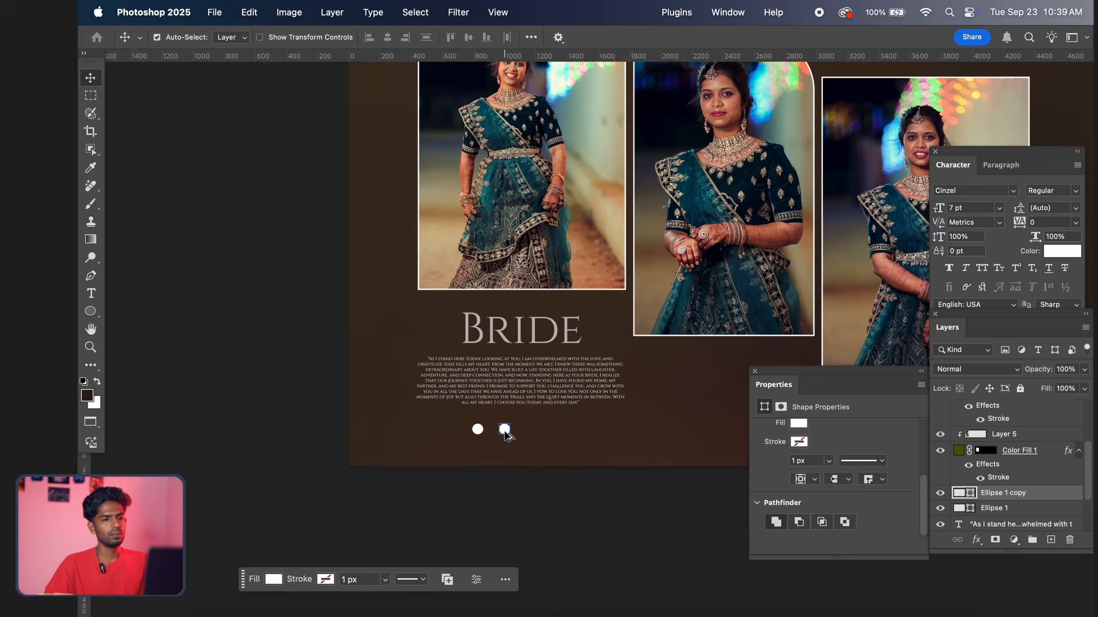
Duplicate both white circles together to the right to form an evenly spaced row of four
shift+click(438, 426)
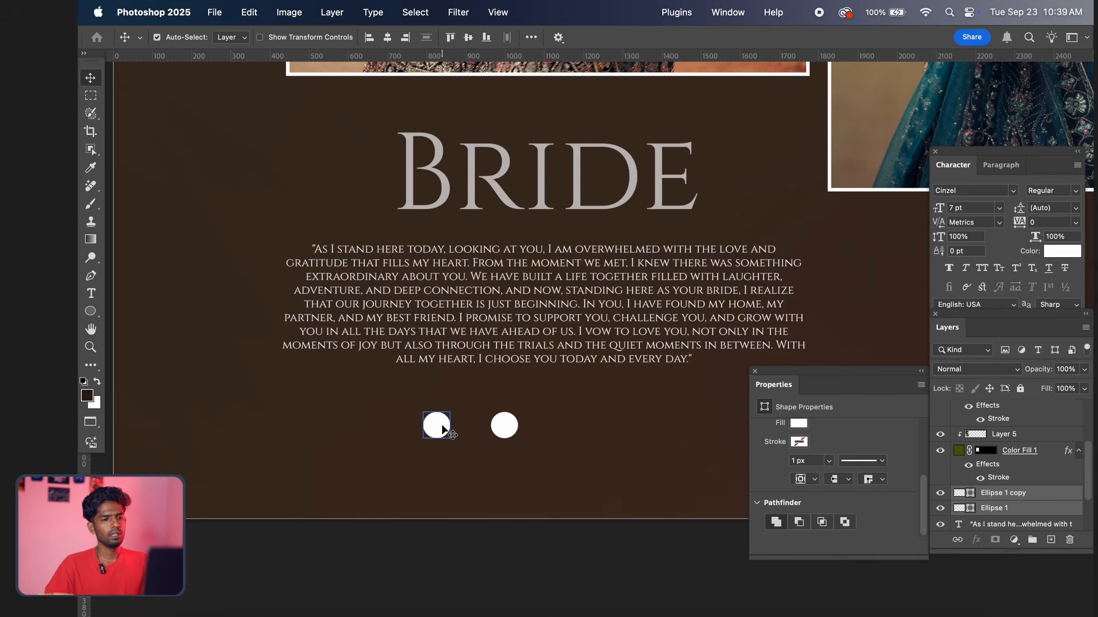
drag(512, 429, 644, 429)
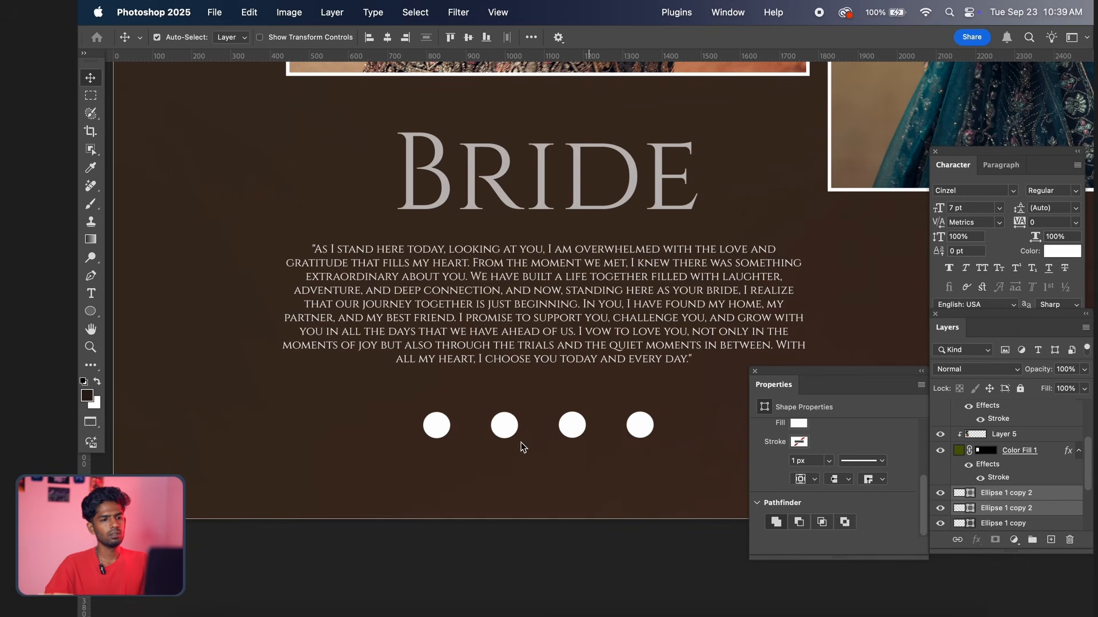
scroll(559, 446, up, 2)
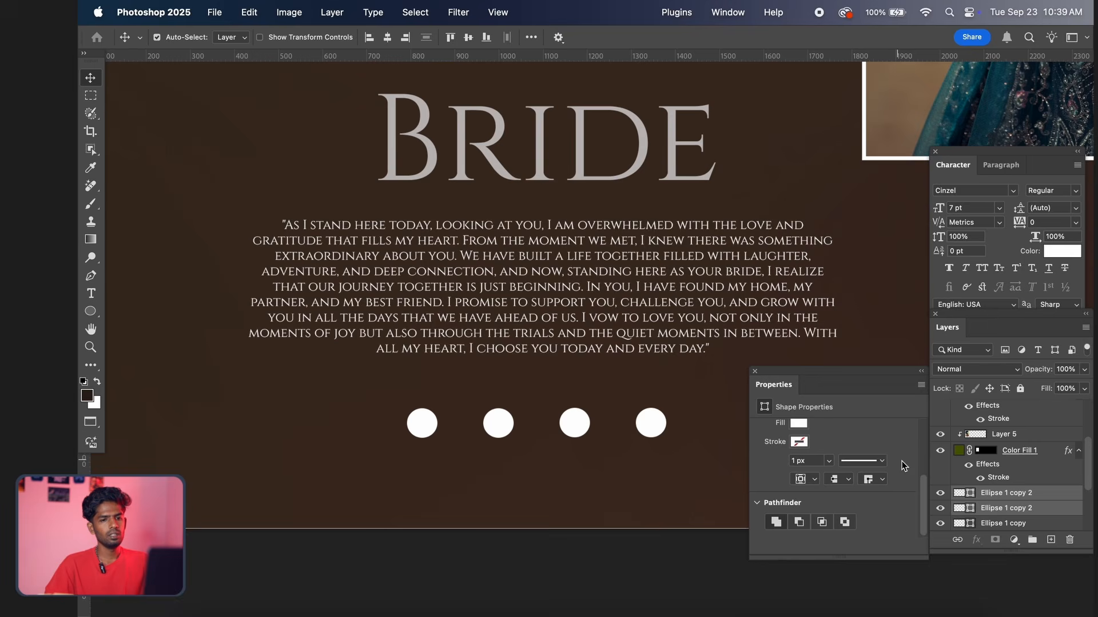
Scale all four circles down together into a row of small dots centred below the quote
click(1037, 508)
scroll(1044, 509, up, 1)
scroll(1047, 521, down, 2)
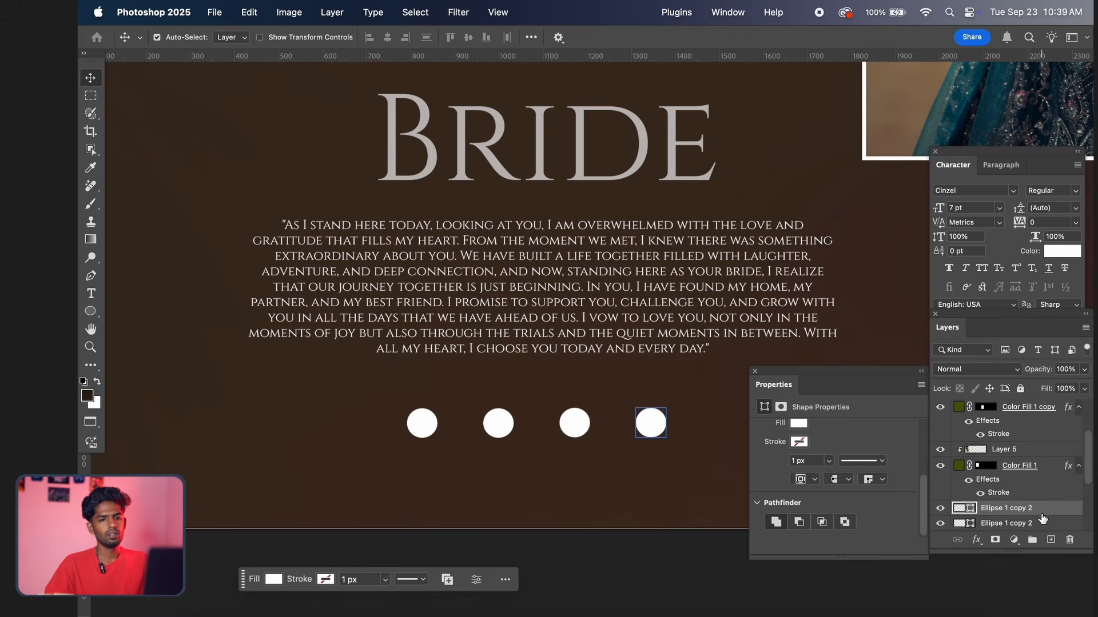
click(1042, 518)
click(1037, 499)
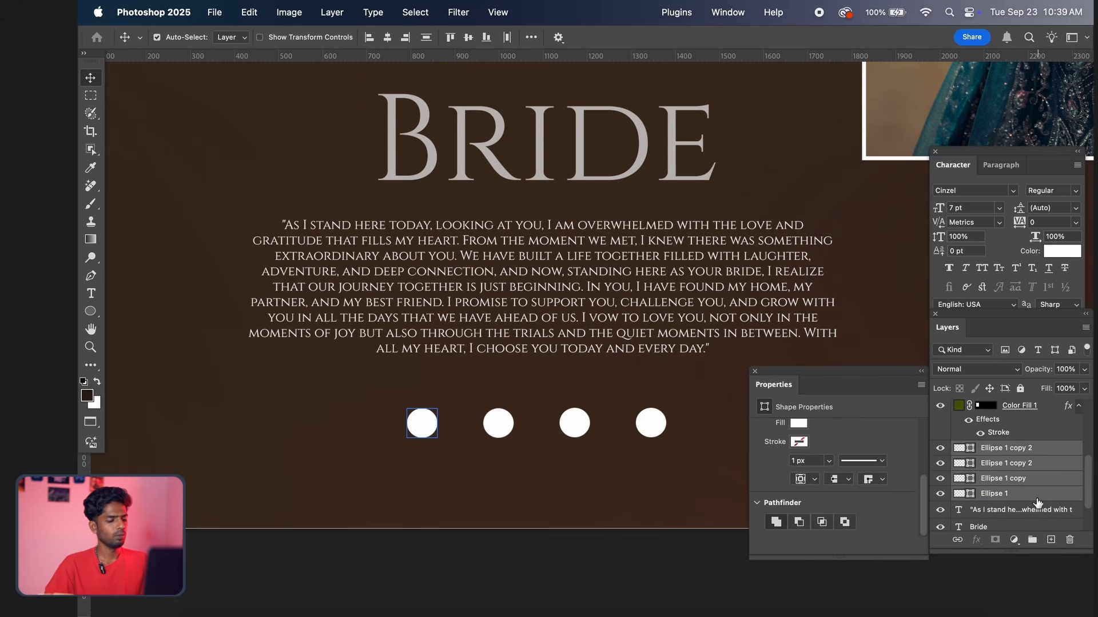
key(super+t)
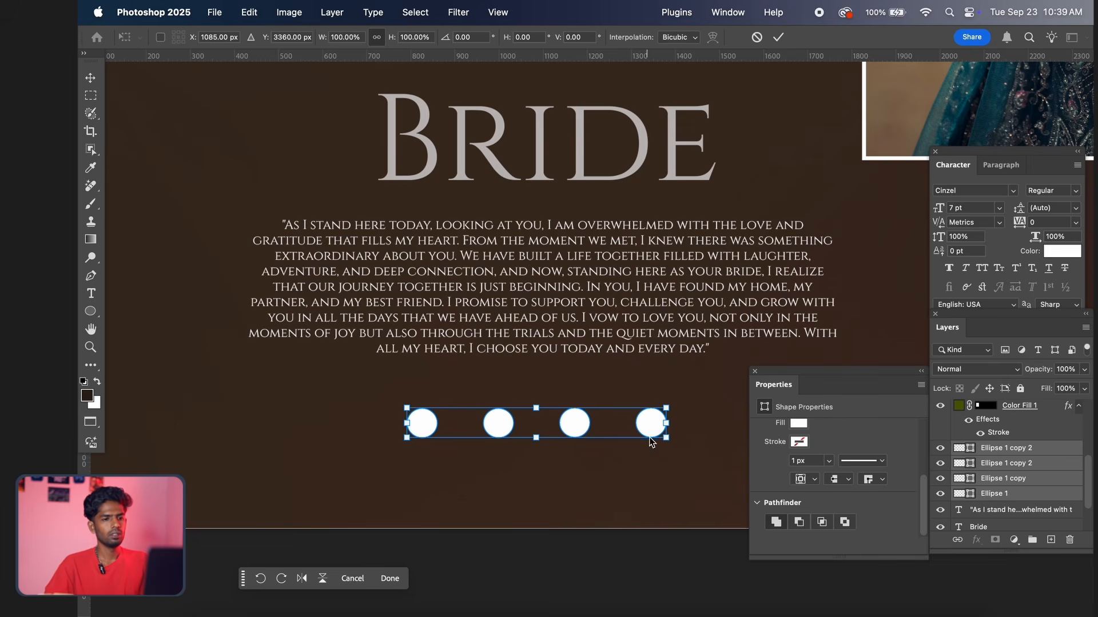
drag(660, 442, 579, 401)
key(Return)
Fill the rightmost dot below the quote with the tan colour #c8a081 sampled from the third framed photo
scroll(593, 425, down, 10)
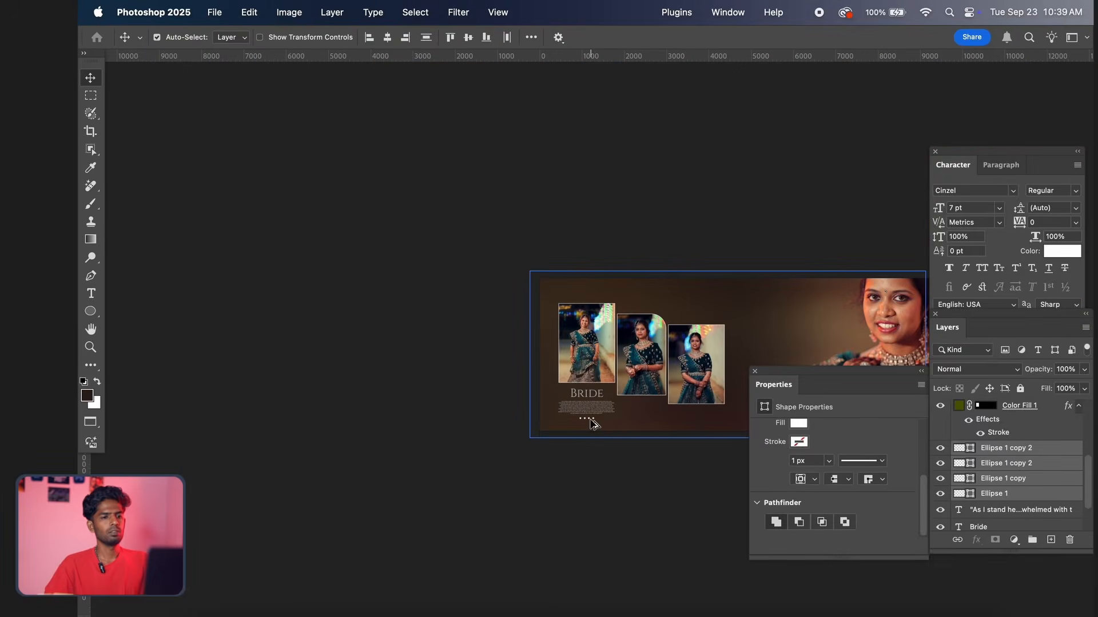
scroll(595, 430, up, 5)
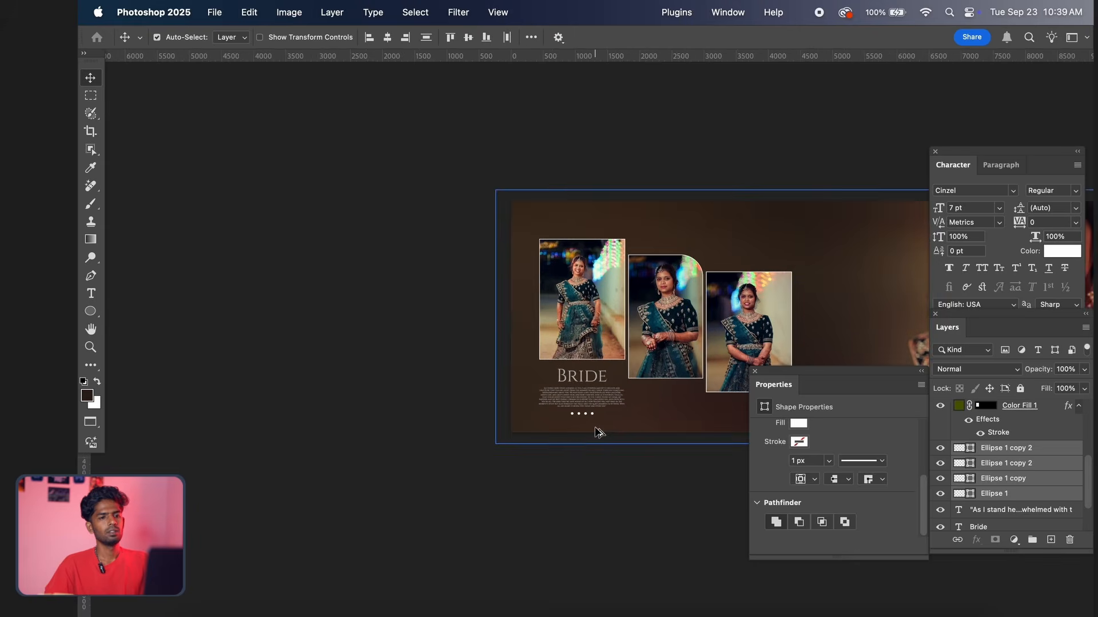
scroll(595, 430, right, 8)
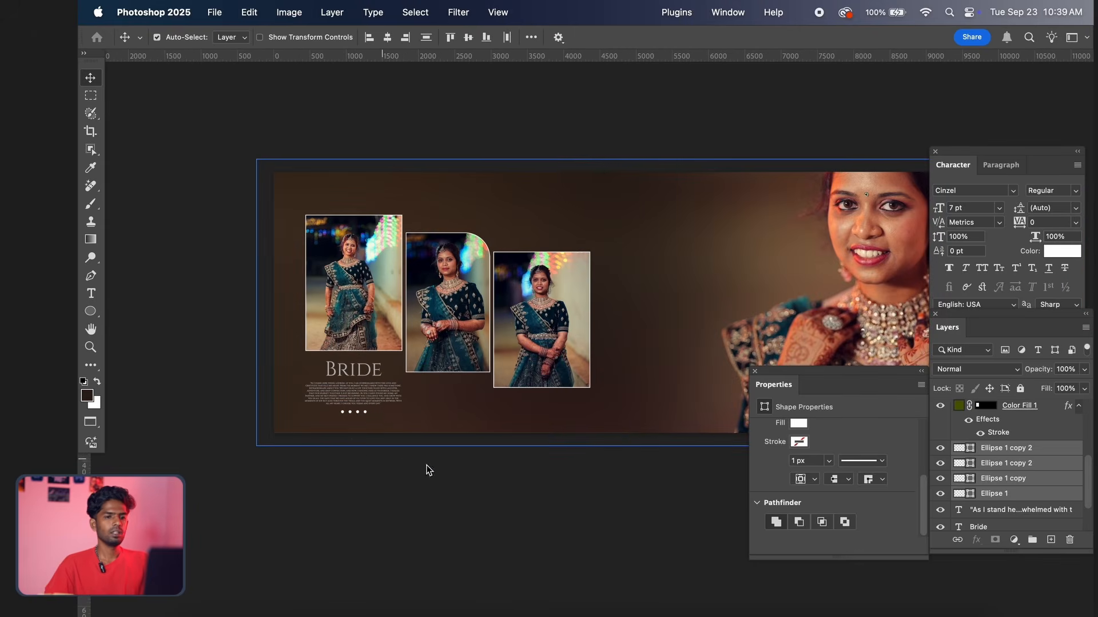
click(983, 453)
scroll(341, 457, up, 2)
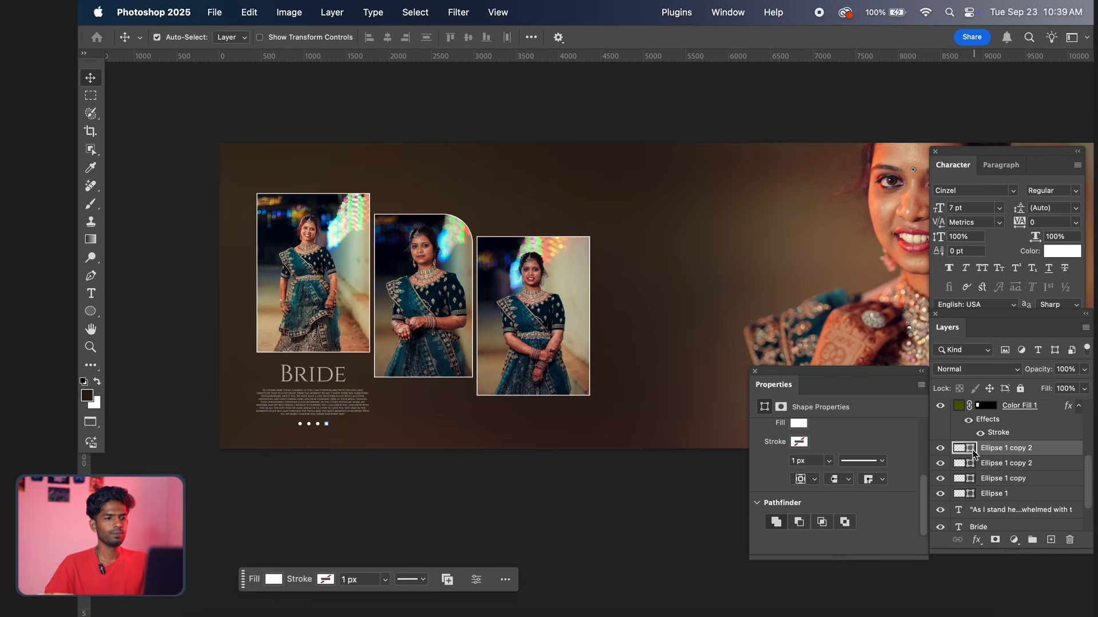
double_click(972, 452)
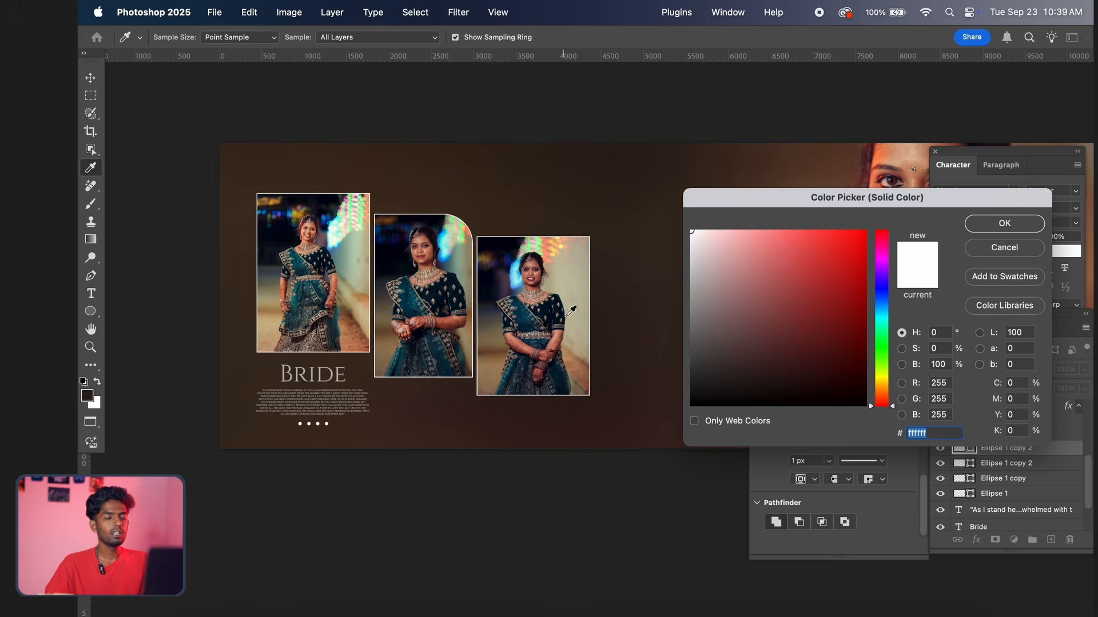
click(1020, 255)
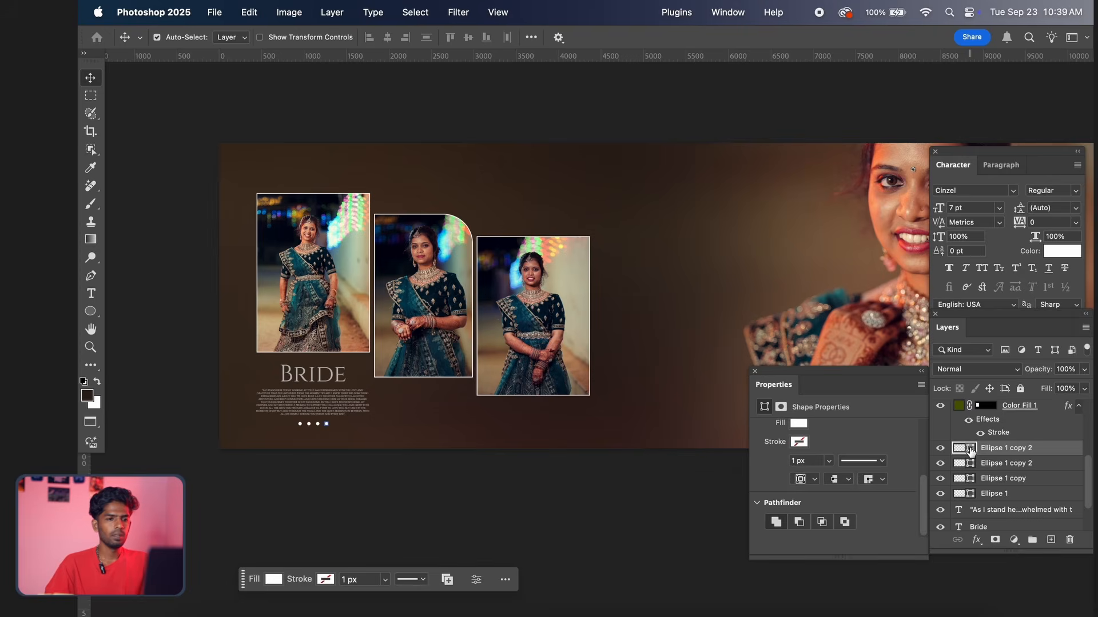
double_click(970, 449)
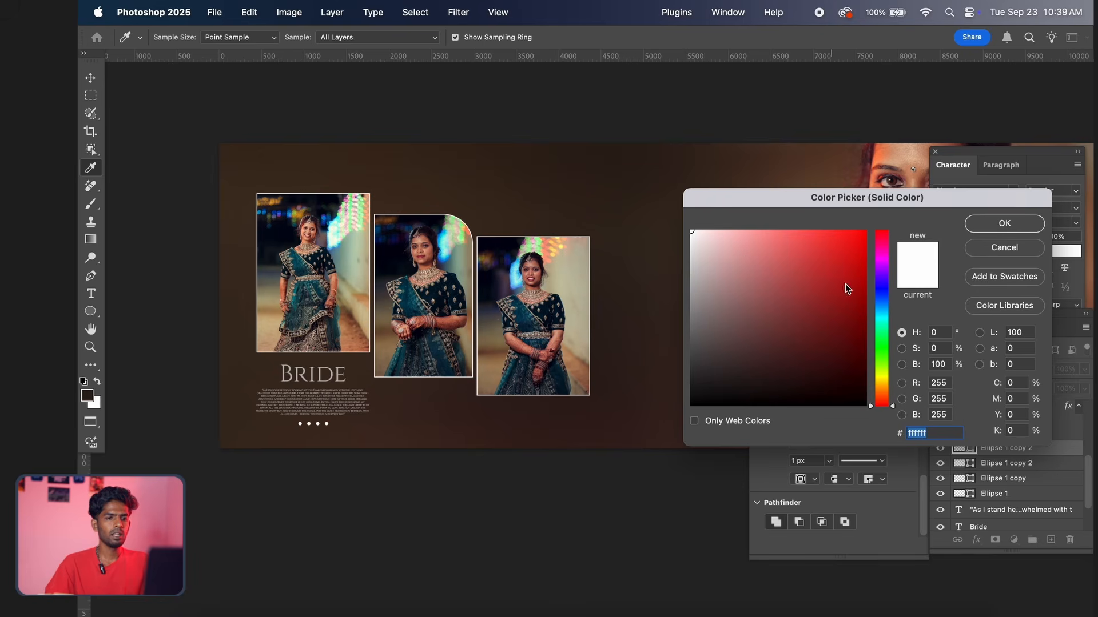
click(532, 304)
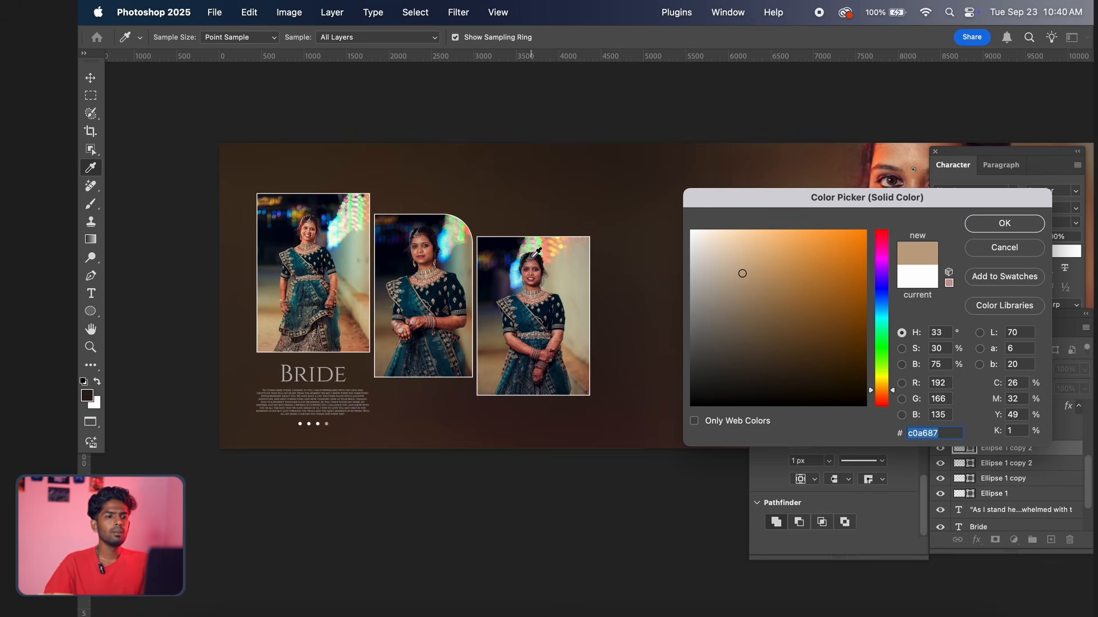
click(552, 251)
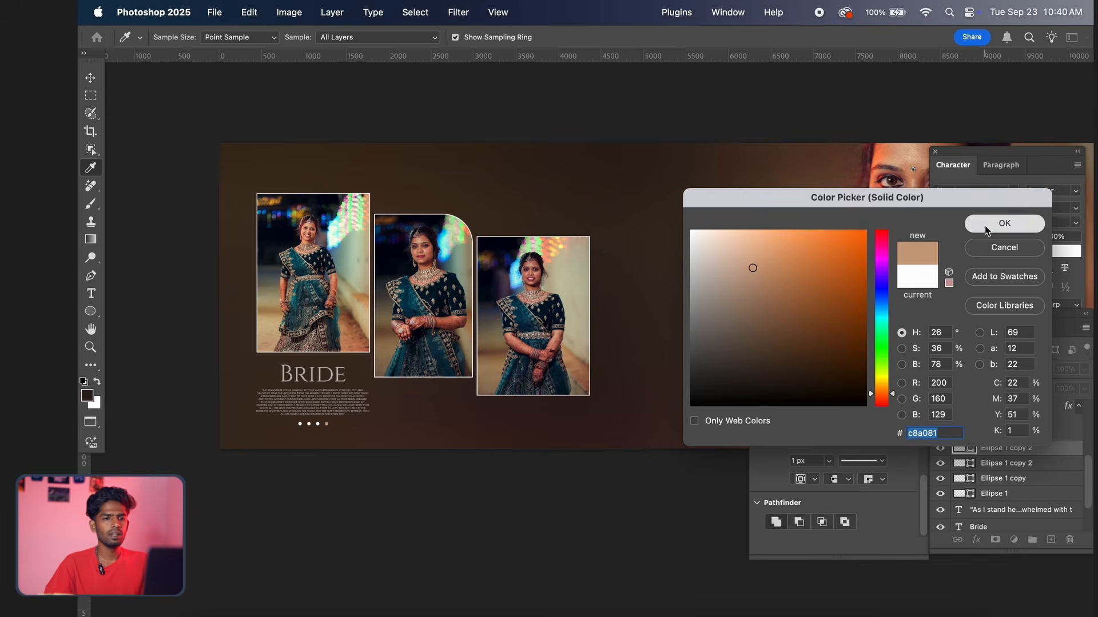
click(1005, 223)
Fill the third dot with a lighter muted blue, starting from the dark blue #09293c sampled from the dress in the third photo
click(998, 464)
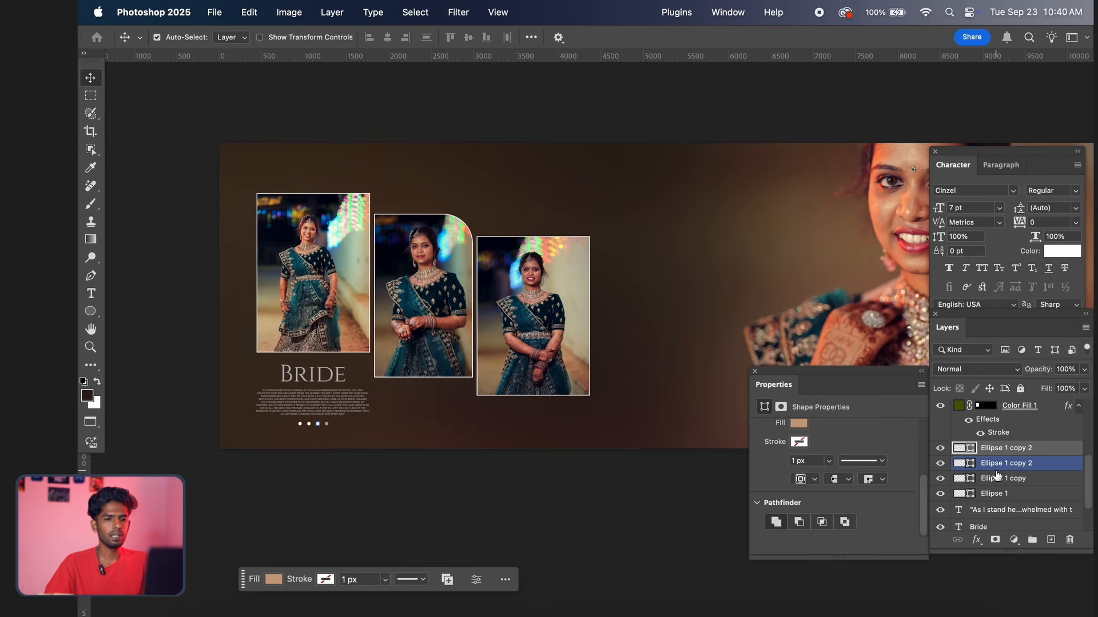
double_click(972, 464)
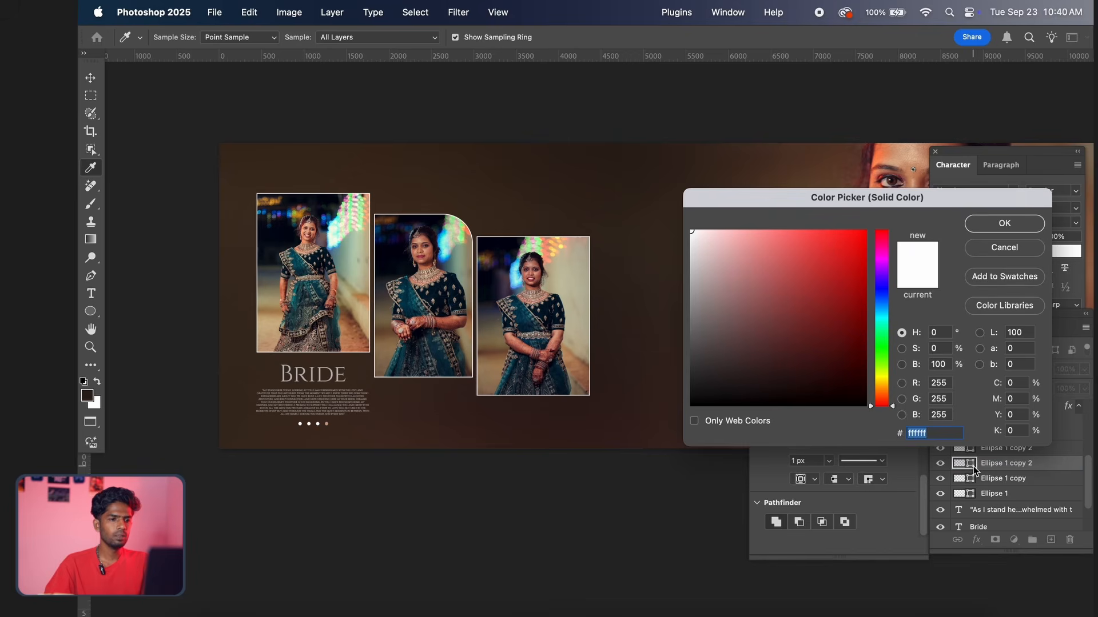
click(531, 329)
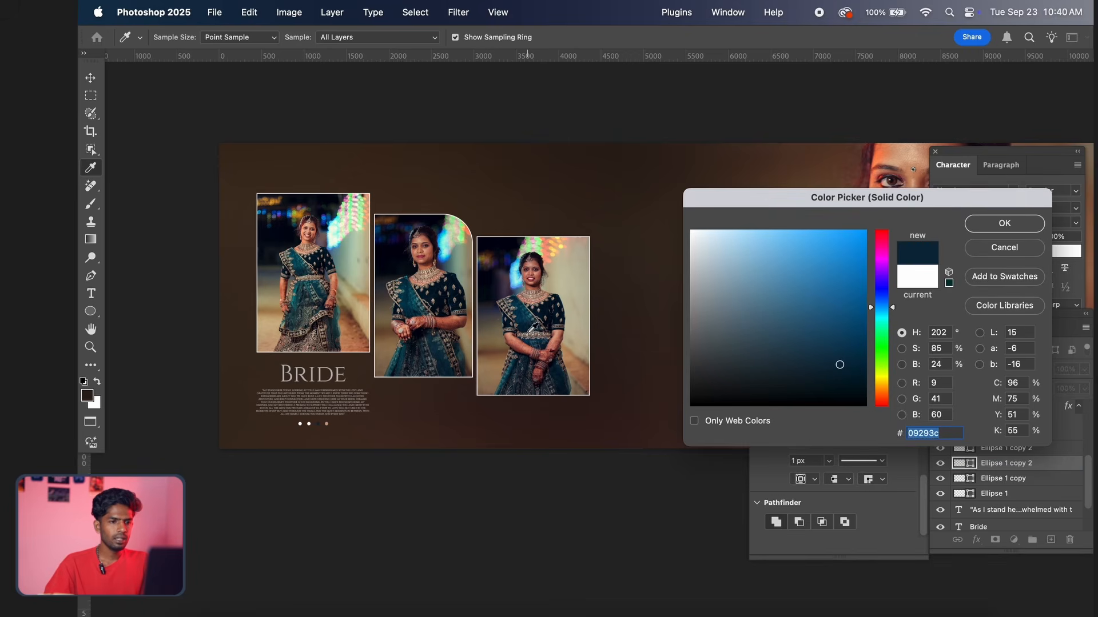
mouse_move(831, 287)
mouse_down()
mouse_move(791, 311)
mouse_move(761, 284)
mouse_up()
click(1016, 230)
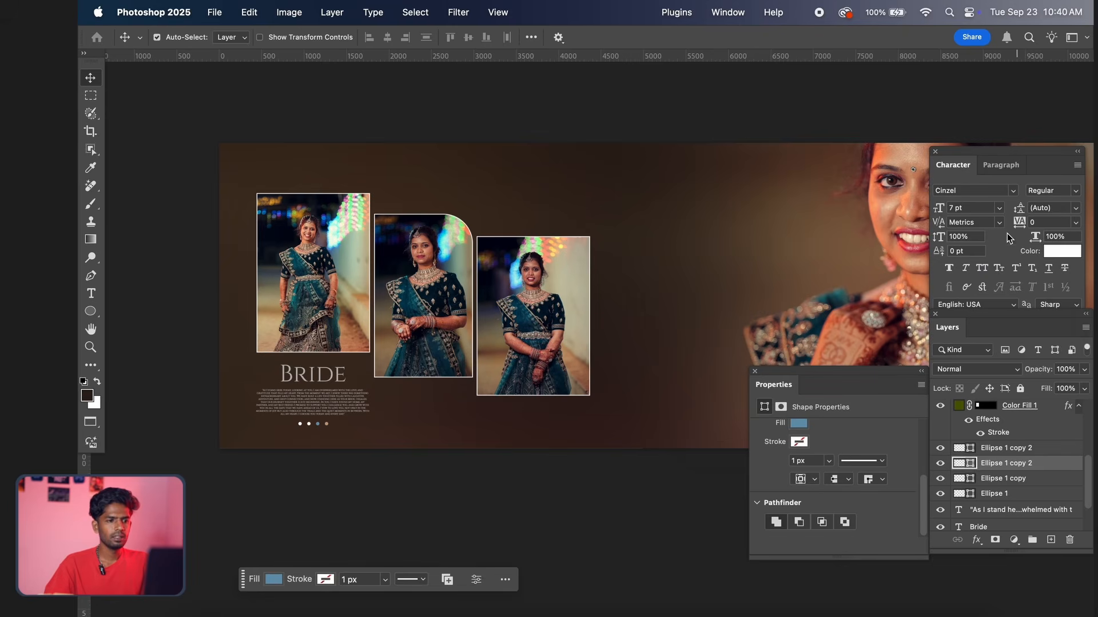
Fill the leftmost dot with the reddish-brown #bf7758 sampled from the bride's skin in the middle photo
click(970, 479)
double_click(970, 493)
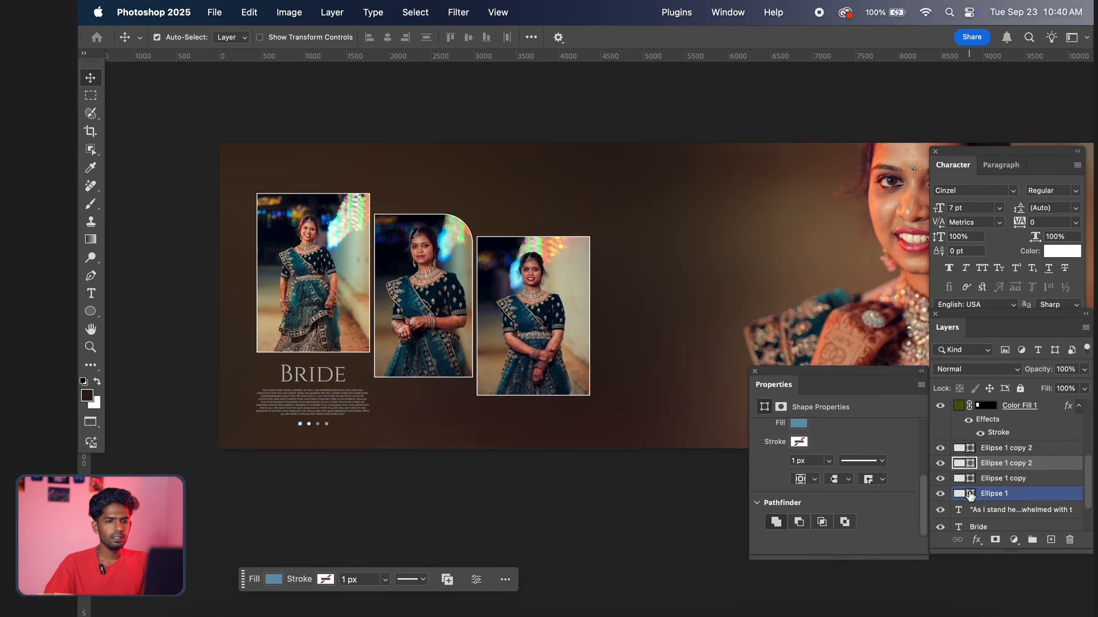
click(362, 321)
click(362, 309)
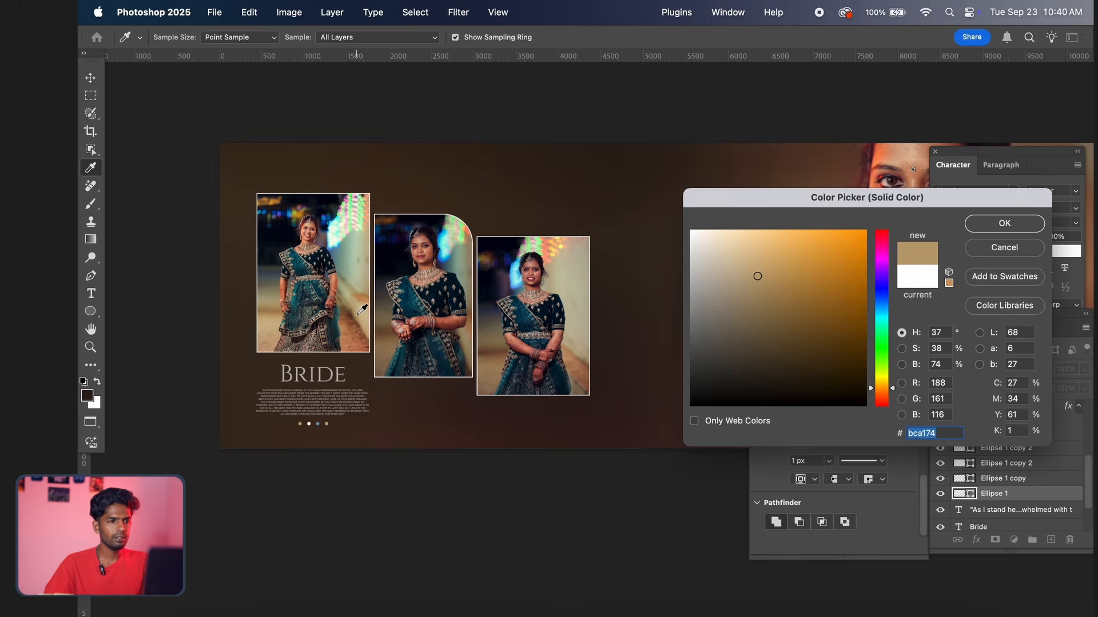
click(293, 210)
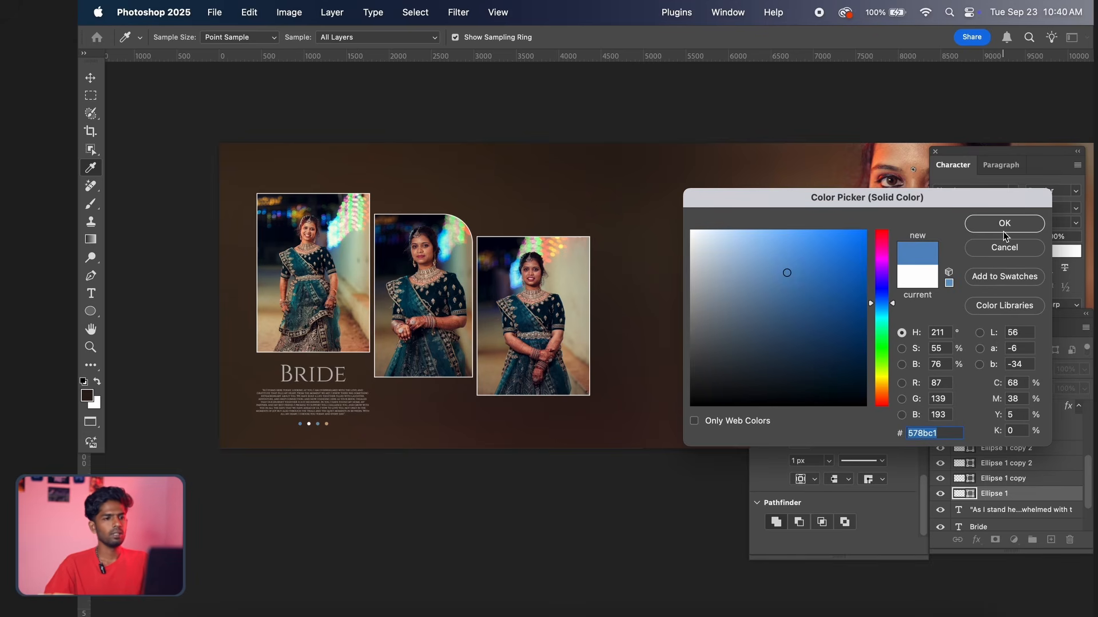
click(456, 344)
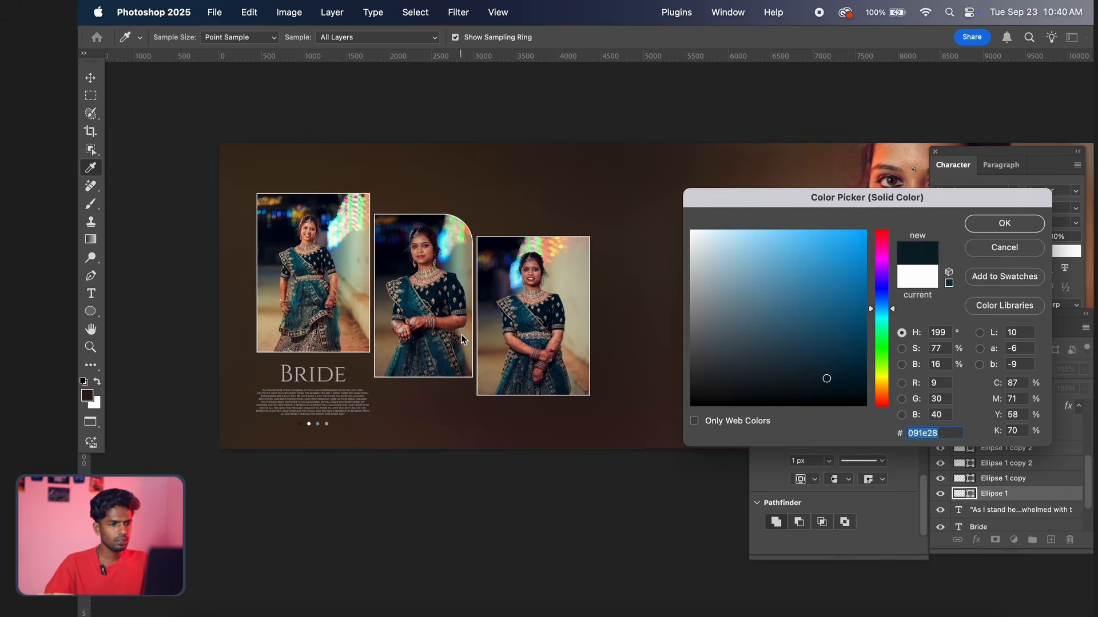
click(461, 334)
click(468, 309)
click(464, 293)
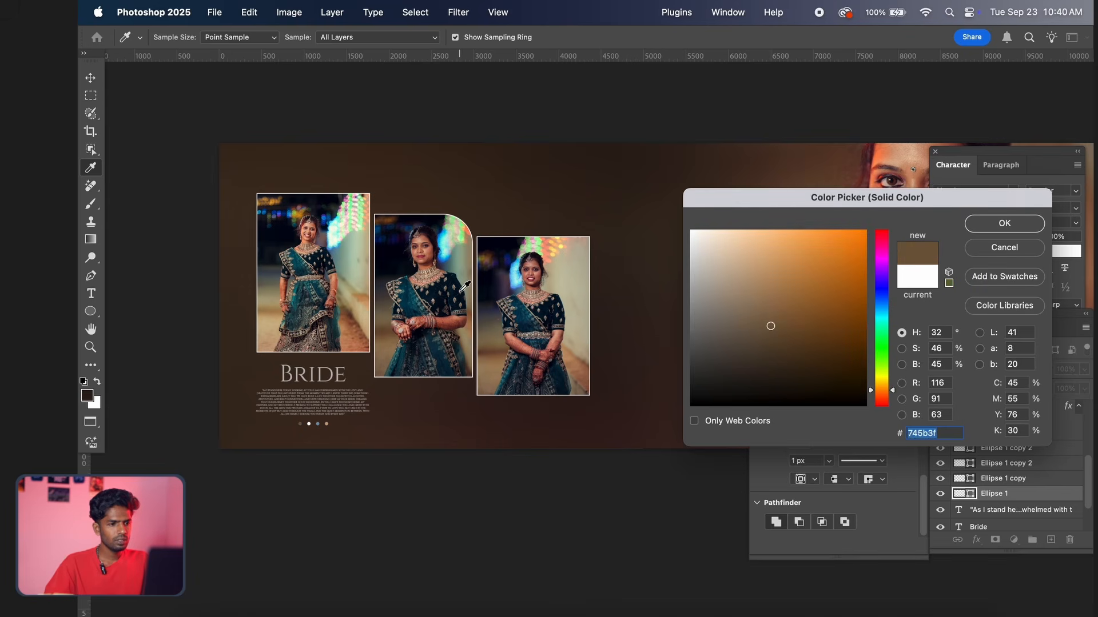
click(452, 270)
click(452, 285)
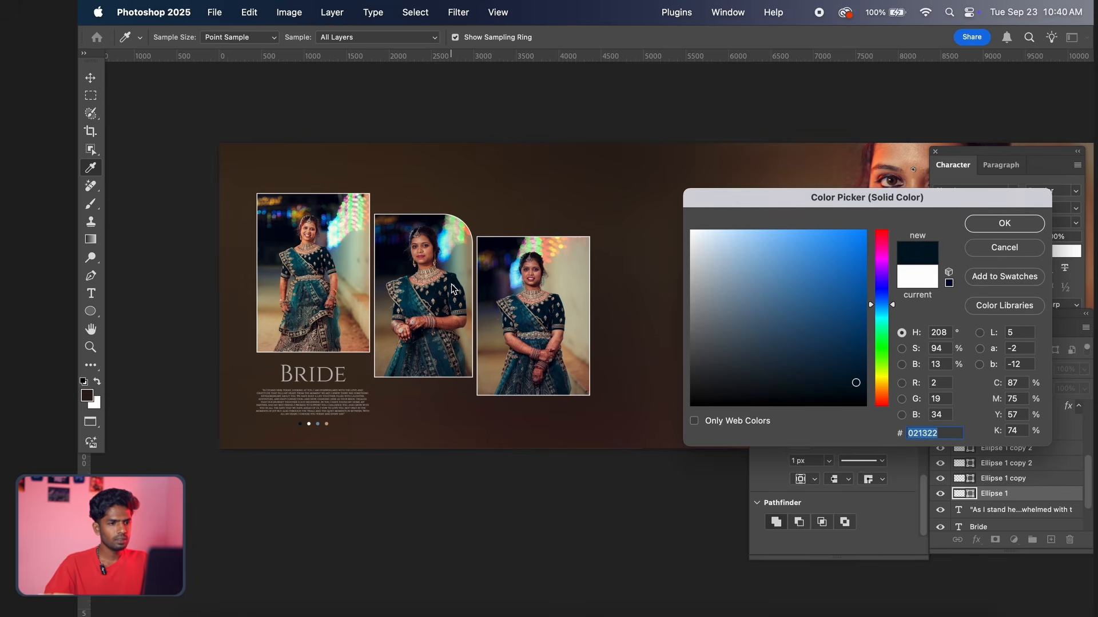
click(433, 249)
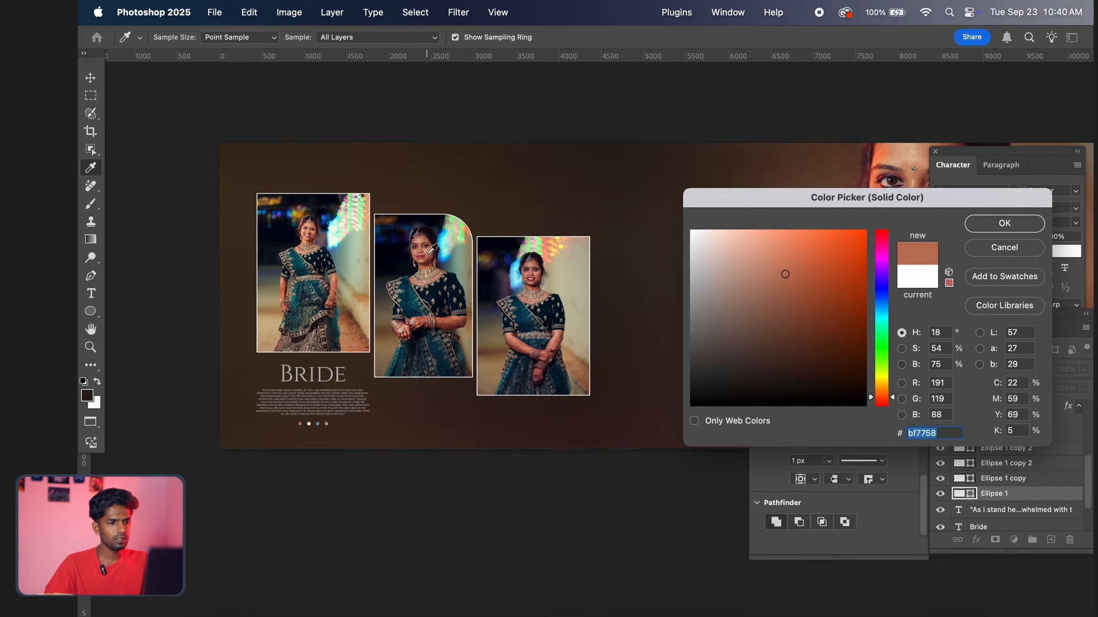
click(1004, 223)
key(v)
Examine the coloured dots beneath the quote and the overall balance of the spread, both close up and as a whole
scroll(493, 312, up, 1)
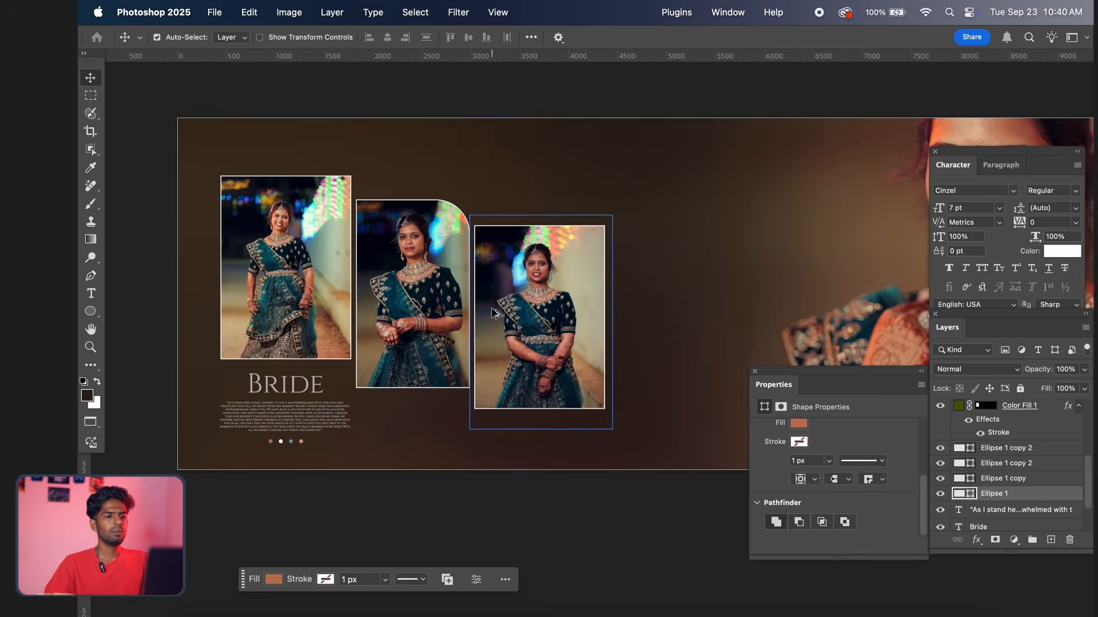
scroll(492, 312, down, 1)
scroll(503, 348, left, 3)
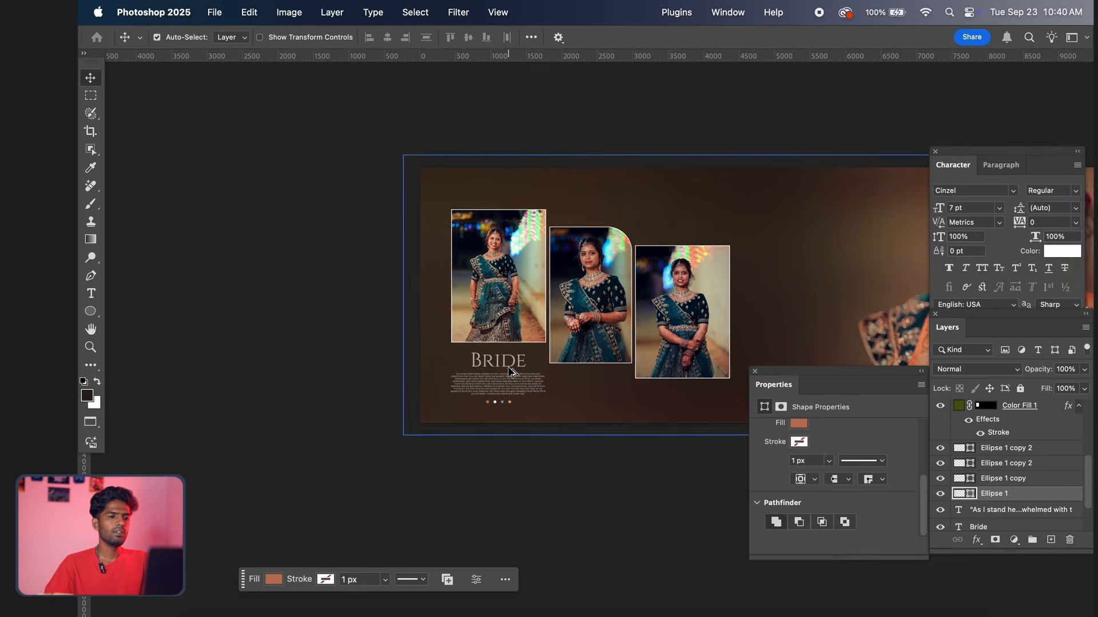
scroll(509, 370, up, 4)
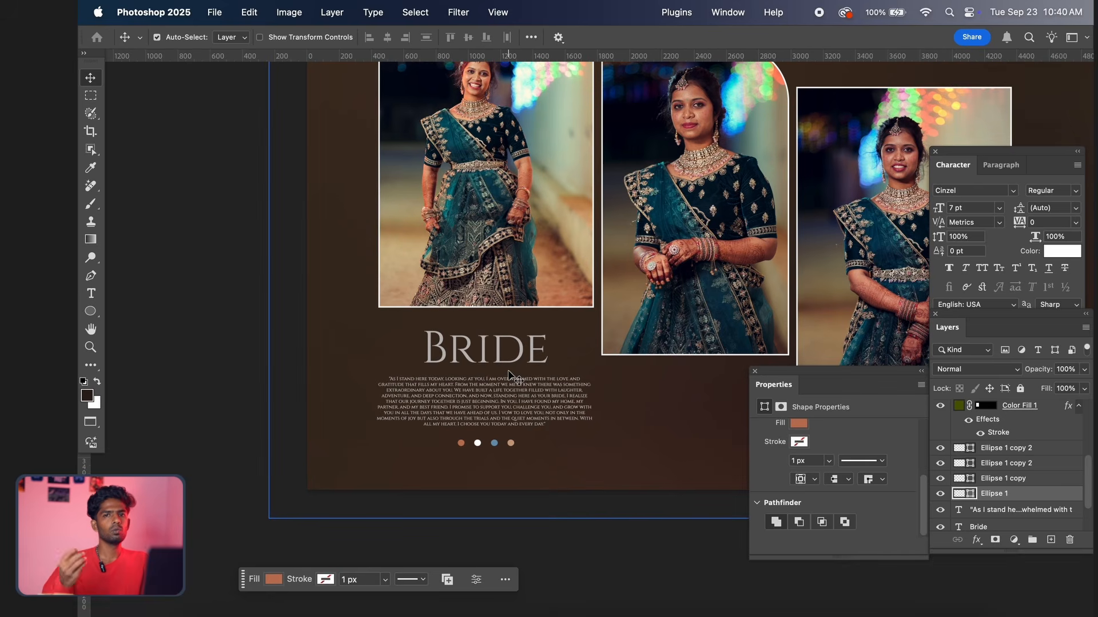
scroll(509, 378, up, 1)
scroll(508, 377, down, 5)
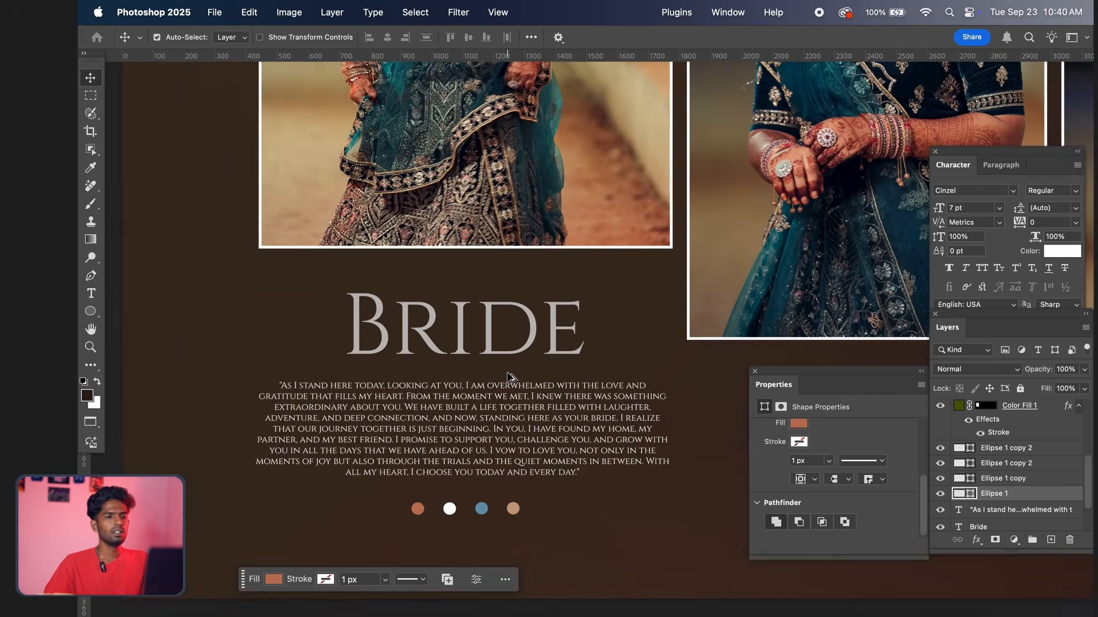
scroll(677, 317, right, 5)
scroll(677, 316, up, 1)
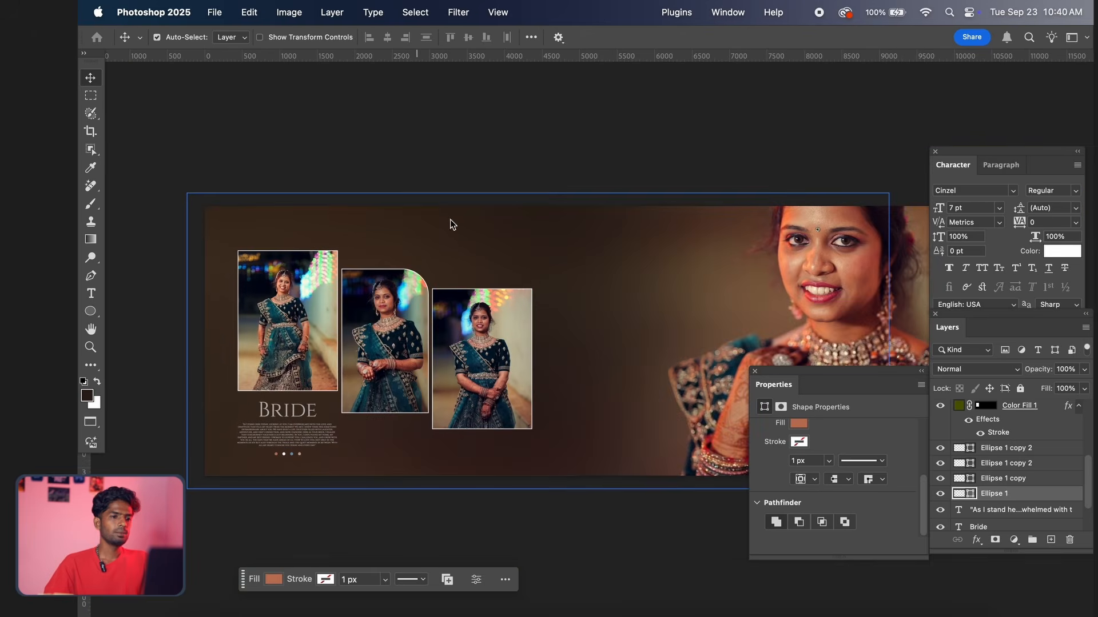
scroll(482, 309, up, 3)
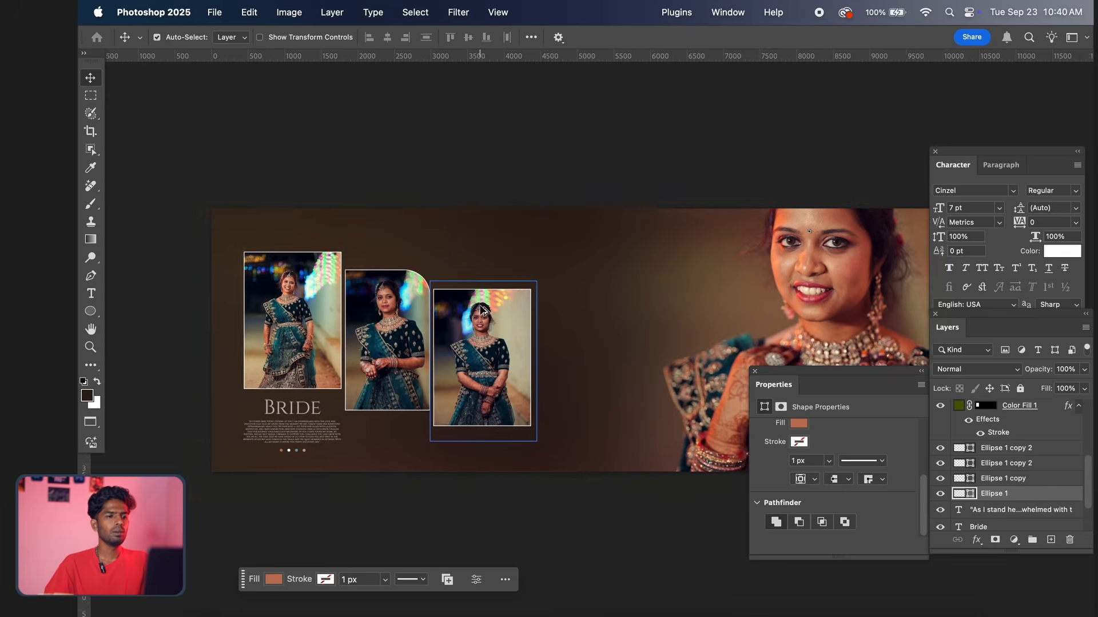
scroll(481, 309, down, 1)
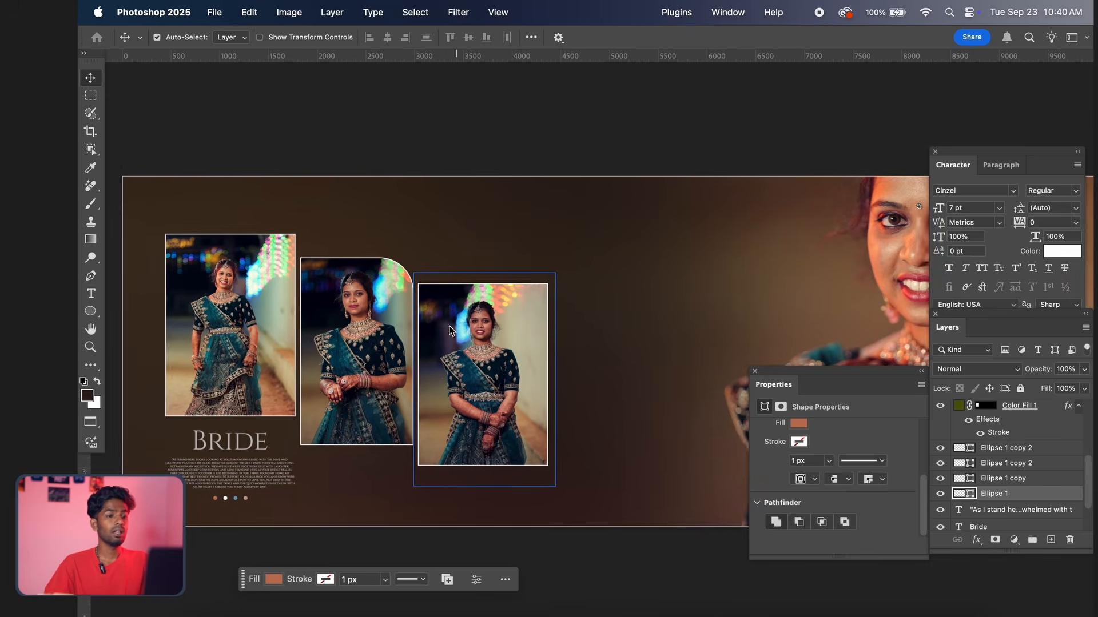
drag(450, 327, 563, 295)
Switch to Safari and show the Google image results for "line floral png"
mouse_move(816, 609)
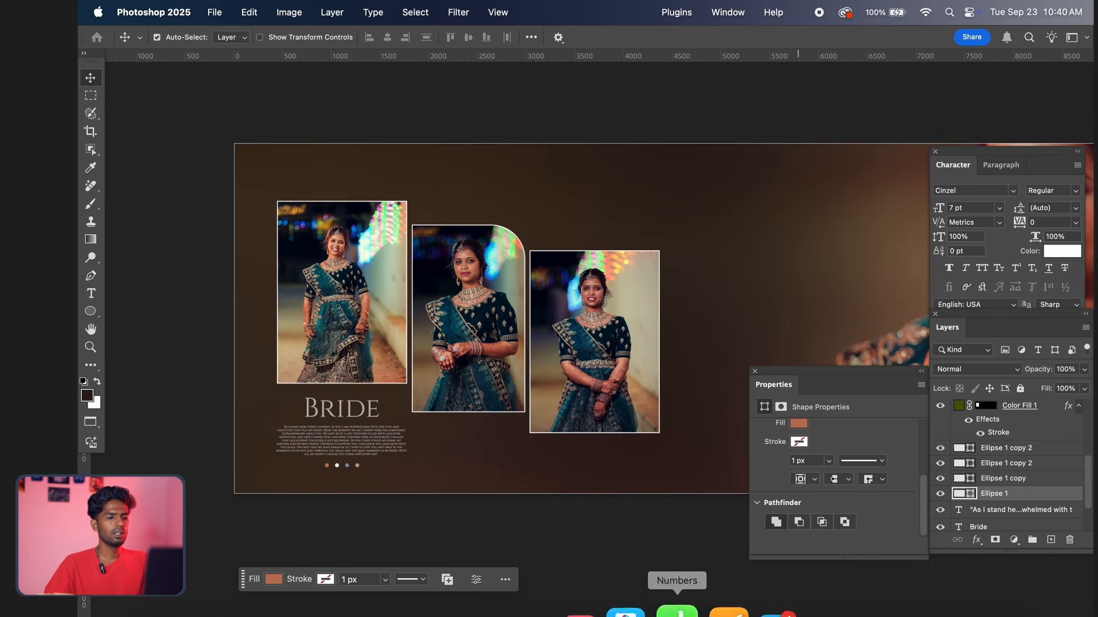
click(679, 609)
click(599, 358)
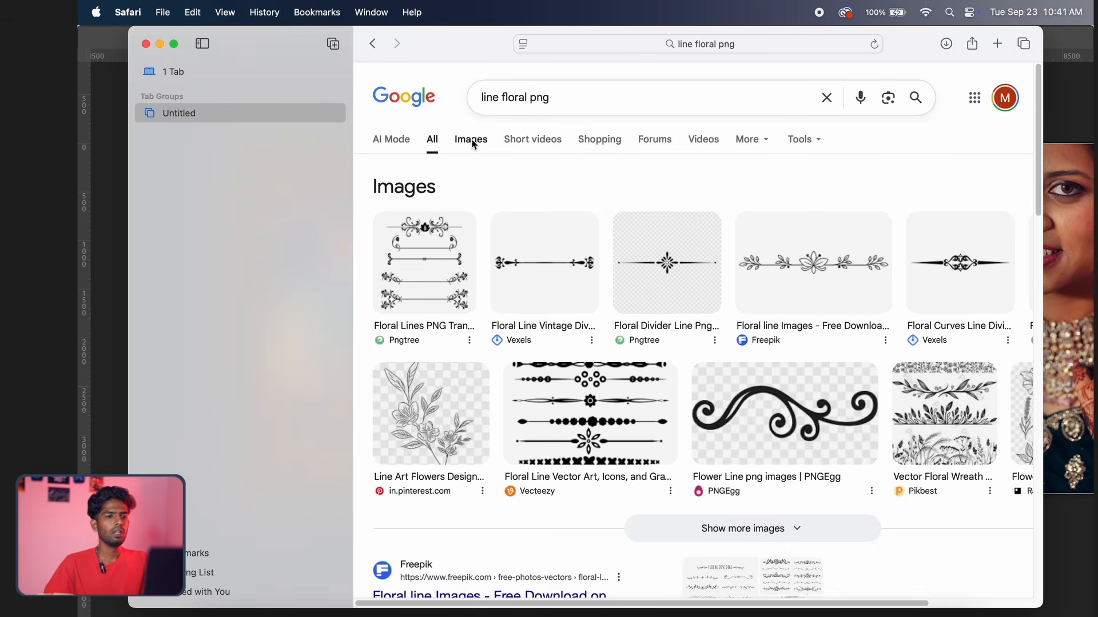
click(473, 142)
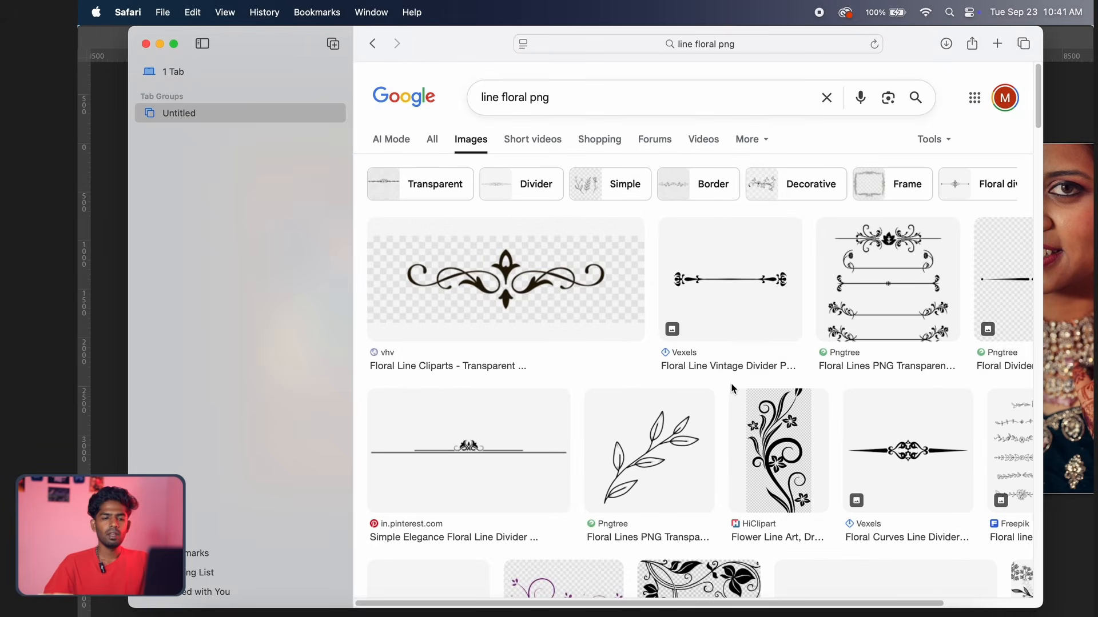
Open the pink Vecteezy "Line Art Floral and leaf" result and copy its image
scroll(617, 449, down, 3)
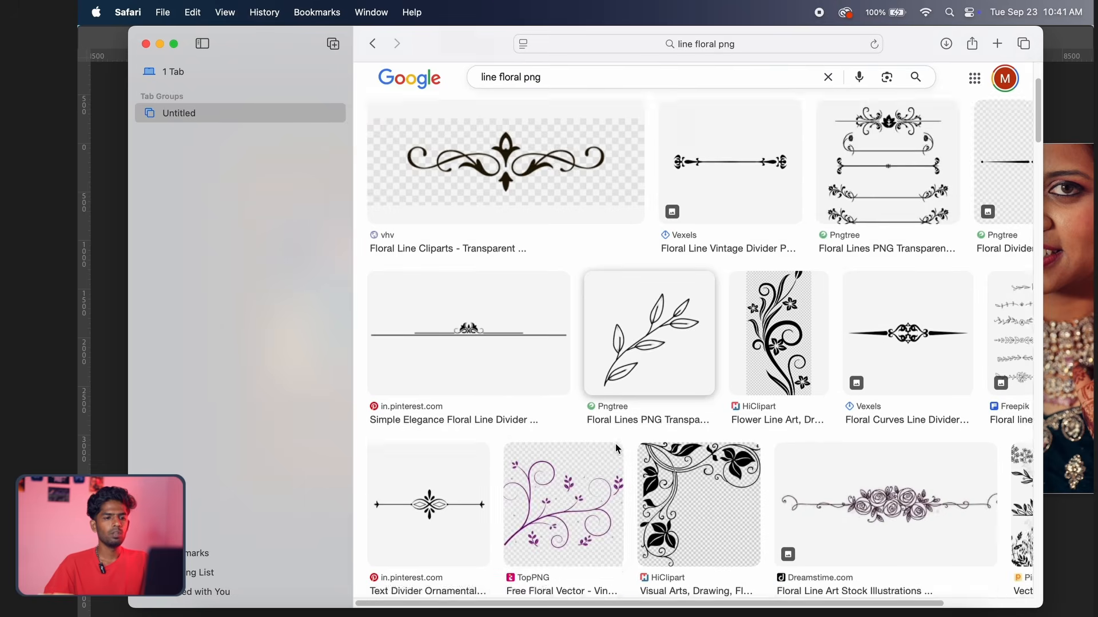
scroll(617, 447, down, 5)
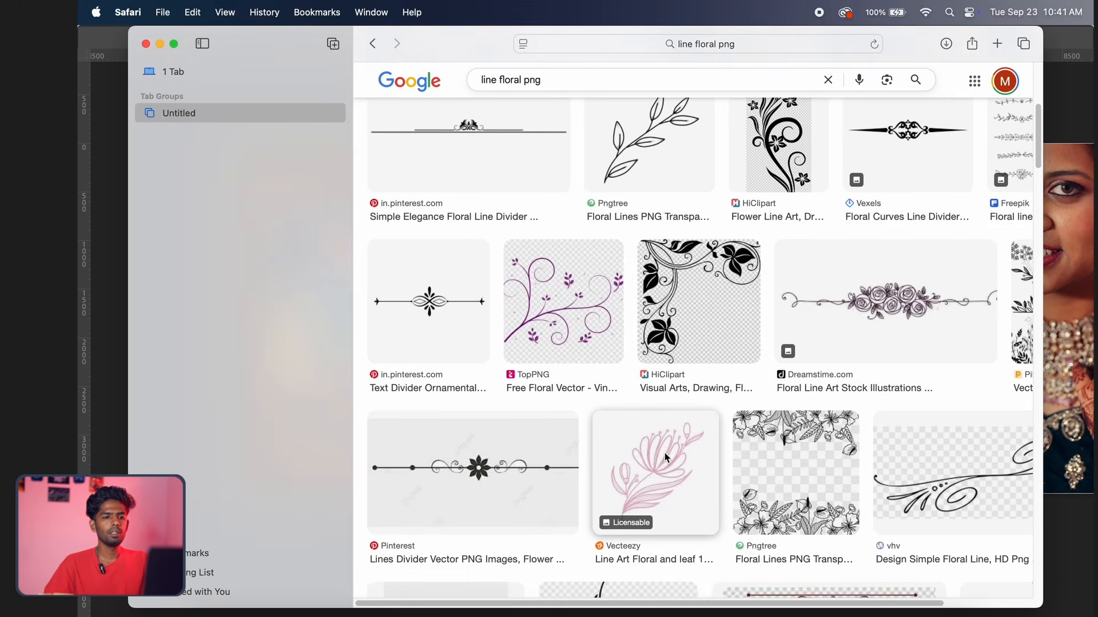
click(664, 453)
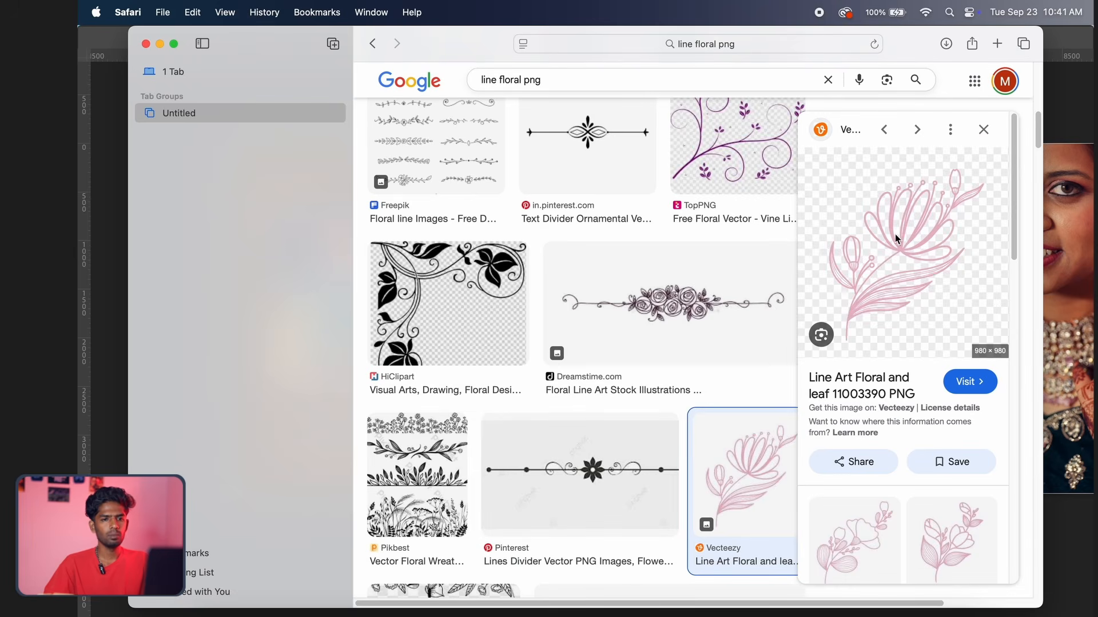
right_click(899, 209)
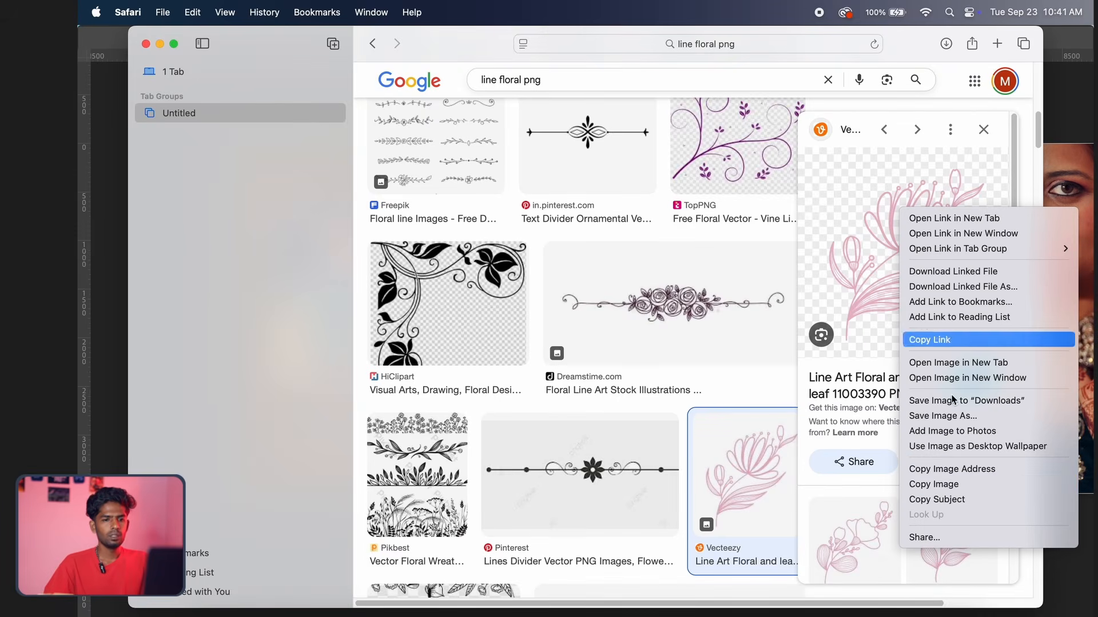
click(948, 486)
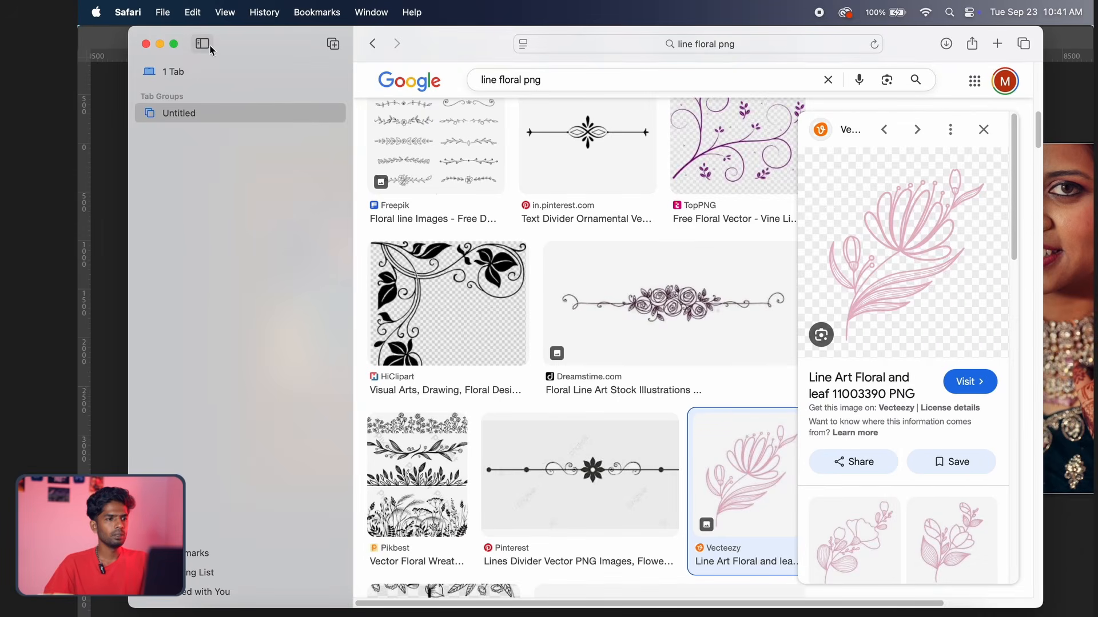
Minimize the browser, return to Photoshop and paste the copied line-art floral directly above the selected background gradient layer
click(161, 44)
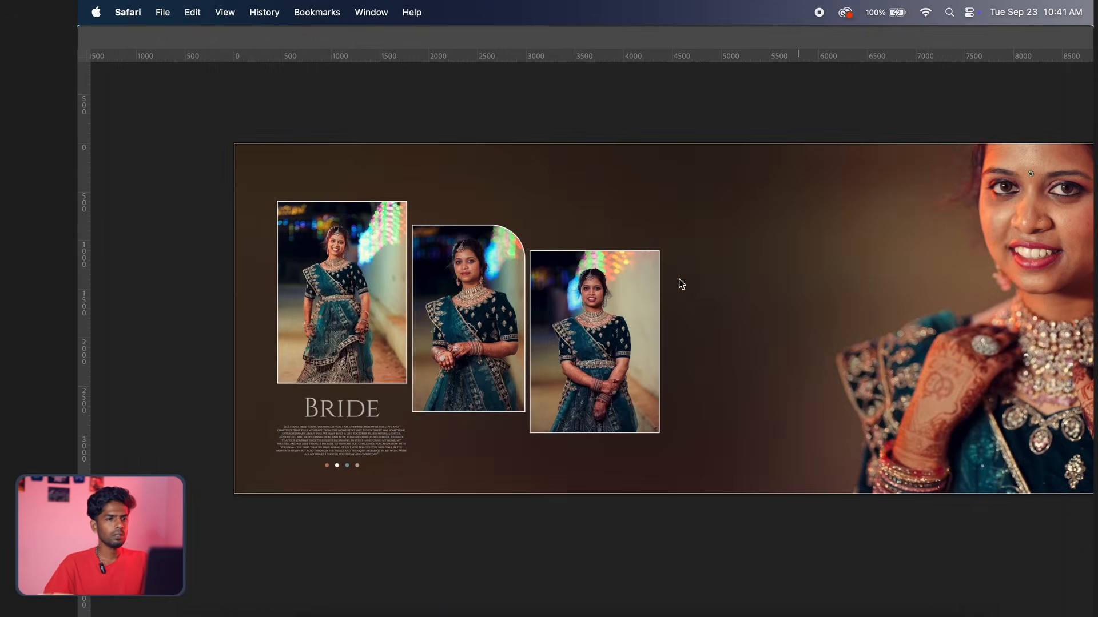
click(663, 284)
click(621, 238)
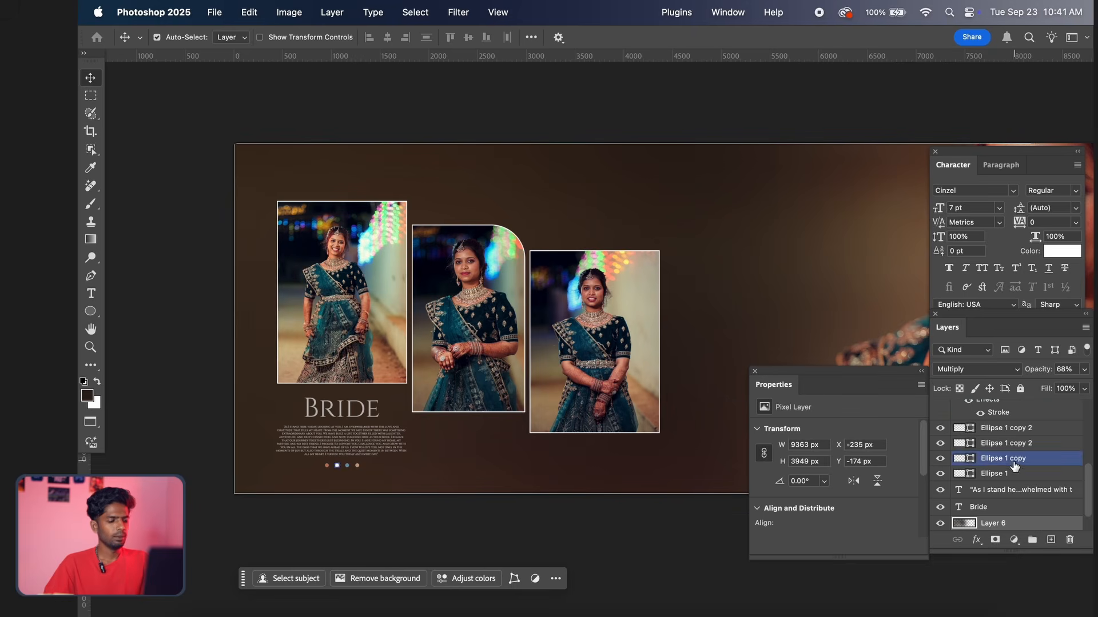
key(super+v)
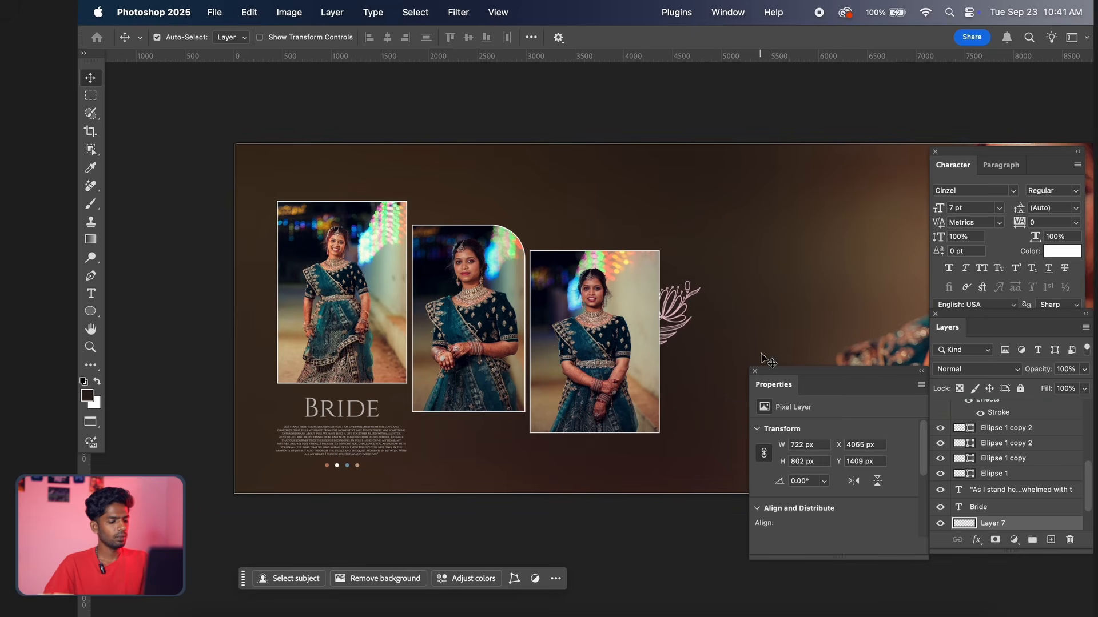
Scale the pasted line-art floral to about 80.5% and place it just above the third framed photo, near its upper-left corner
key(super+t)
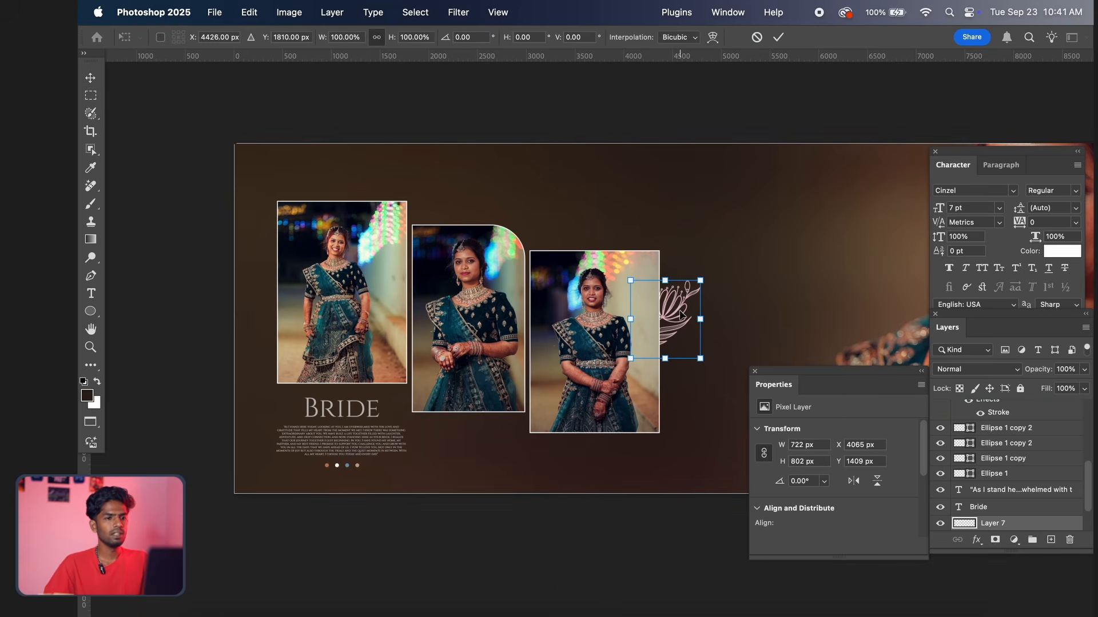
drag(695, 289, 581, 178)
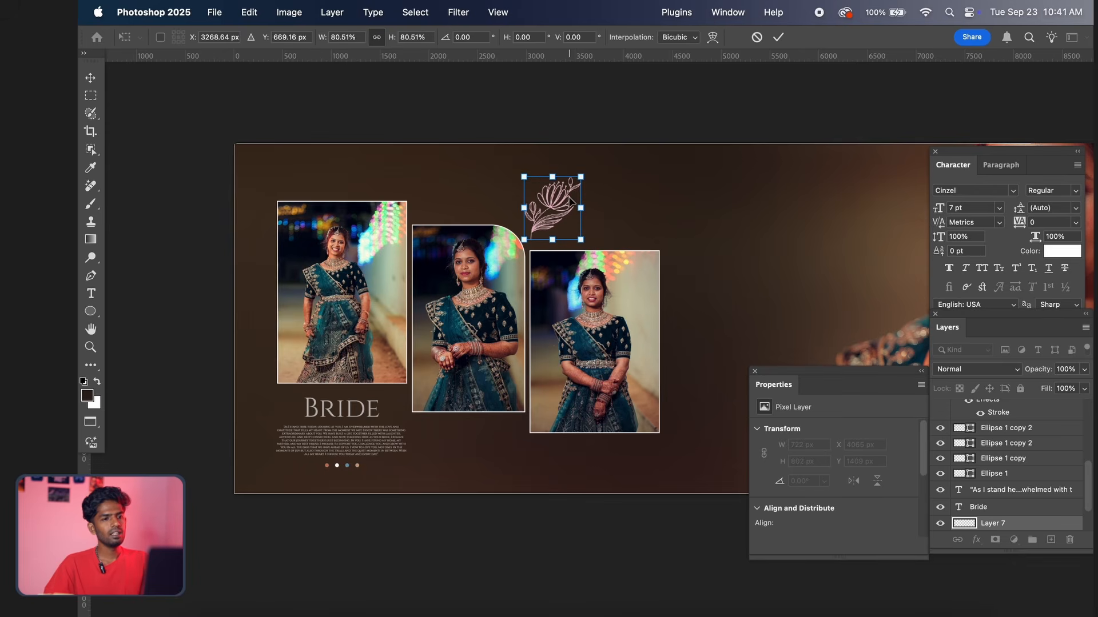
key(Return)
Check the floral's placement across the whole spread and open the layer style settings for the floral layer
scroll(597, 276, down, 5)
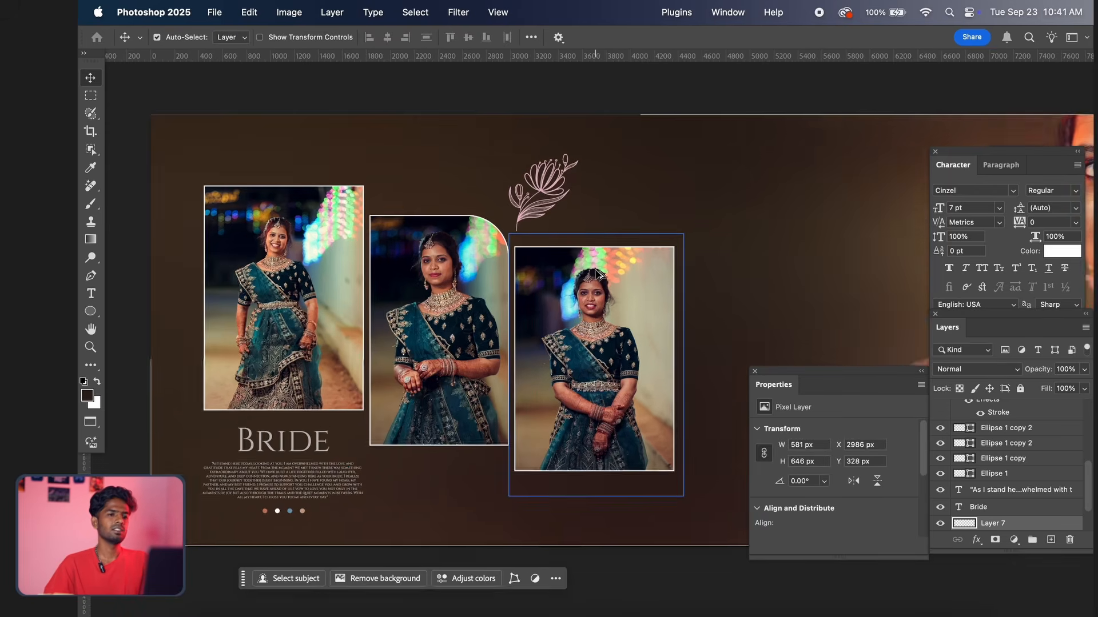
scroll(596, 276, up, 5)
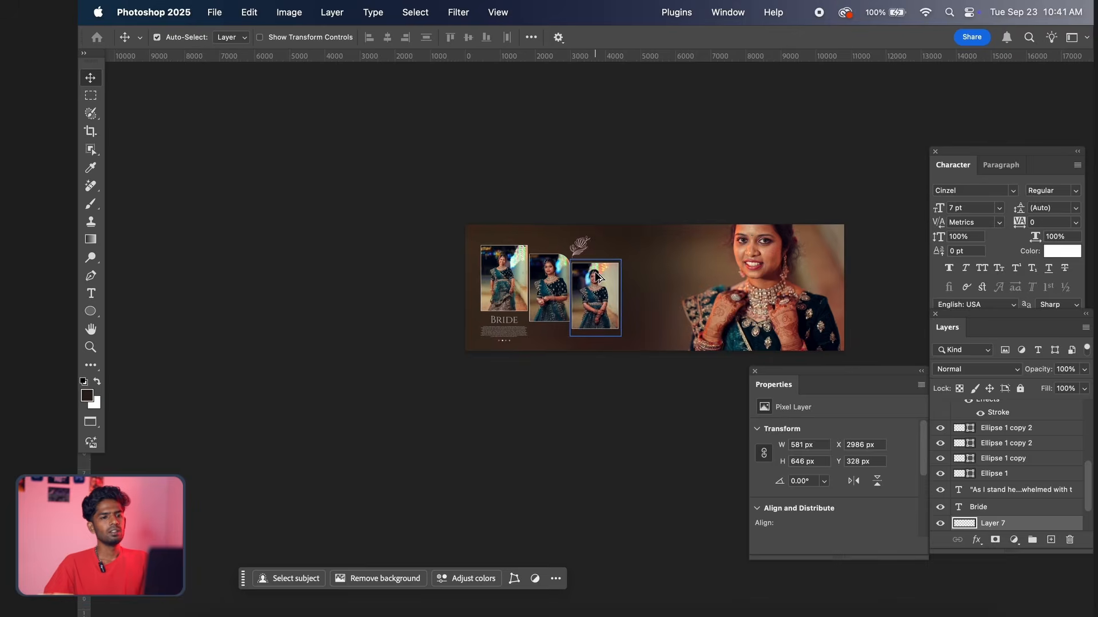
drag(610, 255, 516, 235)
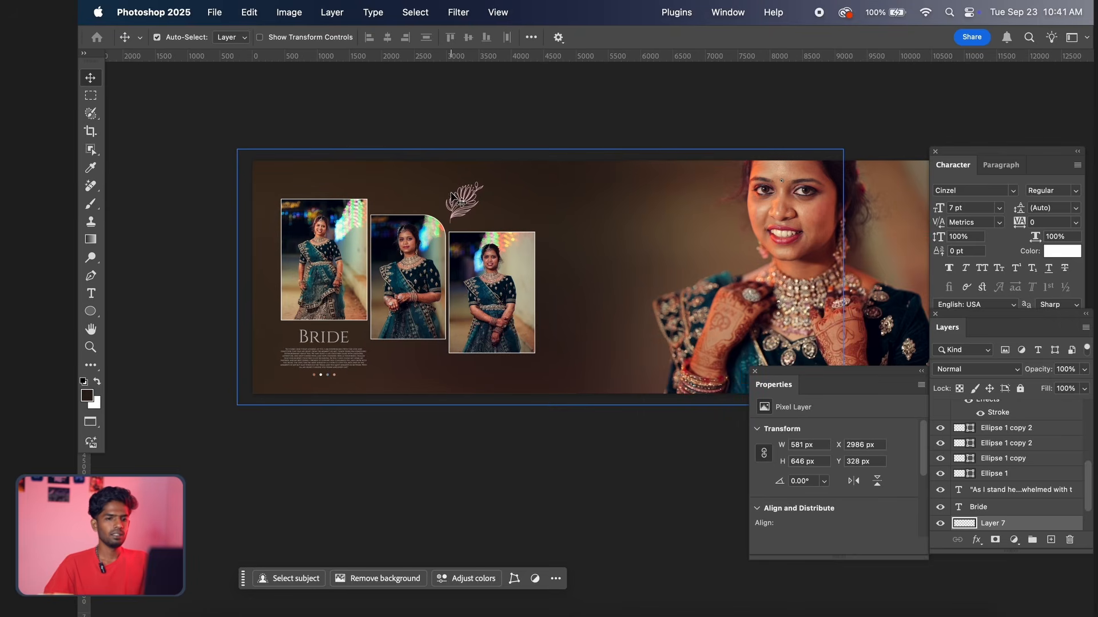
double_click(1044, 526)
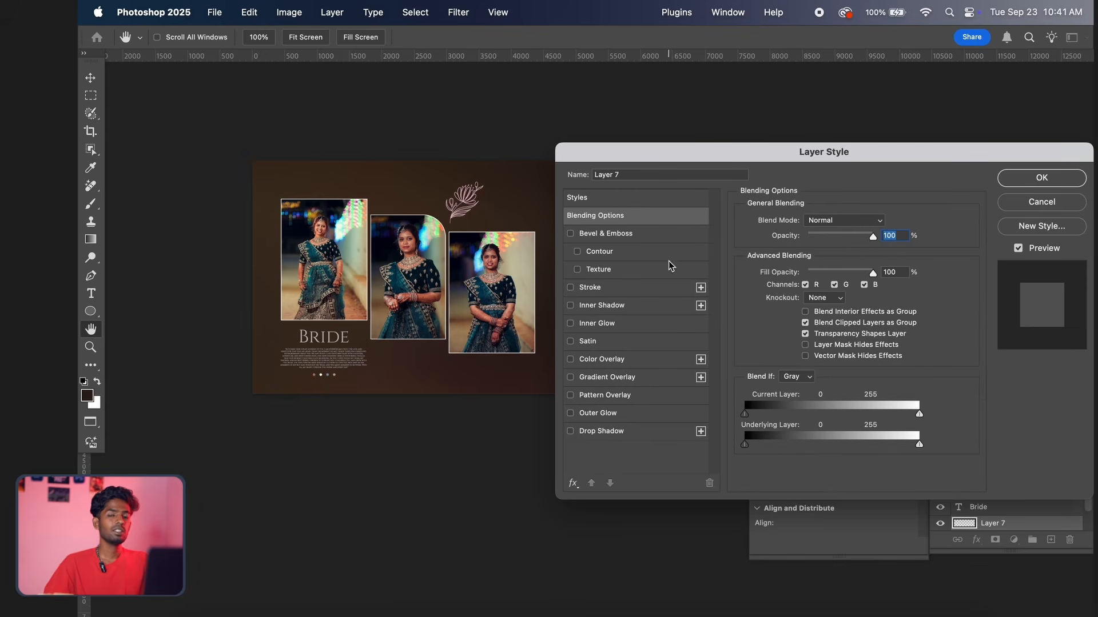